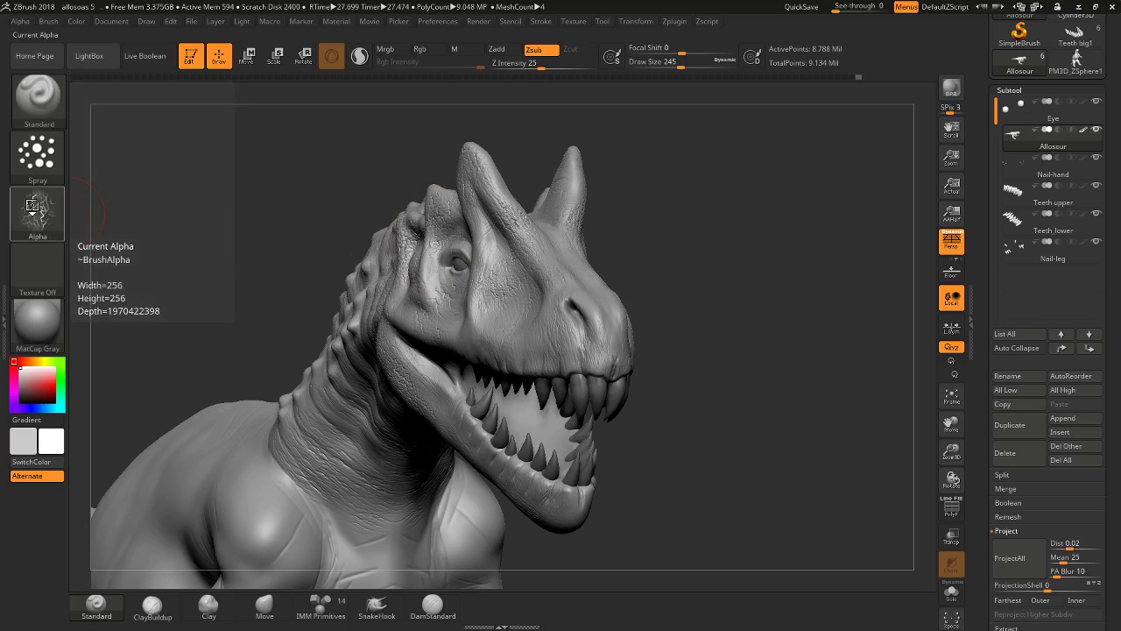
Import the wrinkle and reptile-skin alphas into the Alpha library to use SW_Wrinkles_04.
click(37, 210)
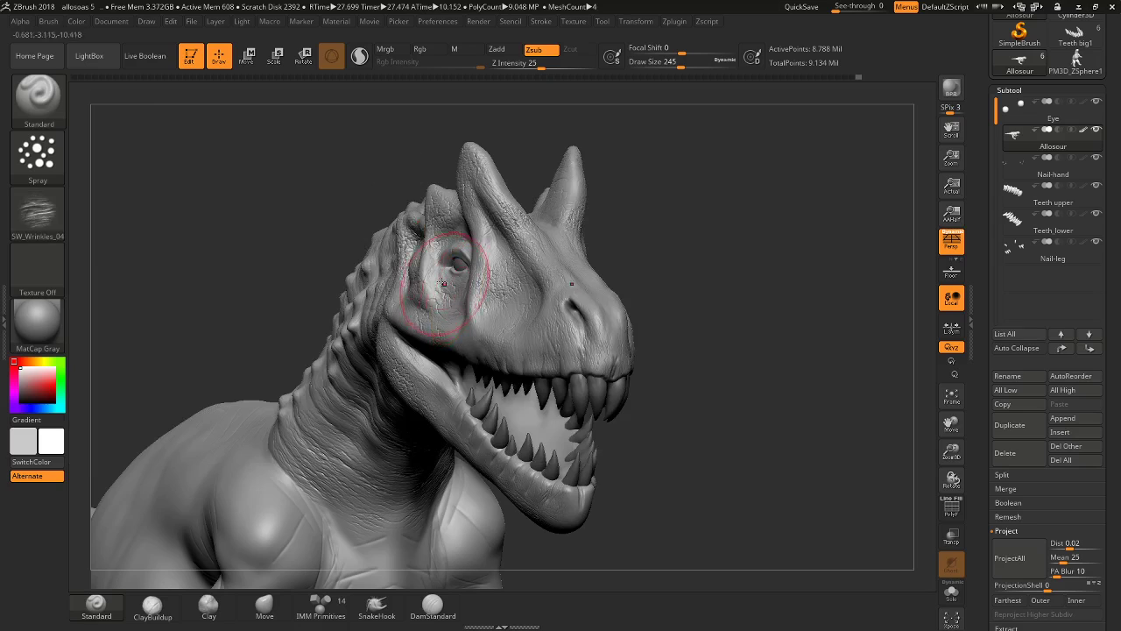
click(48, 223)
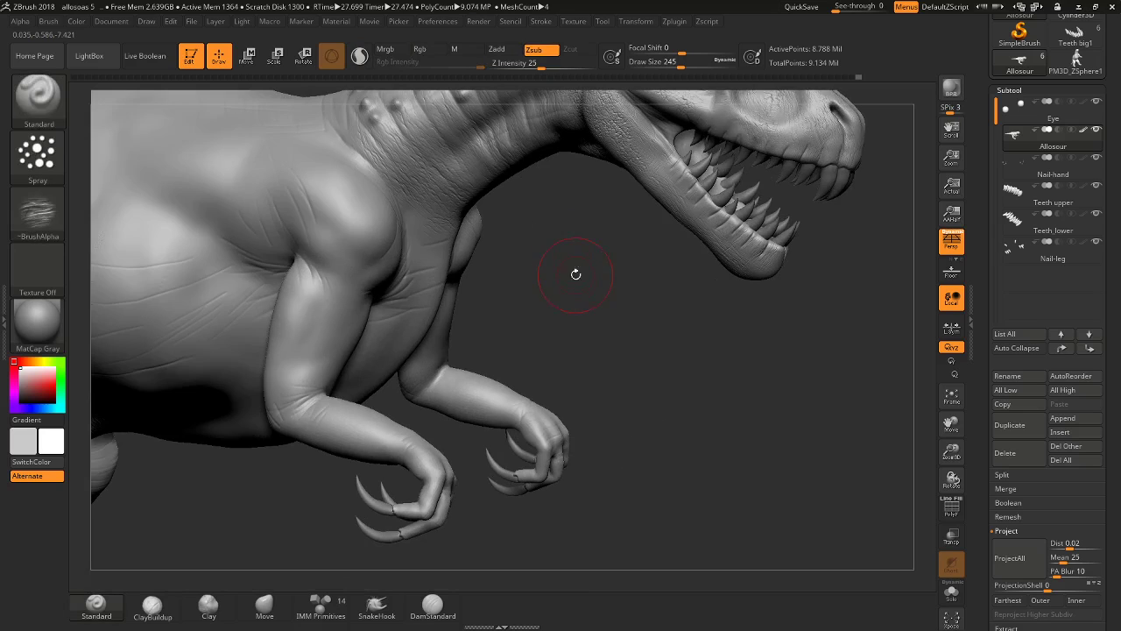
Scratch fine wrinkle lines onto the shoulder and Shift-smooth some of them.
drag(571, 277, 430, 319)
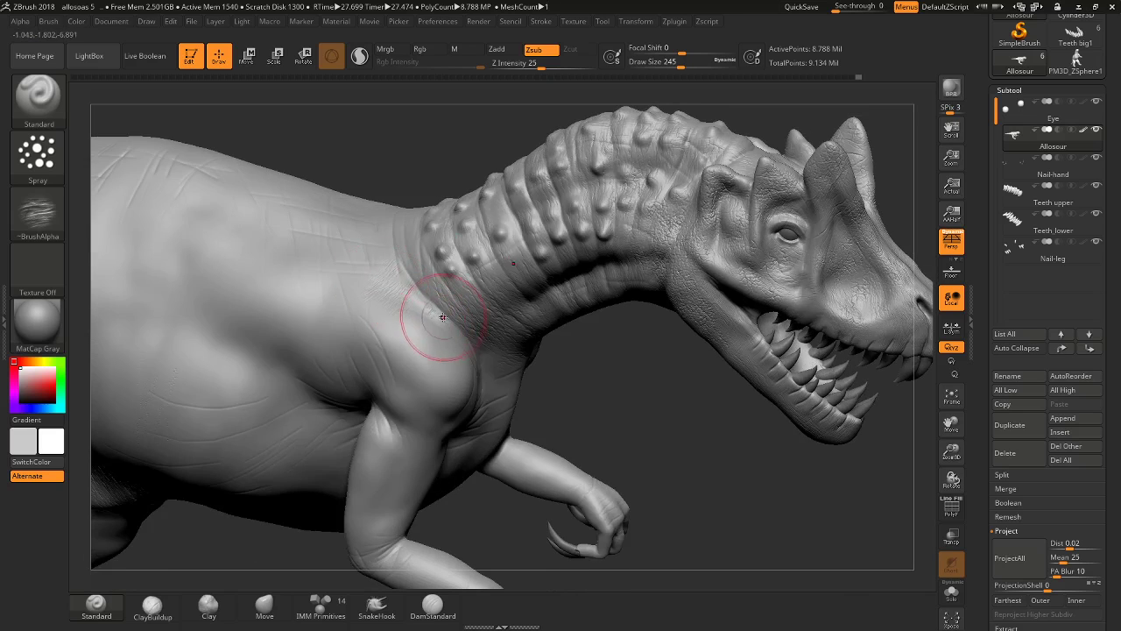
mouse_move(595, 360)
mouse_down()
mouse_move(580, 380)
mouse_move(387, 303)
mouse_move(408, 295)
mouse_up()
drag(355, 269, 358, 242)
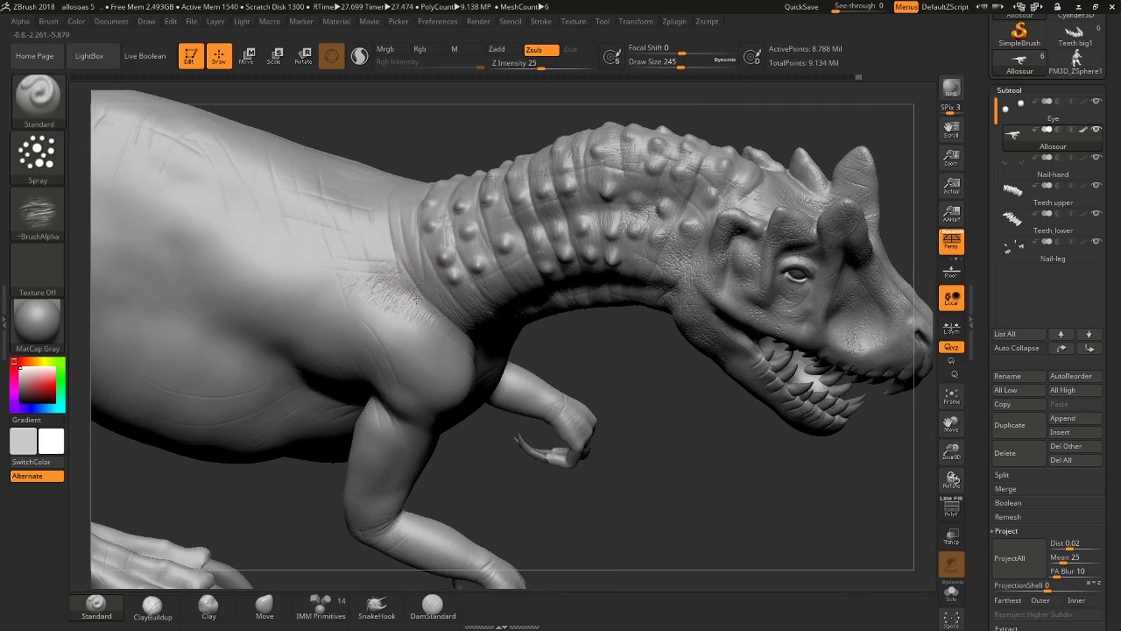
key(shift)
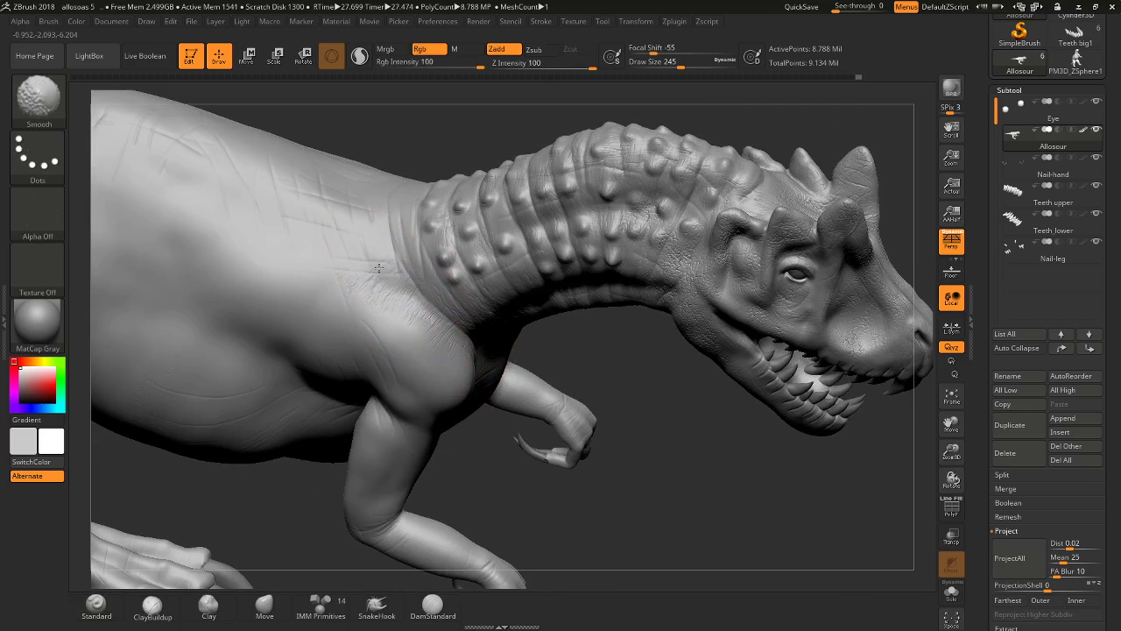
shift+drag(457, 317, 400, 300)
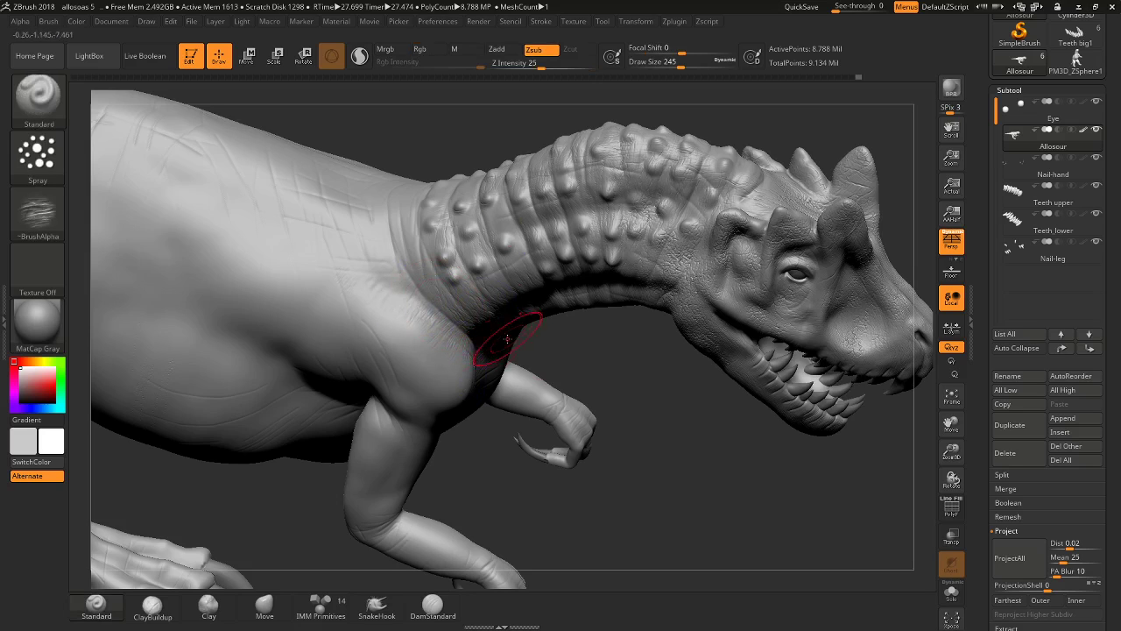
Switch to the FreeHand stroke and draw more wrinkle scratches on the neck.
click(36, 154)
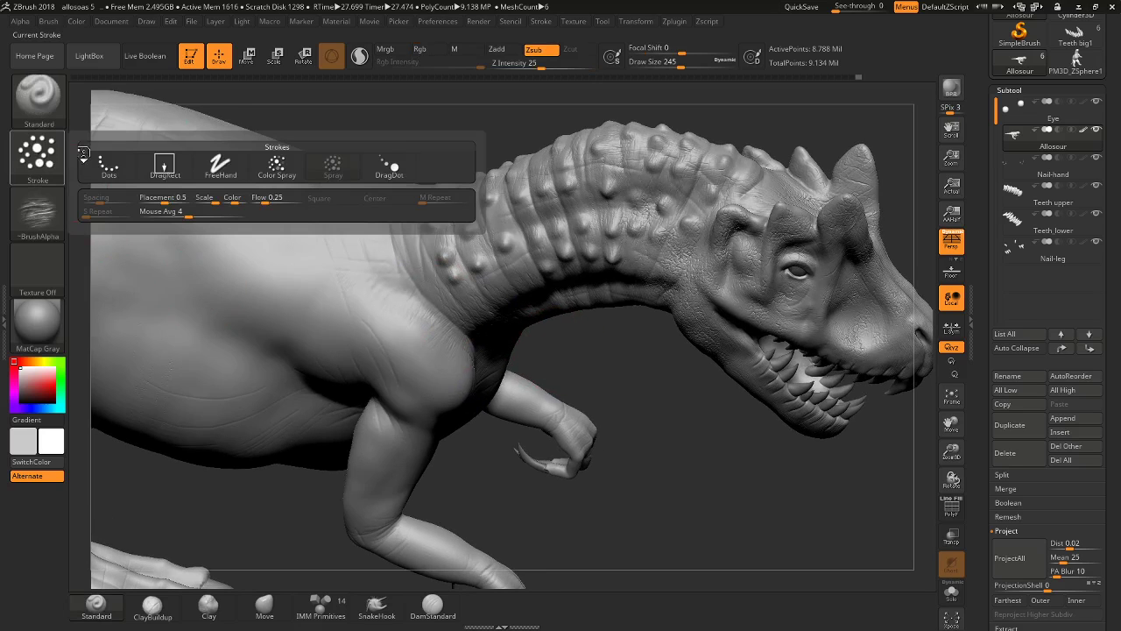
click(217, 168)
mouse_move(413, 289)
mouse_down()
mouse_move(385, 289)
mouse_move(358, 325)
mouse_up()
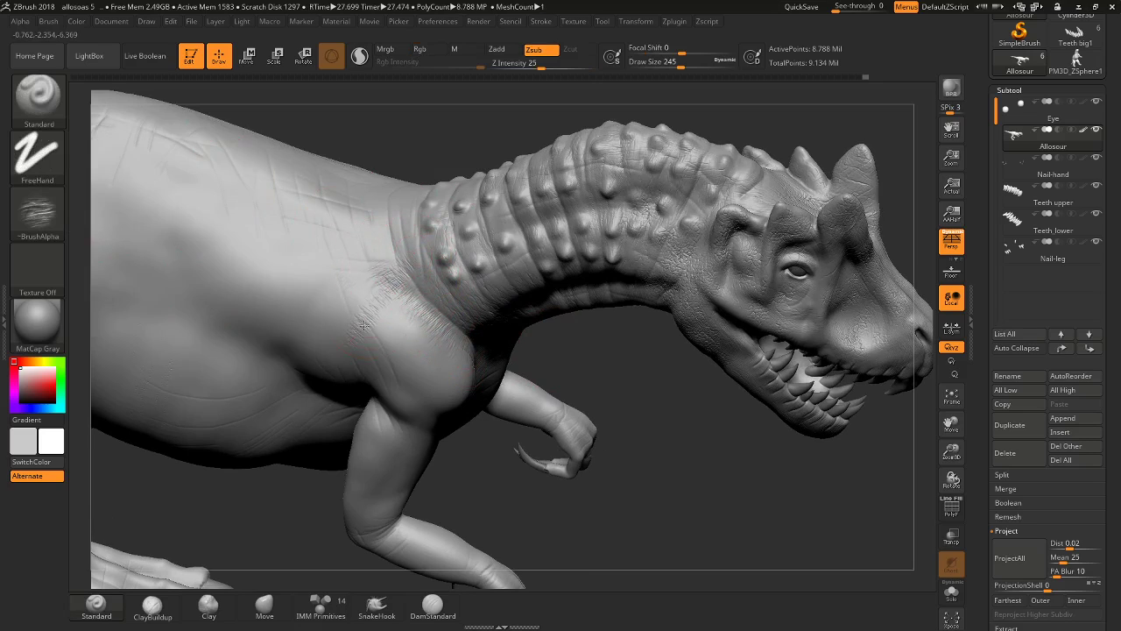
key(ctrl)
key(ctrl)
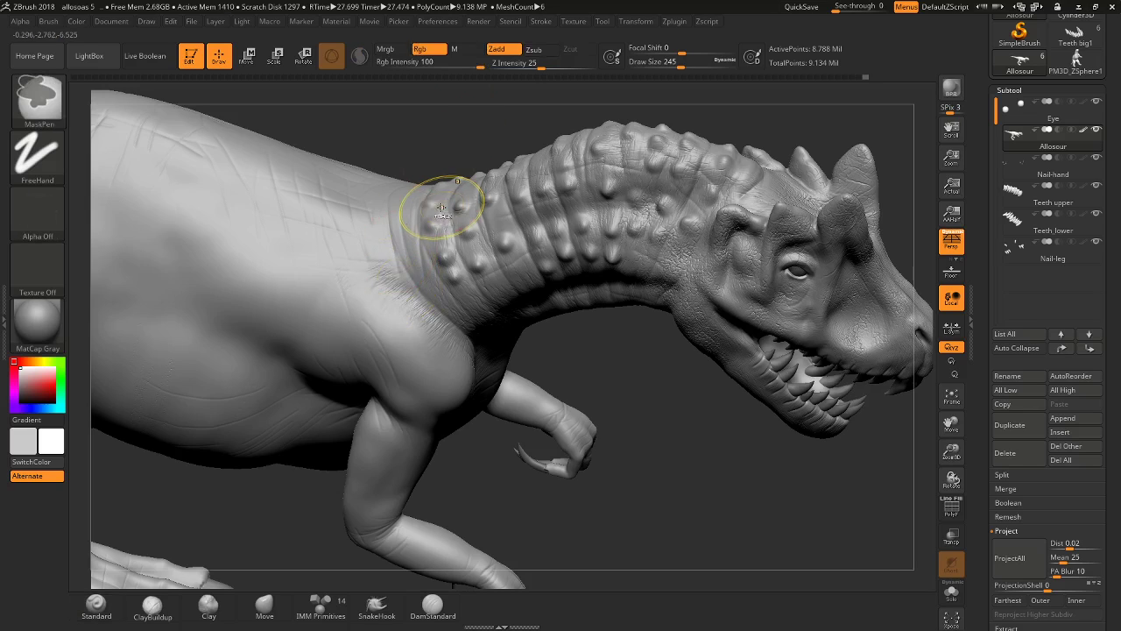
Use the Spray stroke to spray wrinkle texture over the neck base and upper chest.
click(46, 215)
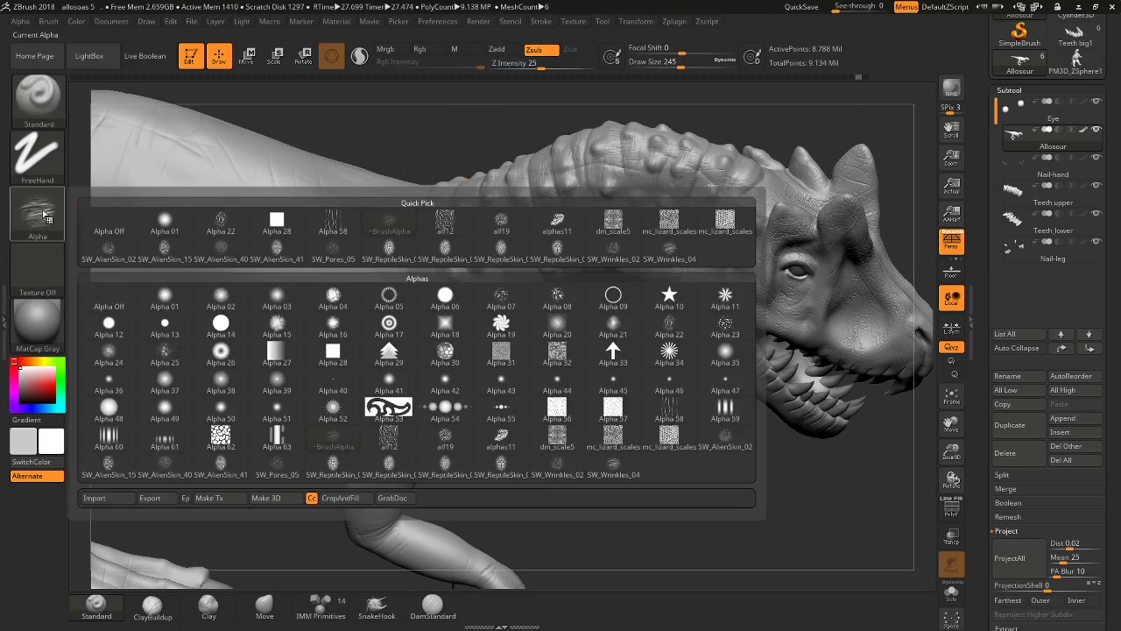
click(37, 164)
mouse_move(332, 166)
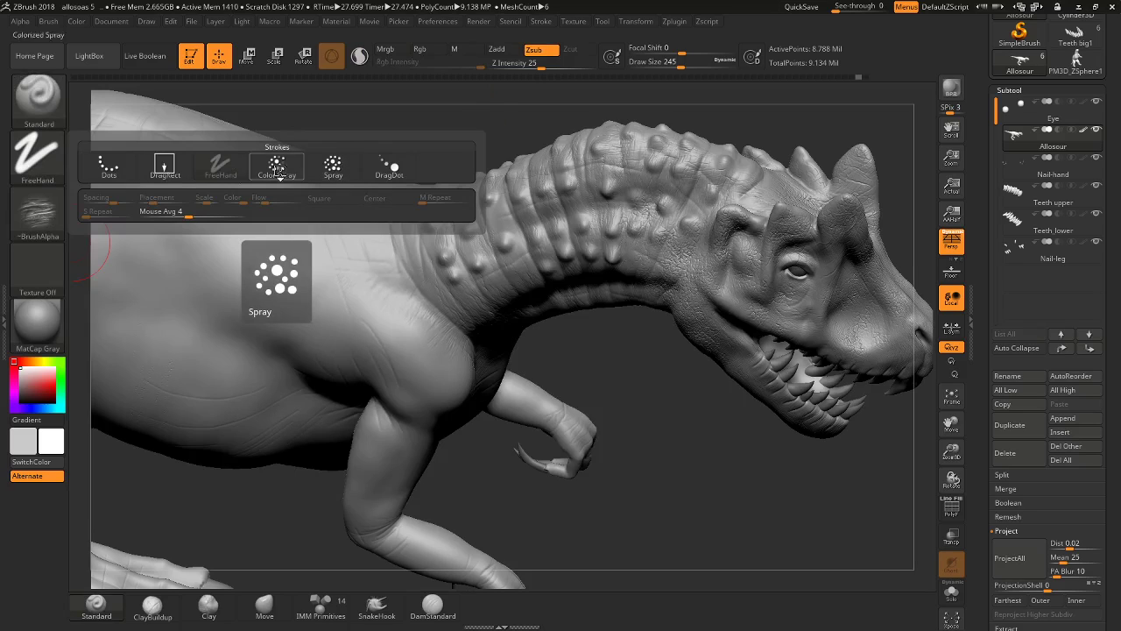
click(333, 172)
mouse_move(379, 182)
mouse_down()
mouse_move(426, 325)
mouse_move(417, 276)
mouse_move(375, 276)
mouse_move(350, 298)
mouse_up()
drag(558, 348, 545, 327)
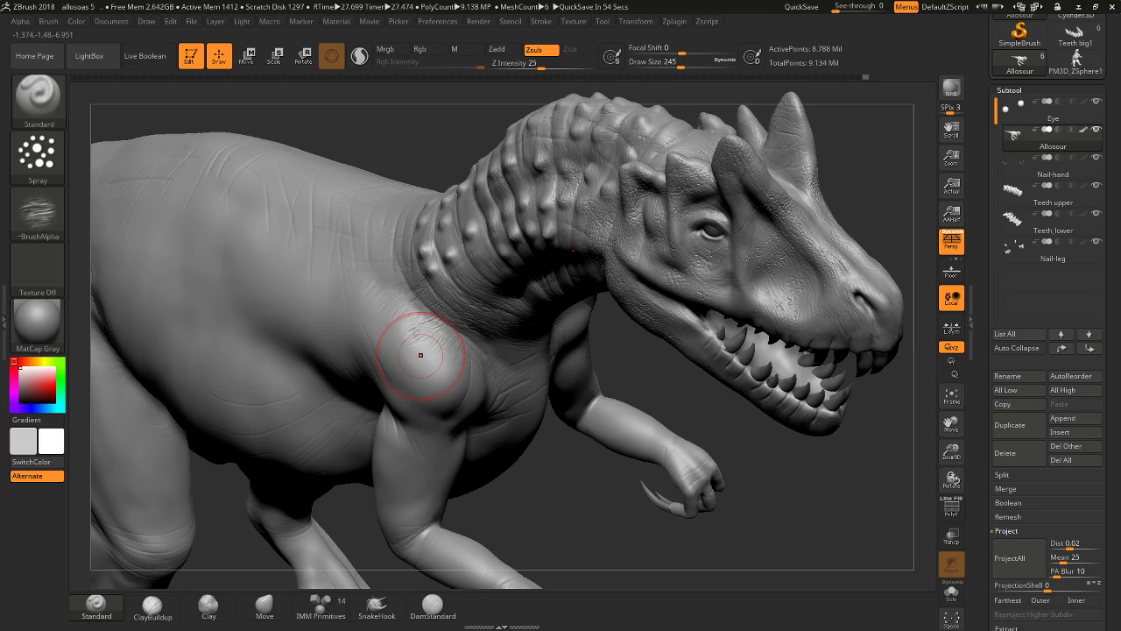
drag(716, 400, 683, 375)
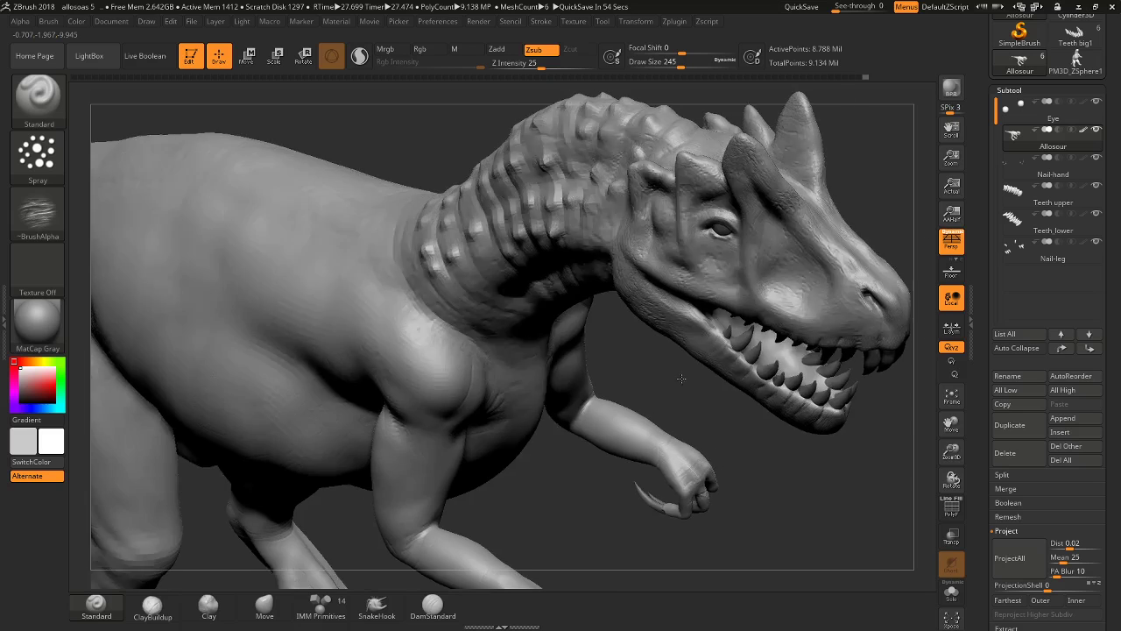
Switch to the DragRect stroke and stamp a wrinkle patch on the side of the neck.
click(37, 154)
click(163, 163)
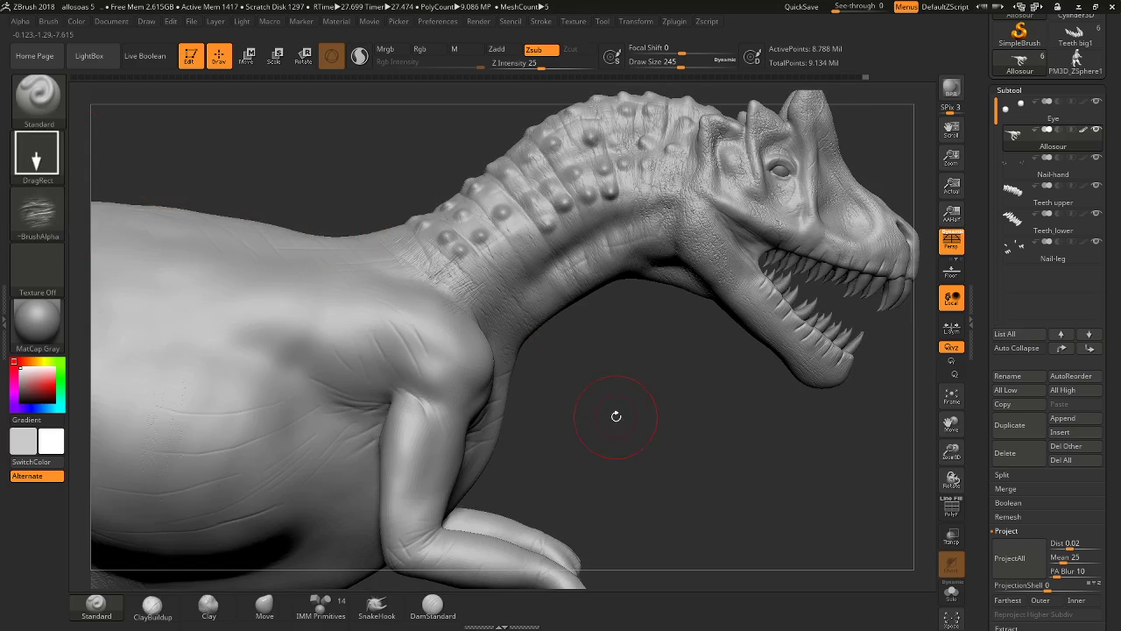
mouse_move(613, 413)
mouse_down()
mouse_move(538, 263)
mouse_move(483, 288)
mouse_up()
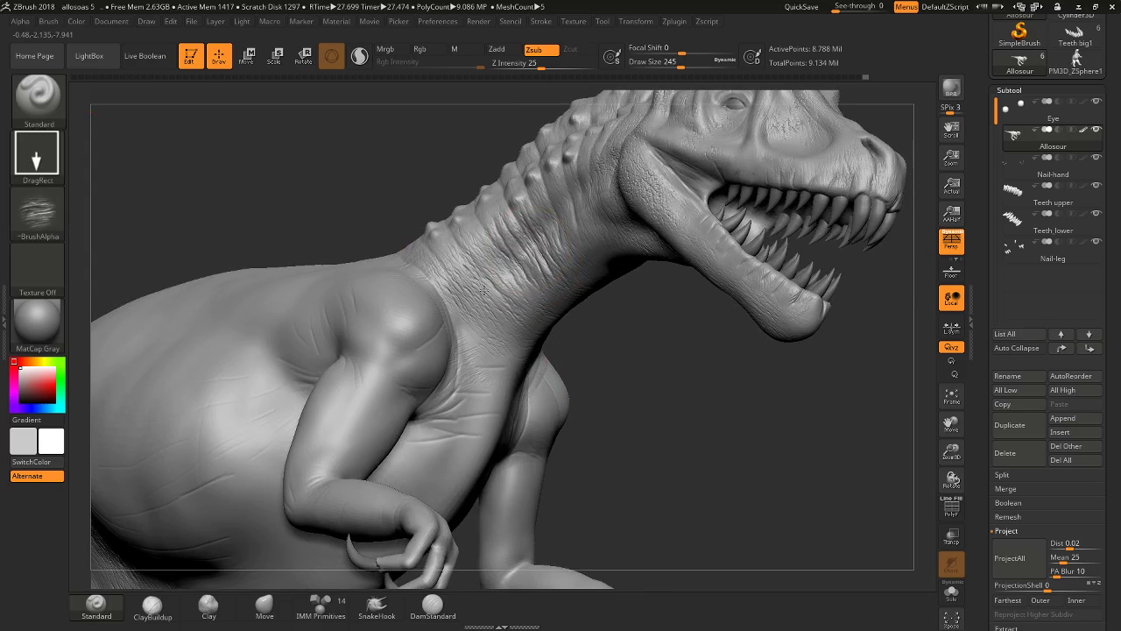
mouse_move(645, 331)
mouse_down()
mouse_move(613, 377)
mouse_move(663, 401)
mouse_move(550, 315)
mouse_up()
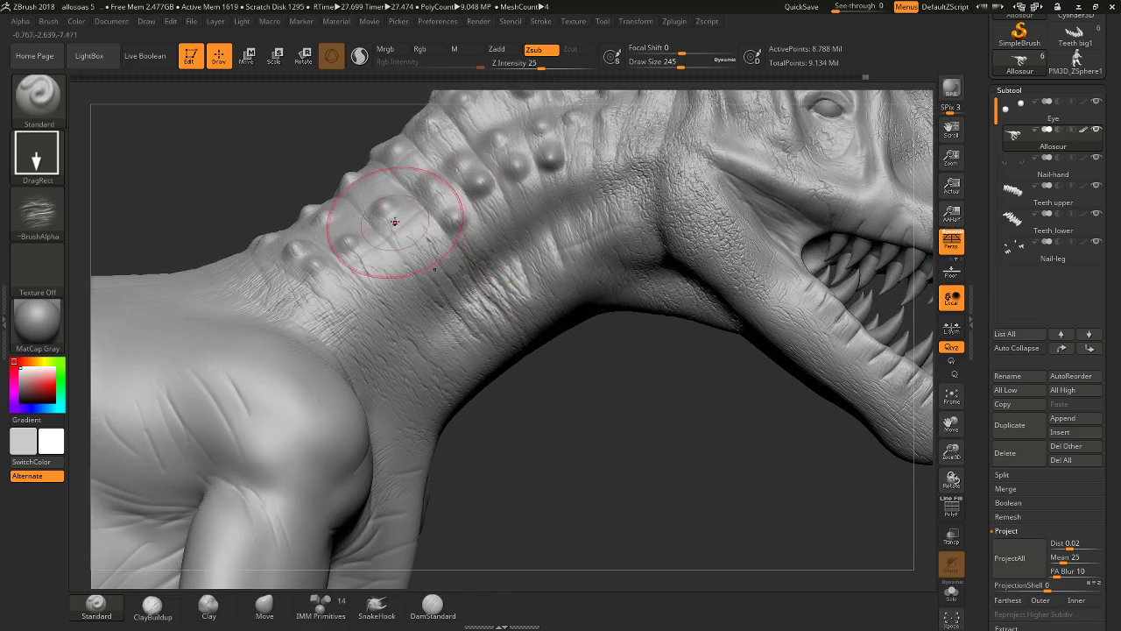
mouse_move(529, 247)
mouse_down()
mouse_move(473, 302)
mouse_move(582, 407)
mouse_move(581, 426)
mouse_move(646, 363)
mouse_move(514, 325)
mouse_up()
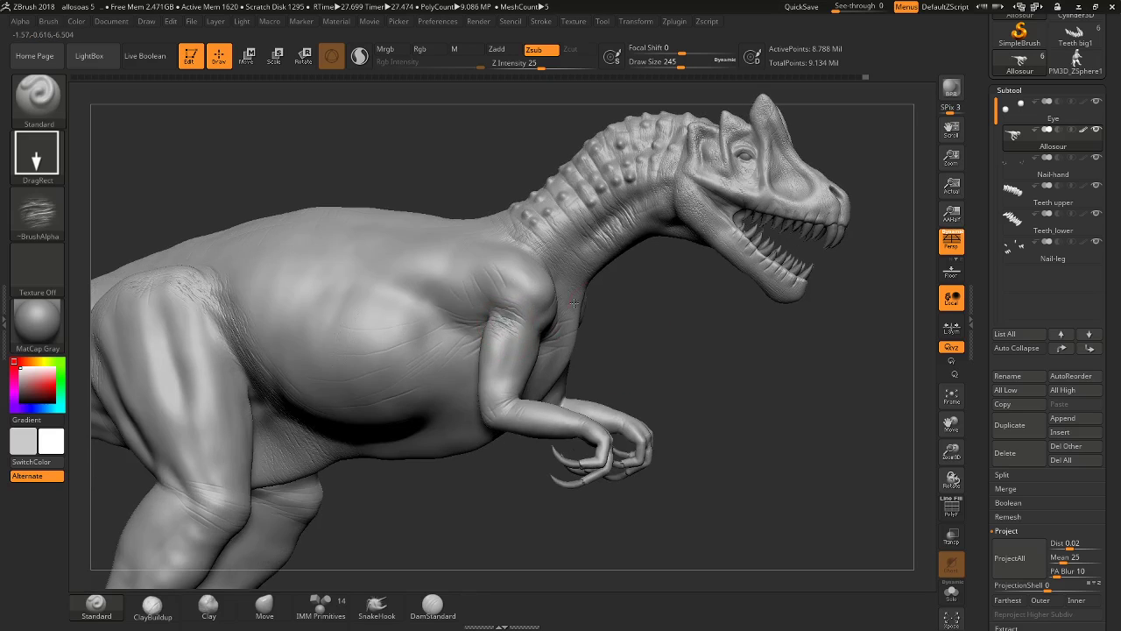
Smooth the hip crease and stamp wrinkle creases onto the front of the thigh.
ctrl+right_drag(572, 303, 464, 447)
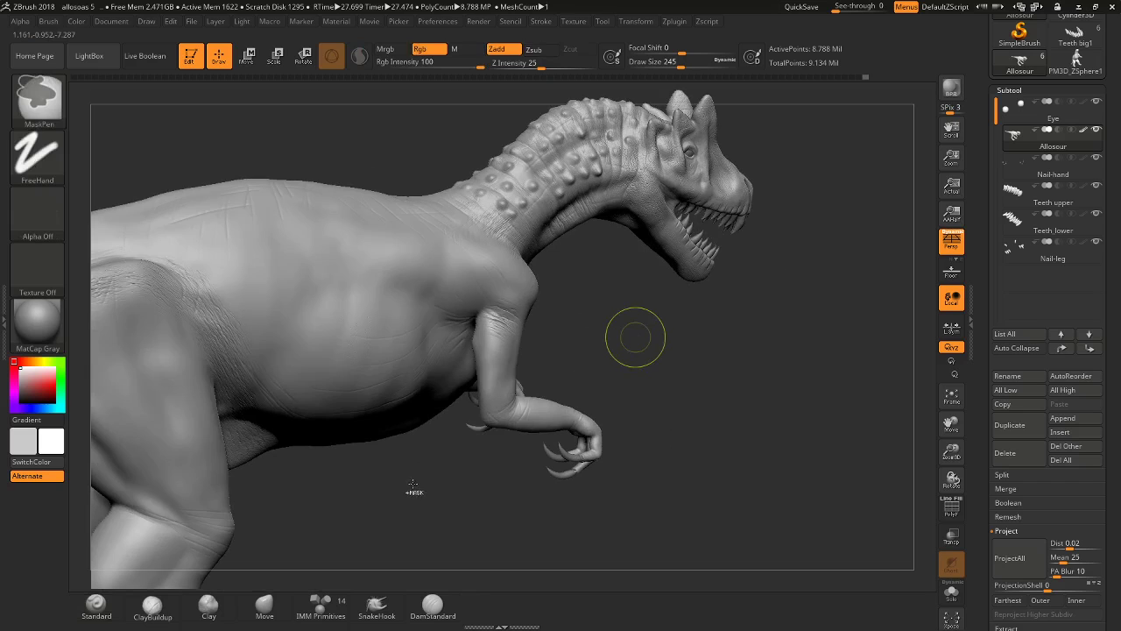
right_drag(414, 486, 522, 469)
shift+drag(395, 266, 382, 234)
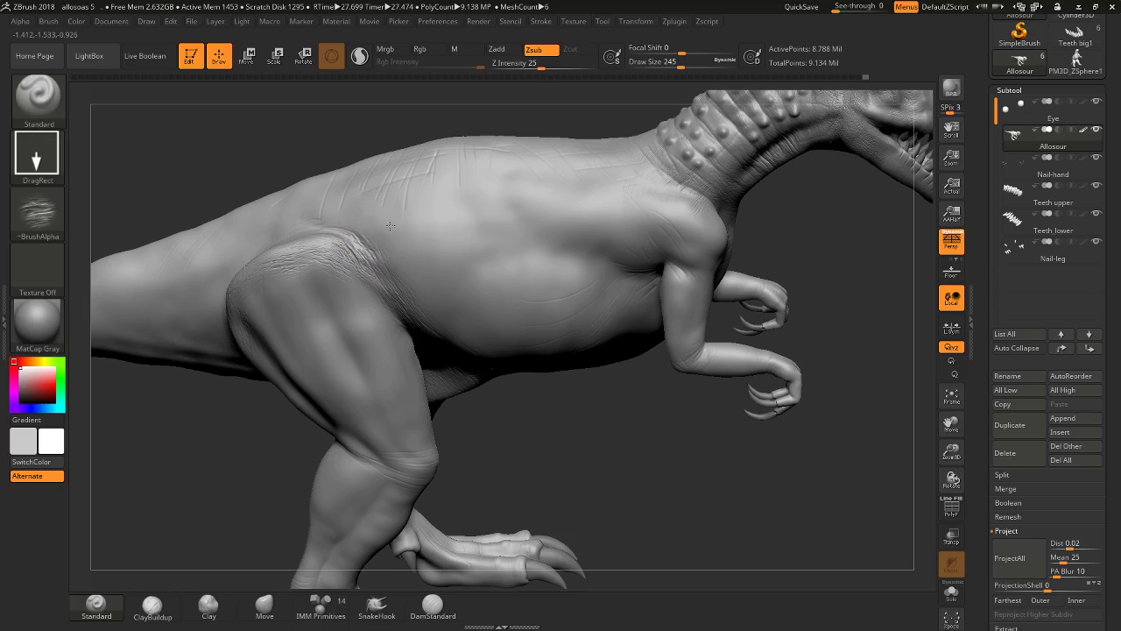
drag(365, 130, 377, 167)
right_drag(377, 167, 308, 249)
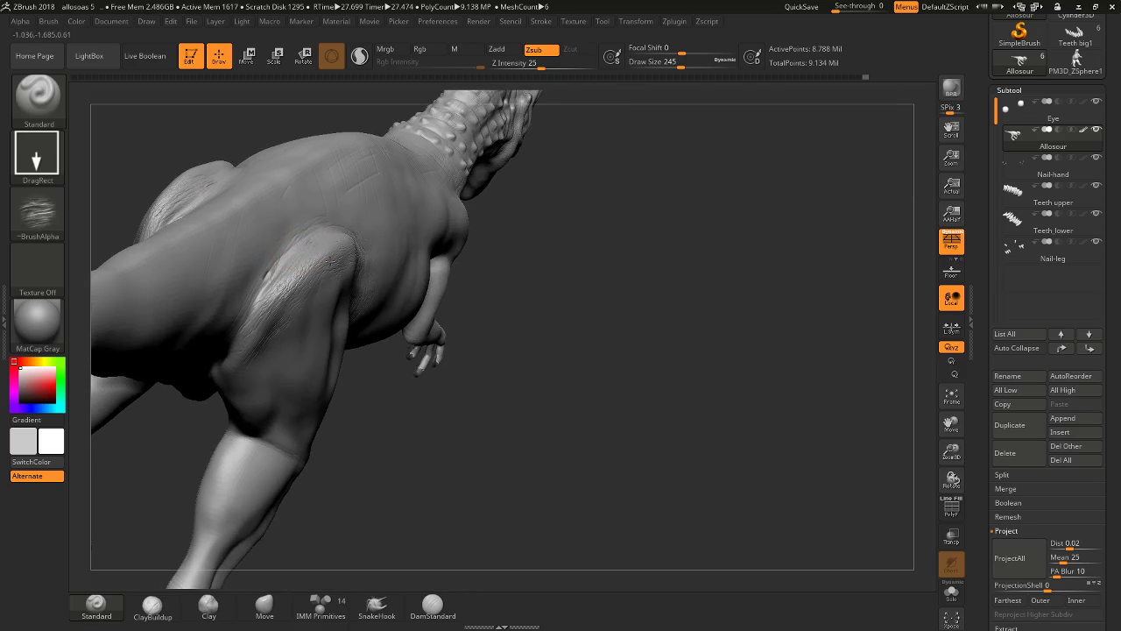
mouse_move(526, 210)
mouse_down()
mouse_move(360, 233)
mouse_move(388, 246)
mouse_up()
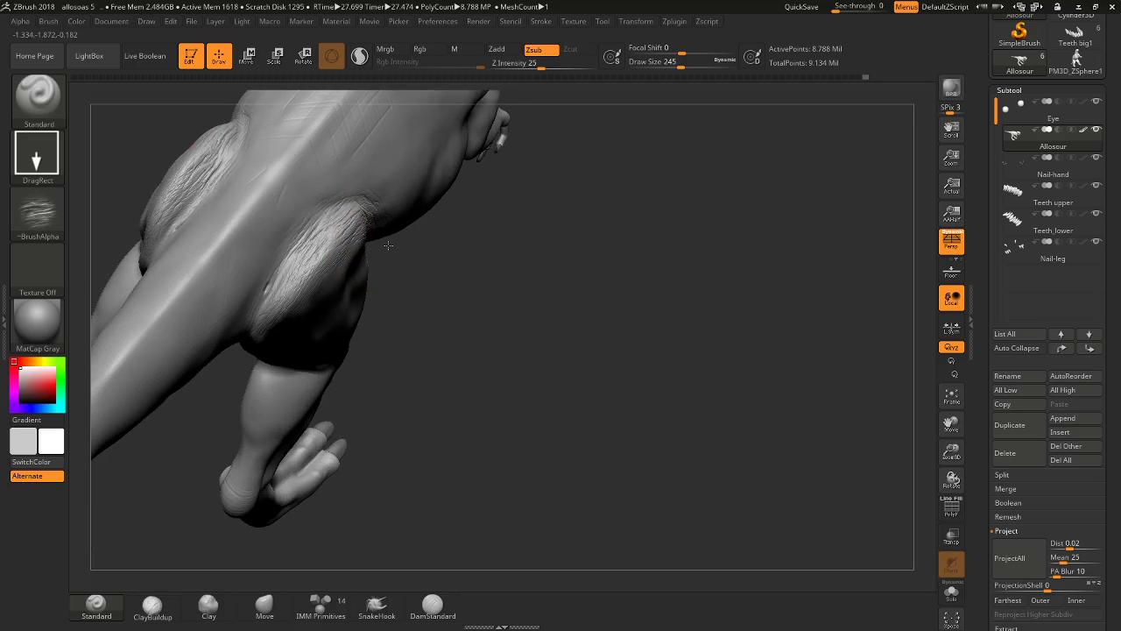
mouse_move(480, 254)
mouse_down()
mouse_move(274, 315)
mouse_move(246, 337)
mouse_up()
mouse_move(267, 296)
mouse_down()
mouse_move(250, 333)
mouse_move(234, 314)
mouse_up()
Stamp wrinkles where the hind leg meets the tail.
mouse_move(508, 354)
mouse_down()
mouse_move(543, 314)
mouse_move(512, 320)
mouse_up()
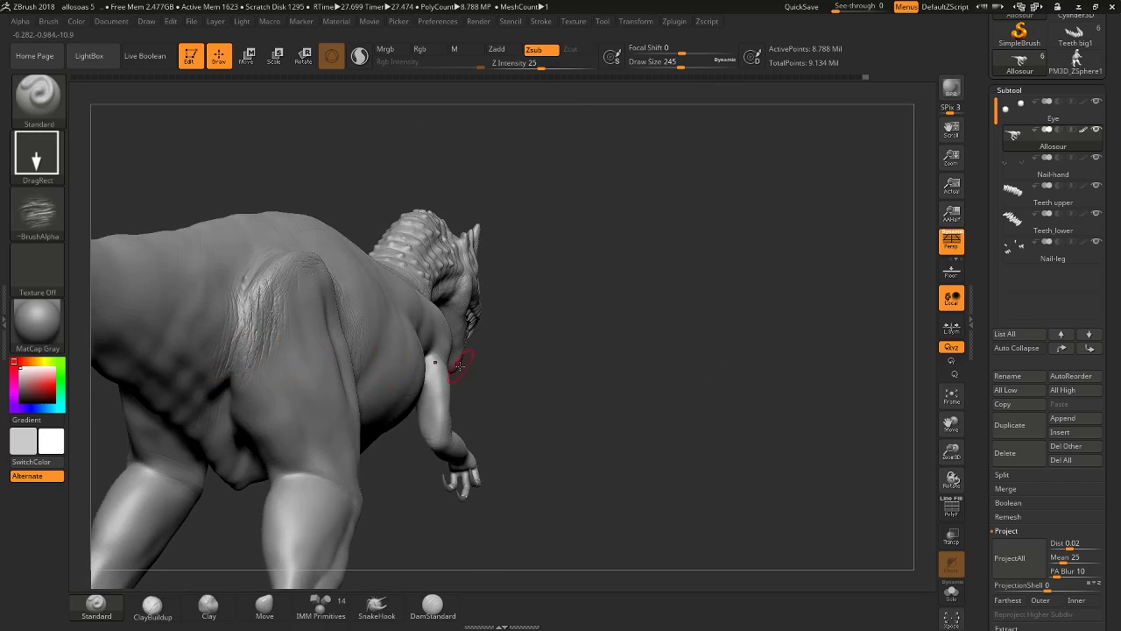
mouse_move(462, 363)
shift+right_down()
mouse_move(501, 360)
mouse_move(438, 234)
shift+right_up()
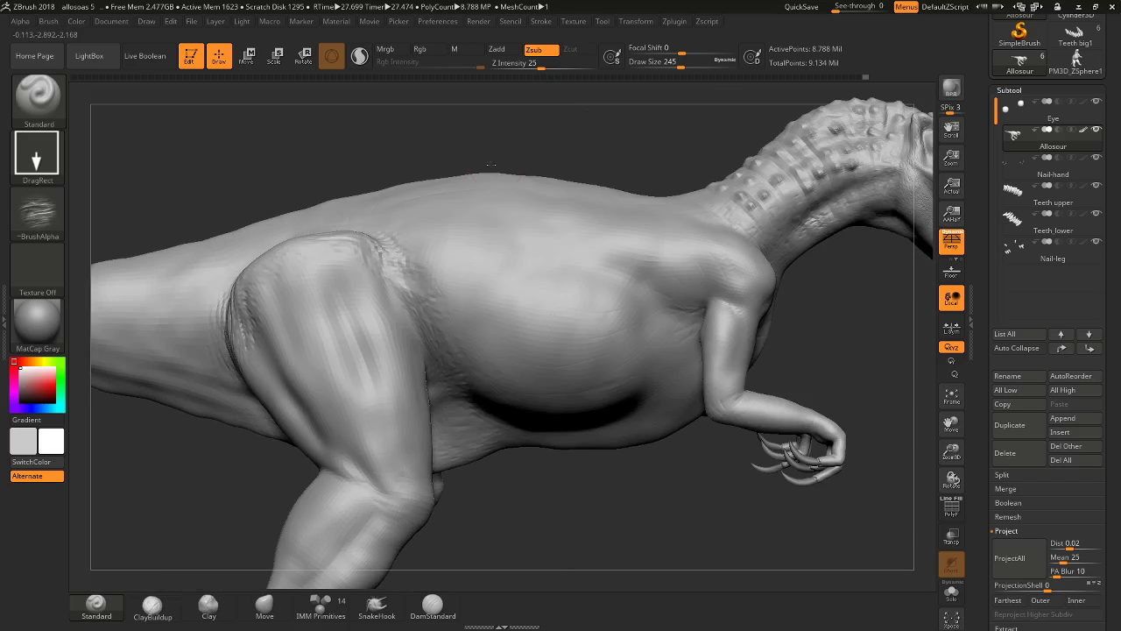
alt+right_drag(195, 426, 355, 412)
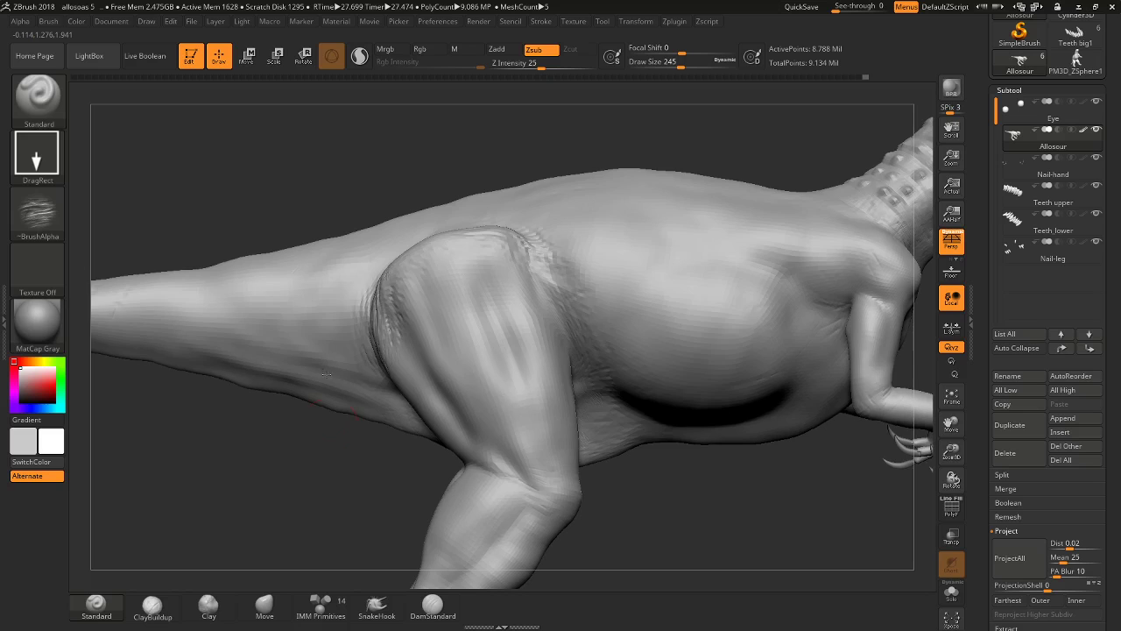
drag(355, 364, 407, 342)
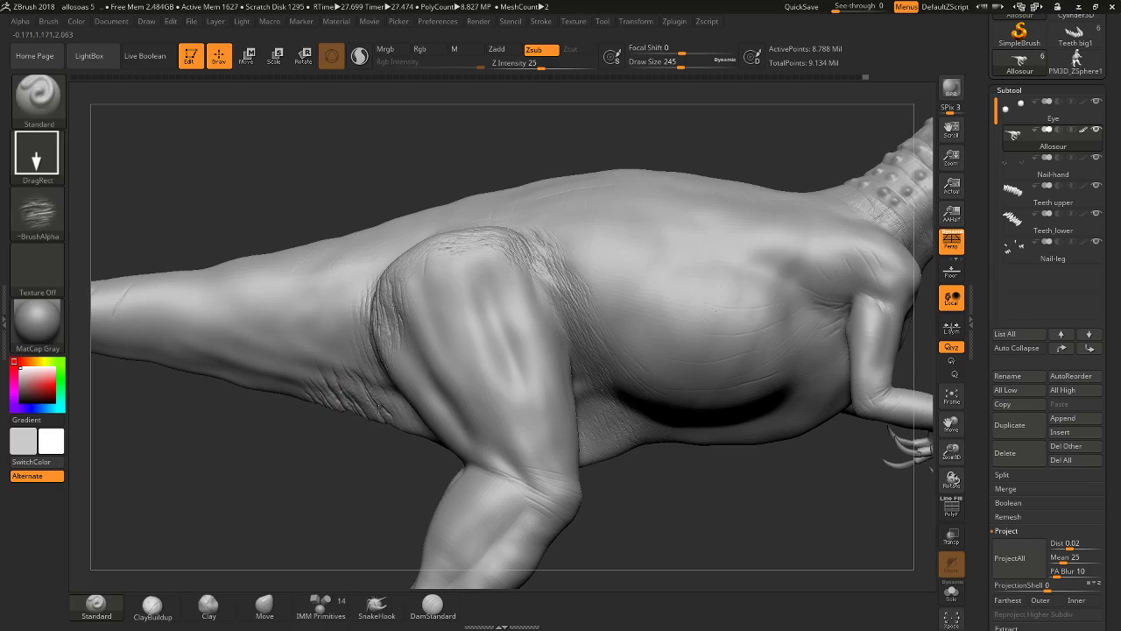
mouse_move(438, 157)
mouse_down()
mouse_move(459, 237)
mouse_move(452, 226)
mouse_up()
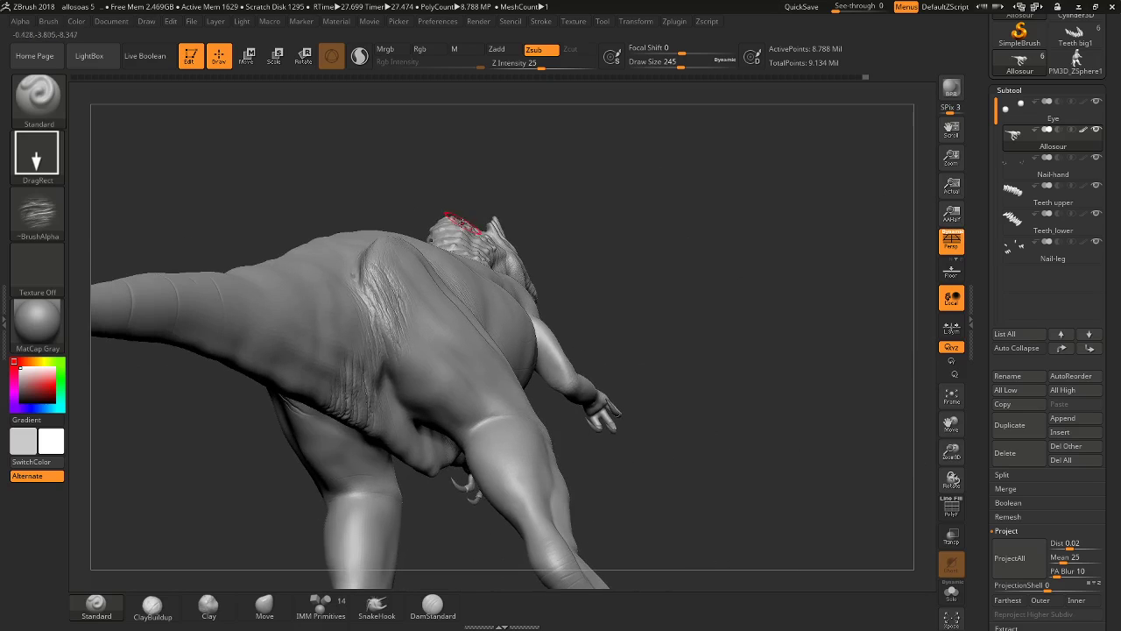
key(ctrl)
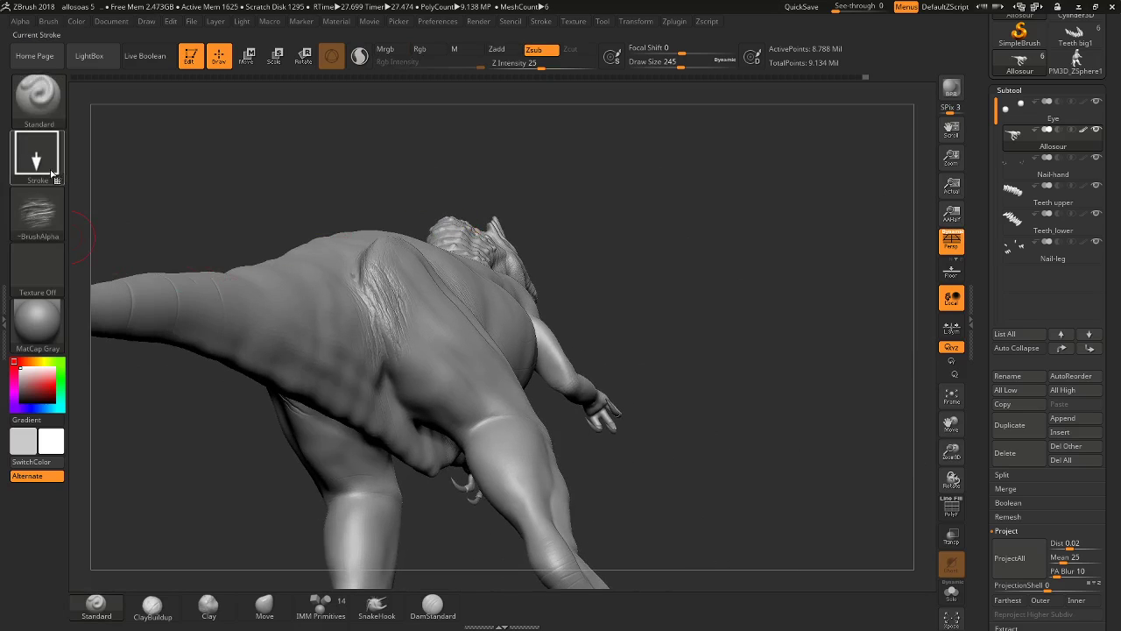
Pick SW_Wrinkles_02 with the Spray stroke, then attempt a Ctrl+D subdivision past the polygon limit.
click(38, 209)
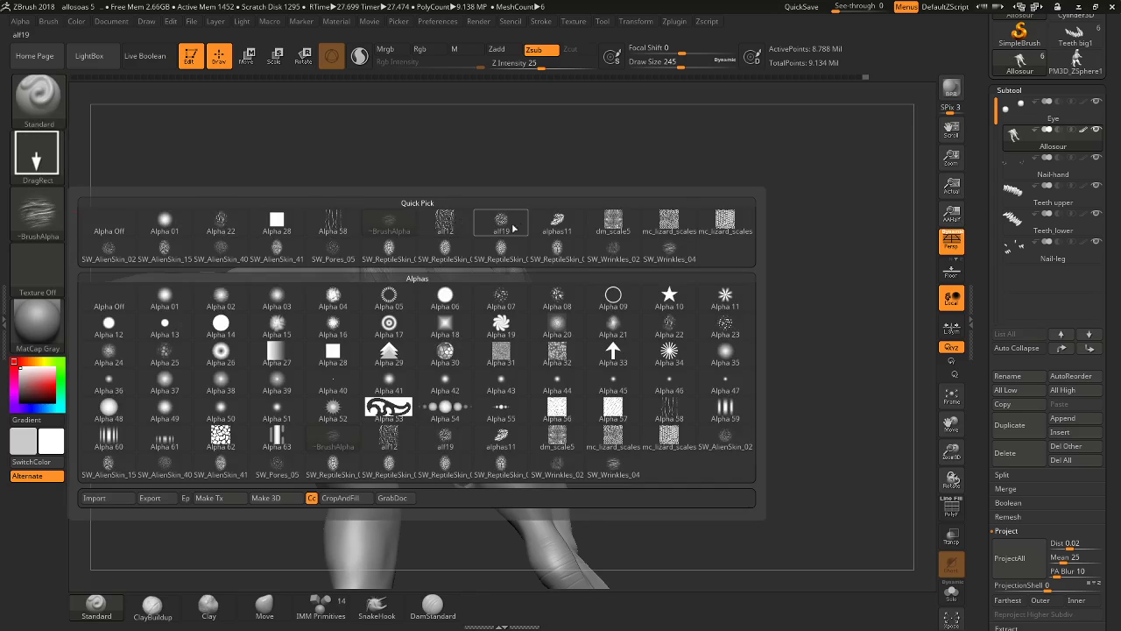
mouse_move(614, 251)
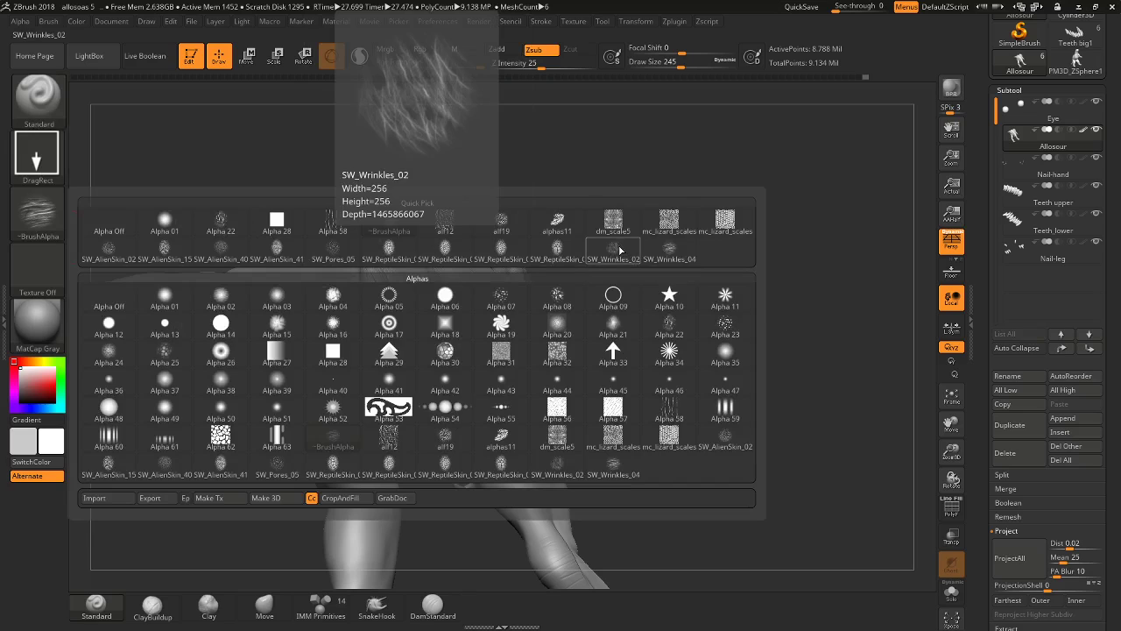
click(620, 250)
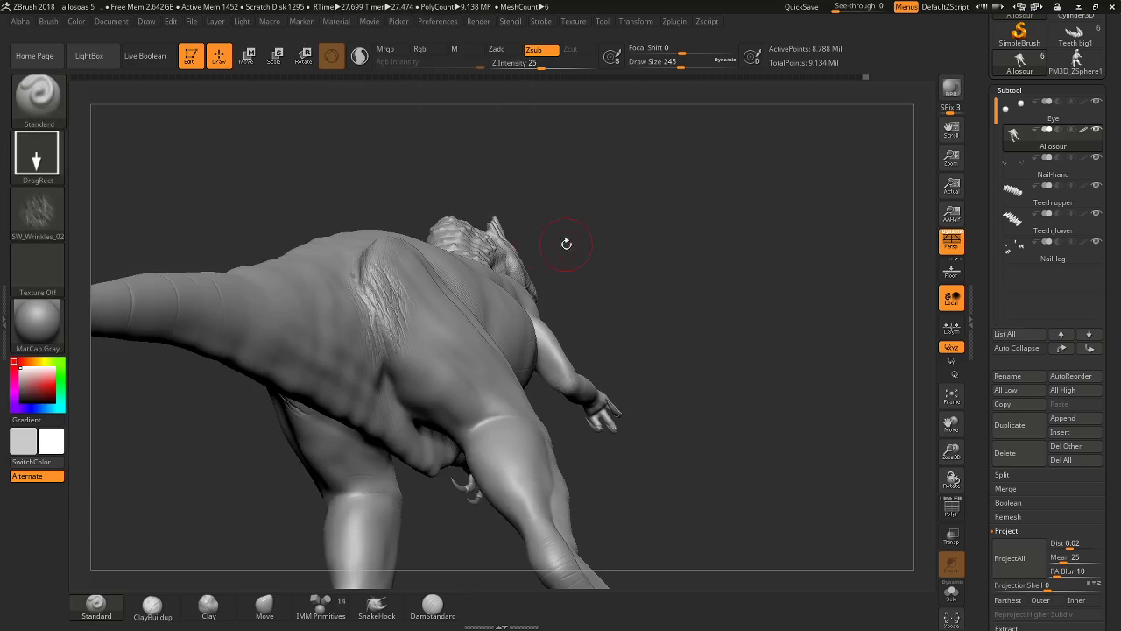
click(40, 156)
click(332, 165)
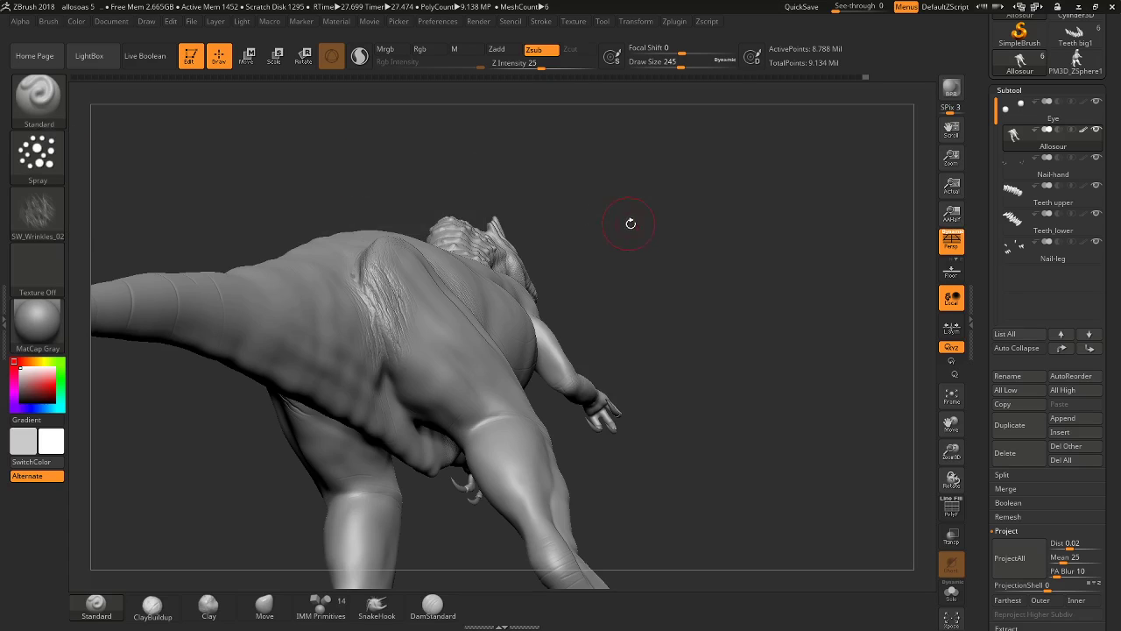
mouse_move(648, 204)
mouse_down()
mouse_move(588, 380)
mouse_move(576, 485)
mouse_move(615, 490)
mouse_up()
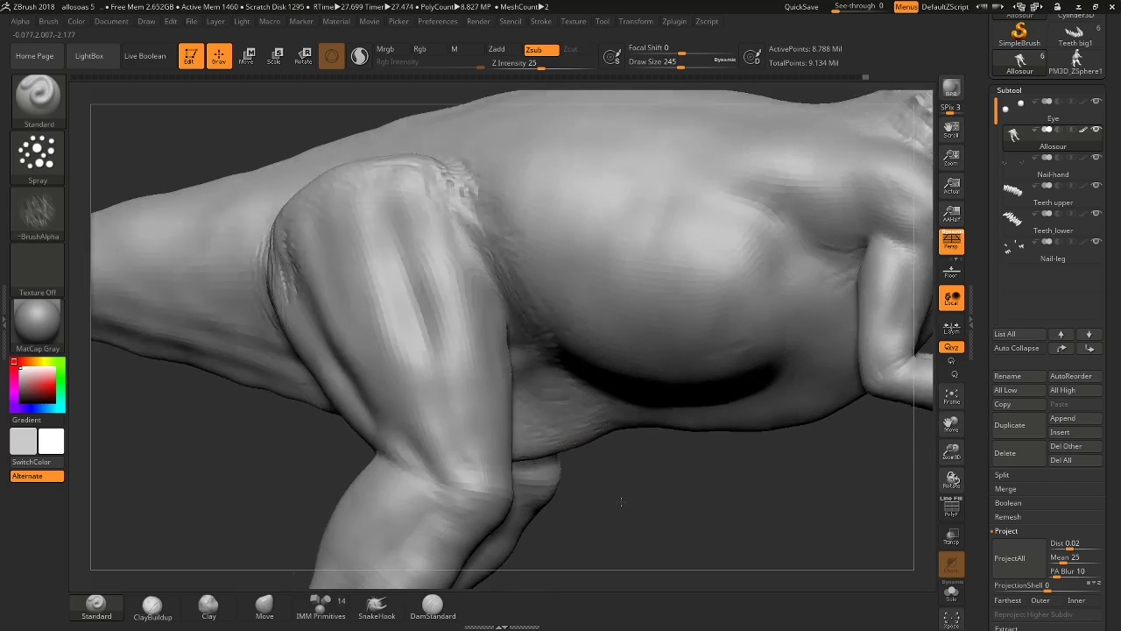
key(ctrl+d)
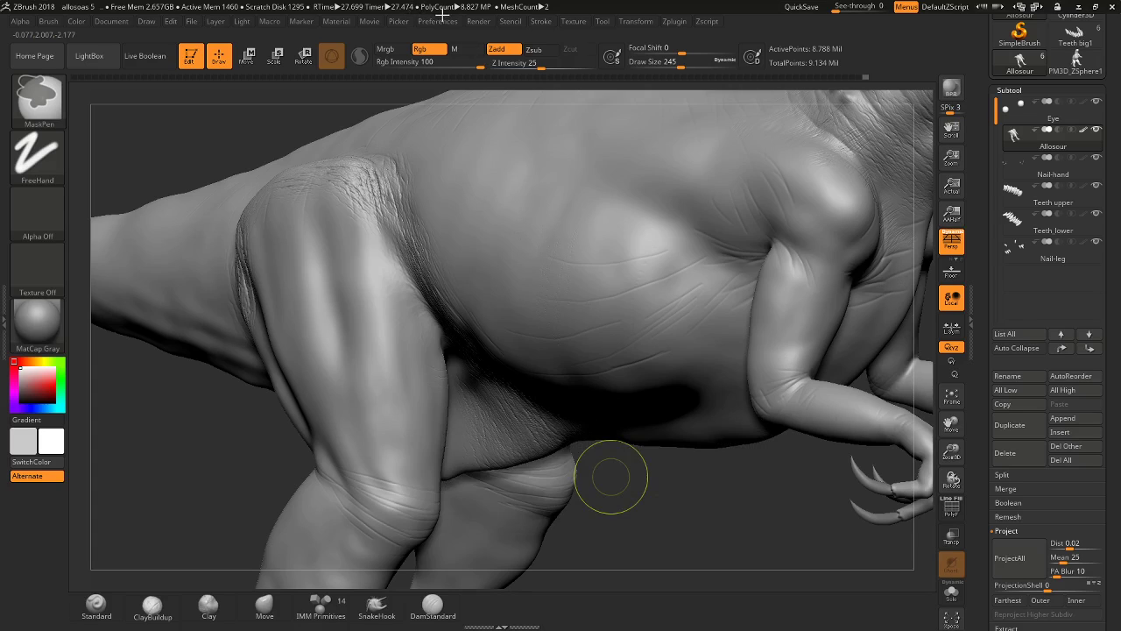
Raise MaxPolyPerMesh in Preferences > Mem and subdivide the mesh to about 35 million polygons.
click(438, 21)
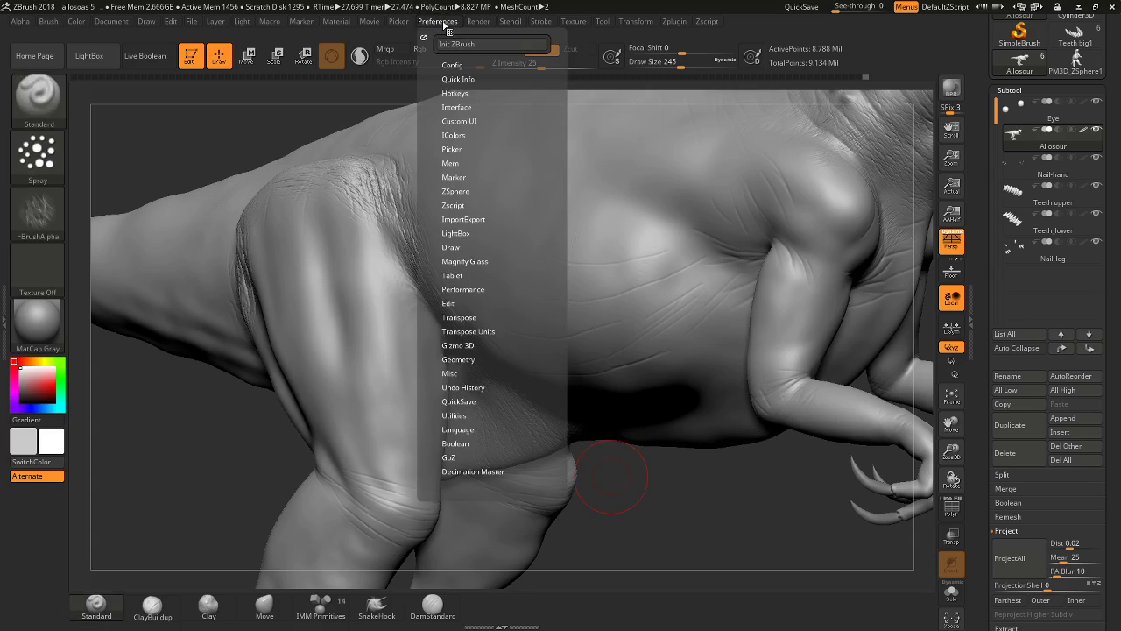
click(451, 163)
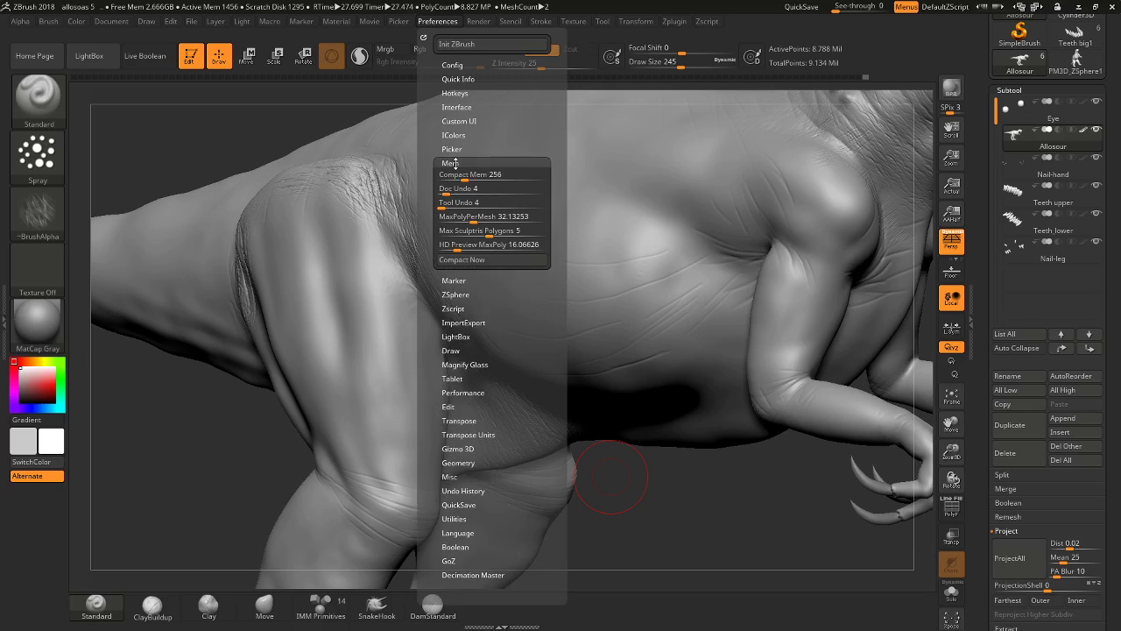
click(473, 217)
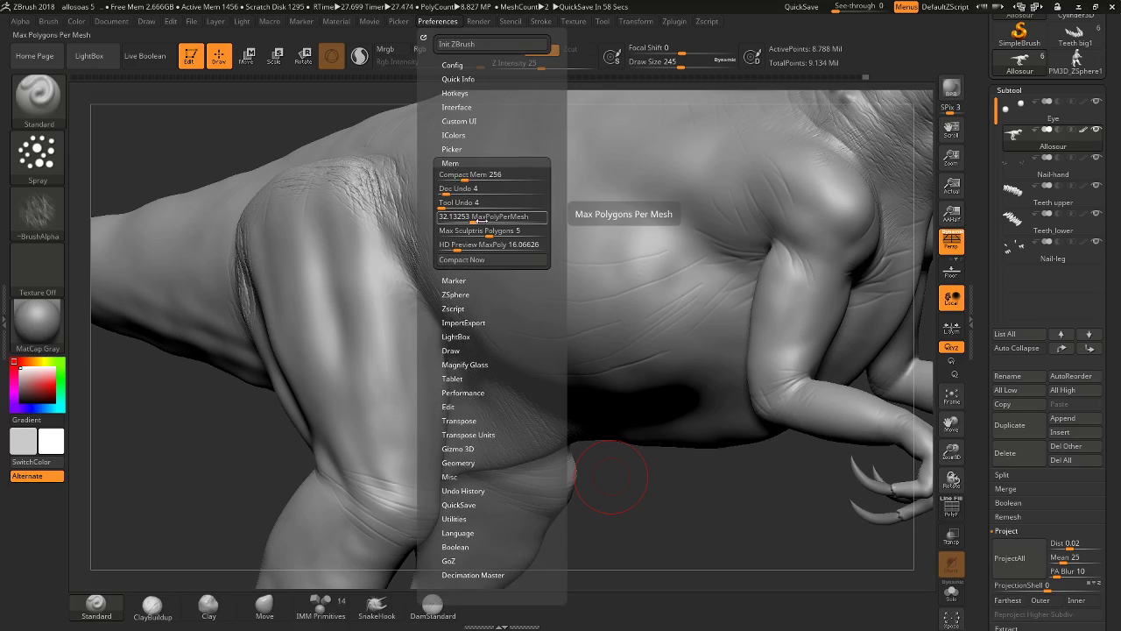
drag(473, 222, 485, 222)
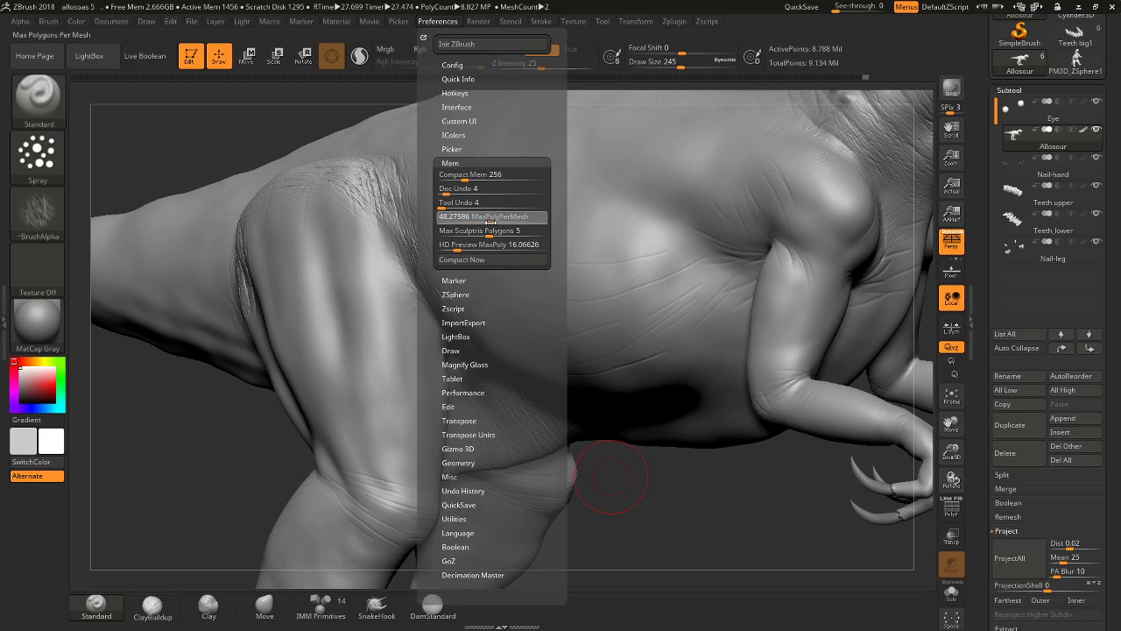
drag(486, 222, 492, 224)
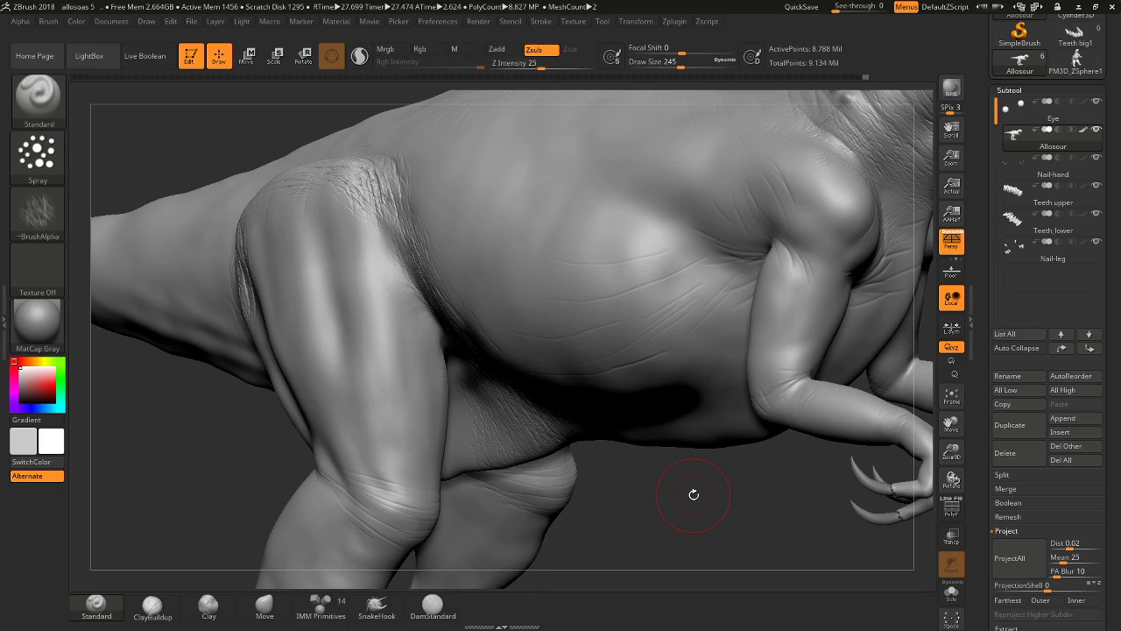
key(ctrl)
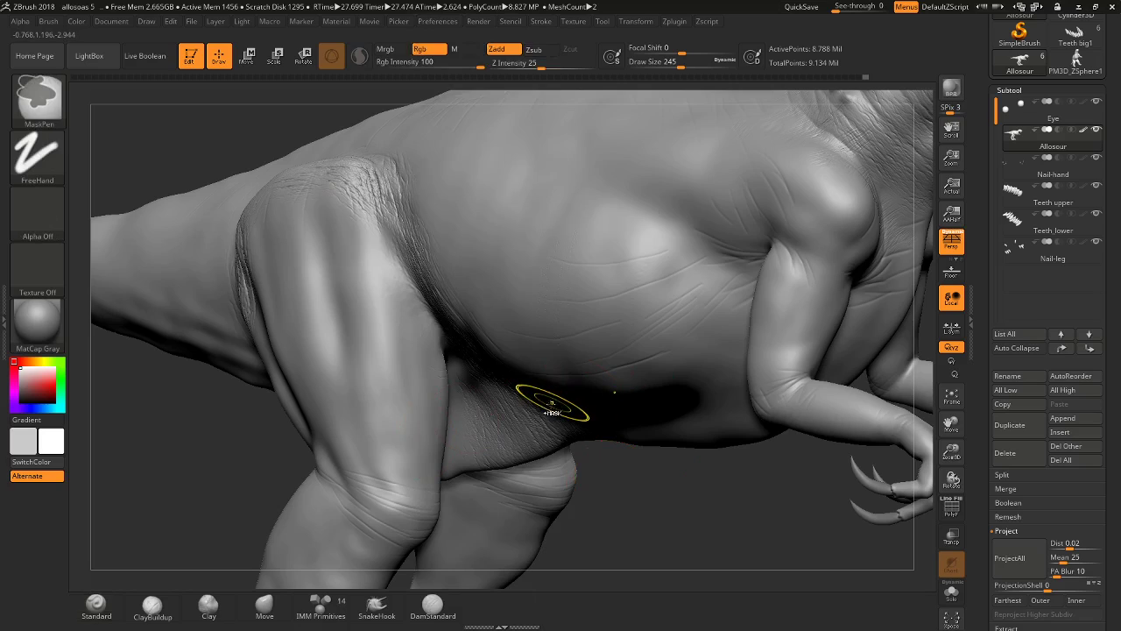
key(ctrl+d)
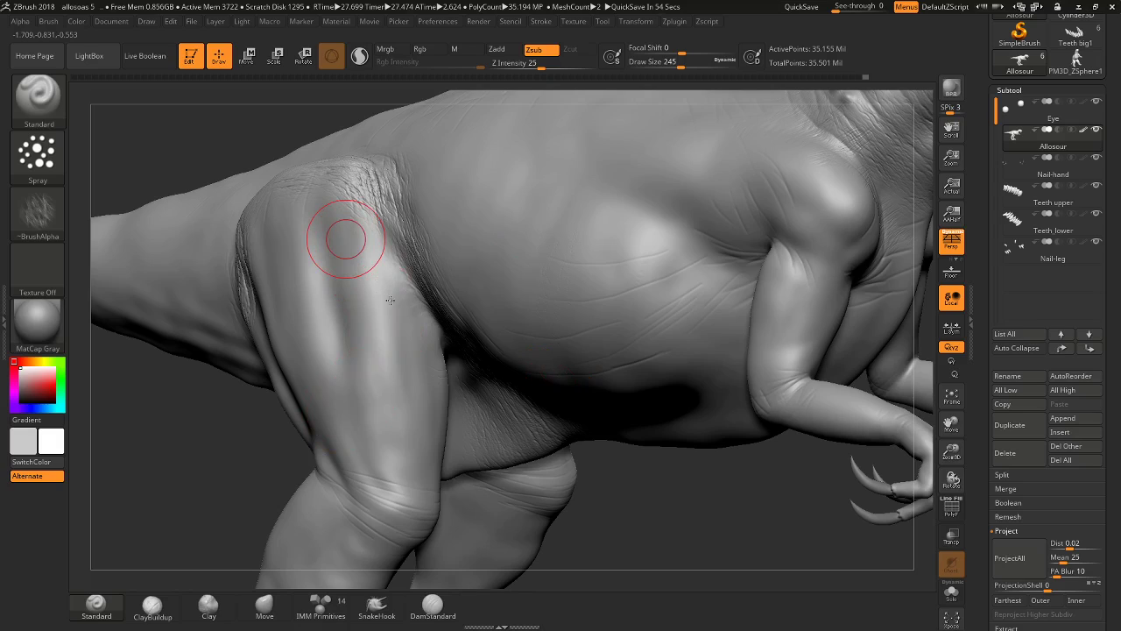
Sculpt wrinkles down the thigh and dismiss the undo history notice.
drag(396, 317, 416, 425)
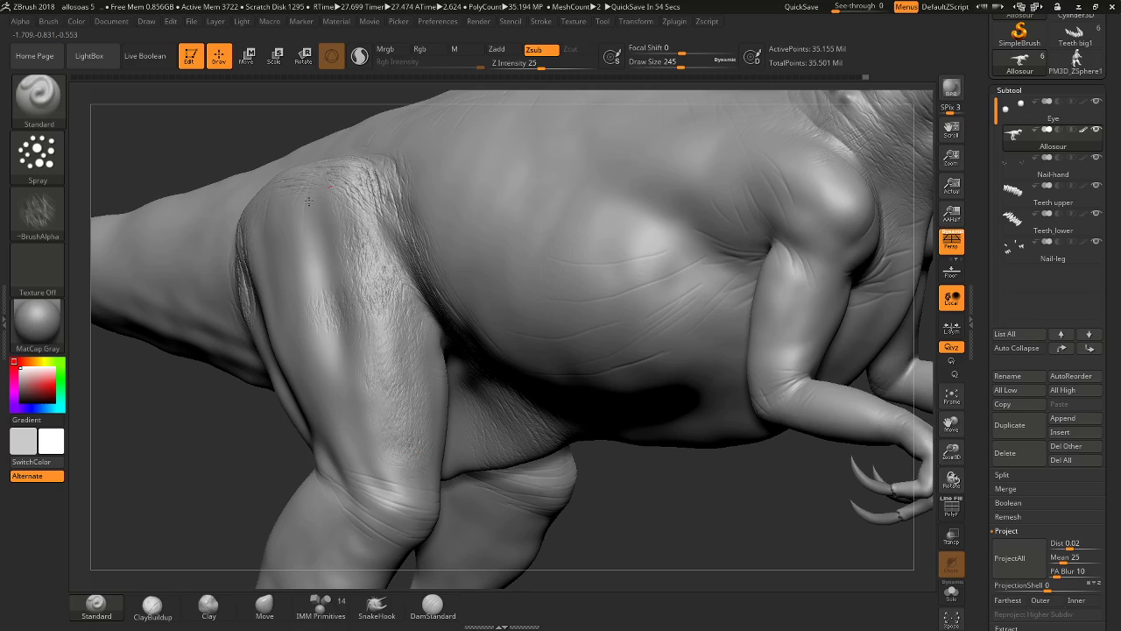
drag(308, 201, 442, 311)
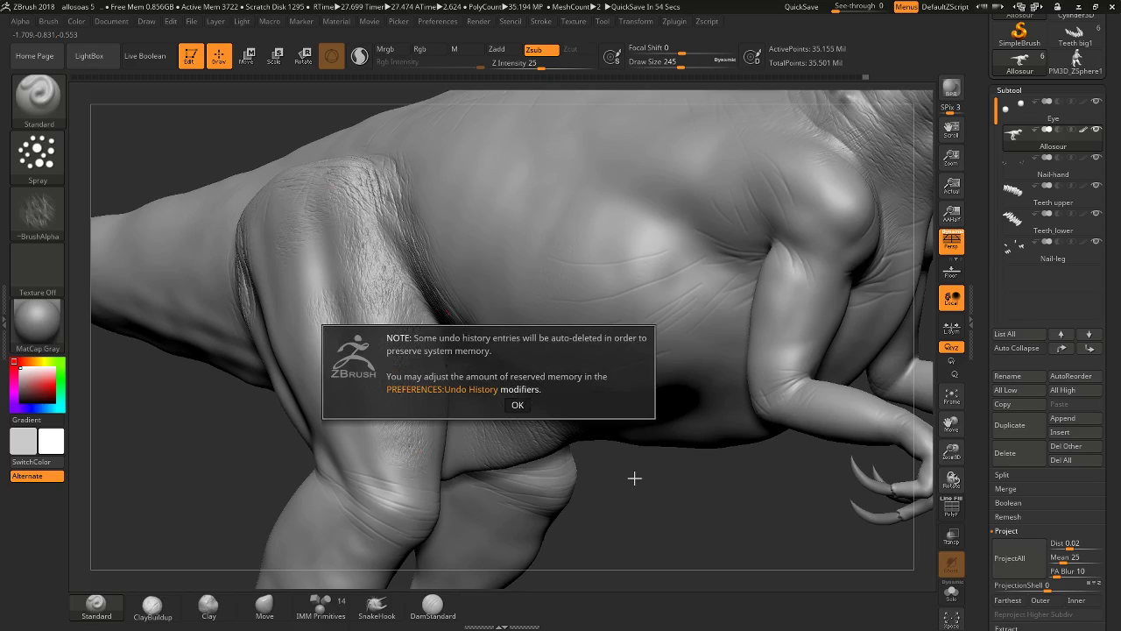
click(518, 406)
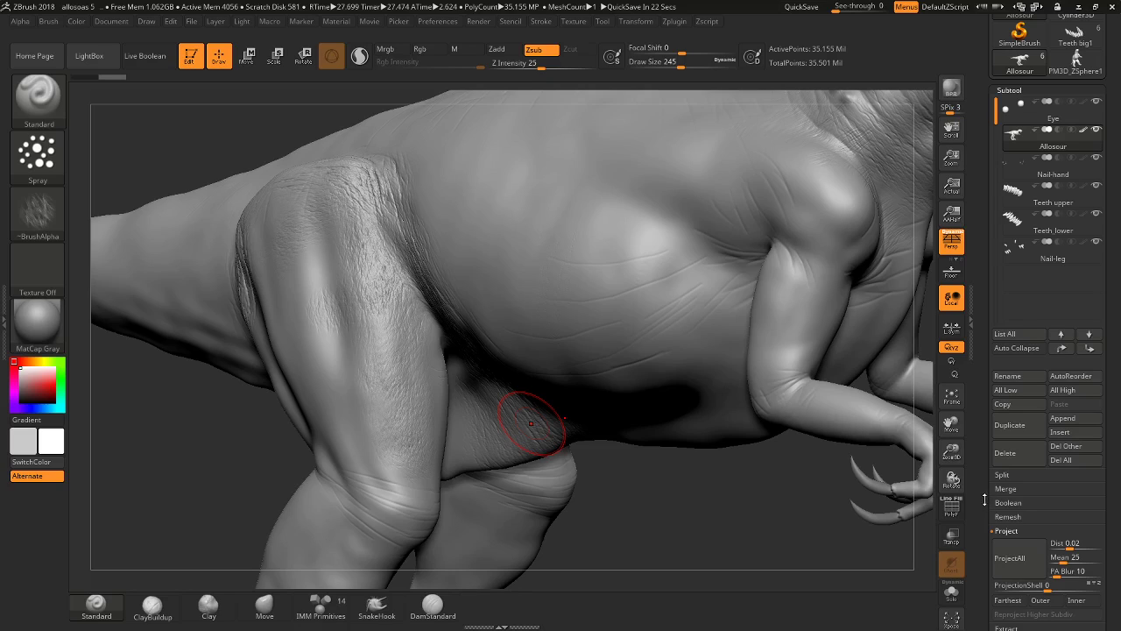
Hold Ctrl over interface buttons to read popup help, including renaming subtools.
key(ctrl)
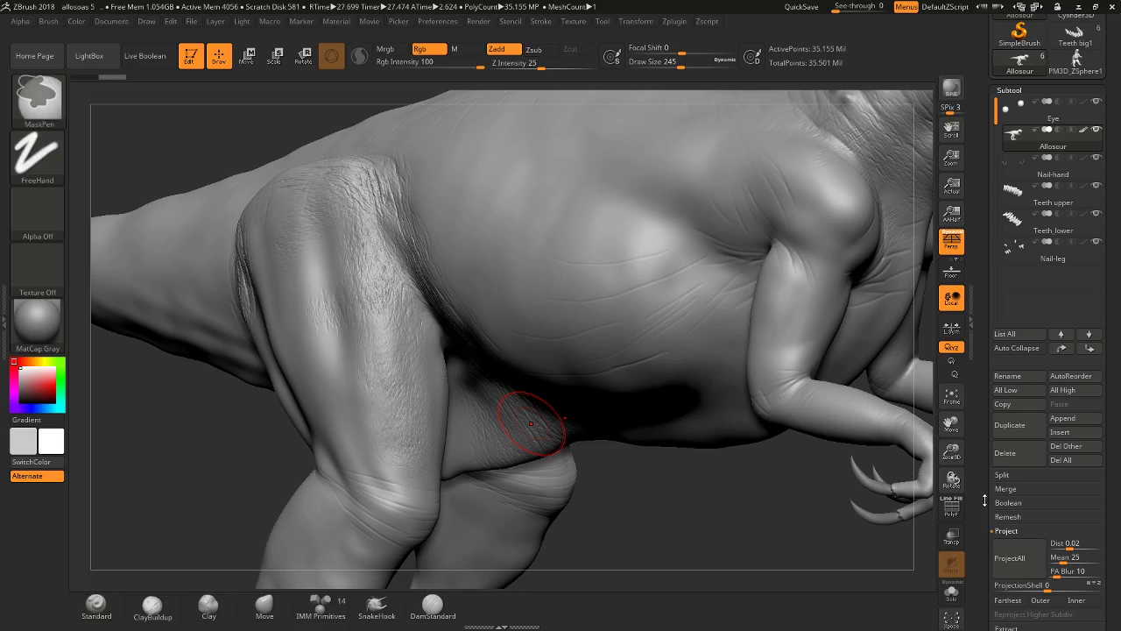
key(alt)
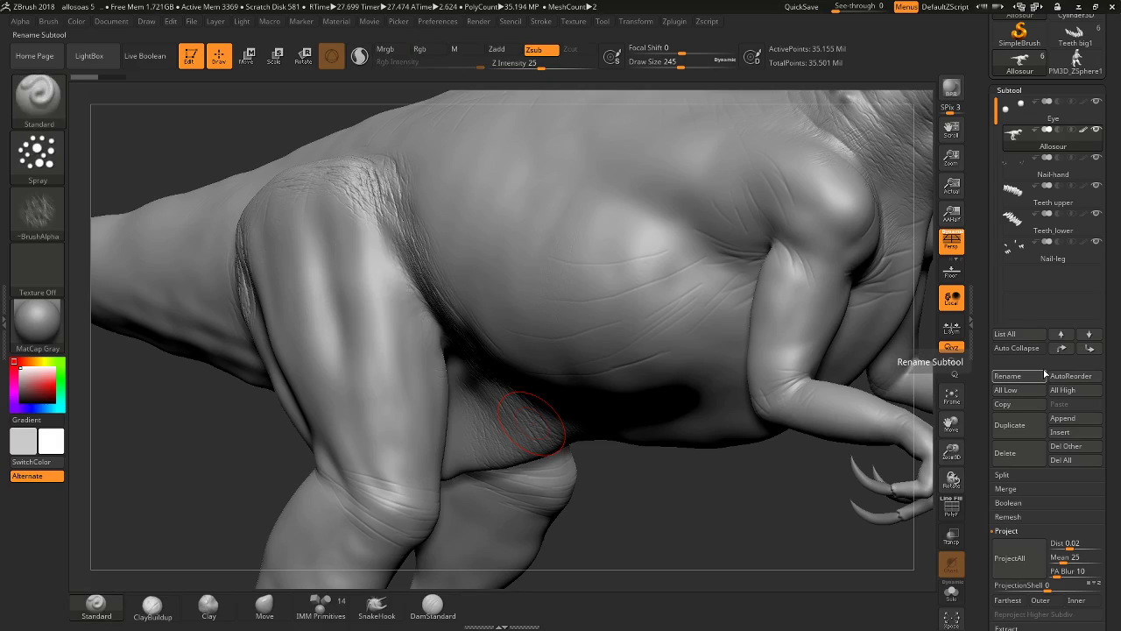
key(ctrl)
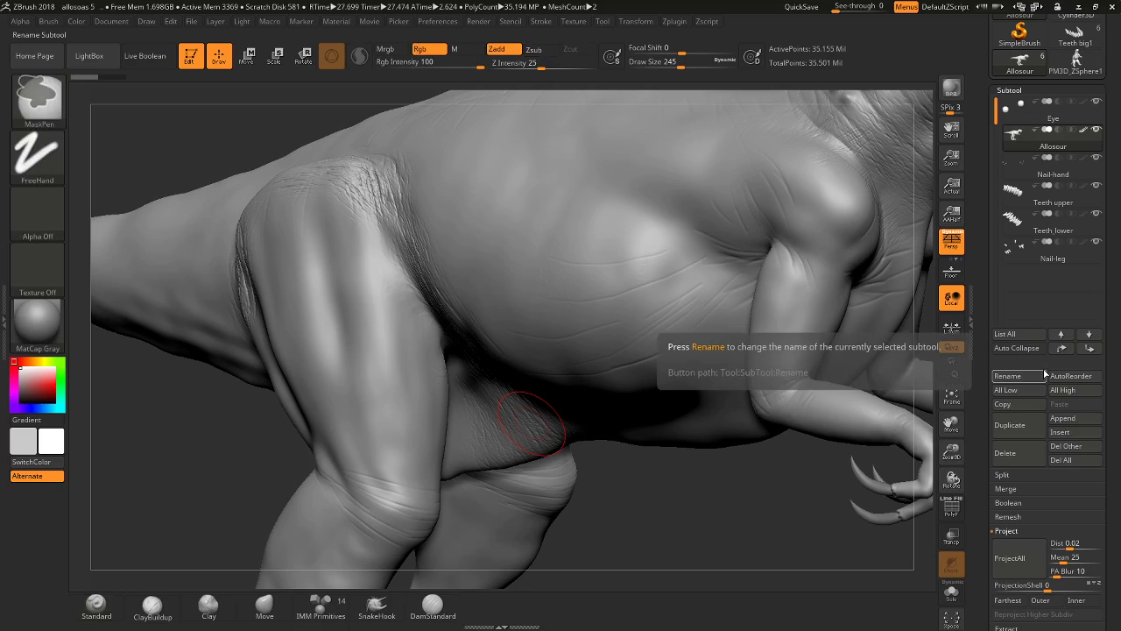
key(ctrl)
key(ctrl)
key(ctrl)
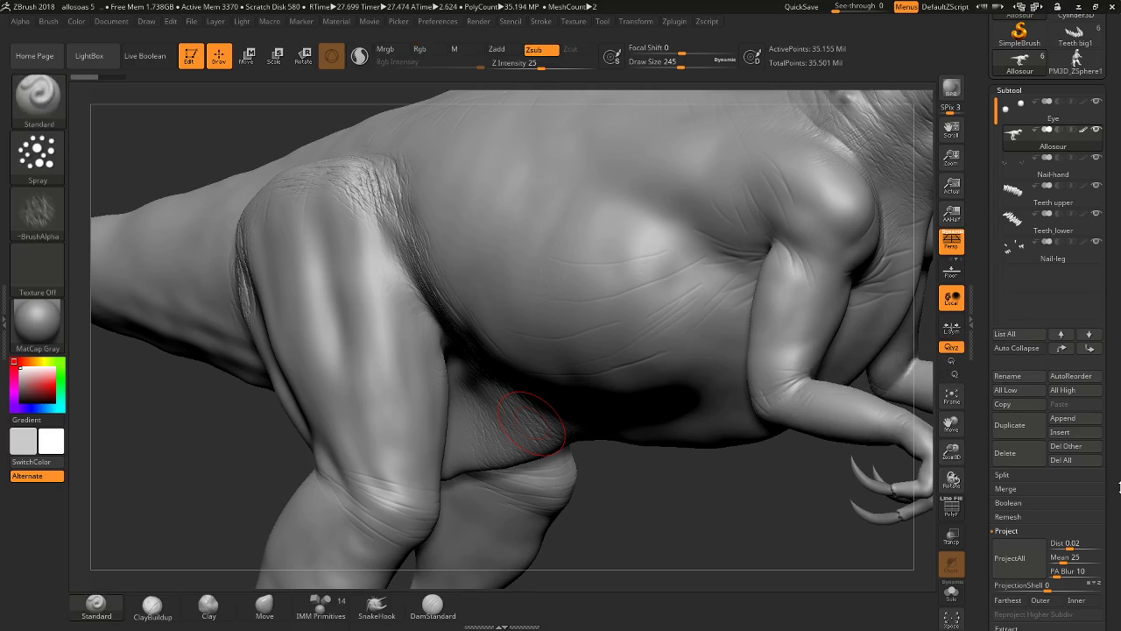
key(ctrl+shift)
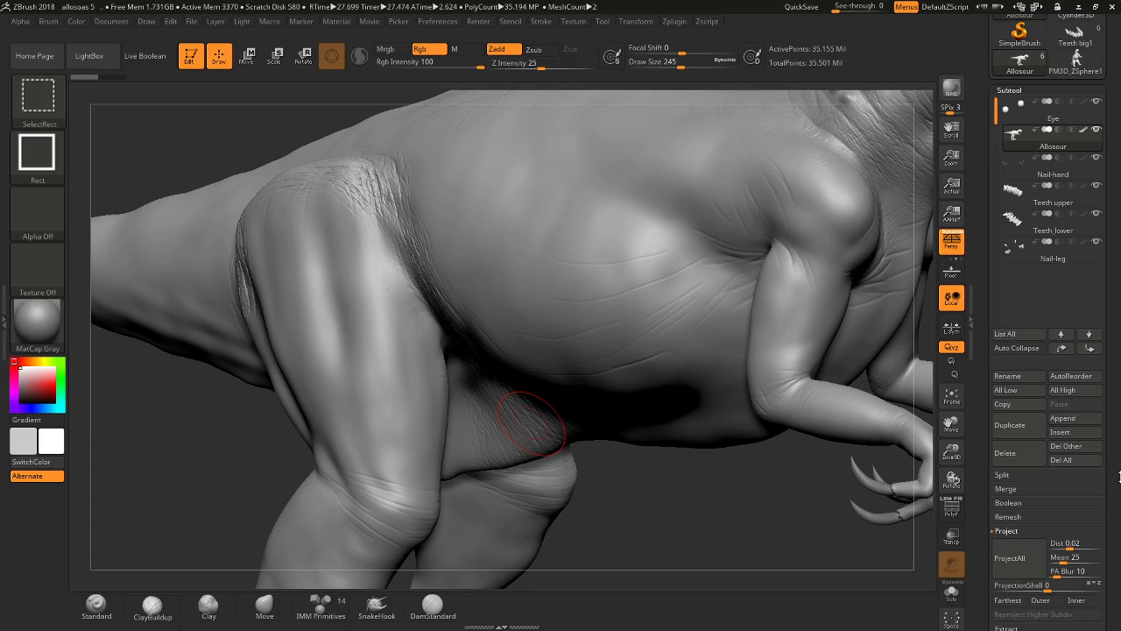
drag(1051, 602, 985, 511)
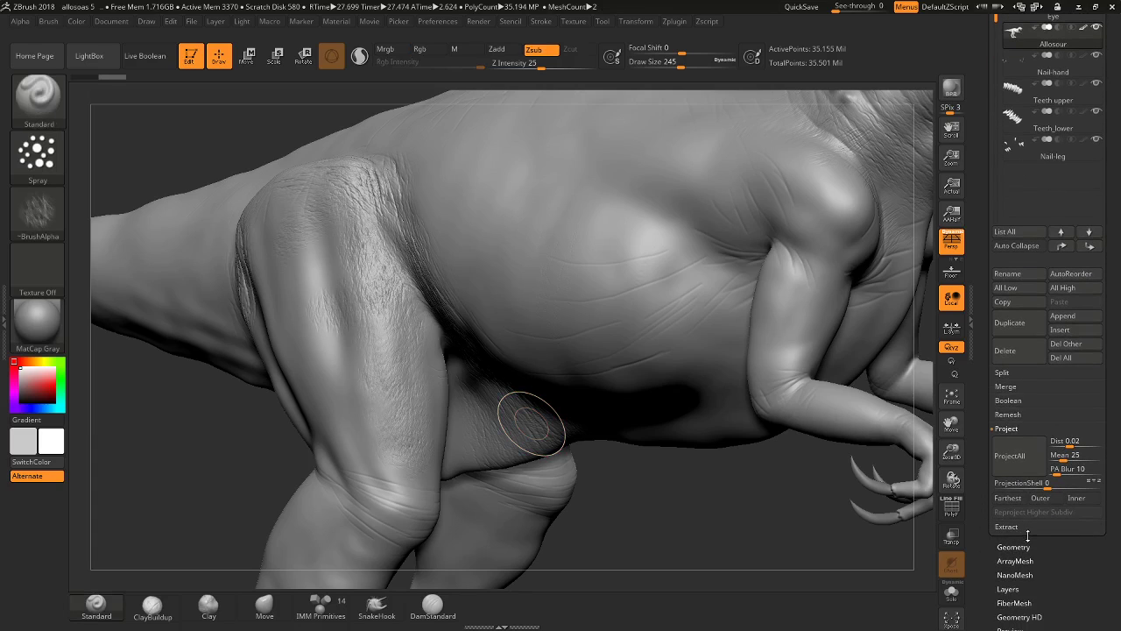
click(997, 548)
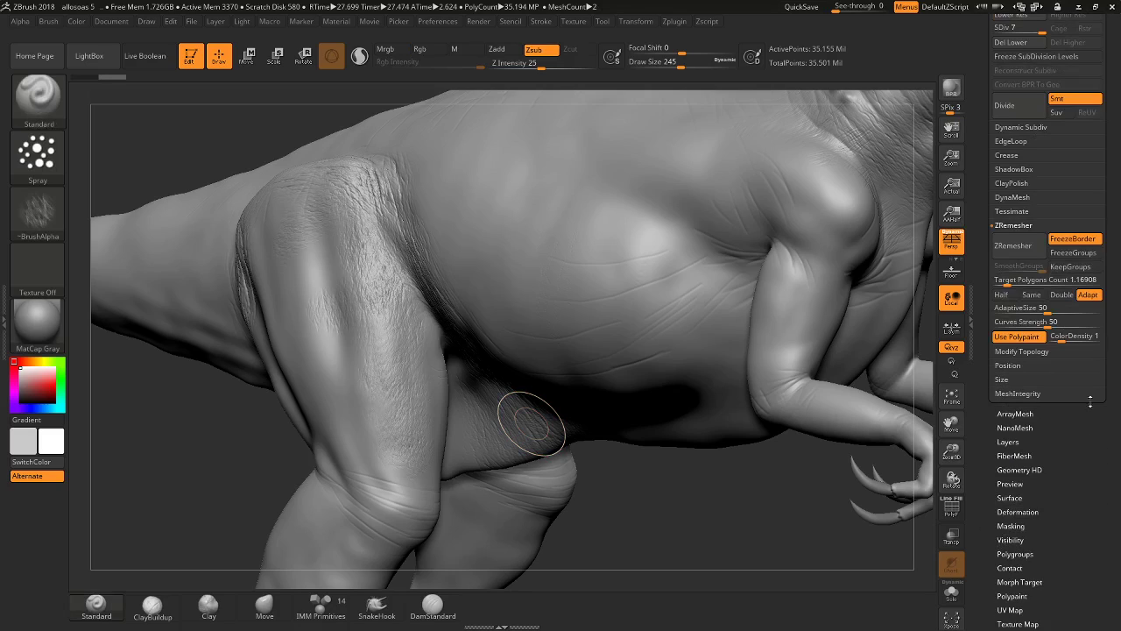
drag(981, 59, 1048, 129)
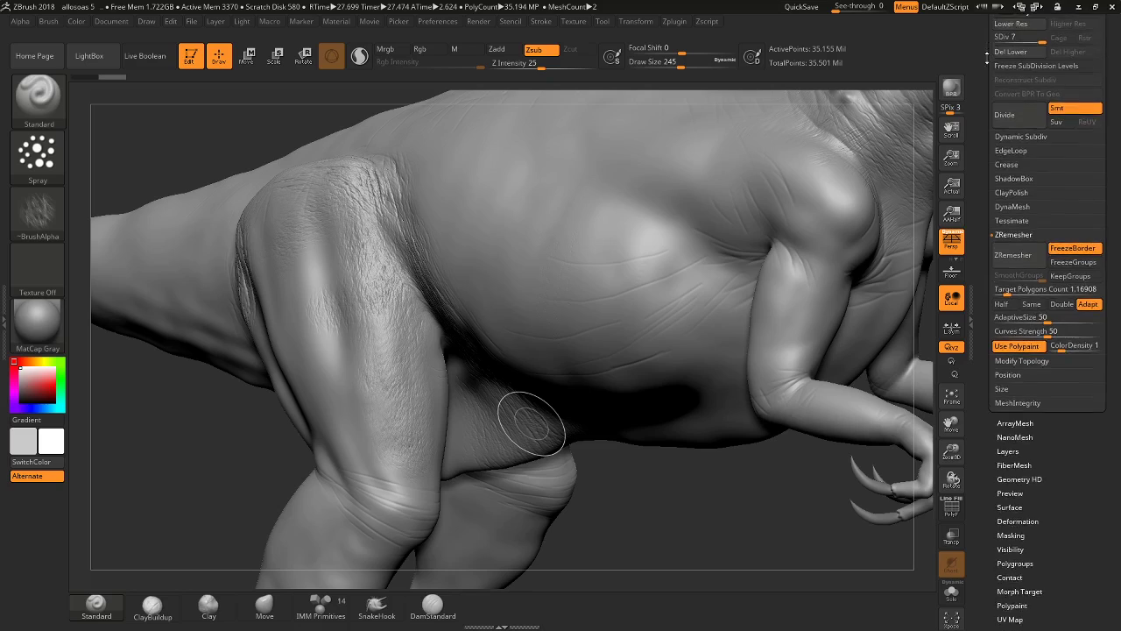
drag(1041, 176, 1036, 177)
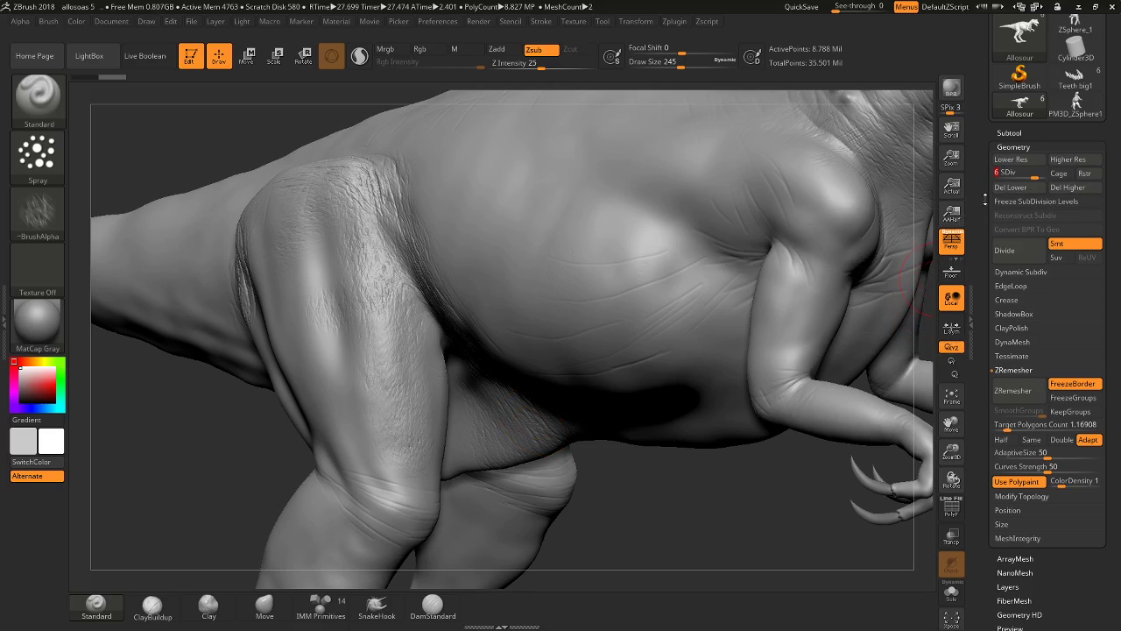
click(1043, 175)
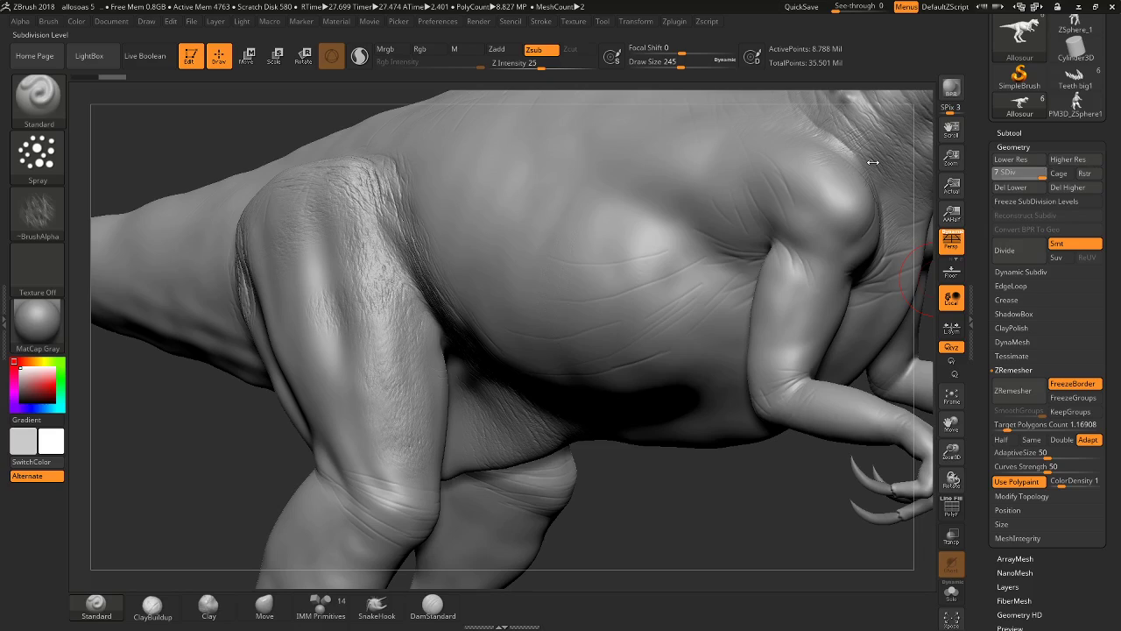
click(1025, 203)
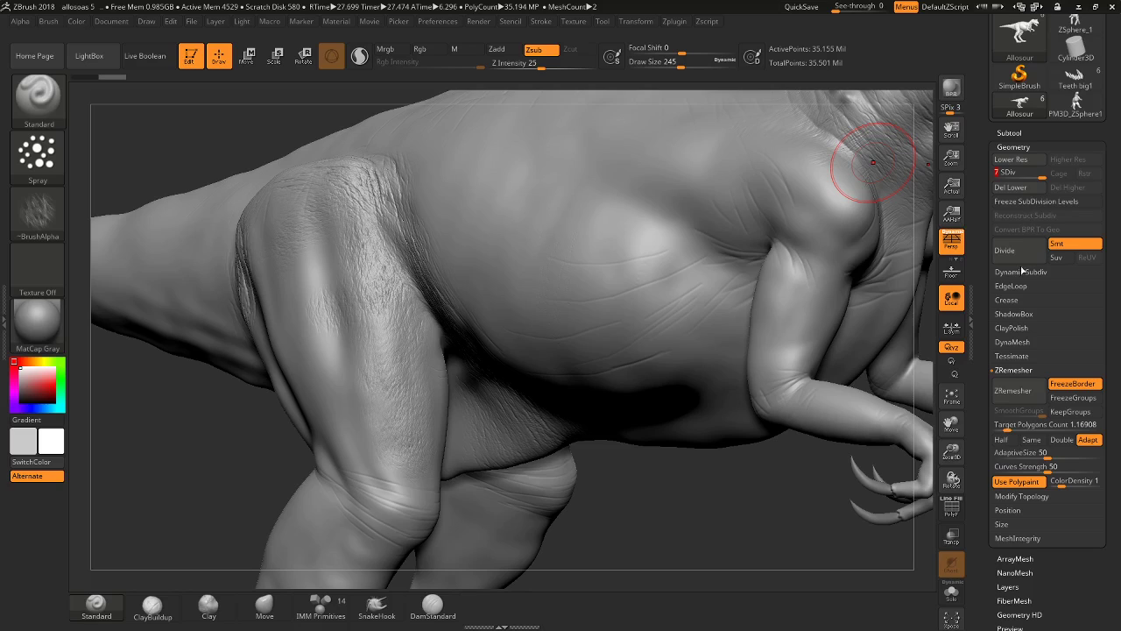
click(1009, 133)
click(1012, 132)
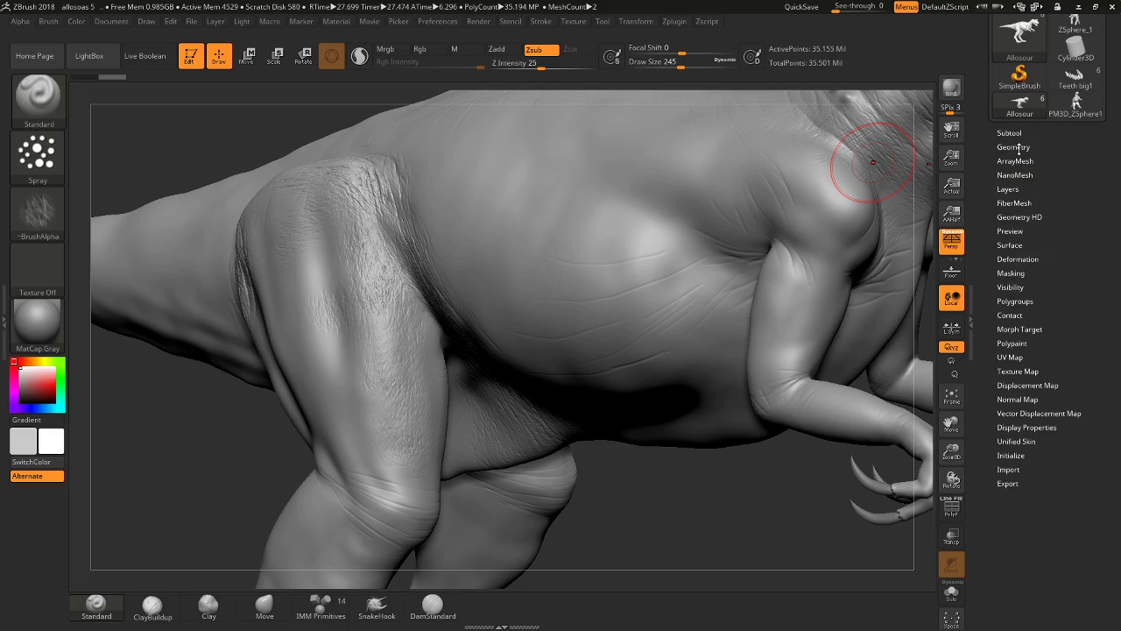
click(1014, 146)
Drop to SDiv 6 and delete the higher subdivision levels with Del Higher.
drag(1041, 176, 1034, 176)
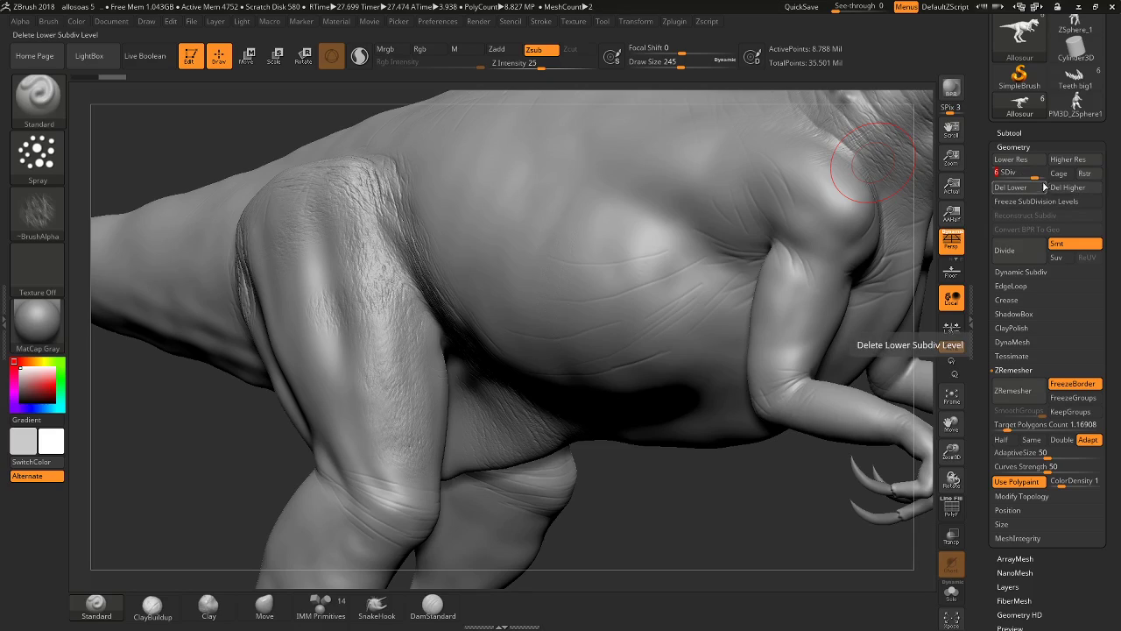
click(1072, 187)
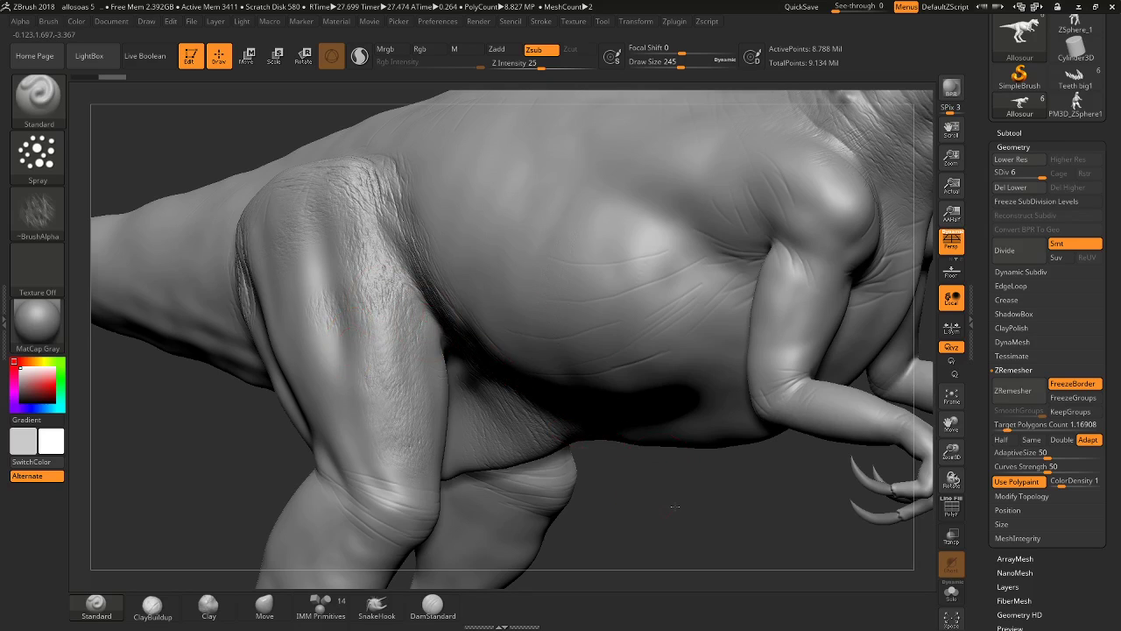
mouse_move(672, 506)
mouse_down()
mouse_move(654, 407)
mouse_move(526, 368)
mouse_up()
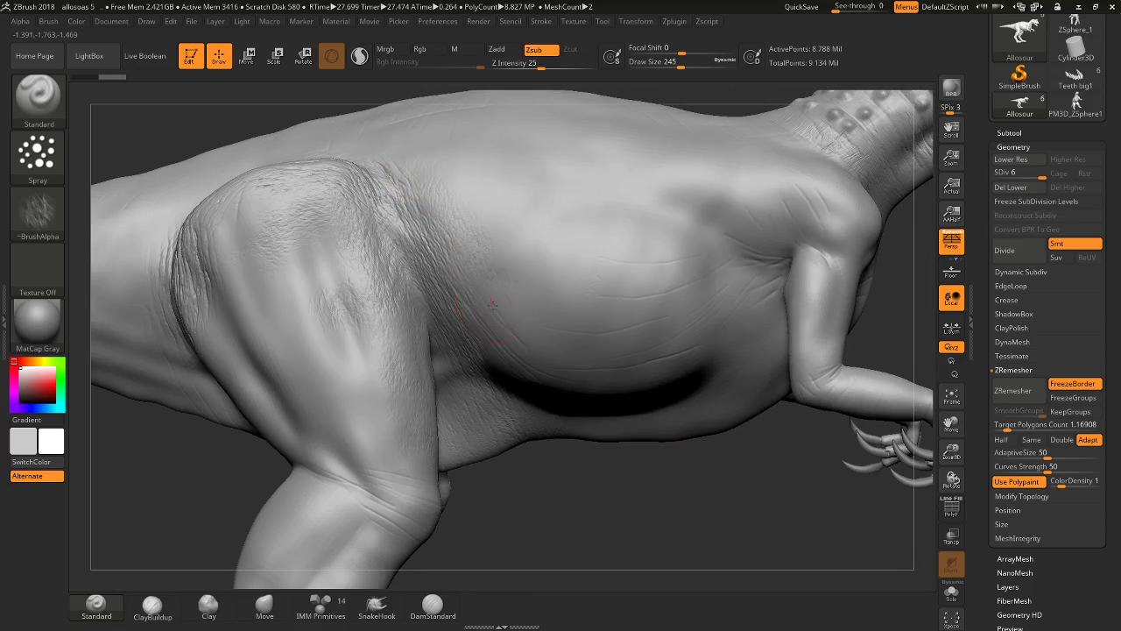
Enlarge the brush Draw Size to 344.
key(space)
drag(491, 289, 480, 277)
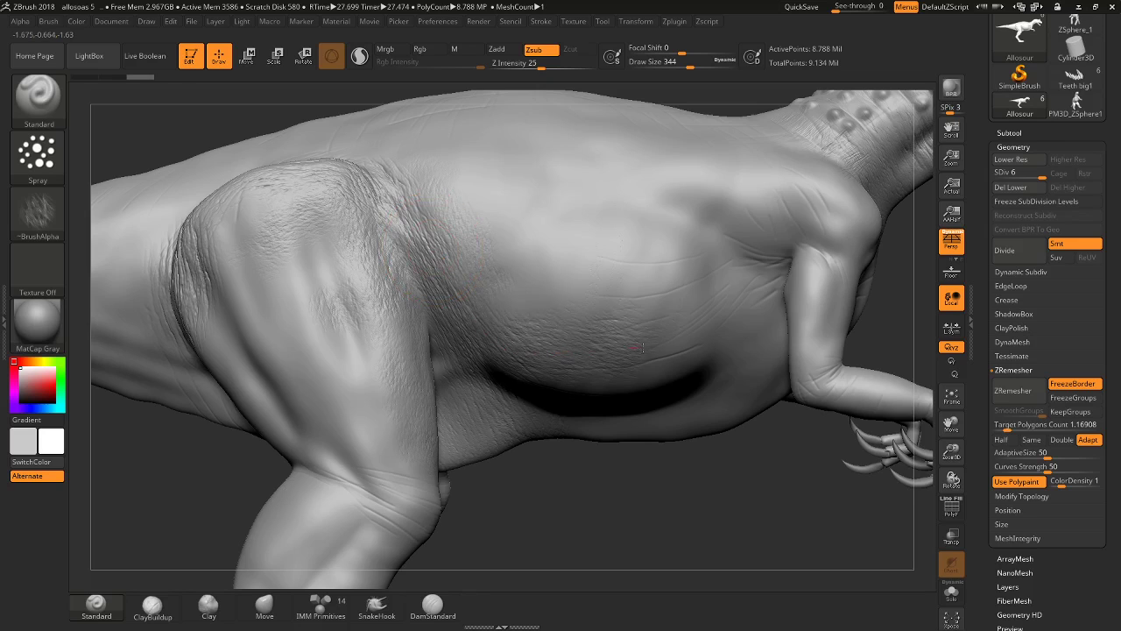
right_drag(675, 341, 667, 476)
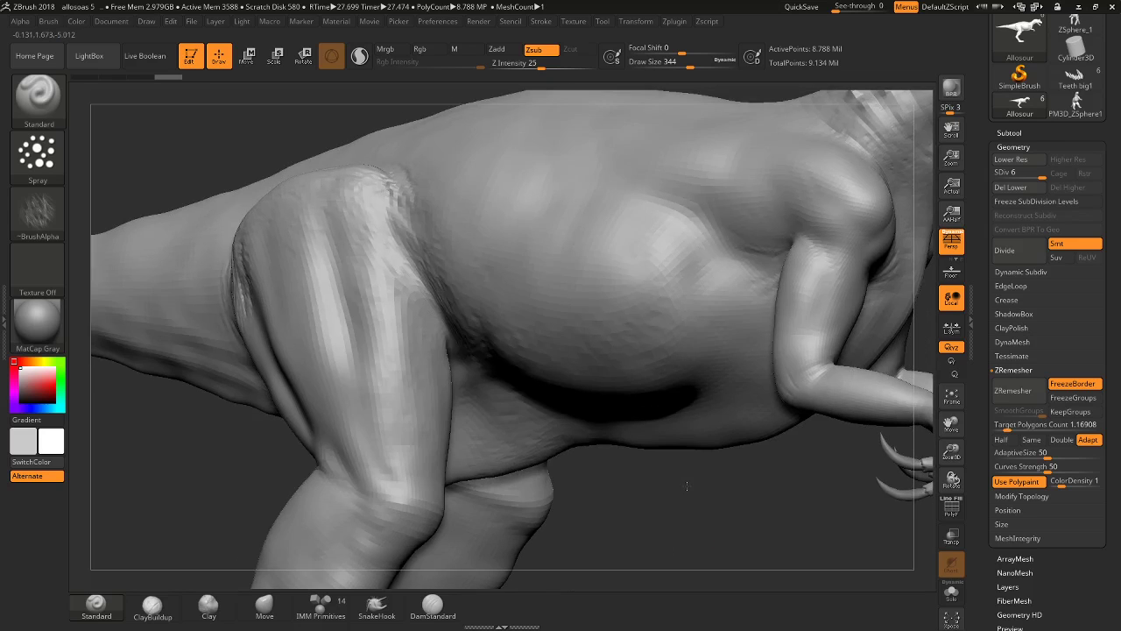
click(36, 153)
Stamp wrinkle and skin texture onto the shoulder with the DragRect stroke.
click(216, 163)
right_drag(753, 457, 680, 214)
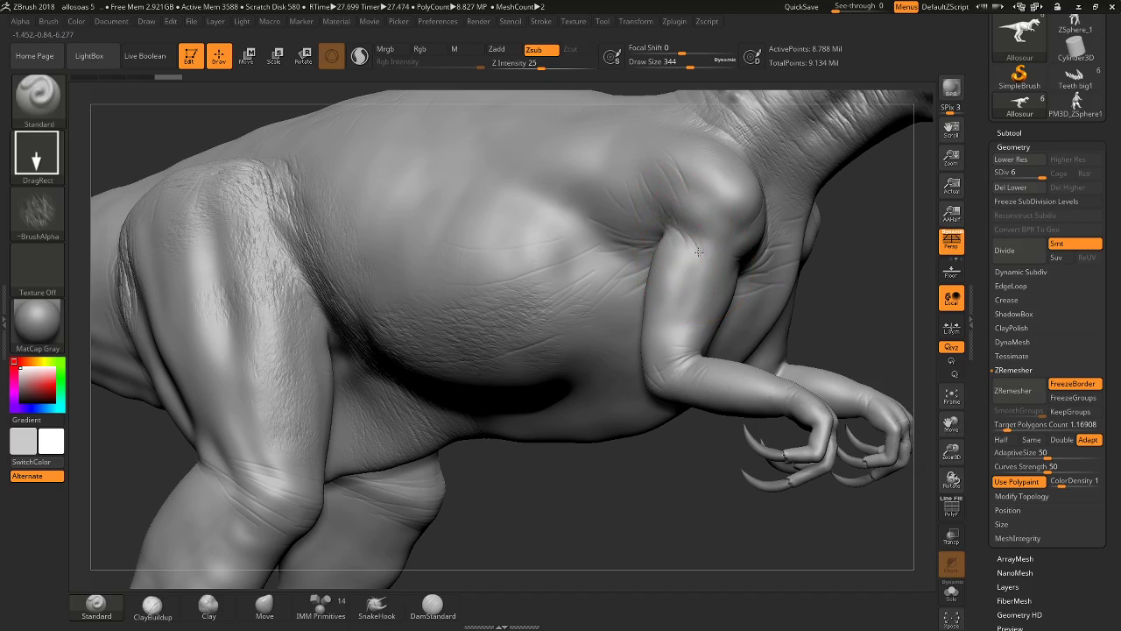
right_drag(750, 237, 727, 166)
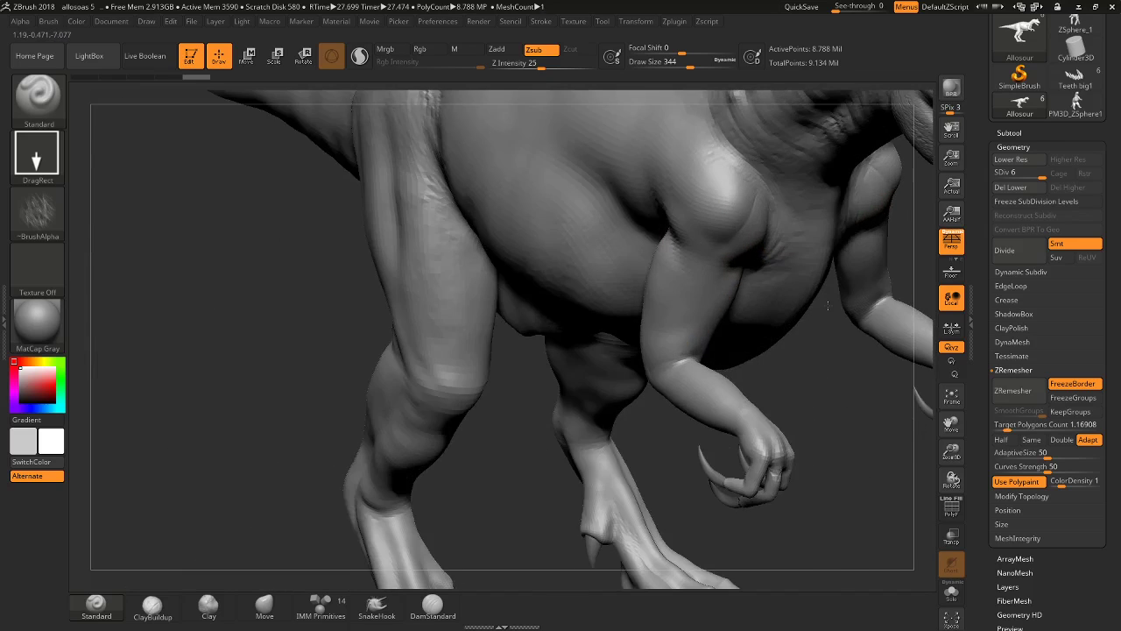
drag(727, 166, 711, 210)
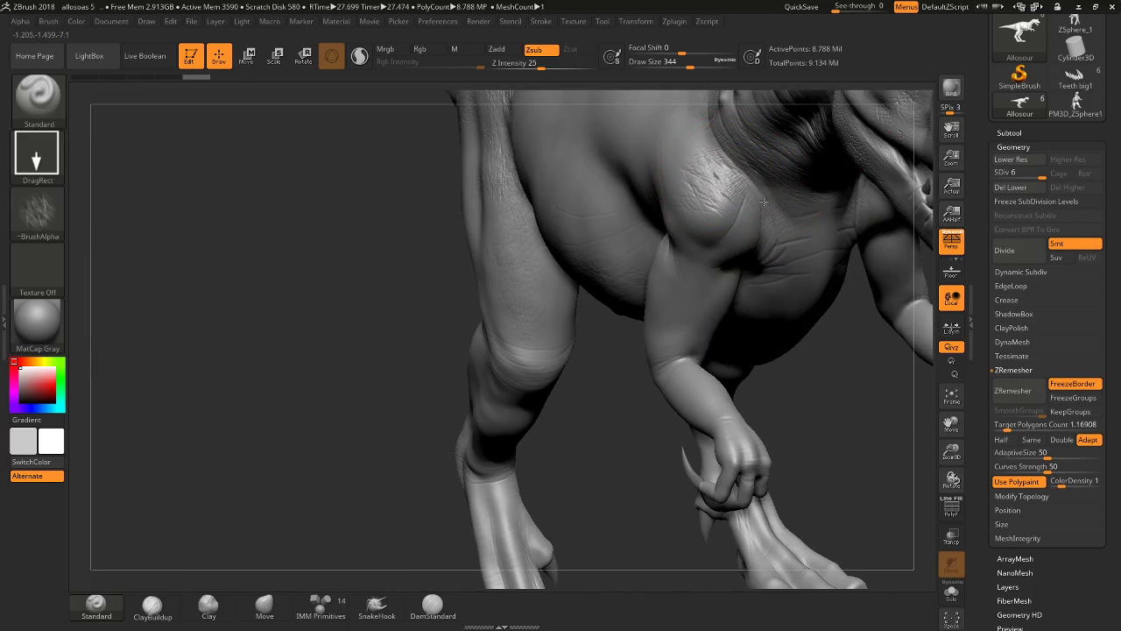
drag(784, 239, 780, 212)
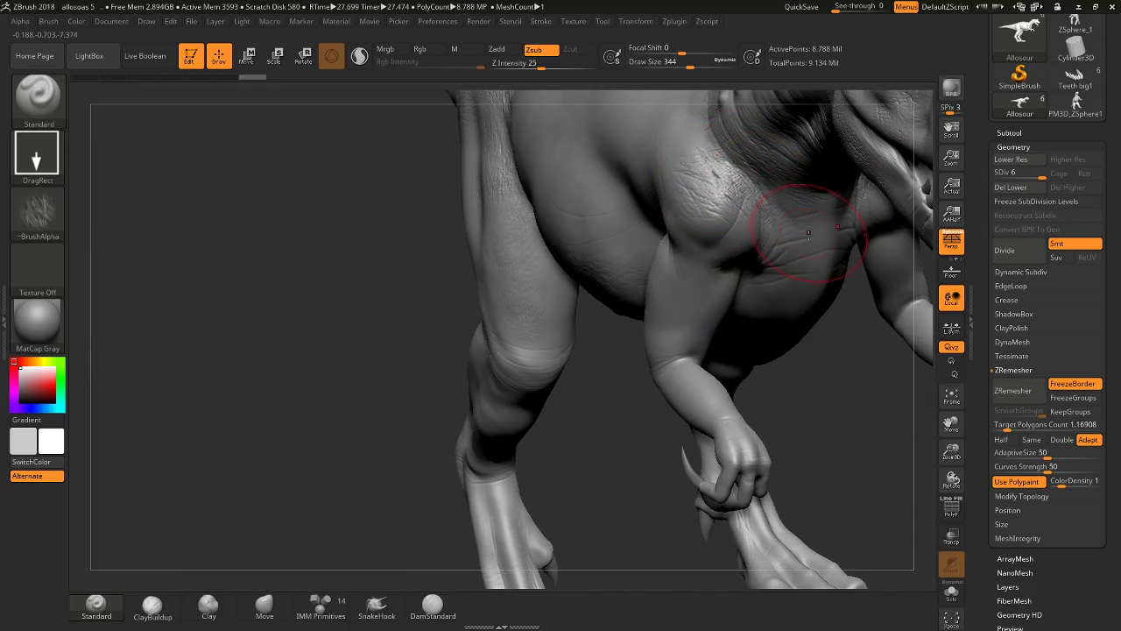
mouse_move(780, 213)
right_down()
mouse_move(816, 300)
mouse_move(574, 169)
right_up()
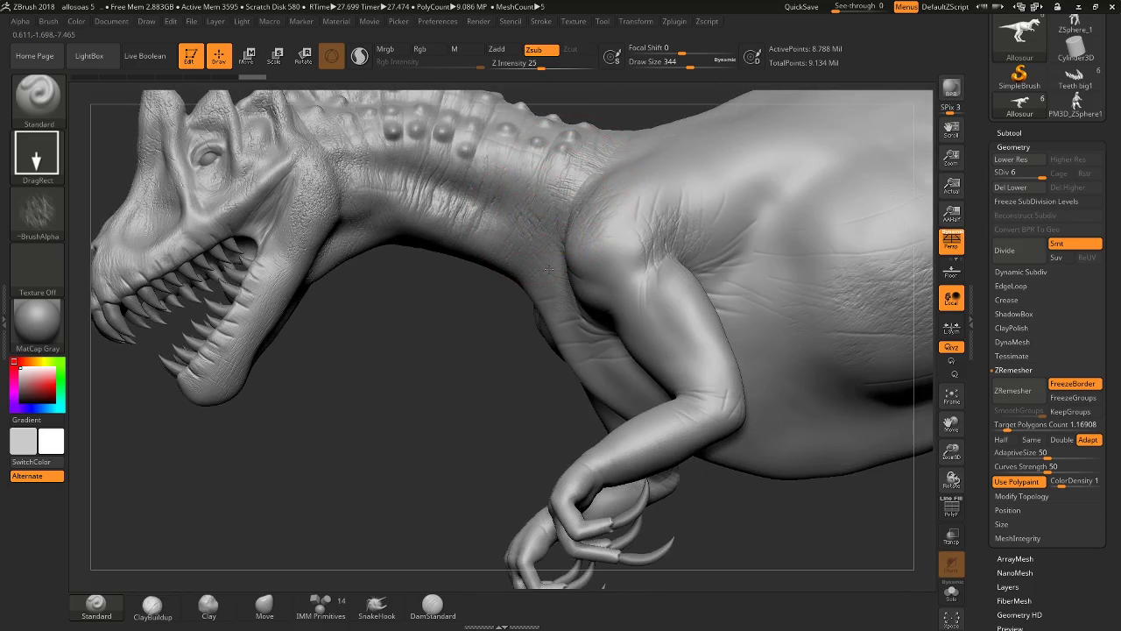
Stamp skin texture over the bumps along the neck.
mouse_move(485, 323)
right_down()
mouse_move(556, 175)
mouse_move(506, 325)
mouse_move(463, 206)
right_up()
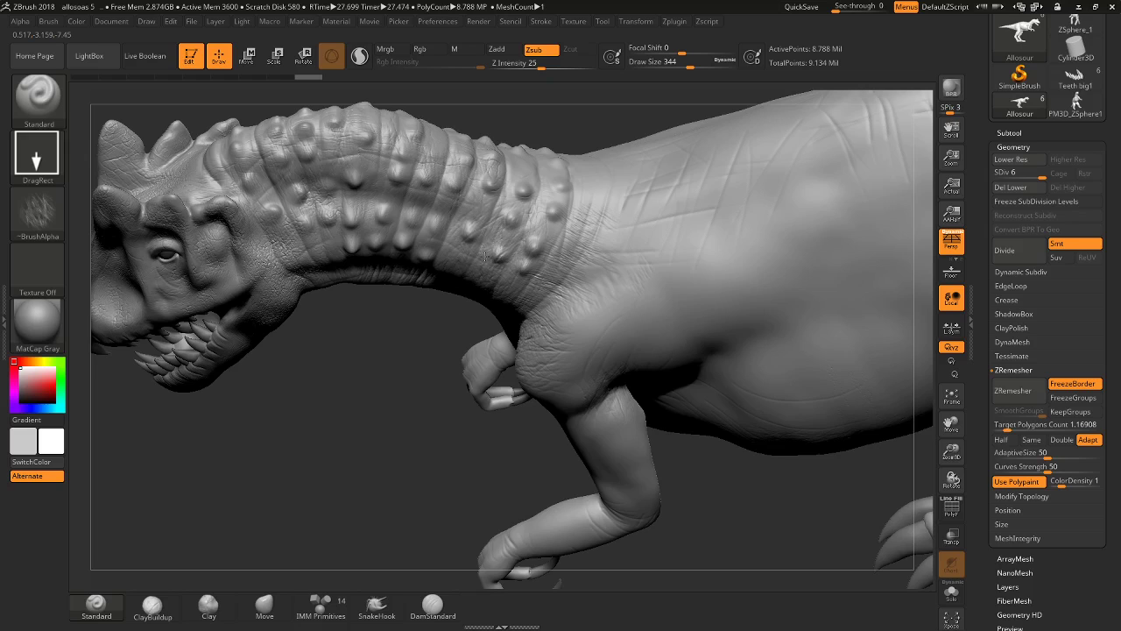
mouse_move(461, 273)
mouse_down()
mouse_move(438, 140)
mouse_move(413, 201)
mouse_up()
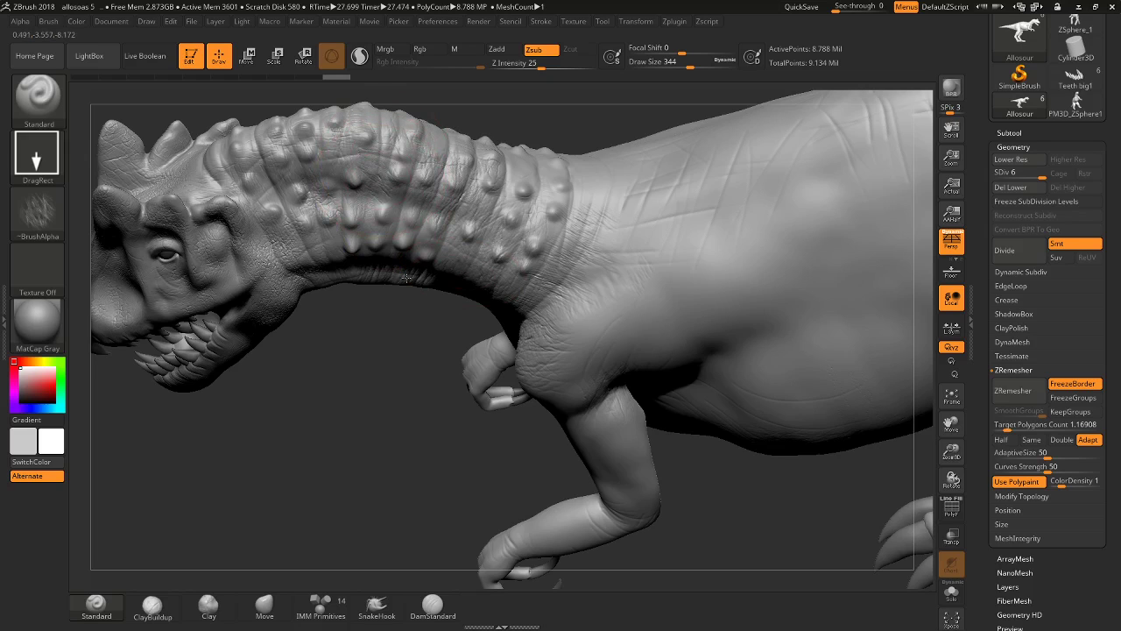
alt+drag(351, 350, 337, 394)
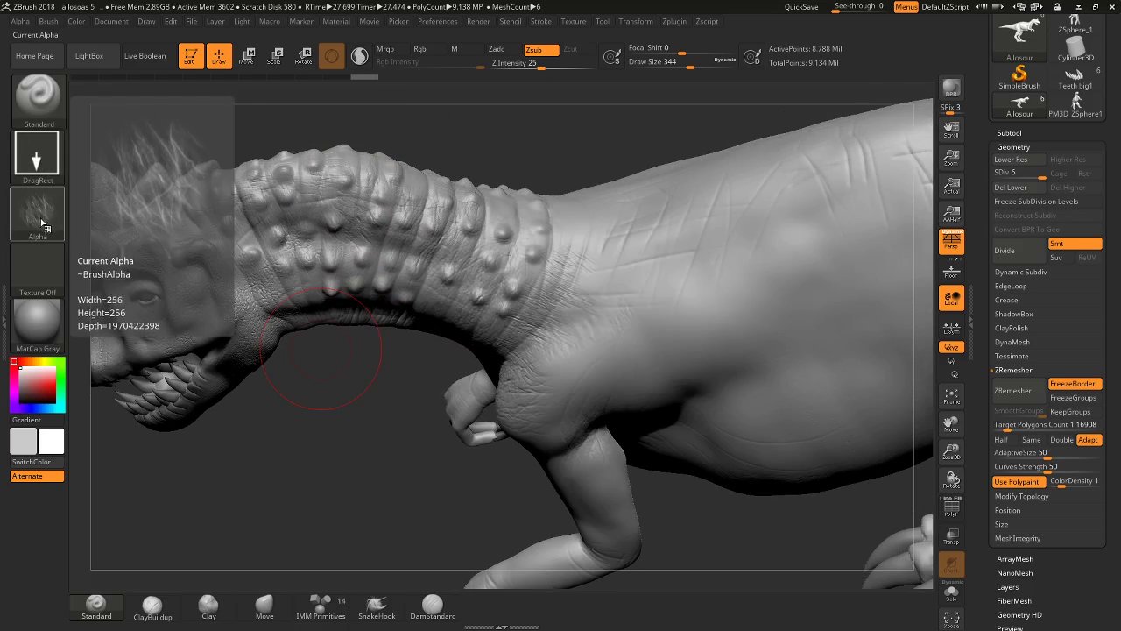
Orbit to a front view and stamp wrinkle texture onto the chest.
drag(445, 138, 174, 202)
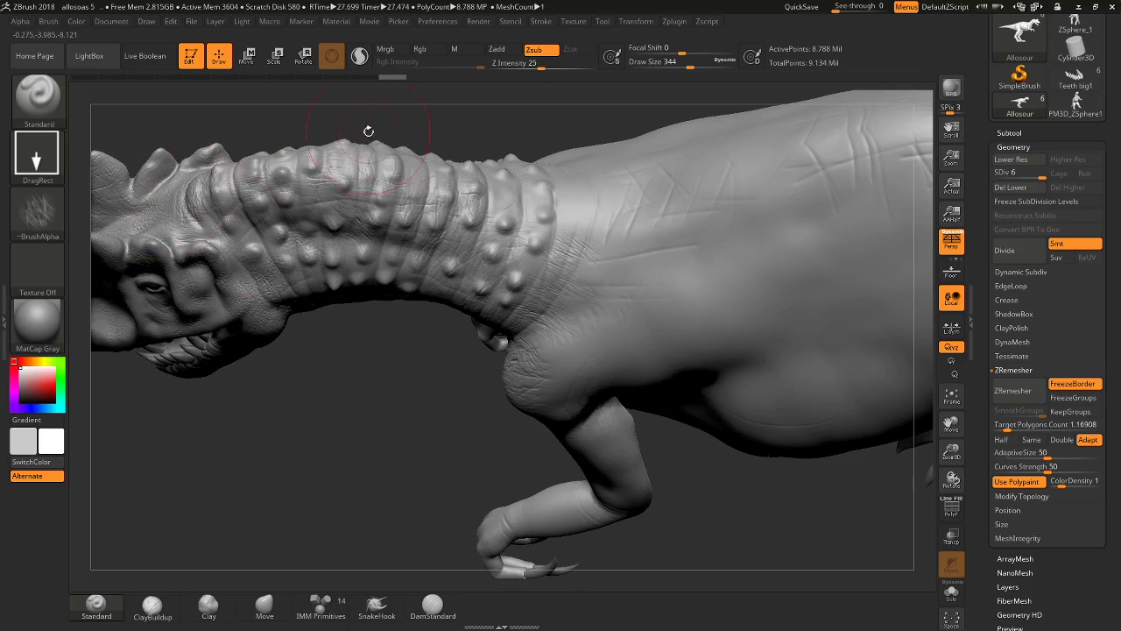
drag(493, 139, 506, 198)
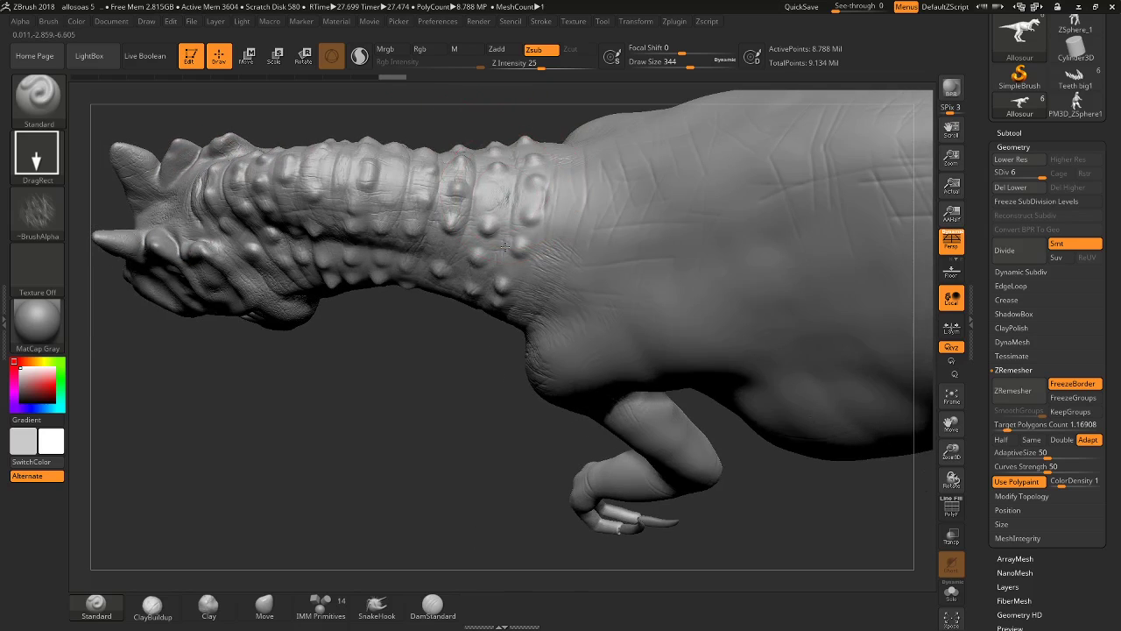
mouse_move(427, 399)
mouse_down()
mouse_move(495, 305)
mouse_move(464, 289)
mouse_up()
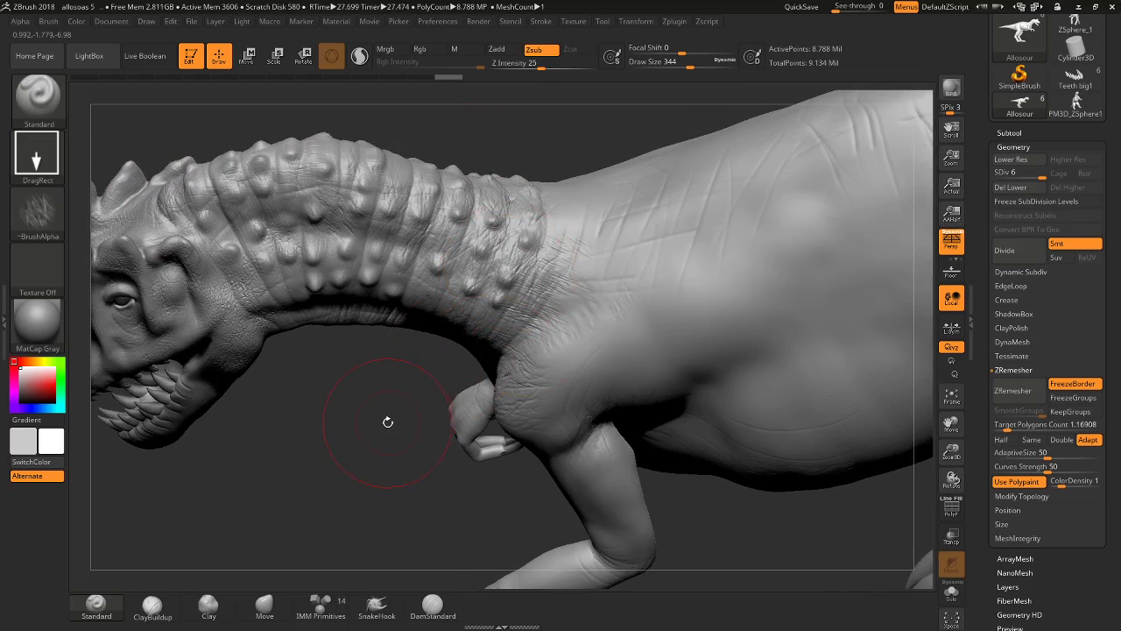
drag(388, 421, 449, 295)
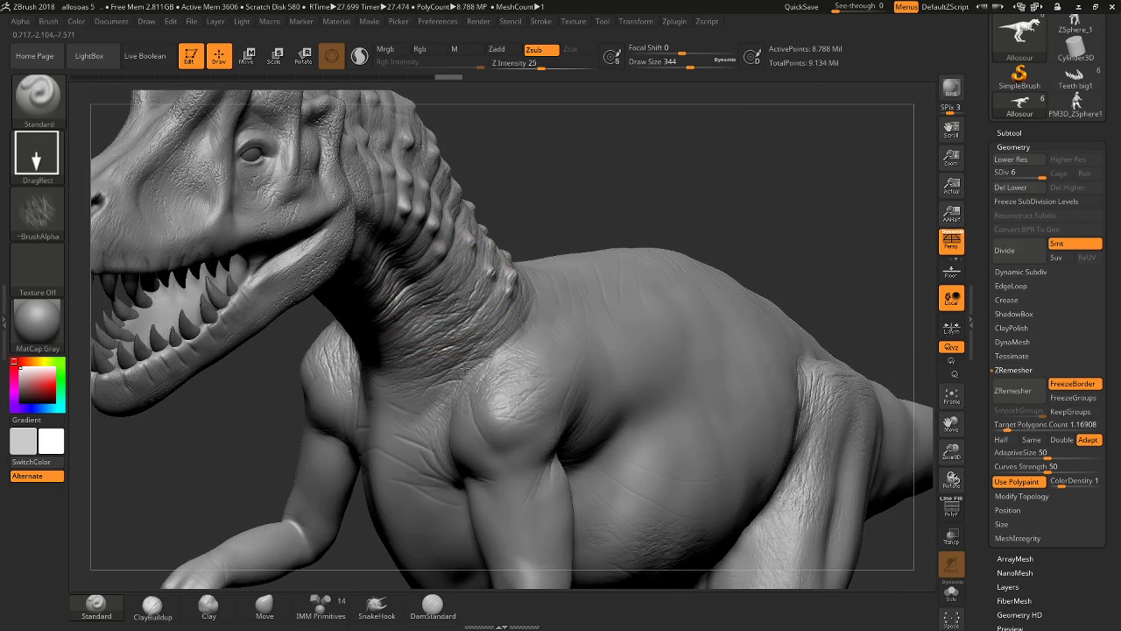
drag(444, 381, 444, 319)
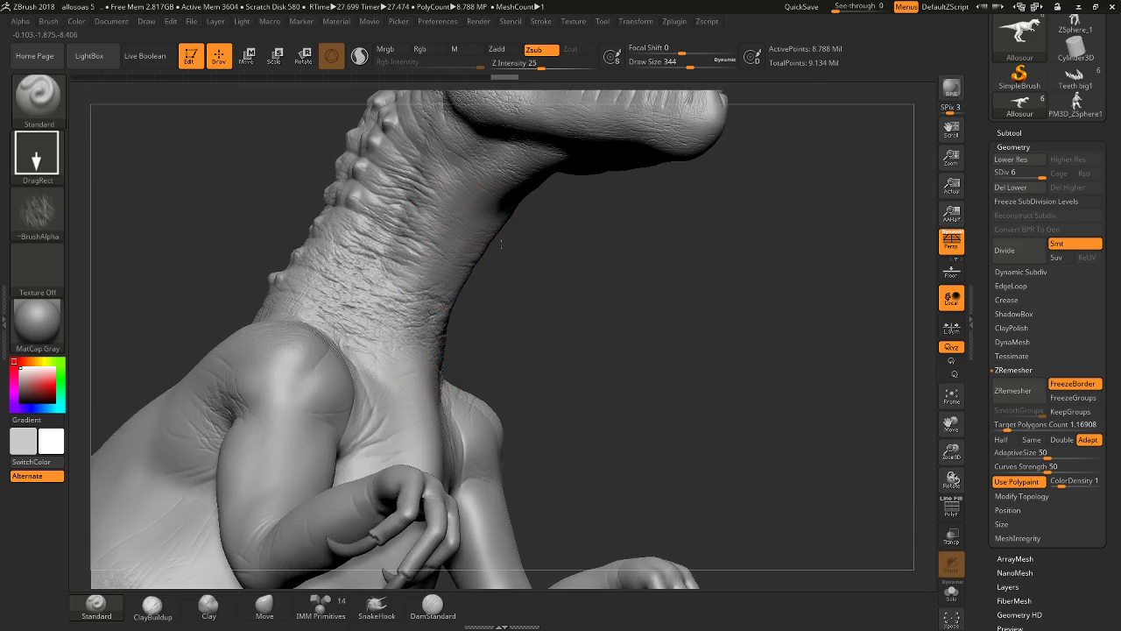
drag(582, 256, 464, 245)
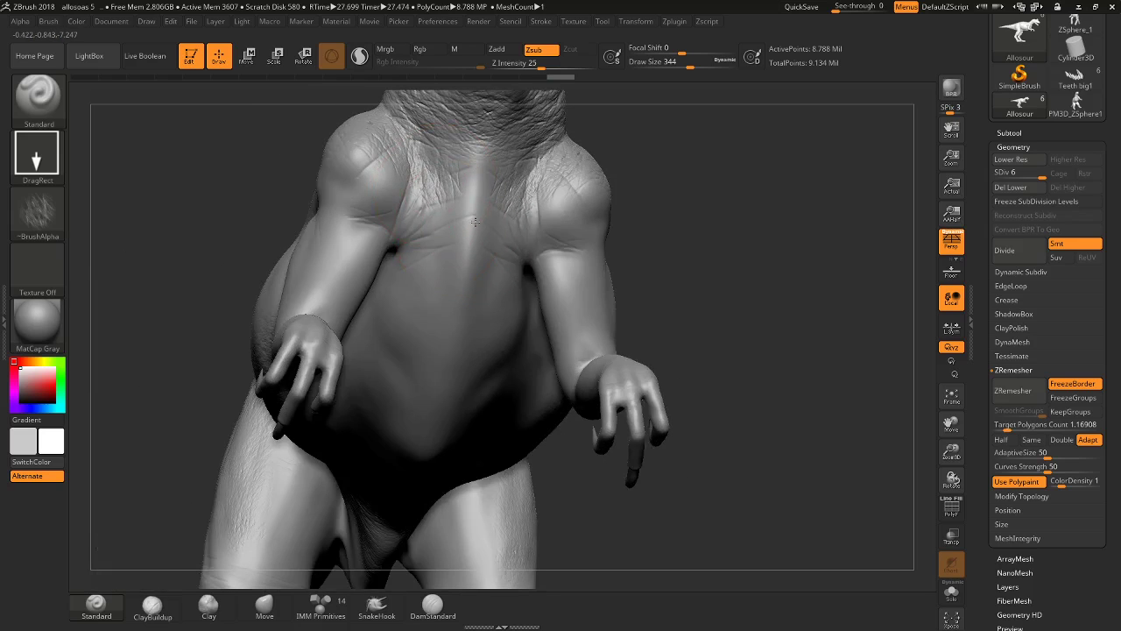
drag(439, 189, 442, 207)
drag(460, 294, 429, 228)
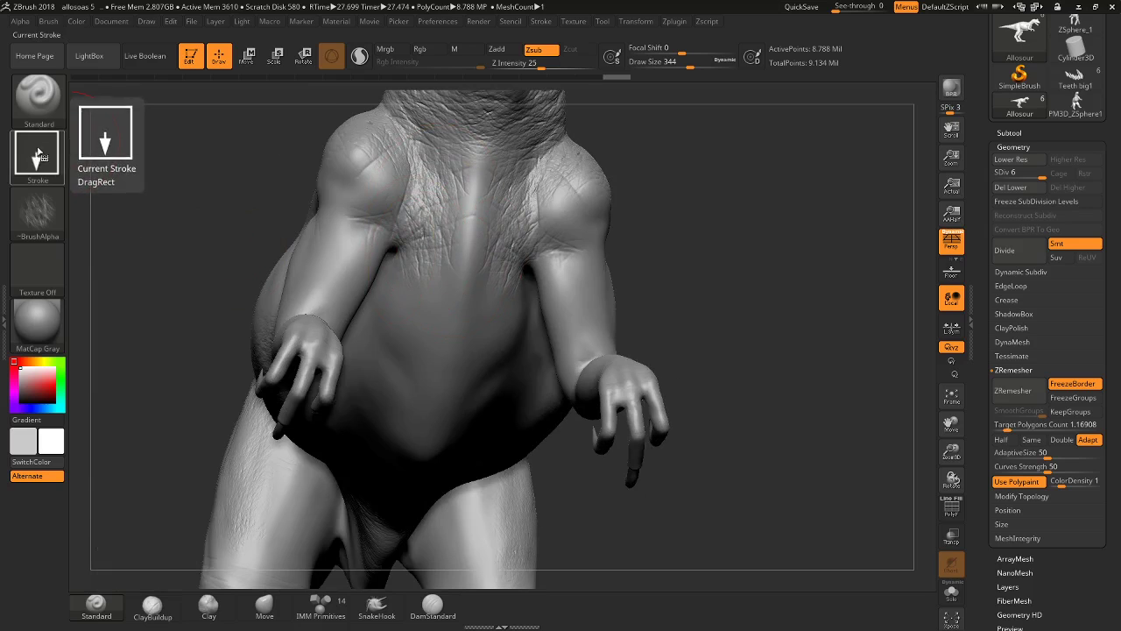
Stamp fine wrinkles onto the shoulder, undoing two bad stamps and adding lower scratches.
mouse_move(689, 225)
mouse_down()
mouse_move(621, 251)
mouse_move(526, 220)
mouse_up()
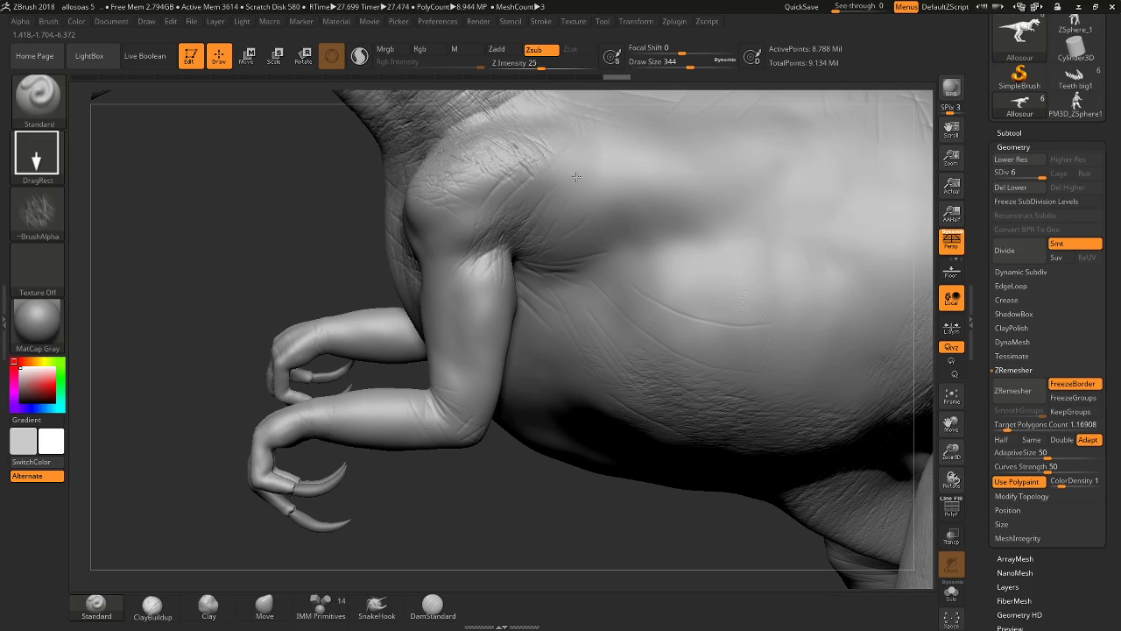
mouse_move(258, 214)
mouse_down()
mouse_move(178, 308)
mouse_move(476, 201)
mouse_up()
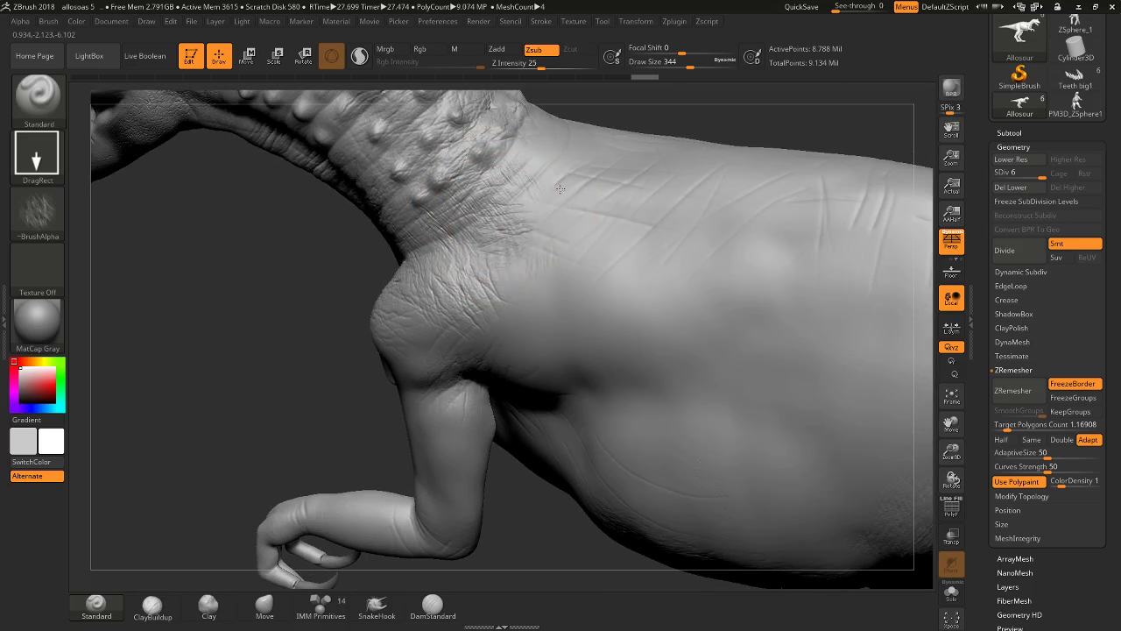
drag(260, 342, 513, 251)
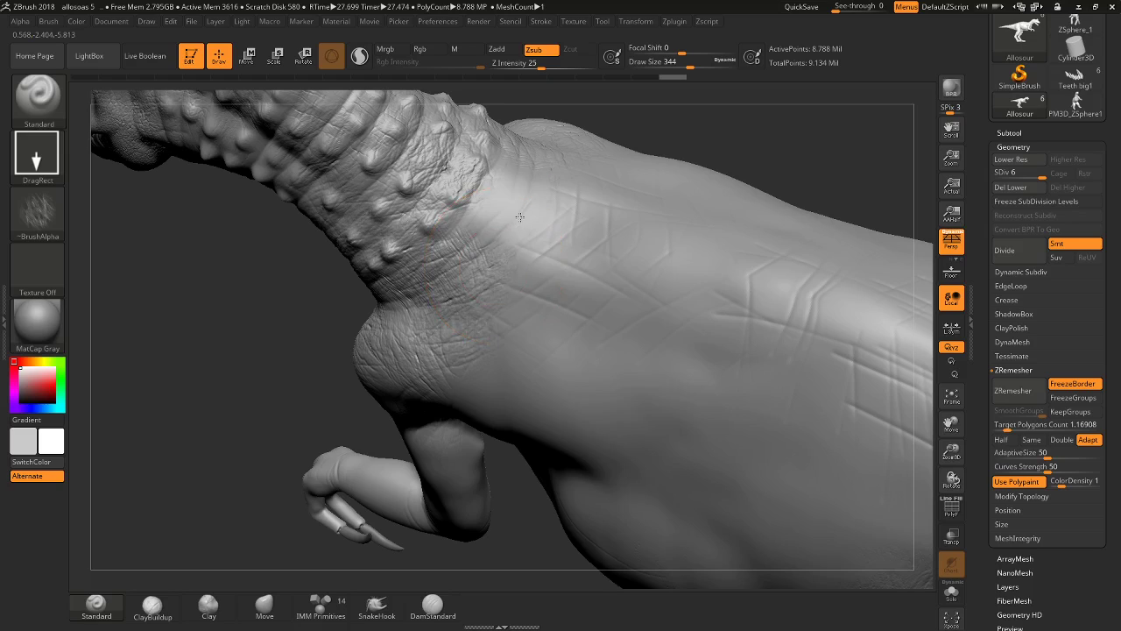
drag(595, 250, 578, 219)
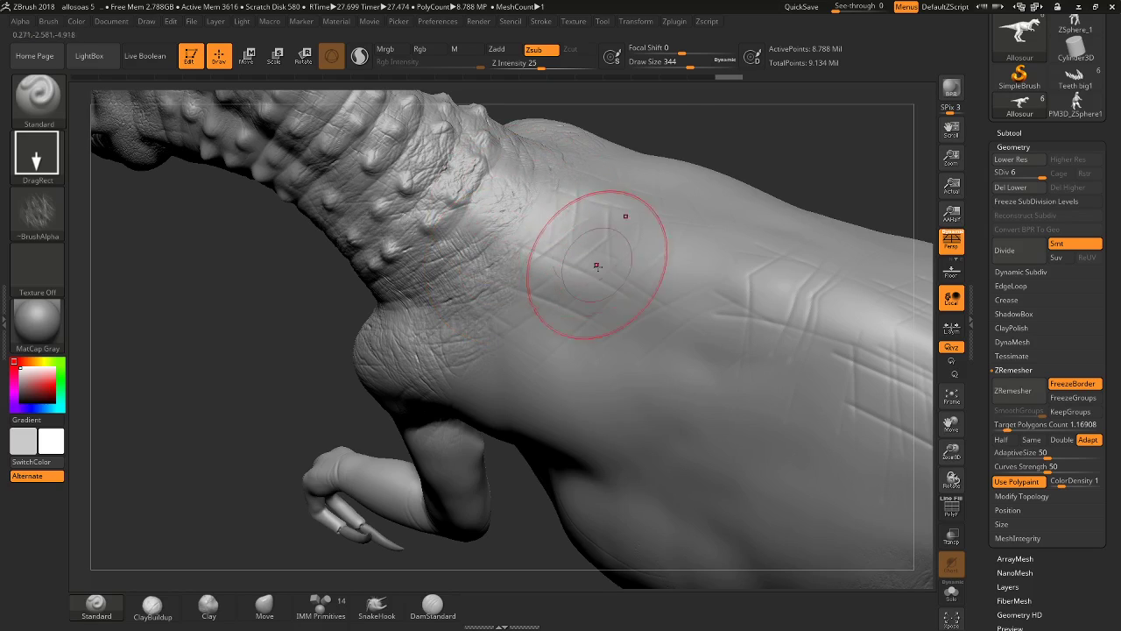
drag(548, 256, 570, 228)
key(ctrl+z)
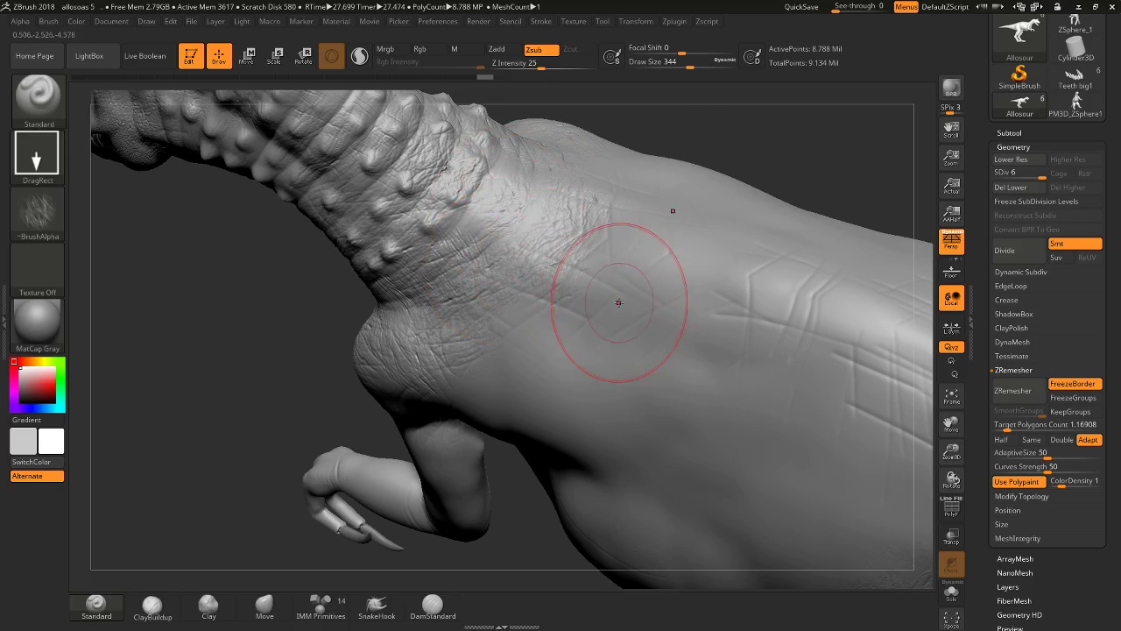
key(ctrl+z)
drag(668, 333, 696, 313)
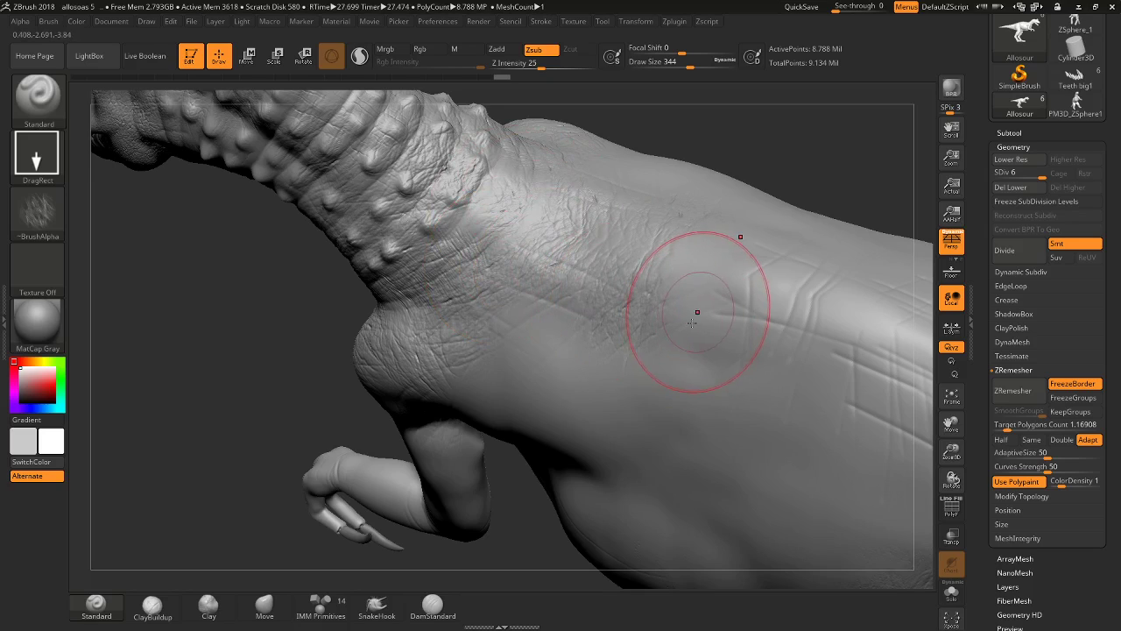
mouse_move(788, 228)
mouse_down()
mouse_move(737, 191)
mouse_move(613, 237)
mouse_up()
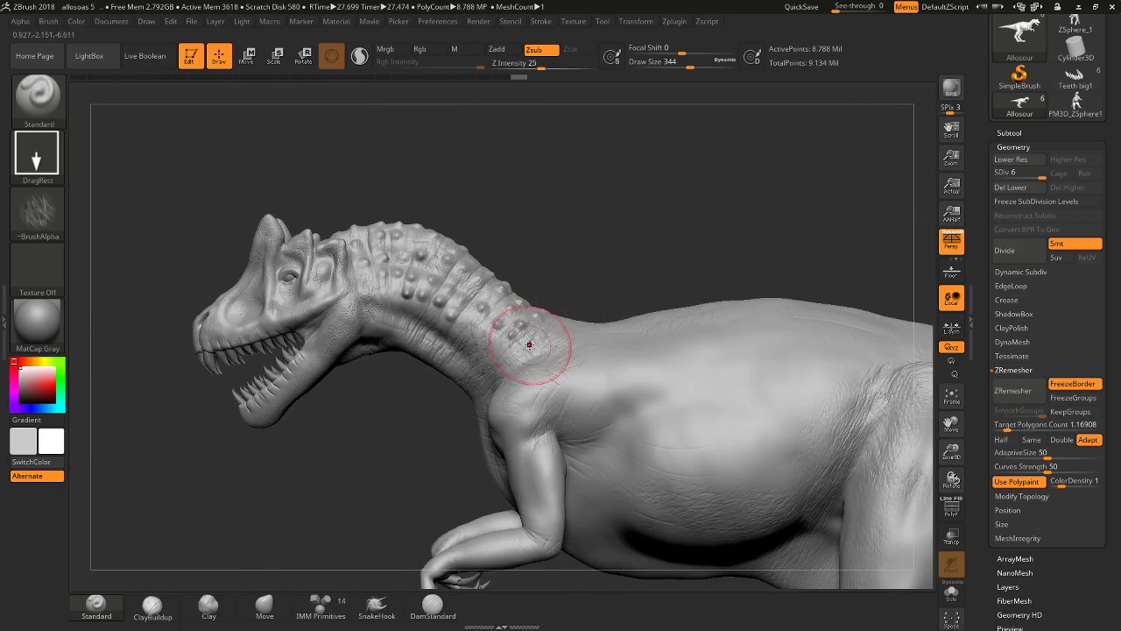
Stamp wrinkle texture at the corner of the mouth and along the jaw.
mouse_move(502, 368)
mouse_down()
mouse_move(561, 213)
mouse_move(315, 333)
mouse_up()
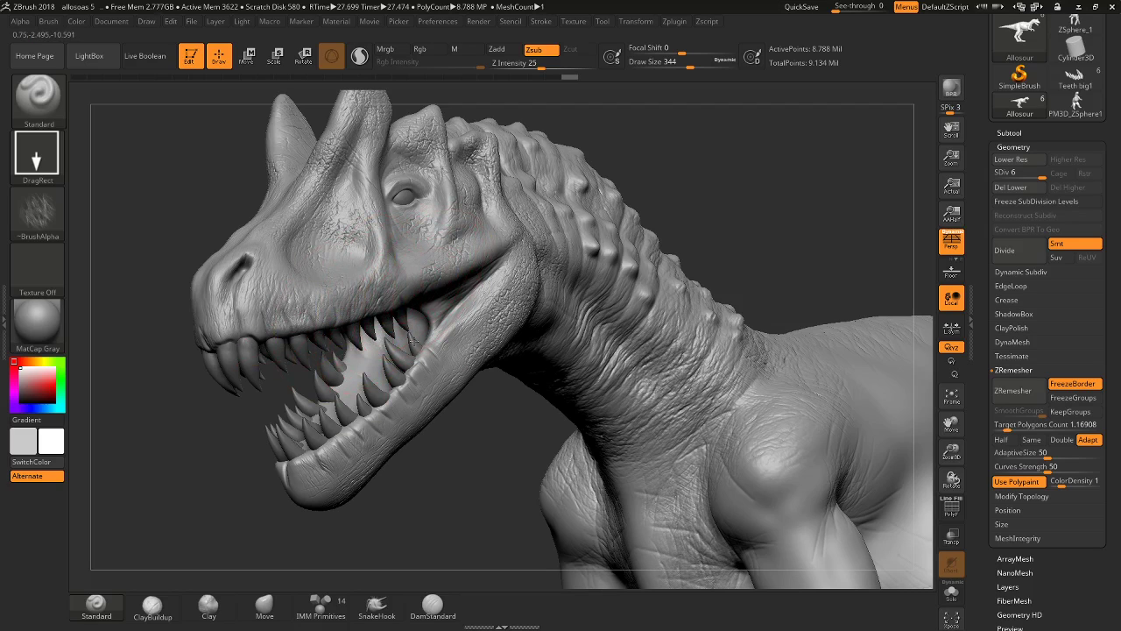
drag(457, 281, 464, 329)
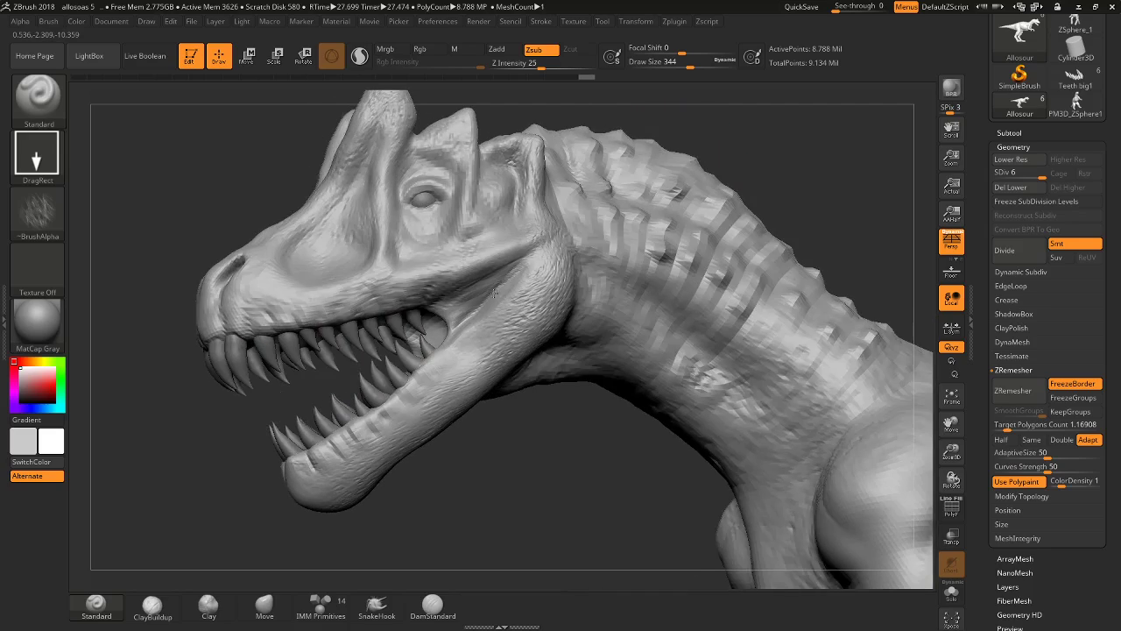
mouse_move(403, 298)
mouse_down()
mouse_move(421, 381)
mouse_move(365, 426)
mouse_move(389, 433)
mouse_up()
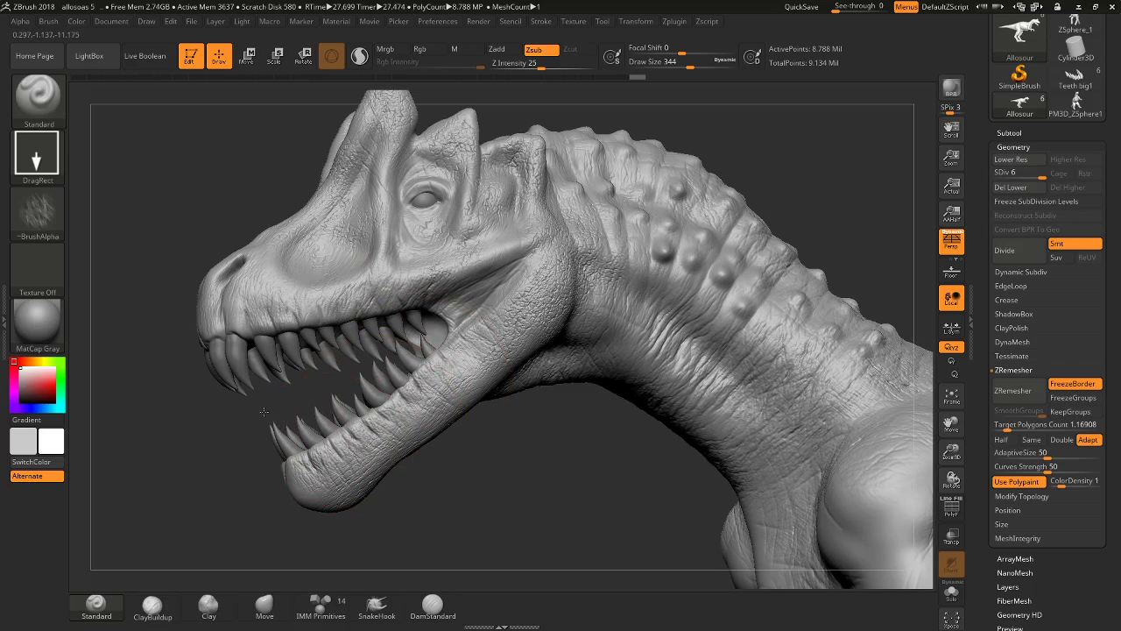
mouse_move(249, 464)
mouse_down()
mouse_move(300, 449)
mouse_move(323, 475)
mouse_up()
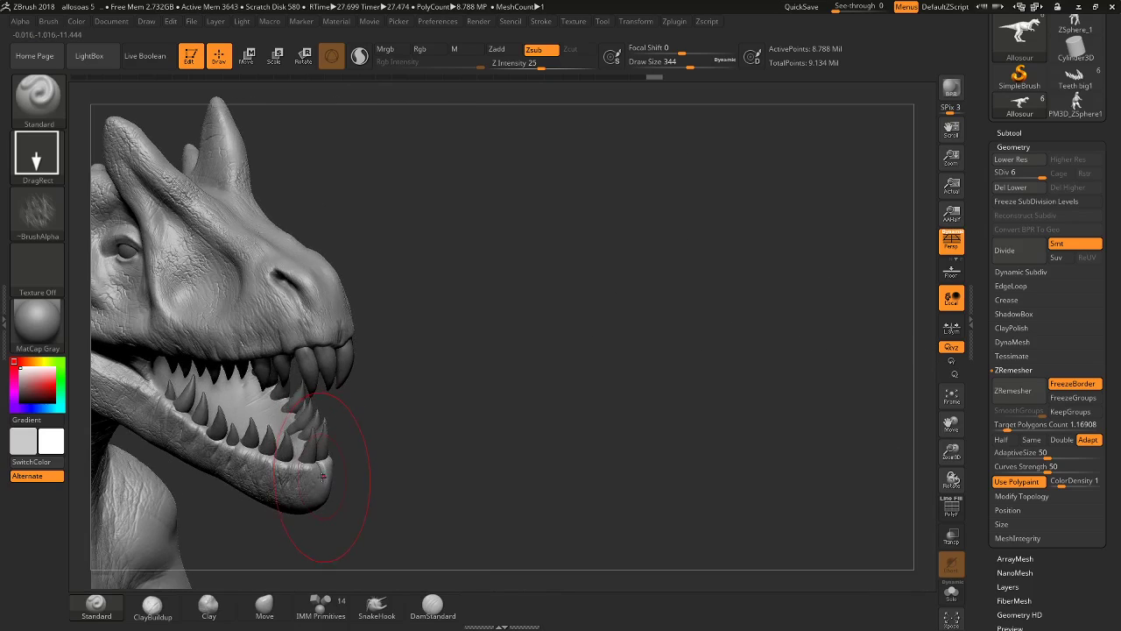
mouse_move(408, 380)
mouse_down()
mouse_move(511, 271)
mouse_move(290, 328)
mouse_up()
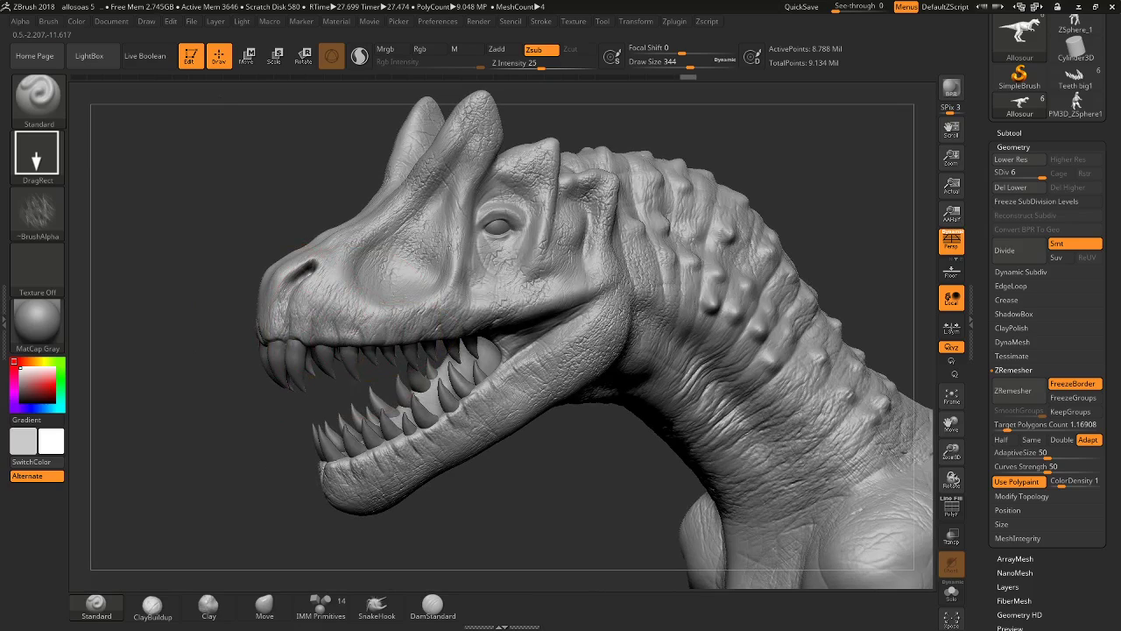
drag(355, 337, 412, 254)
Stamp skin texture across the head near the eye and over the snout.
drag(416, 383, 526, 383)
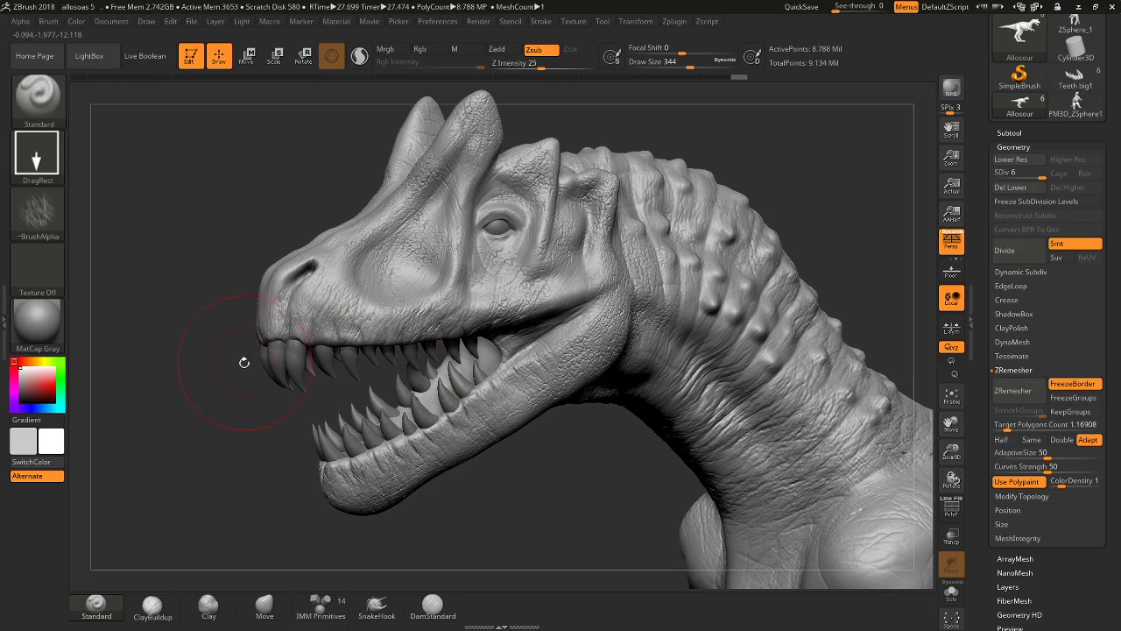
drag(245, 363, 368, 311)
drag(386, 224, 347, 333)
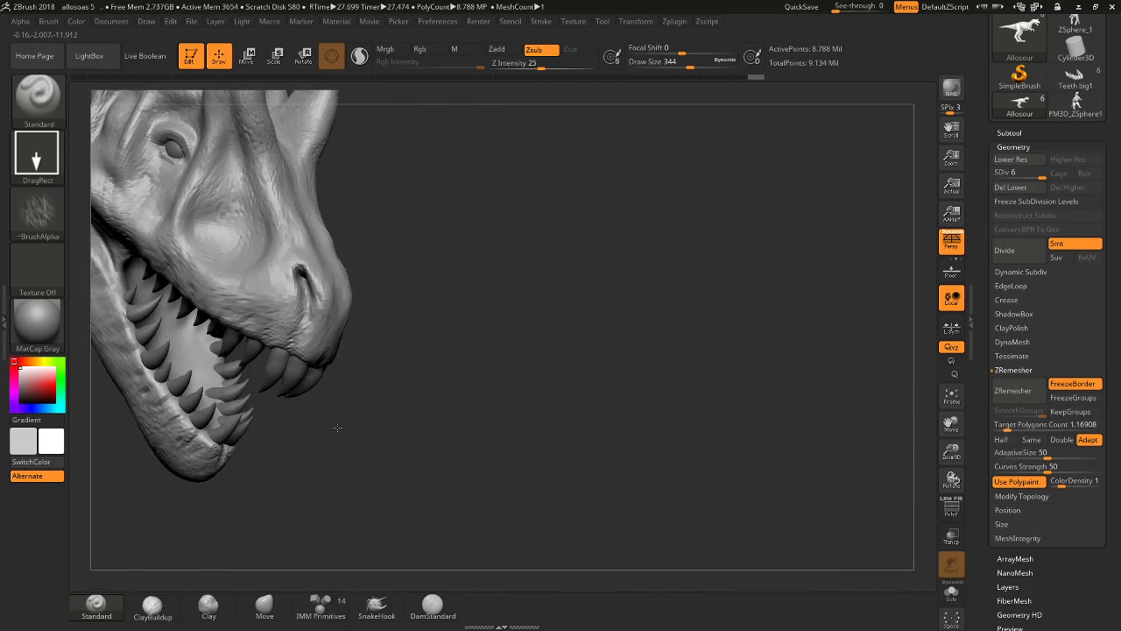
drag(330, 282, 307, 278)
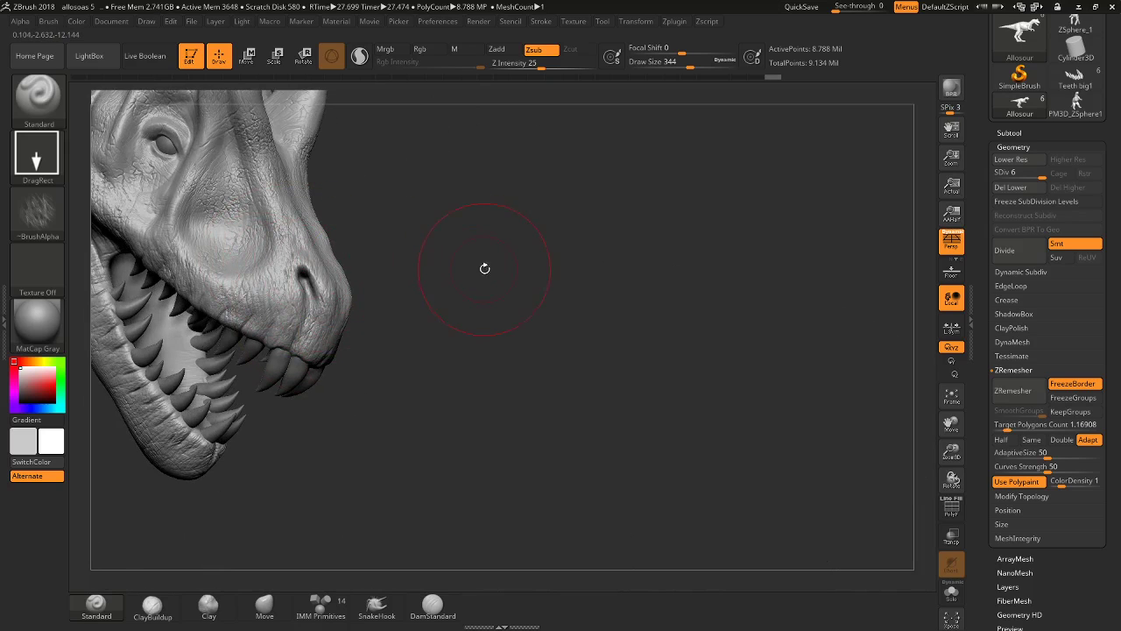
Add wrinkle texture to the cheek below the eye and along the jaw.
mouse_move(480, 260)
mouse_down()
mouse_move(607, 275)
mouse_move(611, 262)
mouse_up()
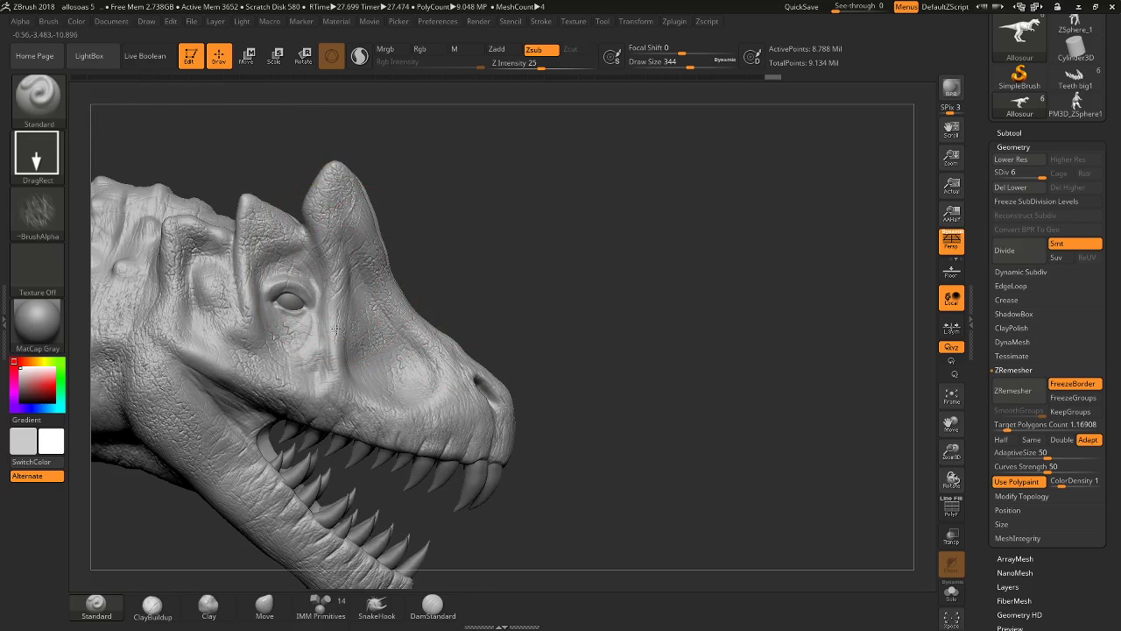
drag(572, 279, 525, 342)
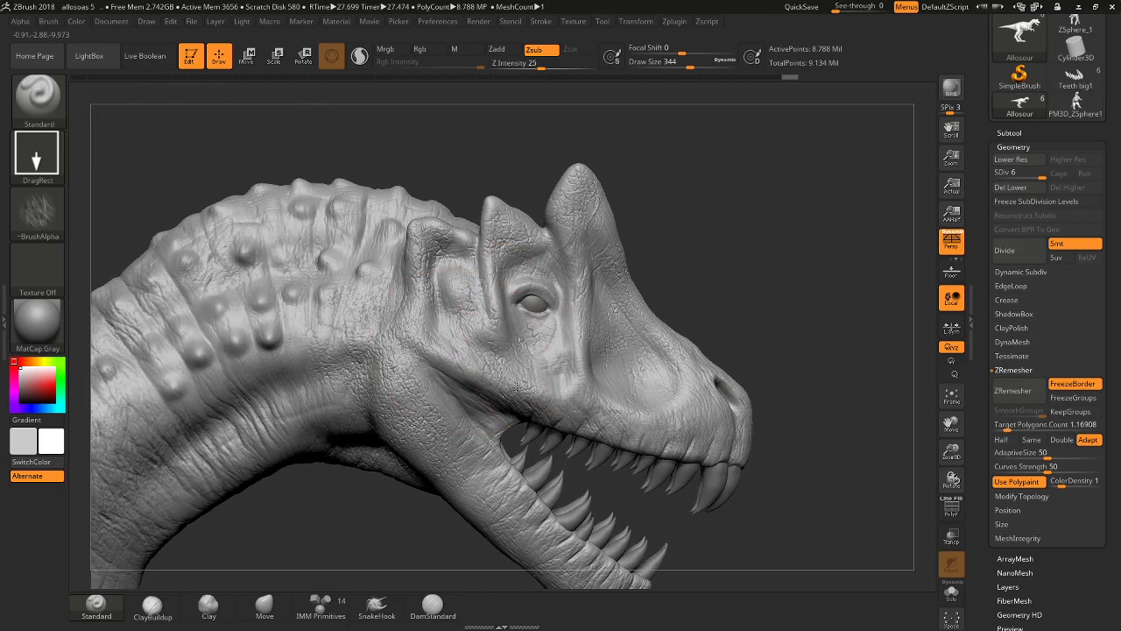
drag(516, 386, 469, 351)
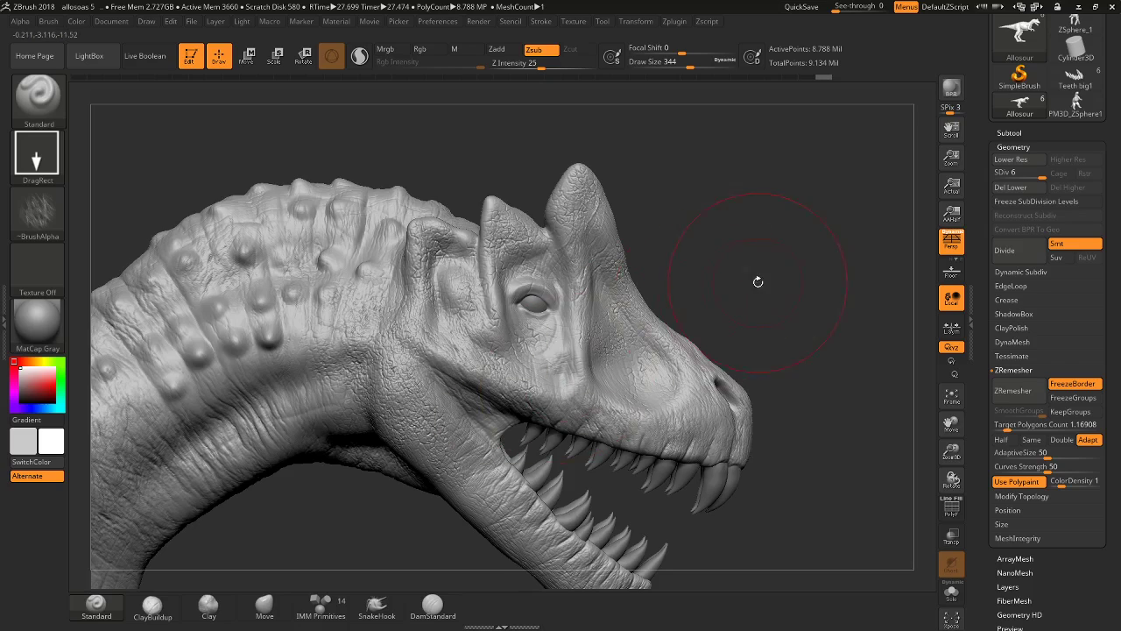
drag(756, 280, 576, 313)
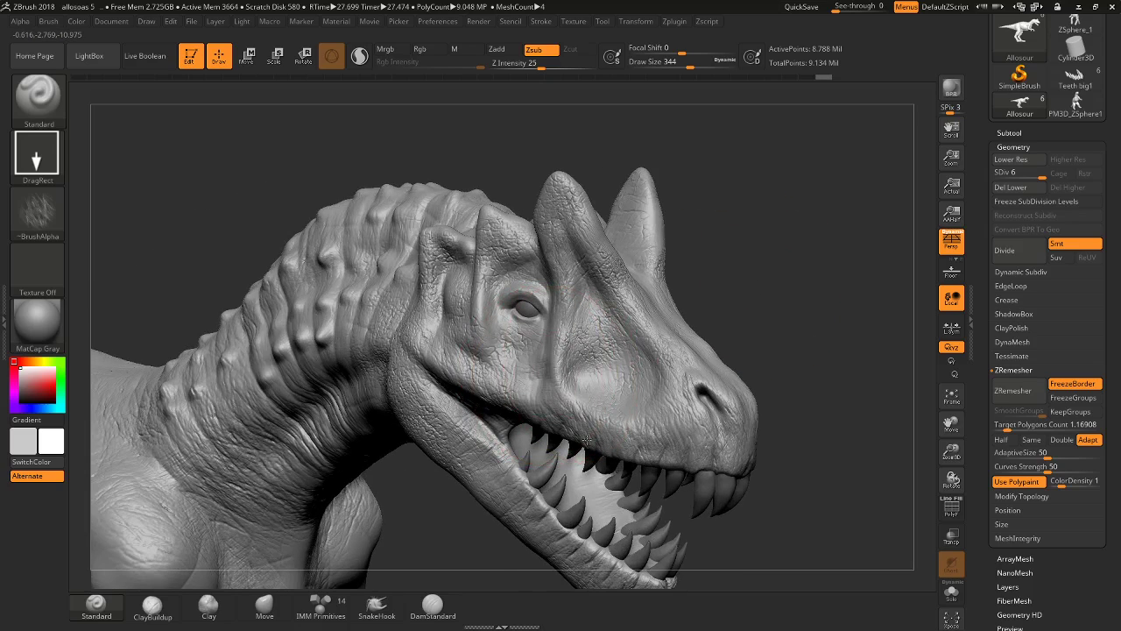
drag(574, 385, 565, 337)
mouse_move(764, 341)
mouse_down()
mouse_move(795, 330)
mouse_move(741, 316)
mouse_up()
alt+drag(756, 374, 772, 259)
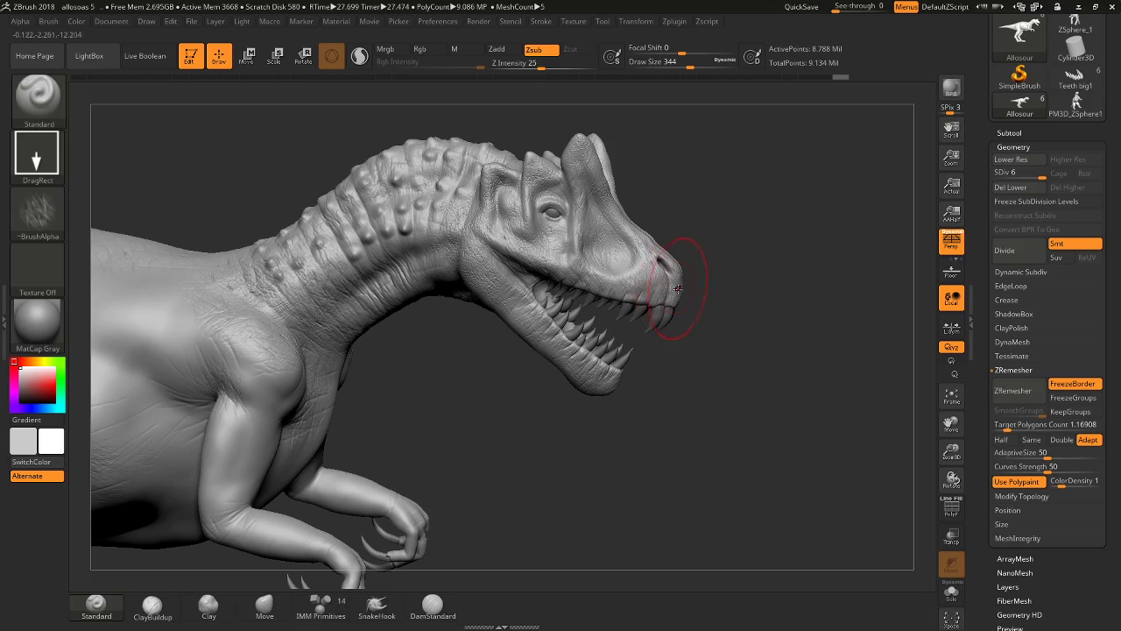
mouse_move(715, 383)
mouse_down()
mouse_move(516, 348)
mouse_move(504, 370)
mouse_move(425, 225)
mouse_up()
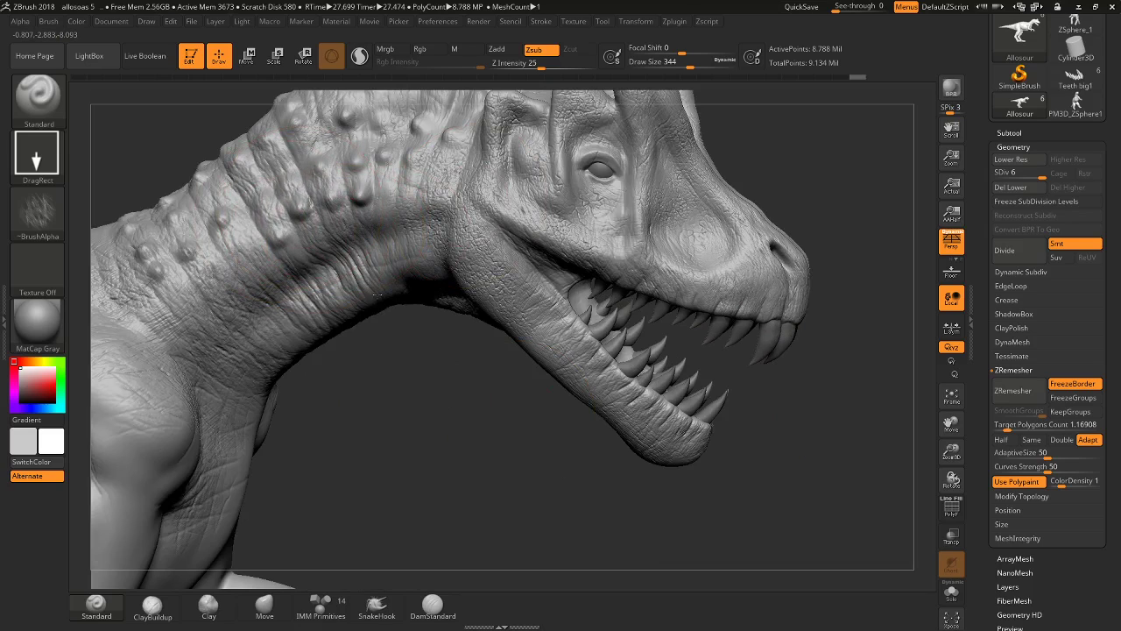
Orbit around the torso, arms and legs to a side view of the thigh.
alt+drag(386, 411, 339, 306)
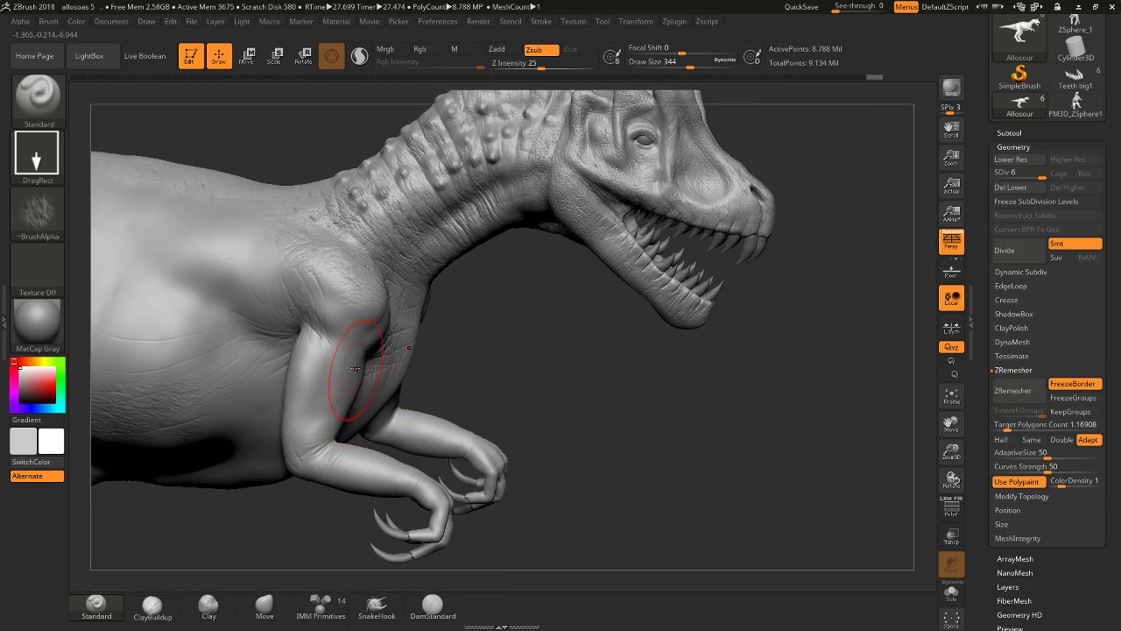
mouse_move(355, 294)
alt+mouse_down()
mouse_move(384, 494)
mouse_move(283, 451)
alt+mouse_up()
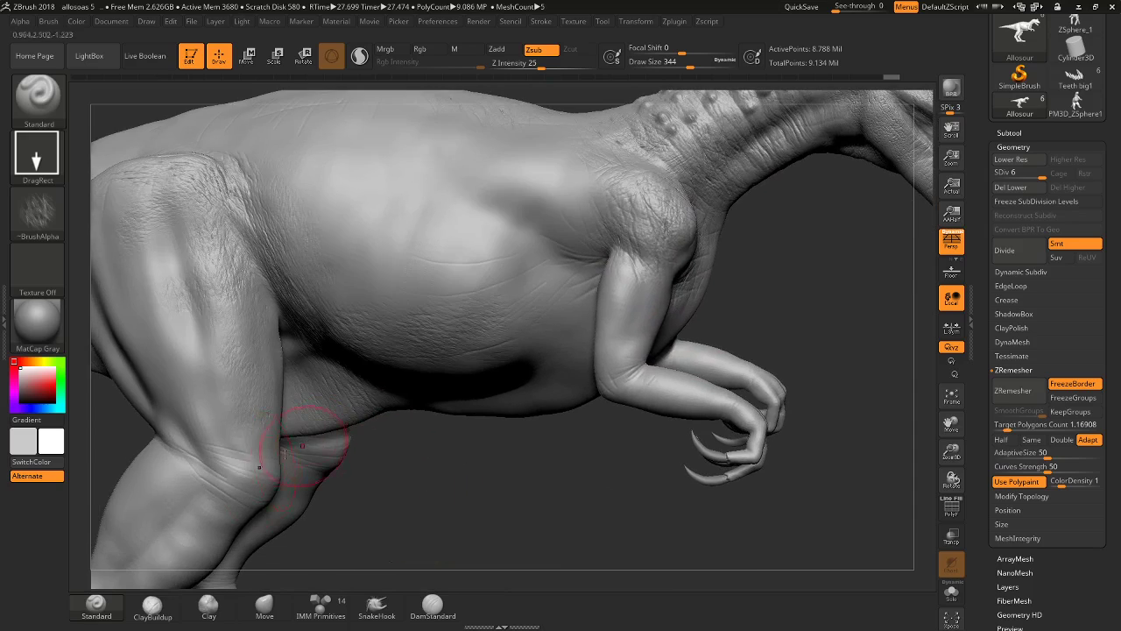
drag(361, 521, 273, 386)
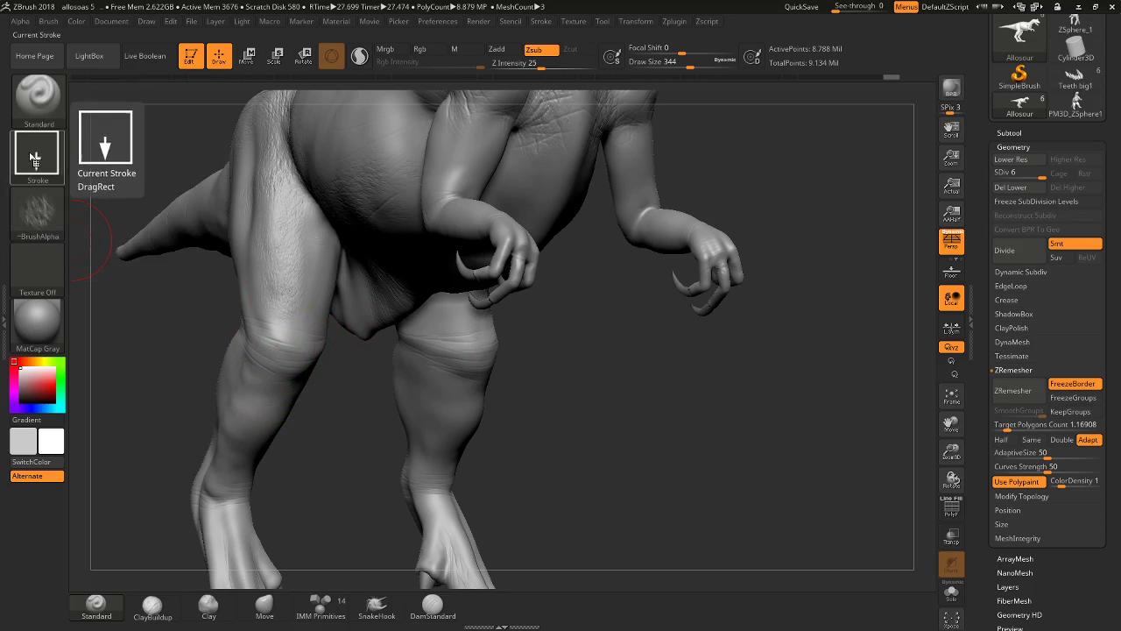
drag(175, 386, 310, 414)
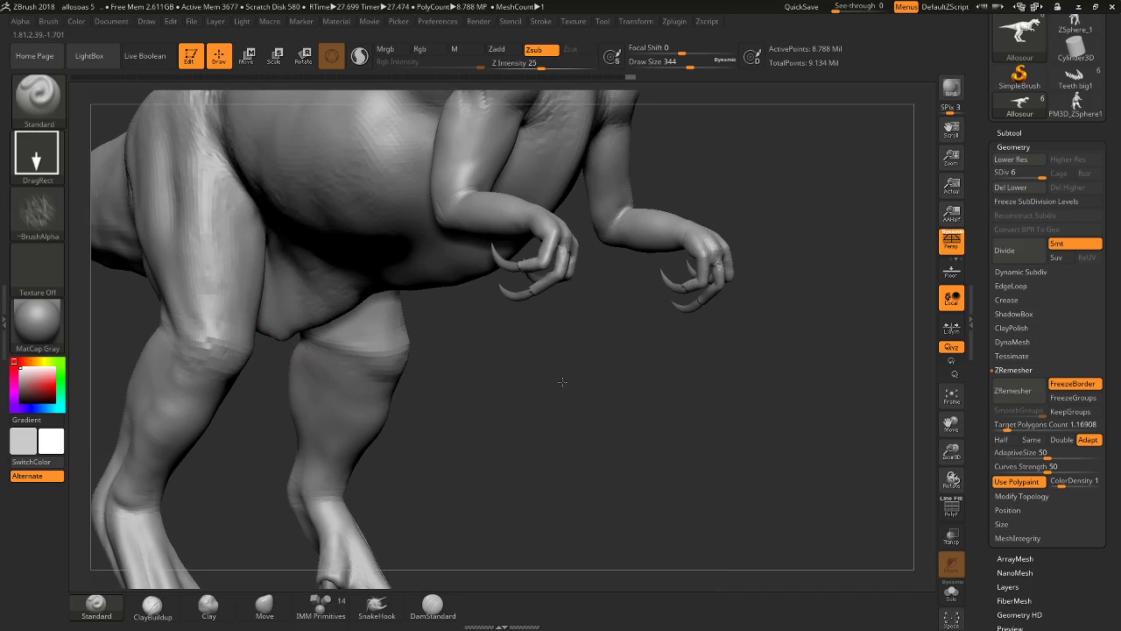
drag(542, 378, 529, 380)
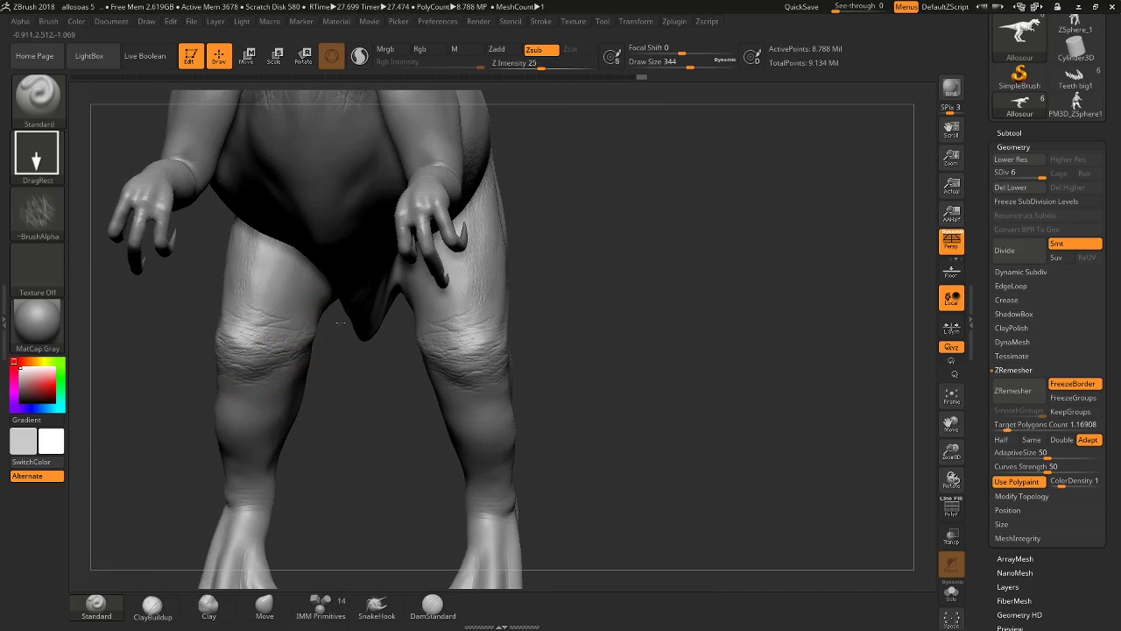
mouse_move(352, 355)
mouse_down()
mouse_move(261, 331)
mouse_move(324, 335)
mouse_up()
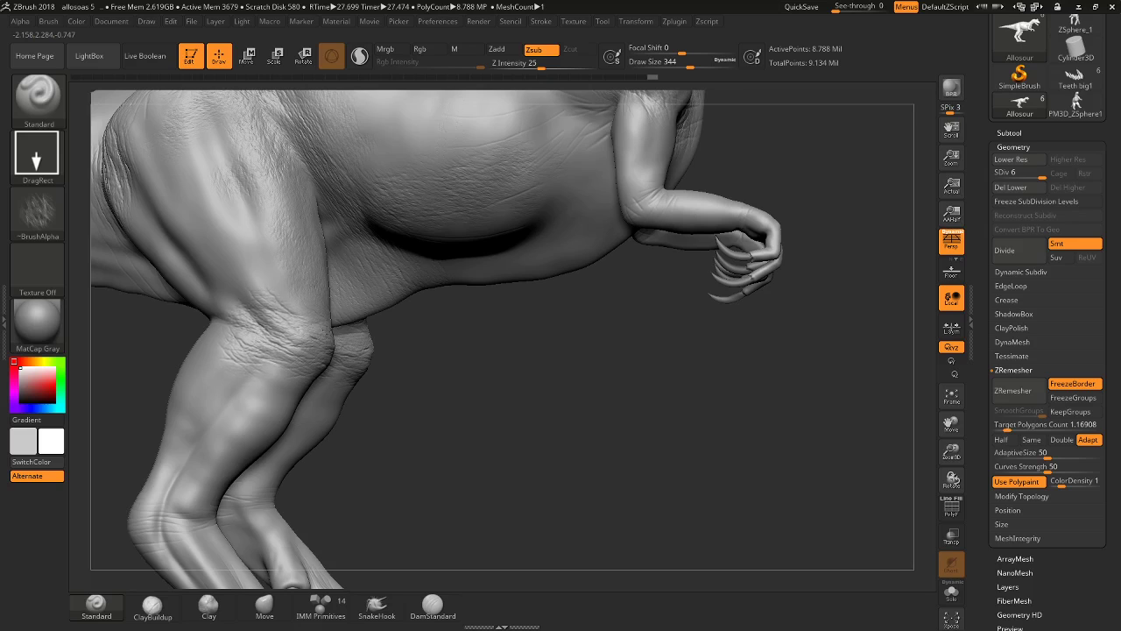
drag(404, 337, 404, 386)
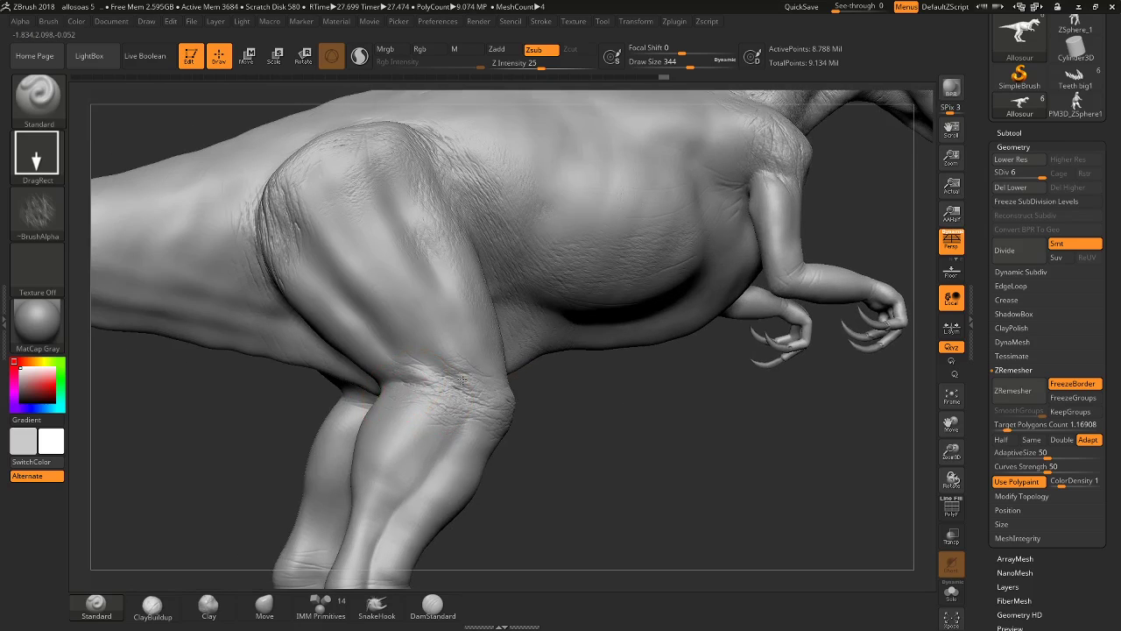
drag(565, 403, 350, 407)
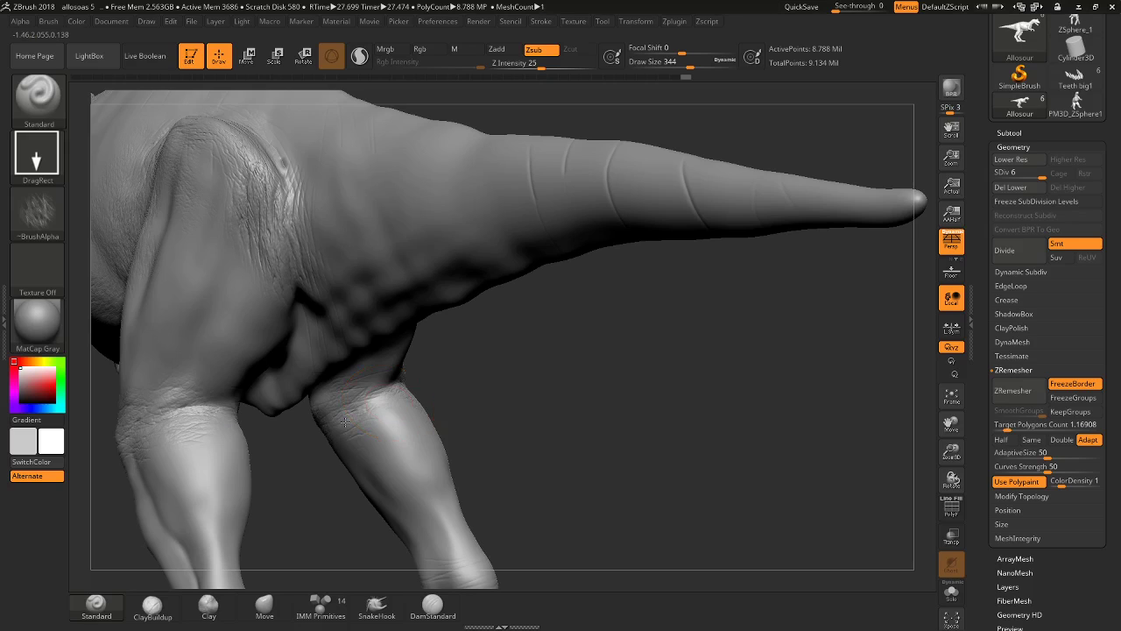
drag(537, 382, 354, 346)
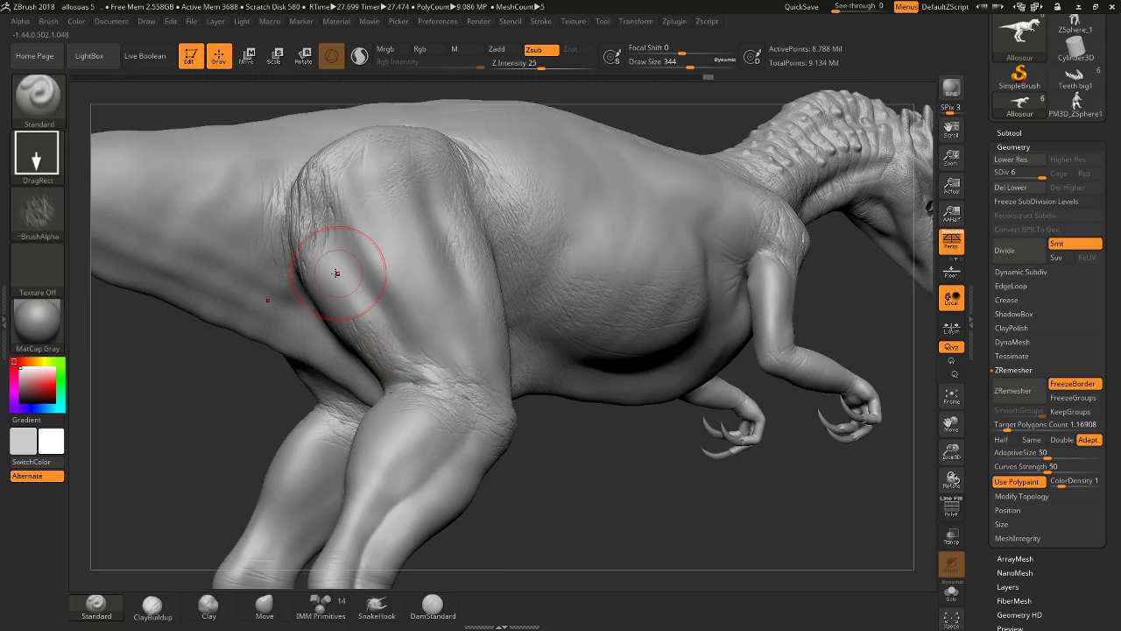
Stamp fine wrinkles over the front, mid, lower and upper thigh down to the knee.
drag(350, 250, 324, 298)
drag(408, 323, 363, 272)
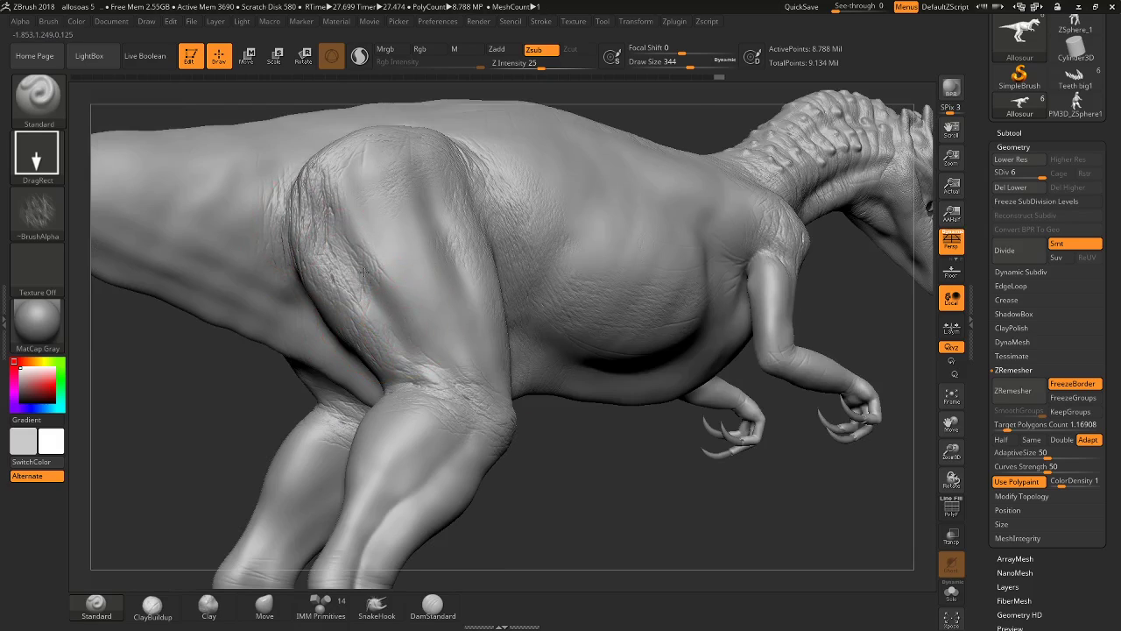
drag(413, 378, 465, 347)
drag(440, 288, 477, 372)
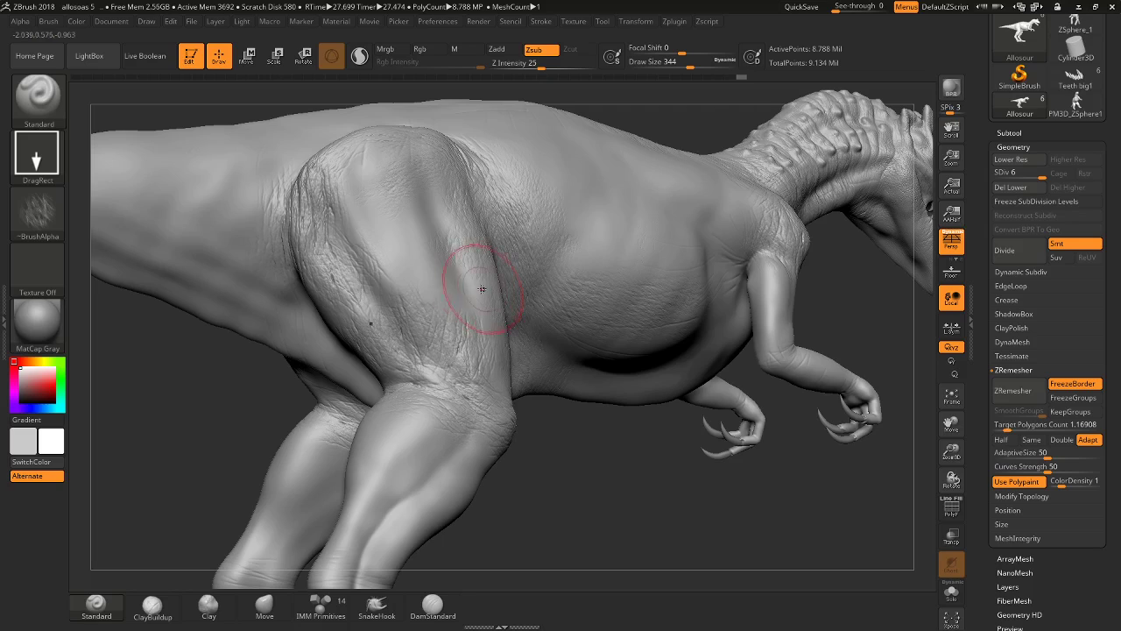
mouse_move(473, 333)
mouse_down()
mouse_move(425, 220)
mouse_move(411, 254)
mouse_move(363, 225)
mouse_move(371, 180)
mouse_move(394, 158)
mouse_move(419, 178)
mouse_move(358, 164)
mouse_up()
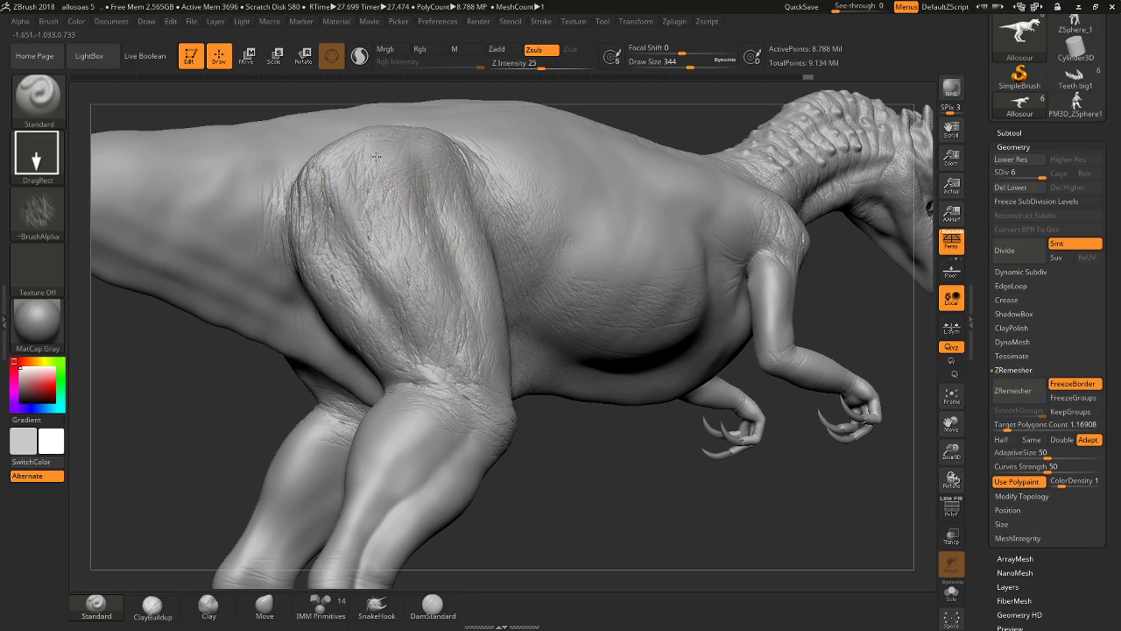
mouse_move(561, 448)
mouse_down()
mouse_move(535, 444)
mouse_move(596, 254)
mouse_up()
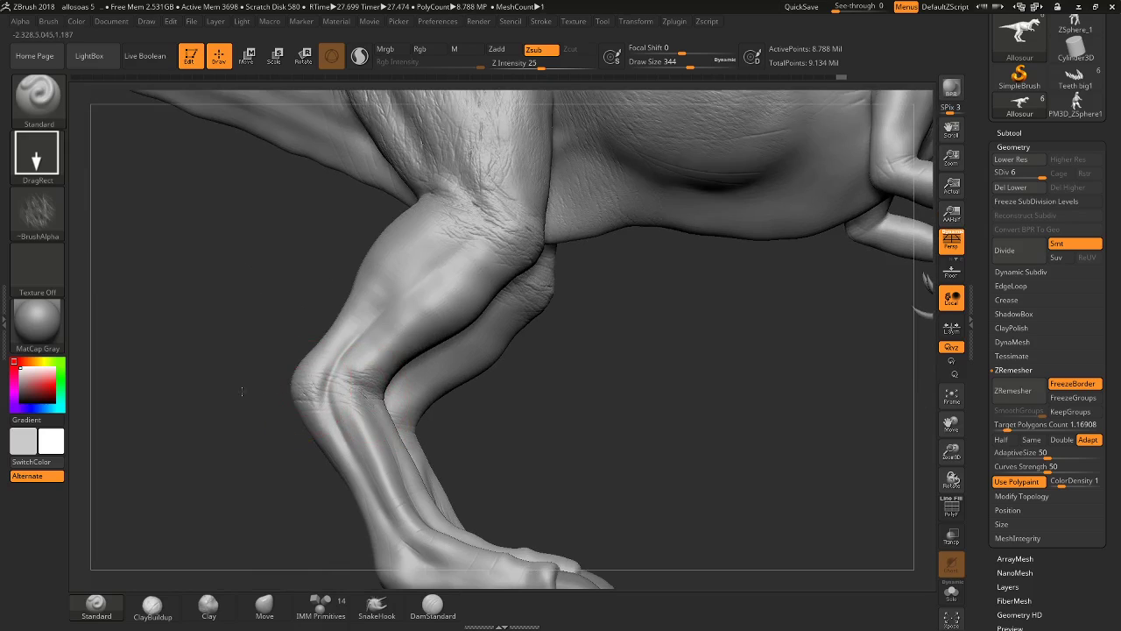
Stamp wrinkle texture across the left foot's toes, viewing the lower legs from the front.
drag(324, 405, 267, 391)
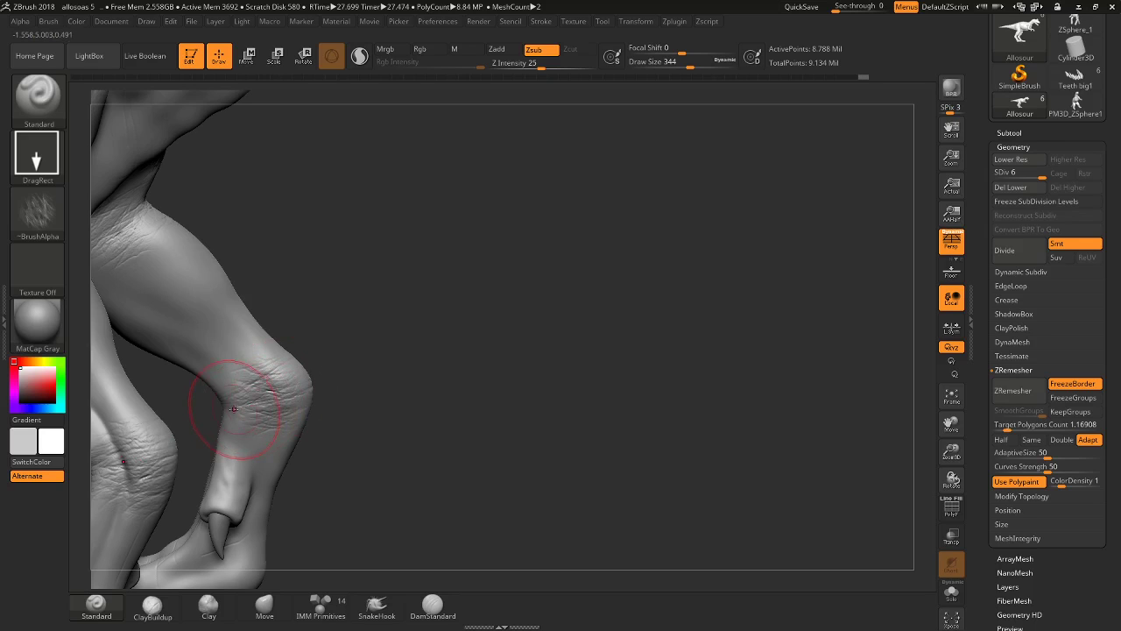
drag(291, 391, 254, 403)
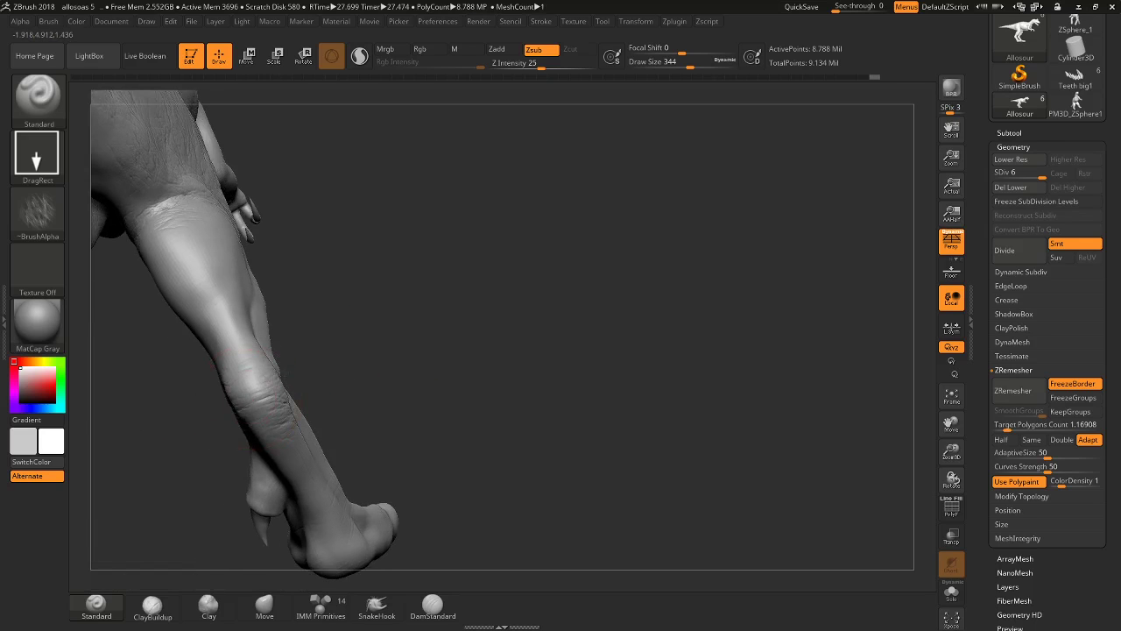
drag(403, 319, 285, 394)
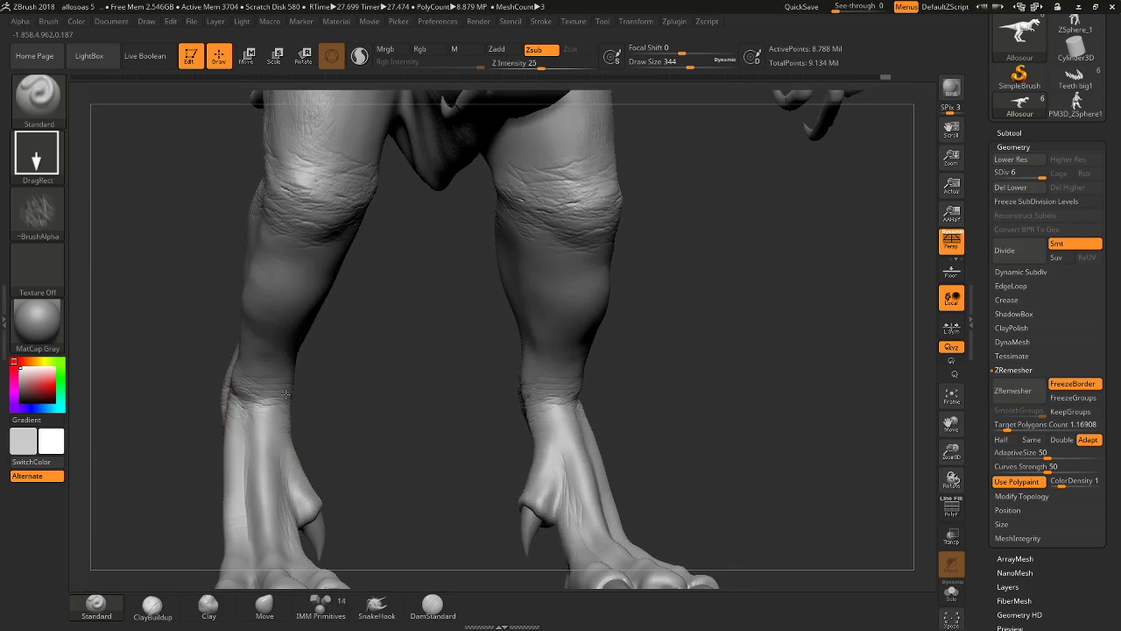
drag(368, 418, 274, 349)
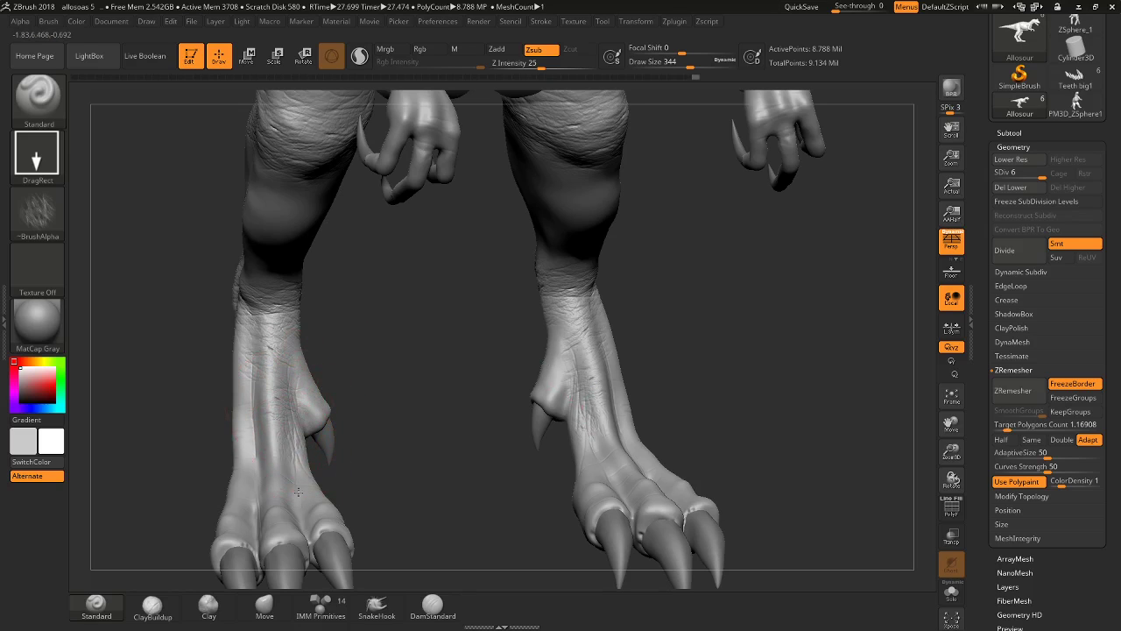
drag(263, 465, 232, 525)
drag(388, 412, 263, 462)
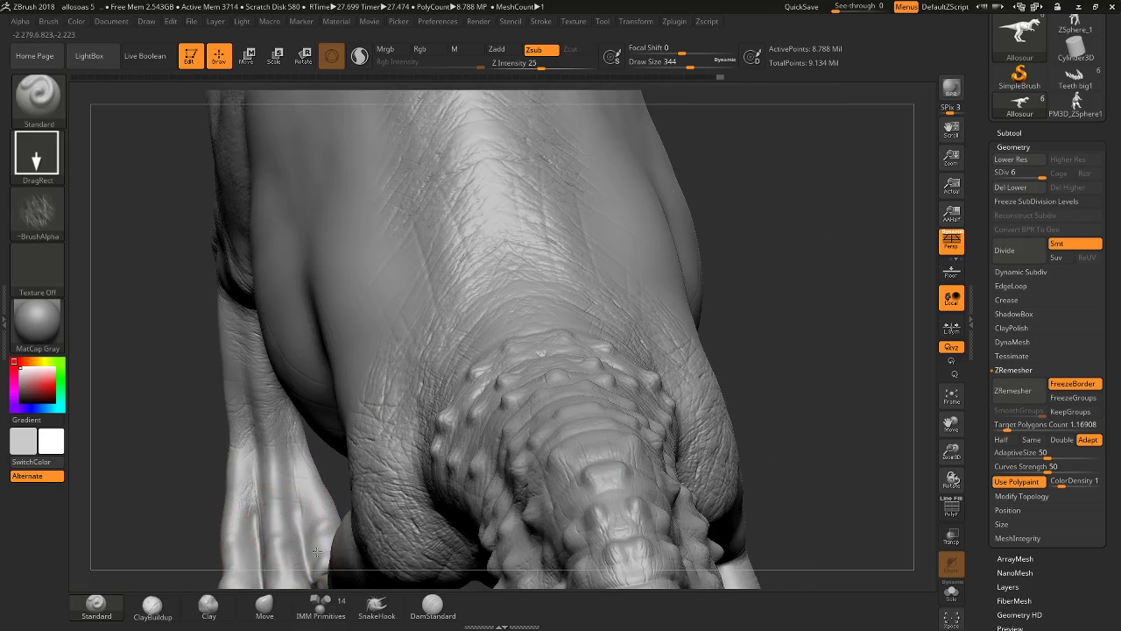
drag(183, 483, 259, 463)
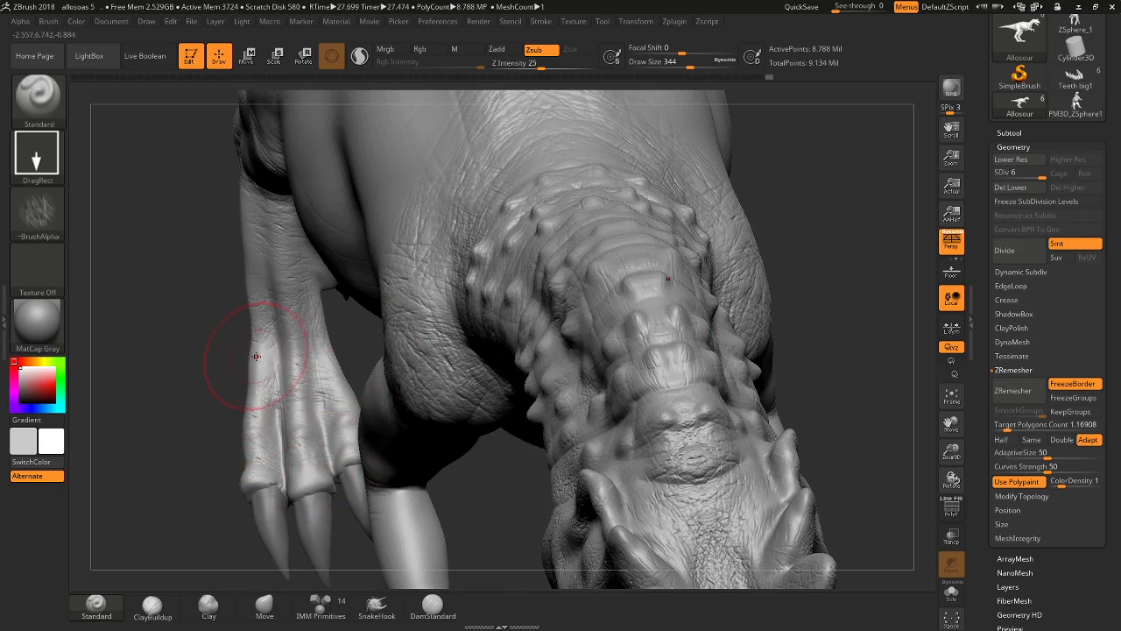
shift+drag(204, 343, 697, 330)
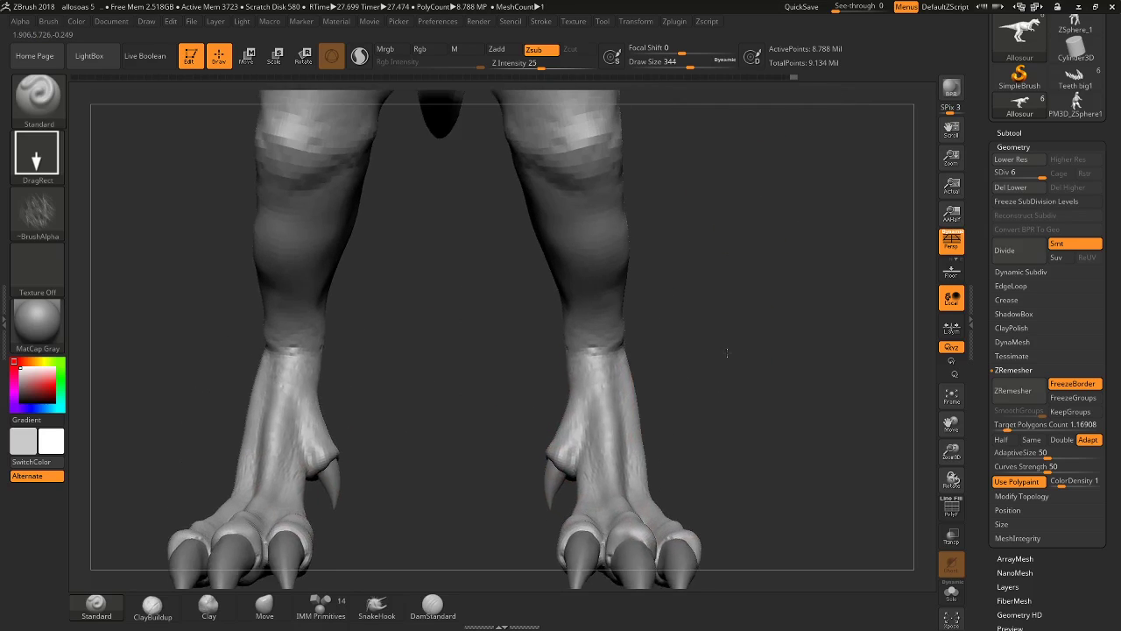
Add wrinkle strokes to the upper back leg and the right shin.
mouse_move(755, 192)
alt+mouse_down()
mouse_move(713, 295)
mouse_move(558, 203)
alt+mouse_up()
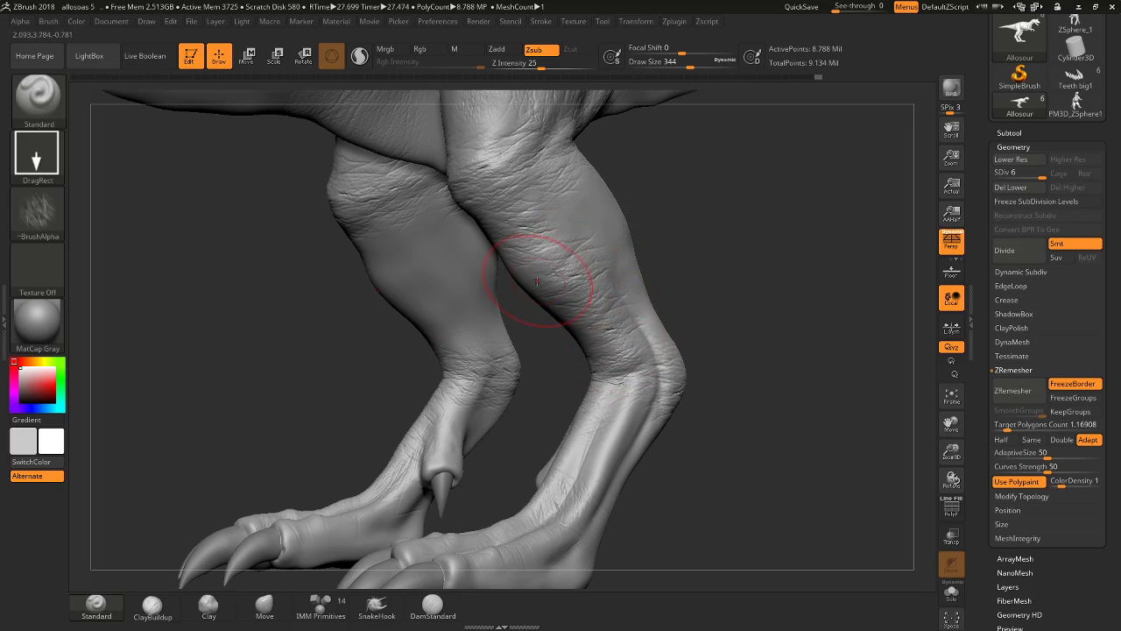
drag(668, 231, 601, 213)
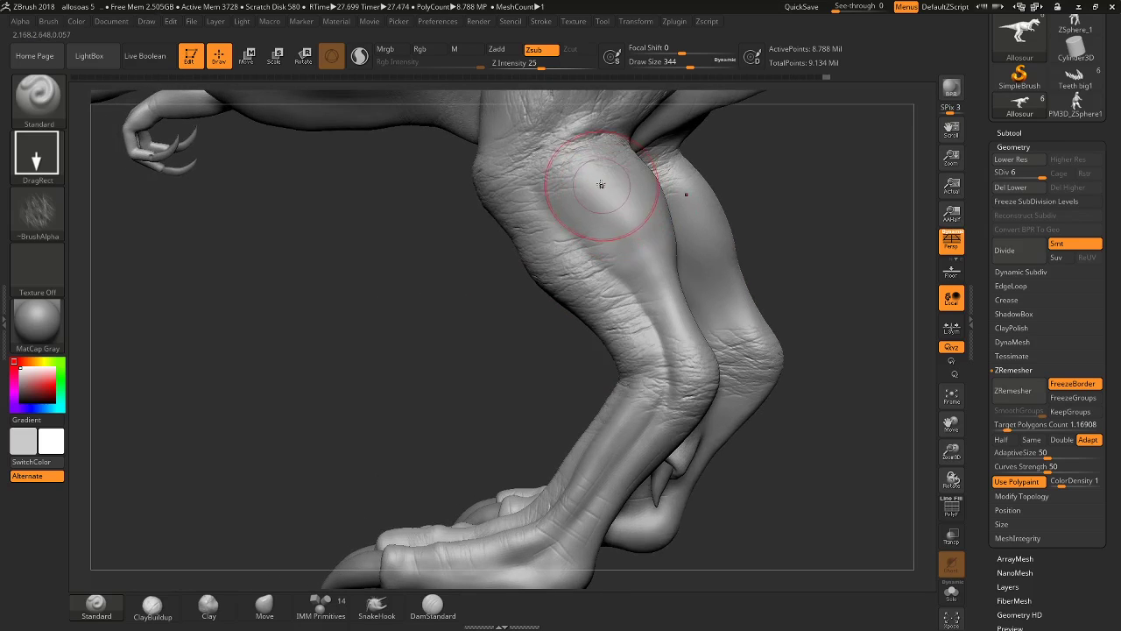
mouse_move(662, 156)
mouse_down()
mouse_move(704, 313)
mouse_move(645, 220)
mouse_up()
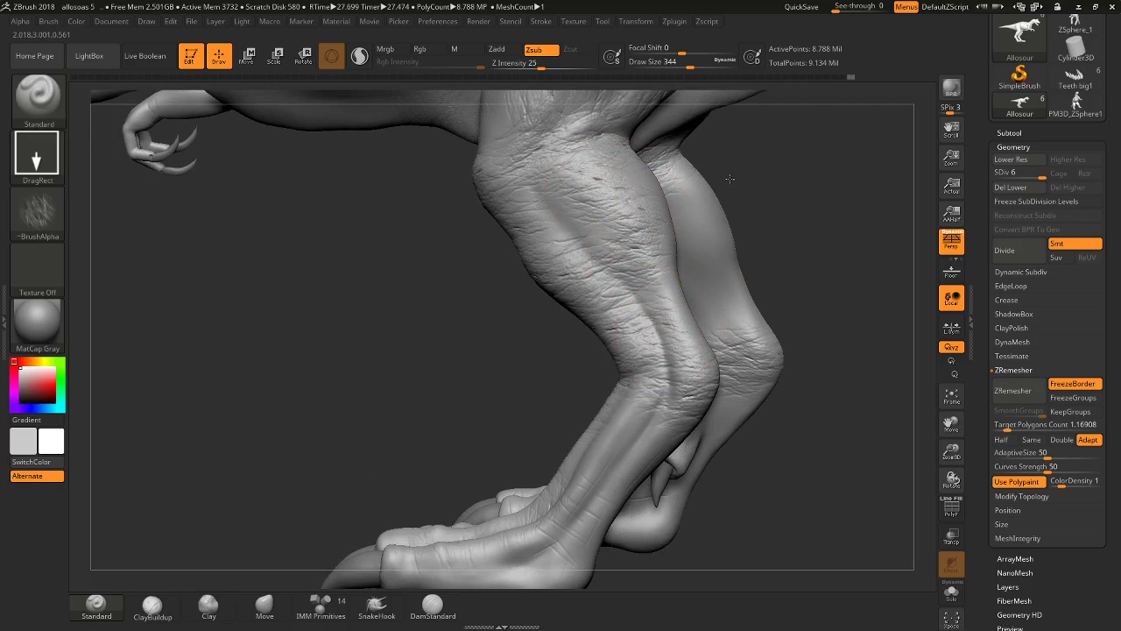
mouse_move(745, 175)
mouse_down()
mouse_move(761, 187)
mouse_move(706, 195)
mouse_move(710, 226)
mouse_up()
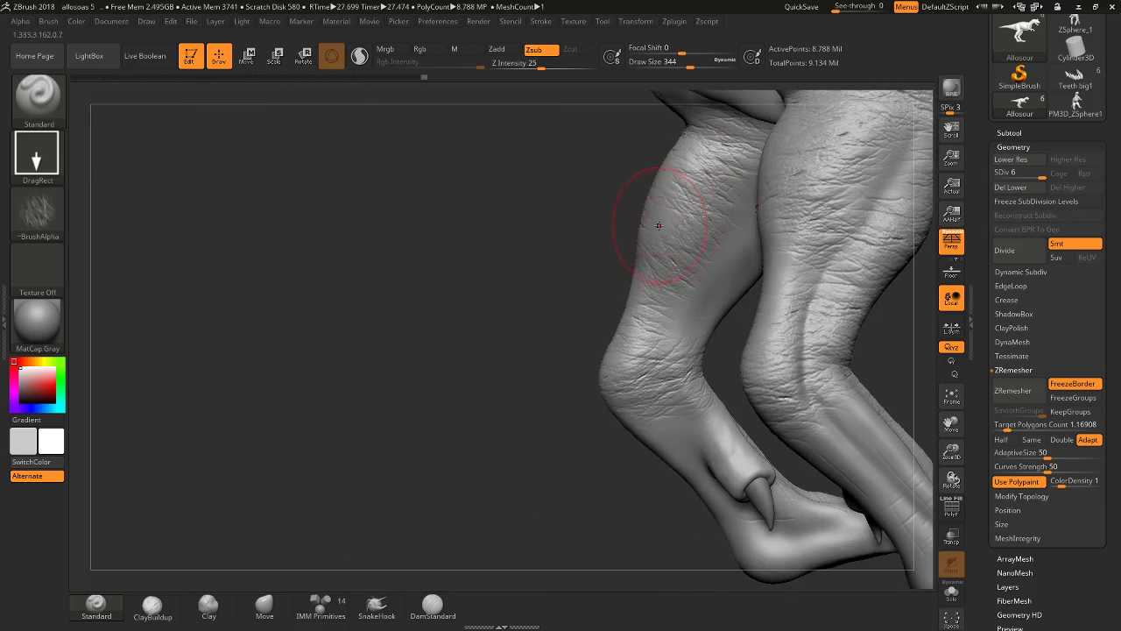
right_drag(831, 296, 716, 294)
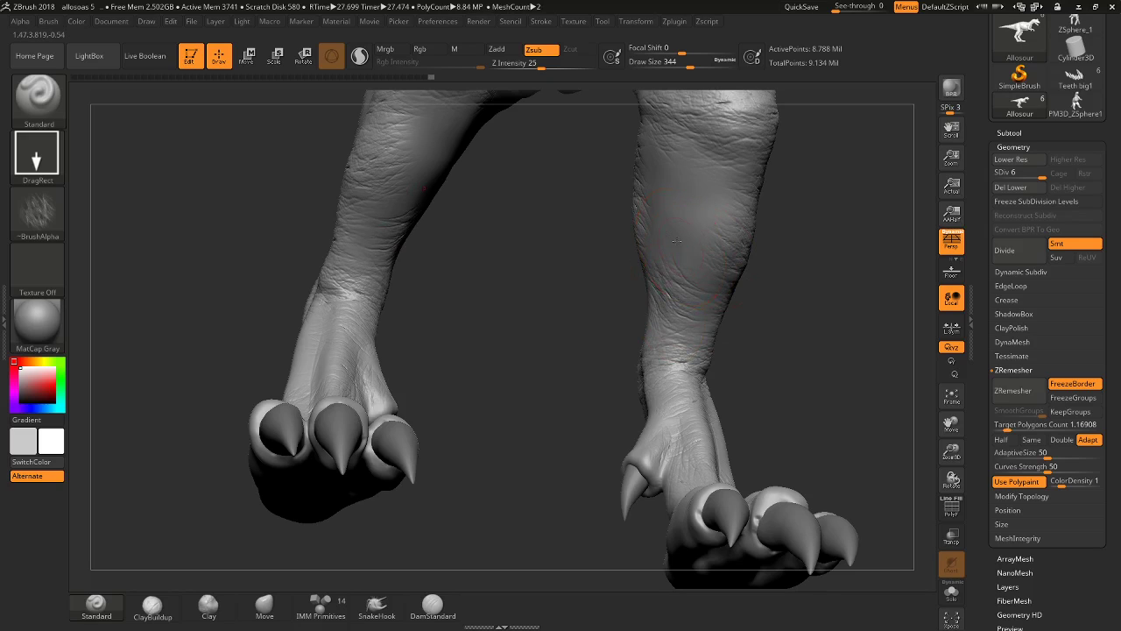
drag(691, 263, 752, 260)
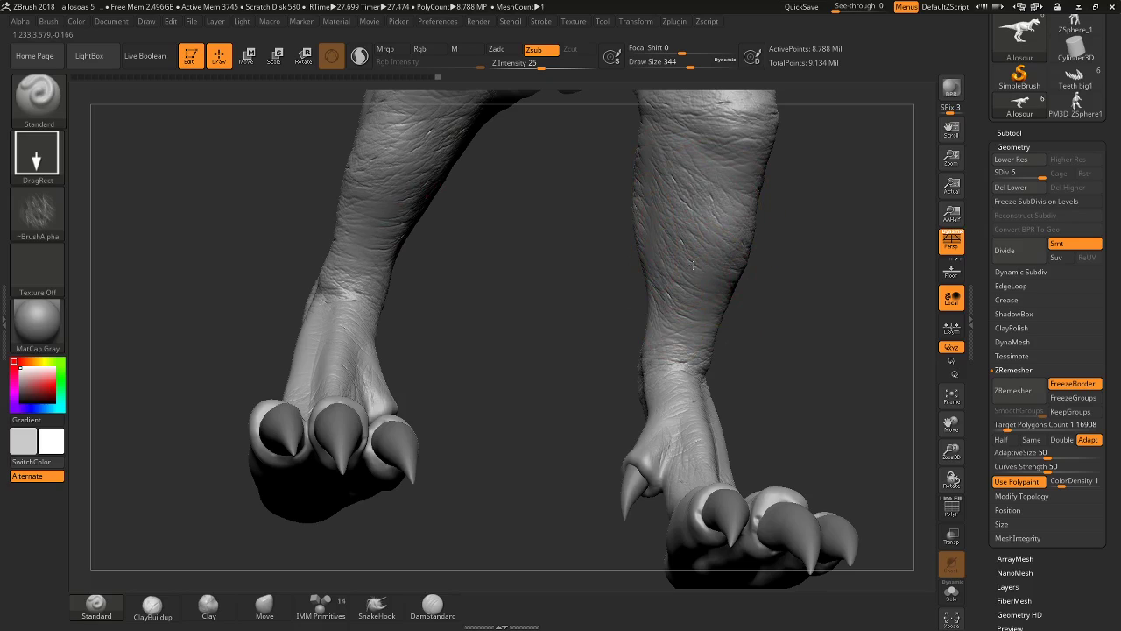
Sculpt crack and wrinkle detail onto the inner thigh below the belly.
ctrl+right_drag(788, 264, 658, 366)
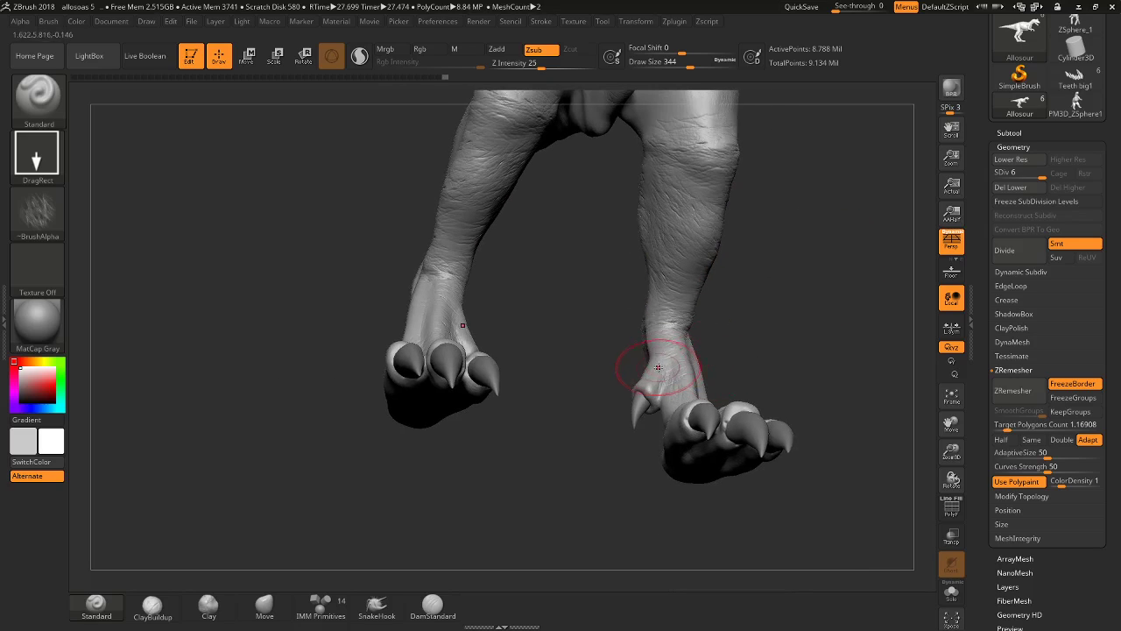
alt+right_drag(667, 401, 629, 289)
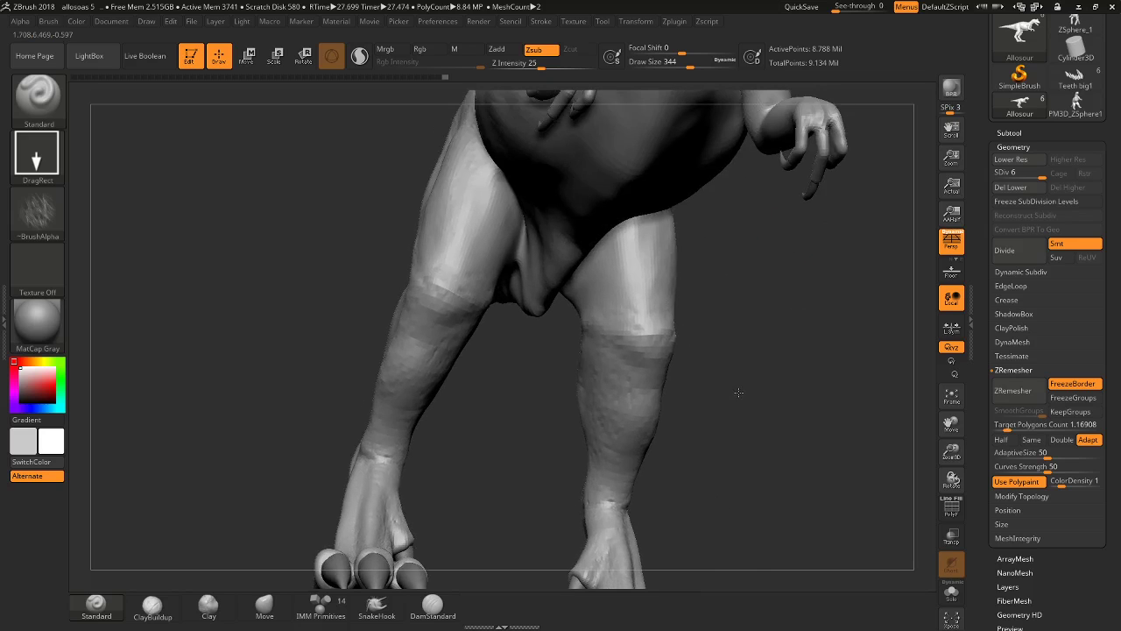
drag(632, 263, 601, 289)
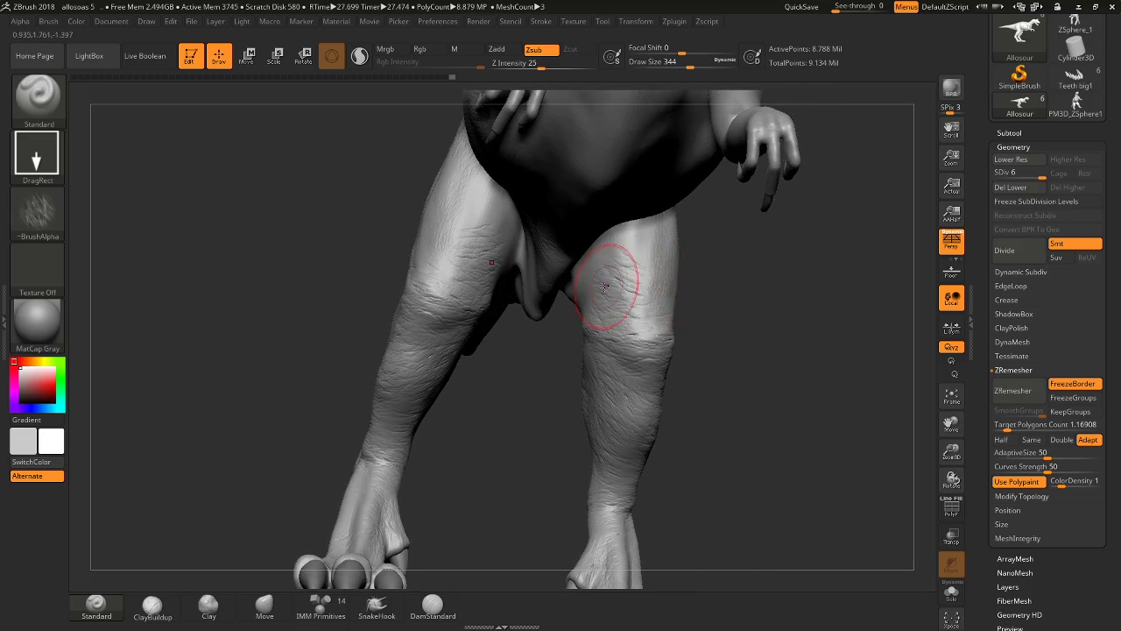
right_drag(649, 289, 613, 225)
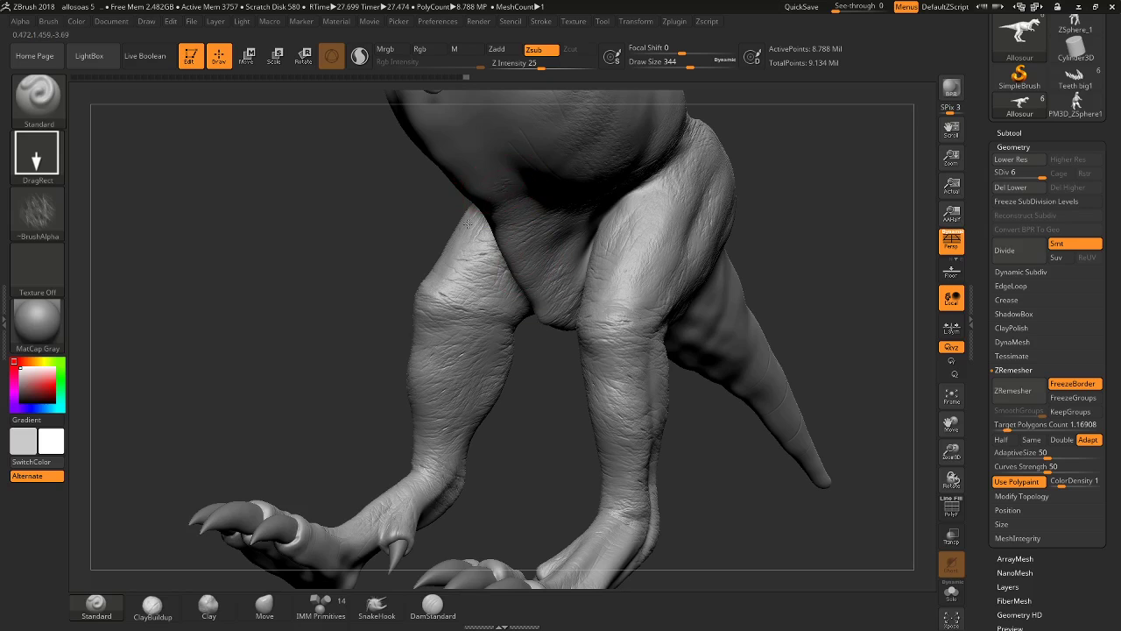
right_drag(432, 251, 468, 144)
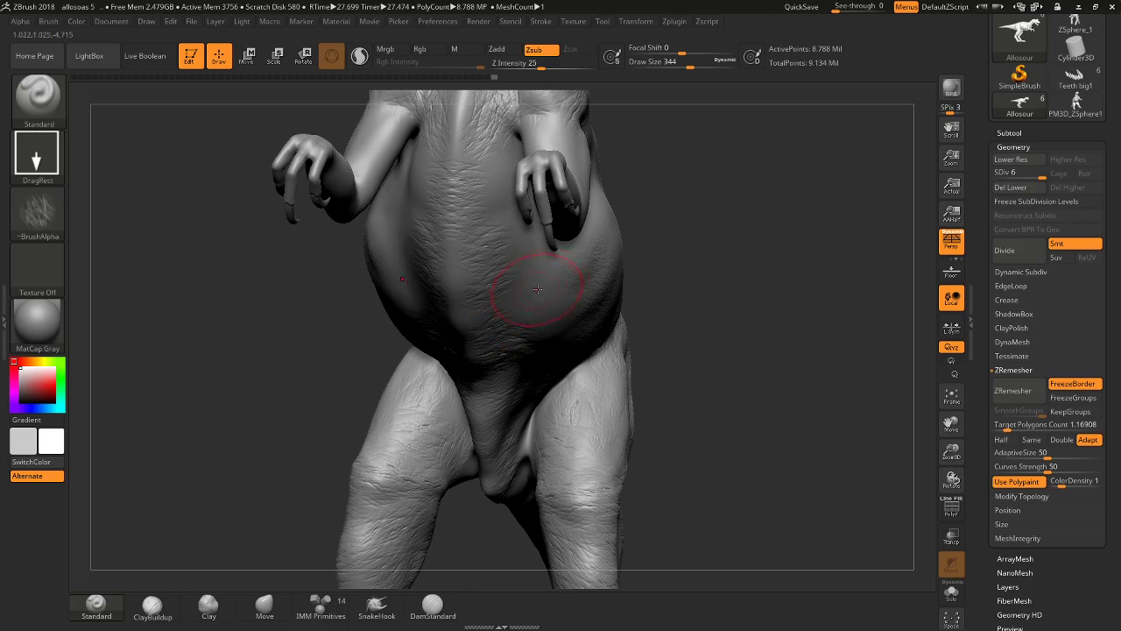
Crease the skin where arm meets chest, and soften wrinkles under the arm and at the elbow.
right_drag(536, 289, 469, 301)
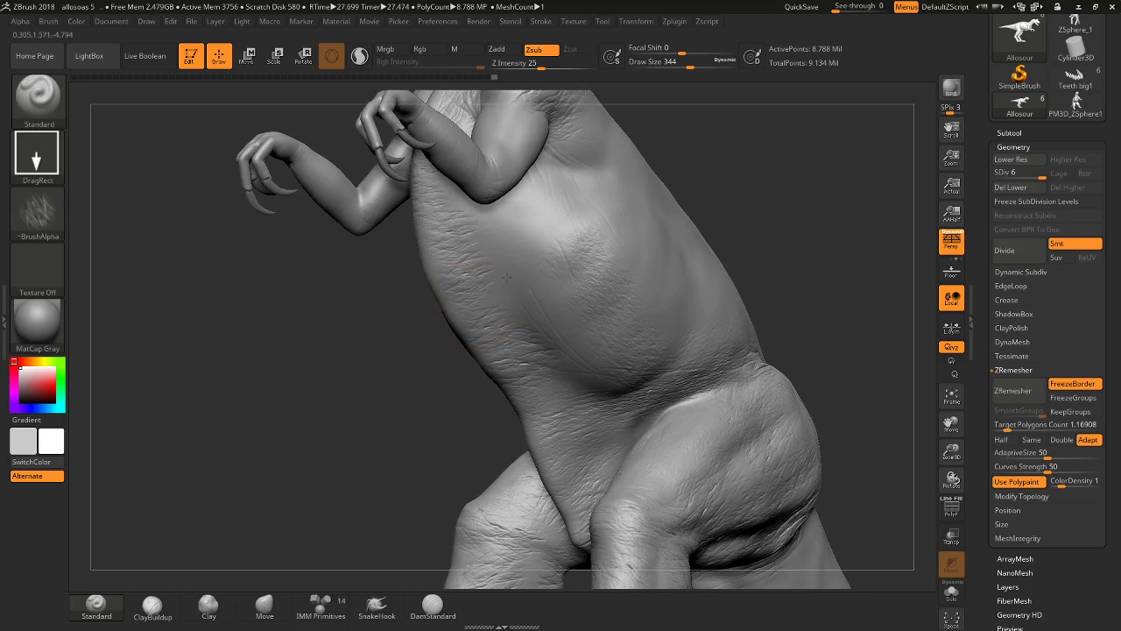
drag(488, 213, 526, 200)
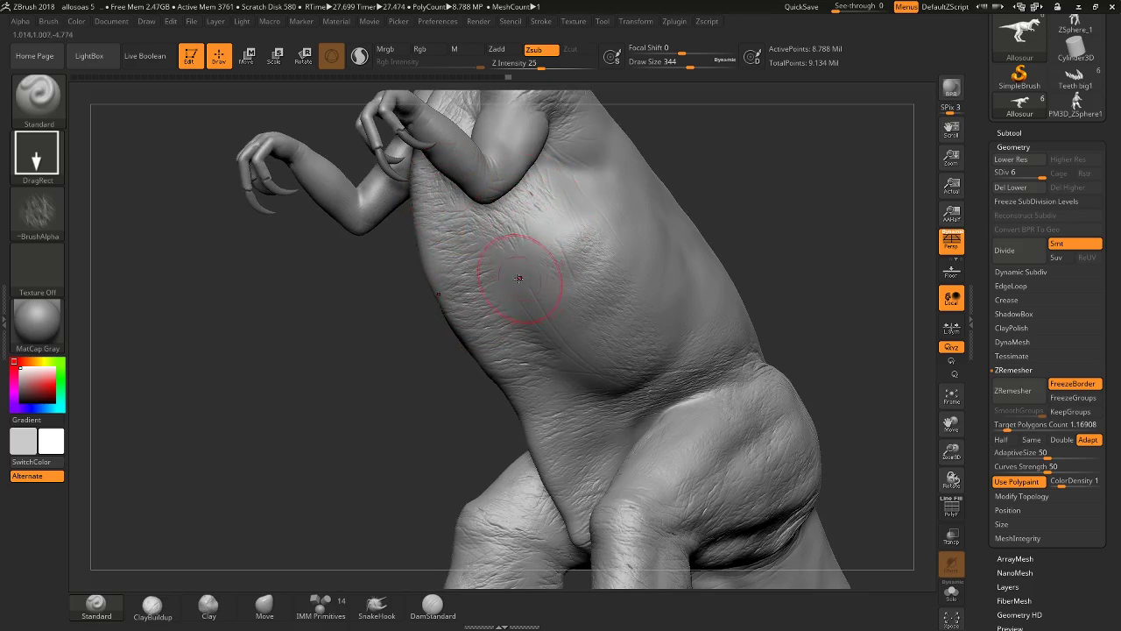
shift+drag(536, 279, 566, 244)
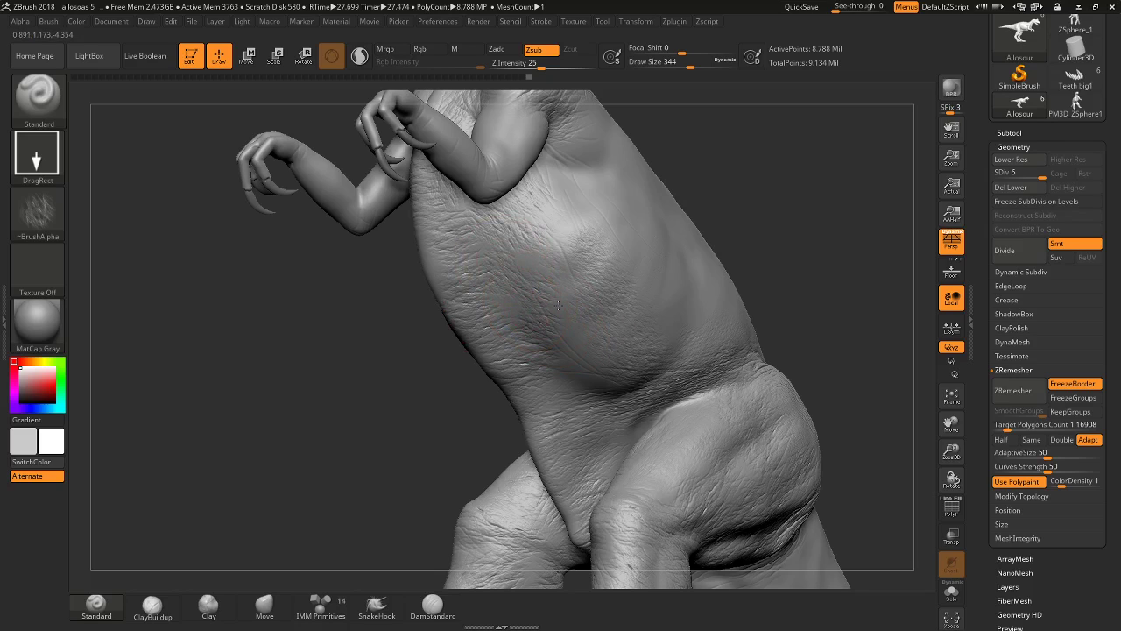
drag(774, 205, 751, 212)
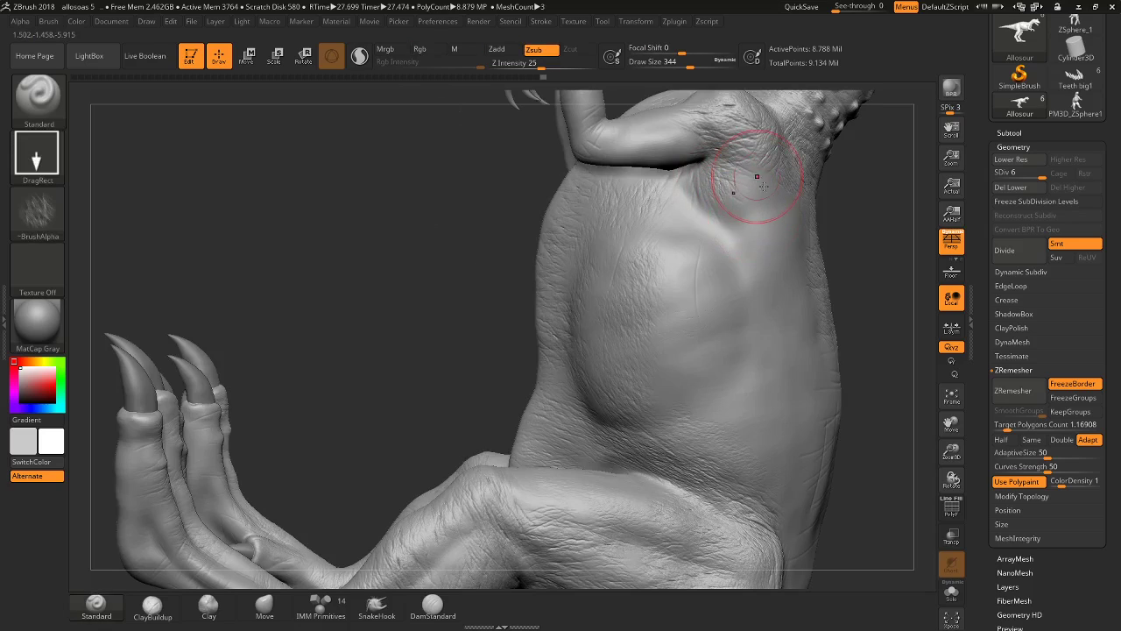
shift+drag(745, 182, 746, 278)
drag(529, 373, 518, 225)
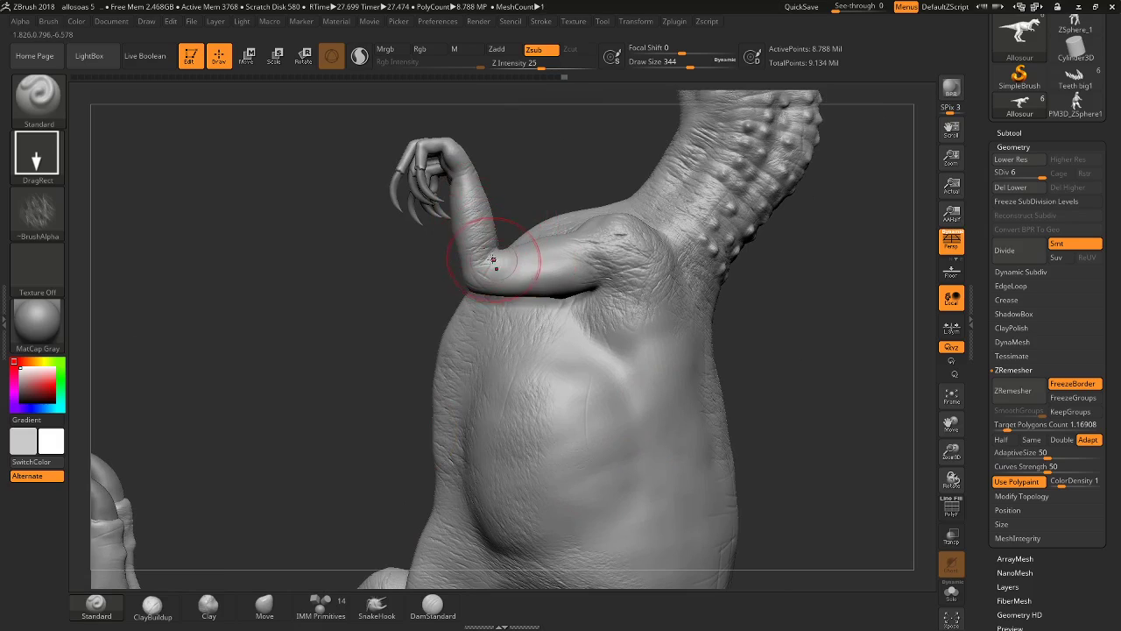
mouse_move(516, 278)
shift+mouse_down()
mouse_move(543, 247)
mouse_move(530, 254)
mouse_move(593, 287)
mouse_move(476, 275)
mouse_move(593, 277)
shift+mouse_up()
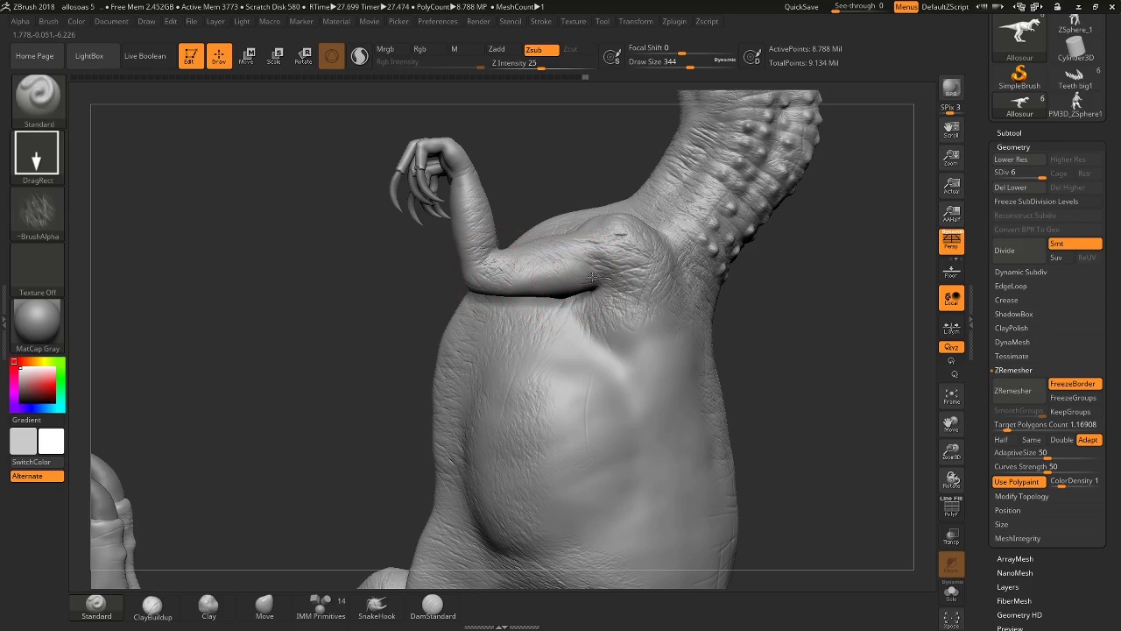
drag(559, 180, 501, 237)
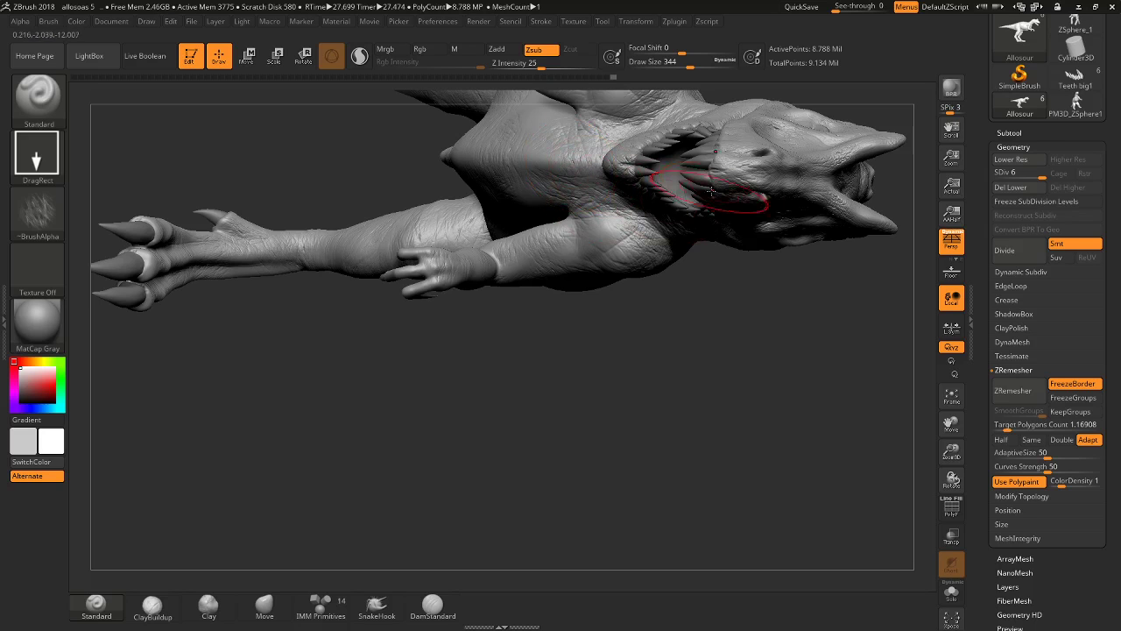
Stamp wrinkle detail along the shin, the near foot's upper toe and the ankle.
mouse_move(711, 190)
mouse_down()
mouse_move(850, 285)
mouse_move(843, 345)
mouse_move(764, 298)
mouse_move(758, 313)
mouse_move(793, 263)
mouse_move(703, 193)
mouse_move(735, 336)
mouse_up()
mouse_move(733, 230)
mouse_down()
mouse_move(674, 388)
mouse_move(689, 443)
mouse_move(654, 340)
mouse_move(513, 367)
mouse_up()
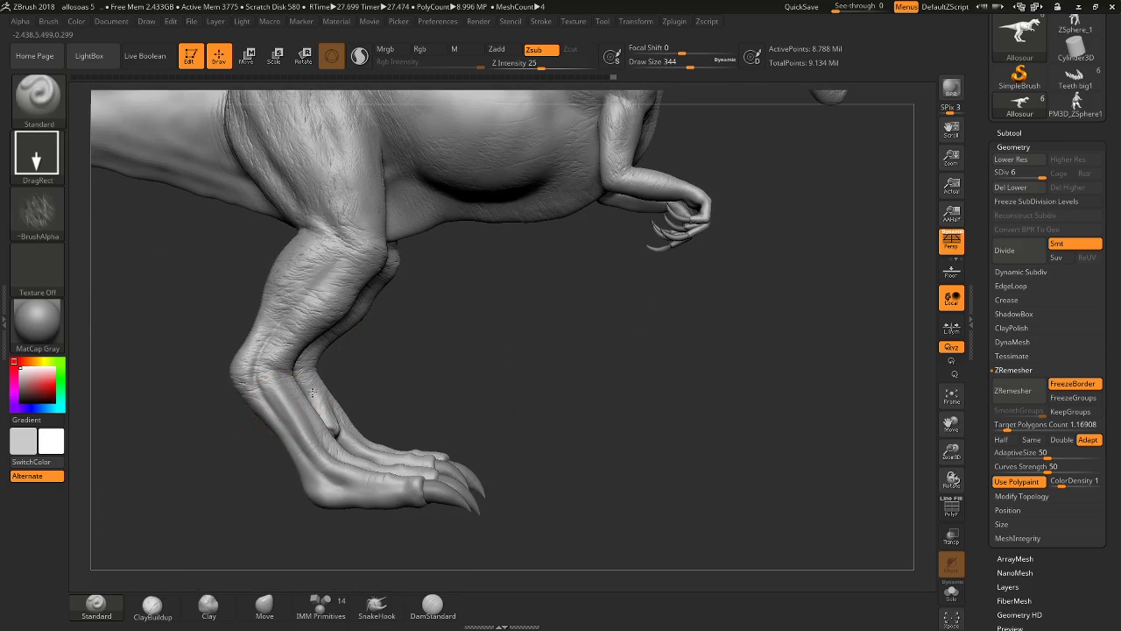
mouse_move(284, 403)
mouse_down()
mouse_move(305, 433)
mouse_move(357, 445)
mouse_move(385, 477)
mouse_move(412, 473)
mouse_up()
drag(469, 378, 412, 457)
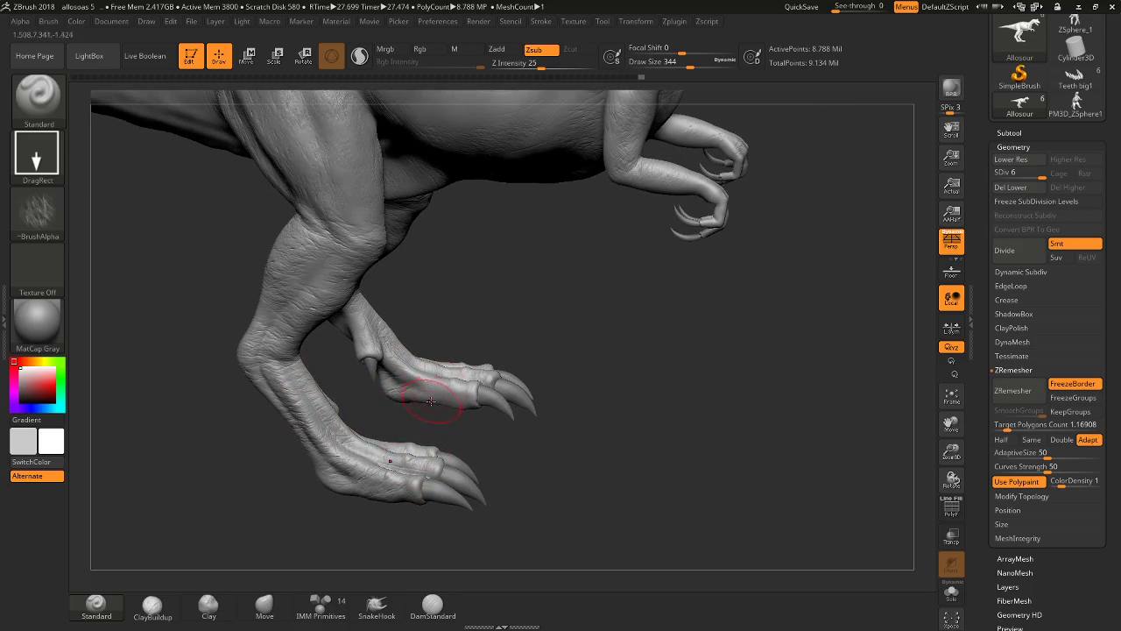
drag(442, 356, 463, 386)
mouse_move(384, 312)
mouse_down()
mouse_move(336, 388)
mouse_move(344, 309)
mouse_up()
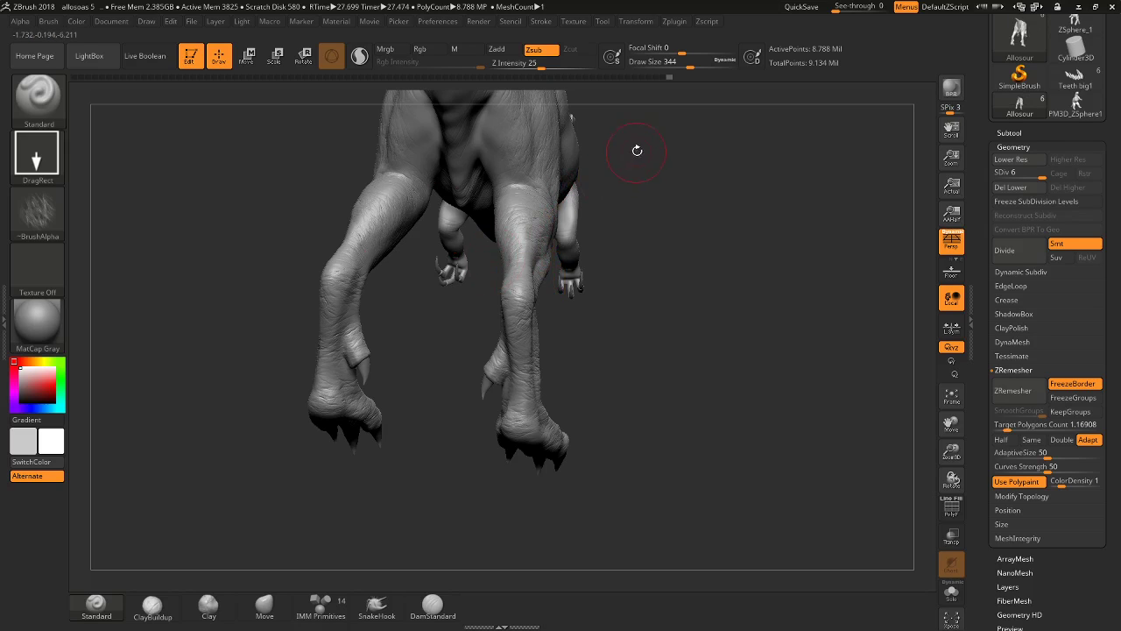
Orbit in toward the tail and add fine wrinkle detail along it.
drag(637, 150, 500, 252)
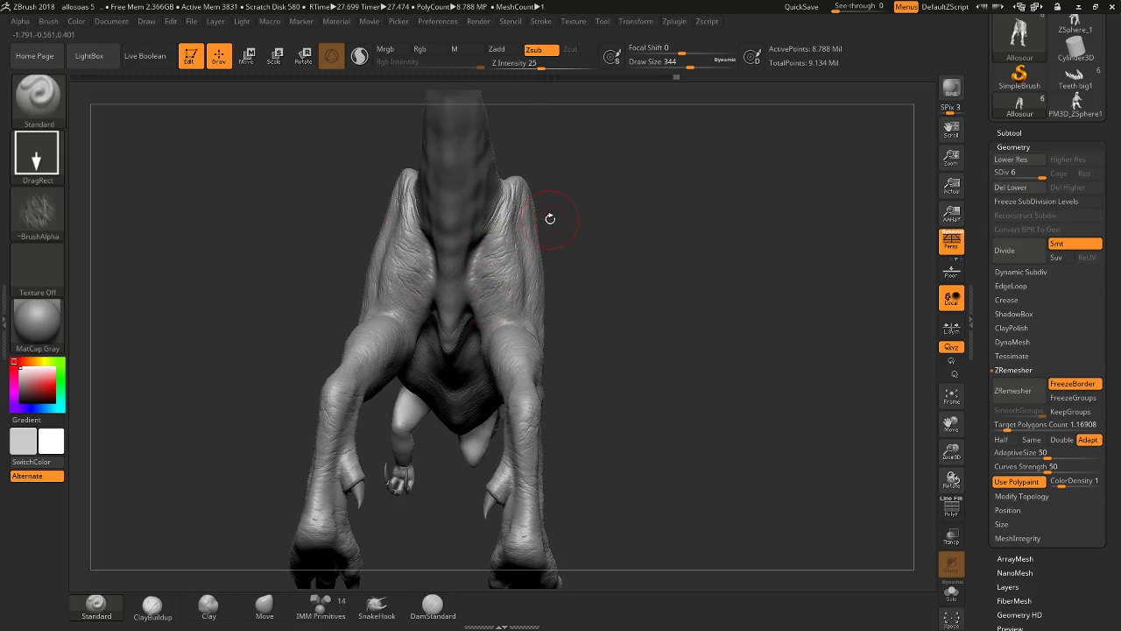
drag(550, 218, 472, 309)
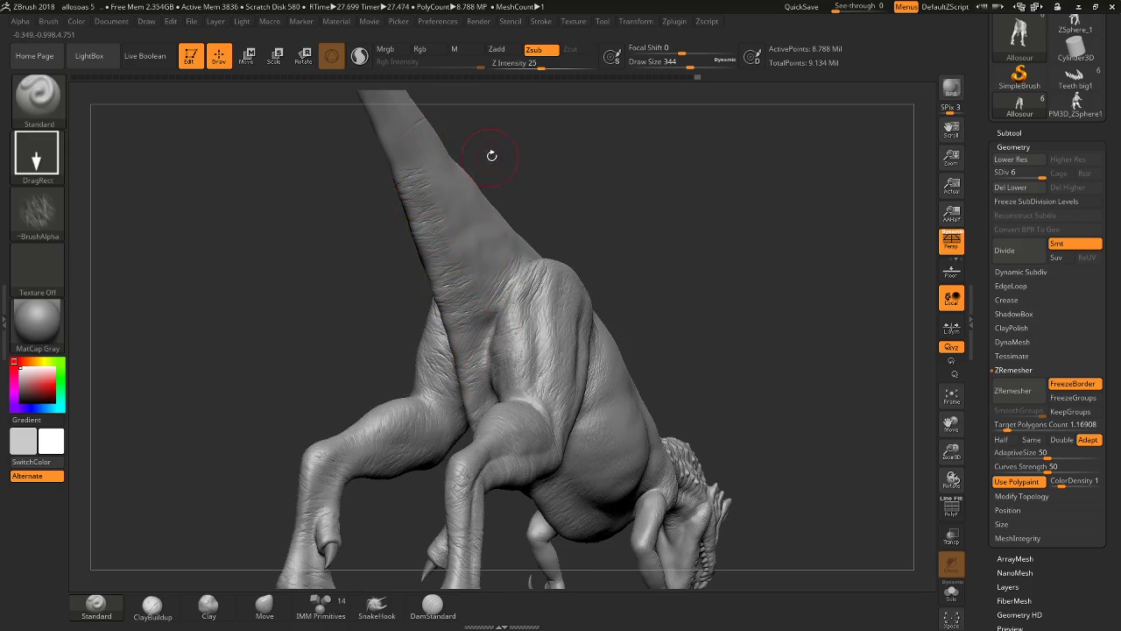
drag(492, 155, 455, 293)
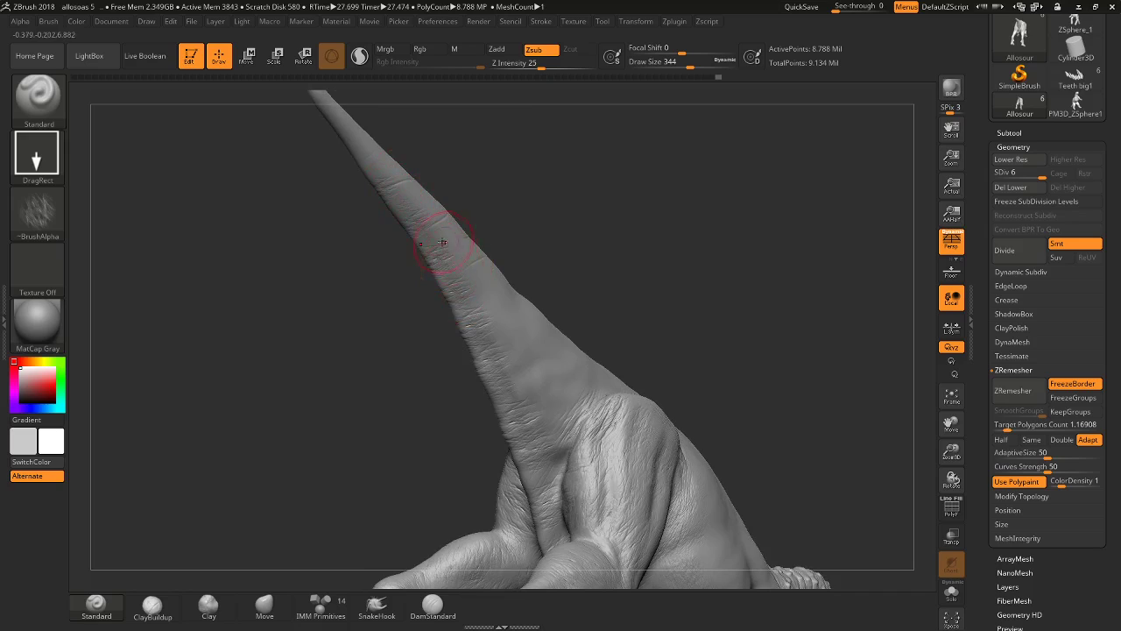
drag(465, 158, 364, 214)
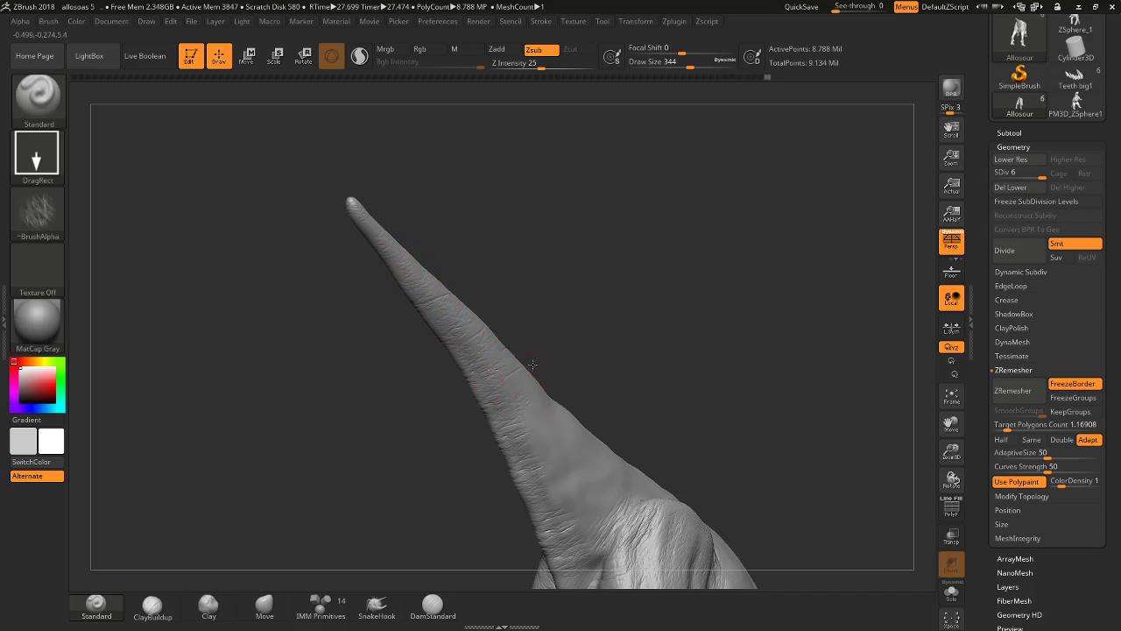
drag(532, 351, 450, 281)
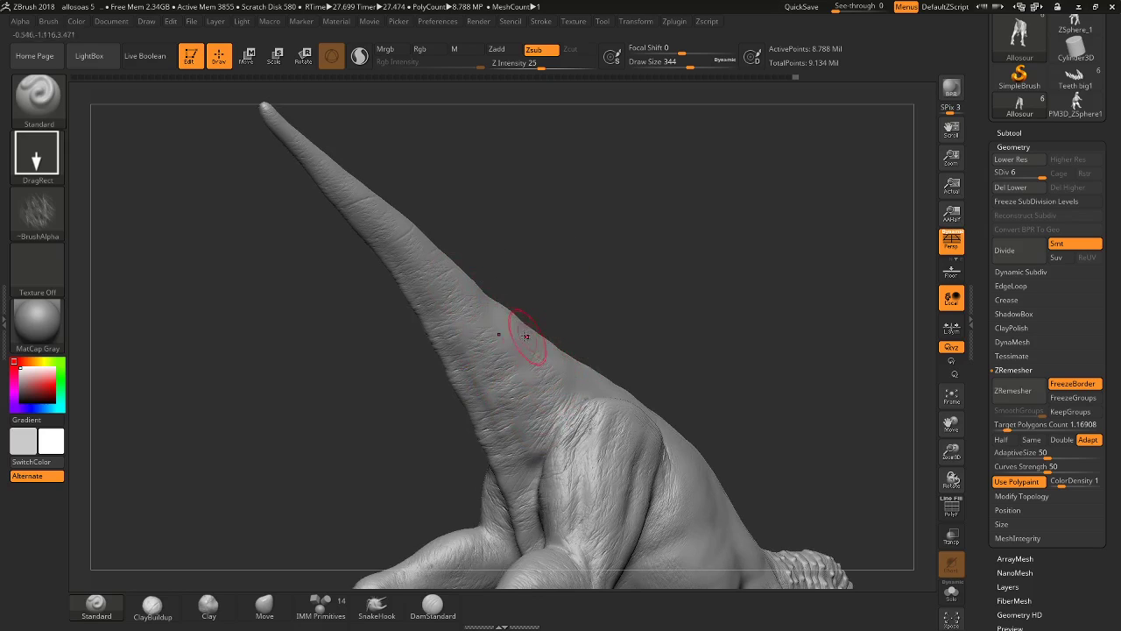
drag(573, 271, 496, 317)
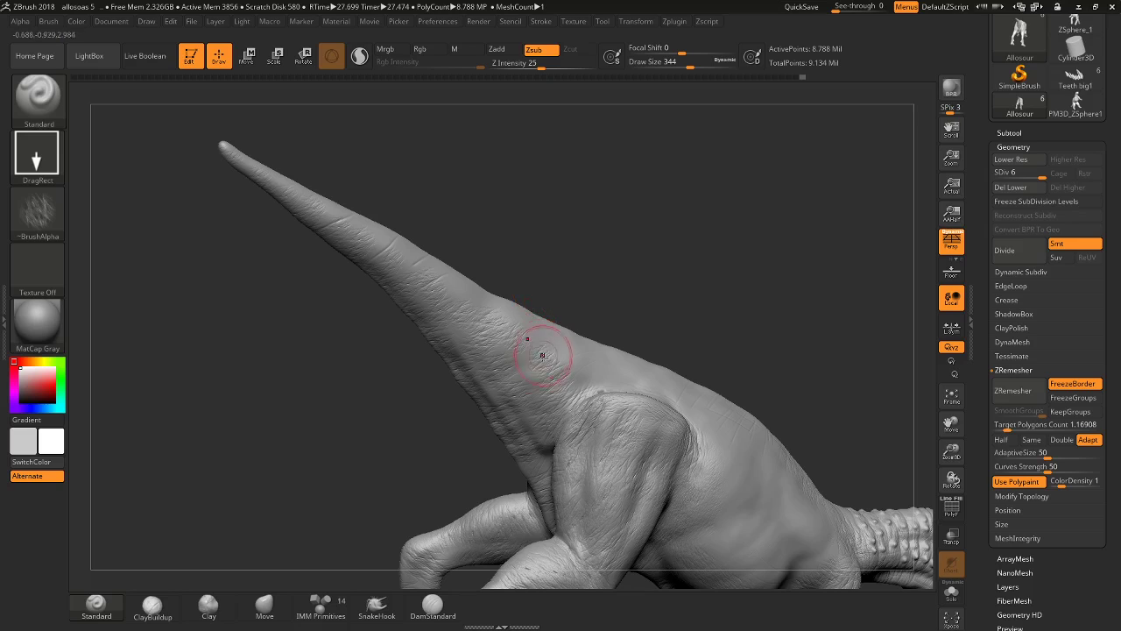
mouse_move(627, 281)
mouse_down()
mouse_move(609, 317)
mouse_move(591, 324)
mouse_up()
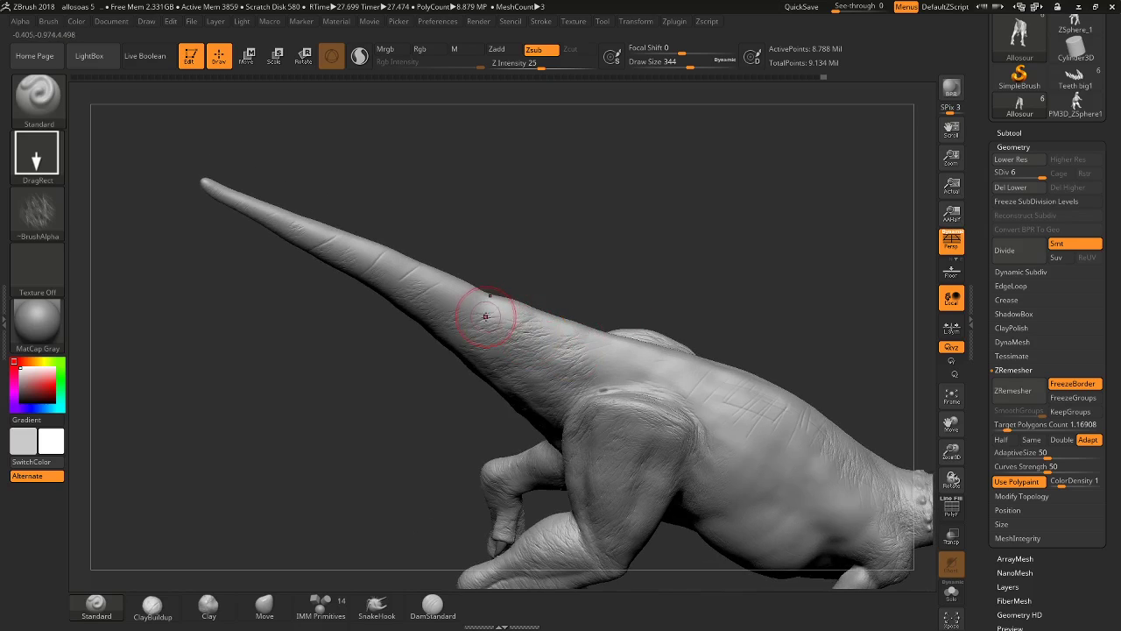
drag(485, 315, 403, 269)
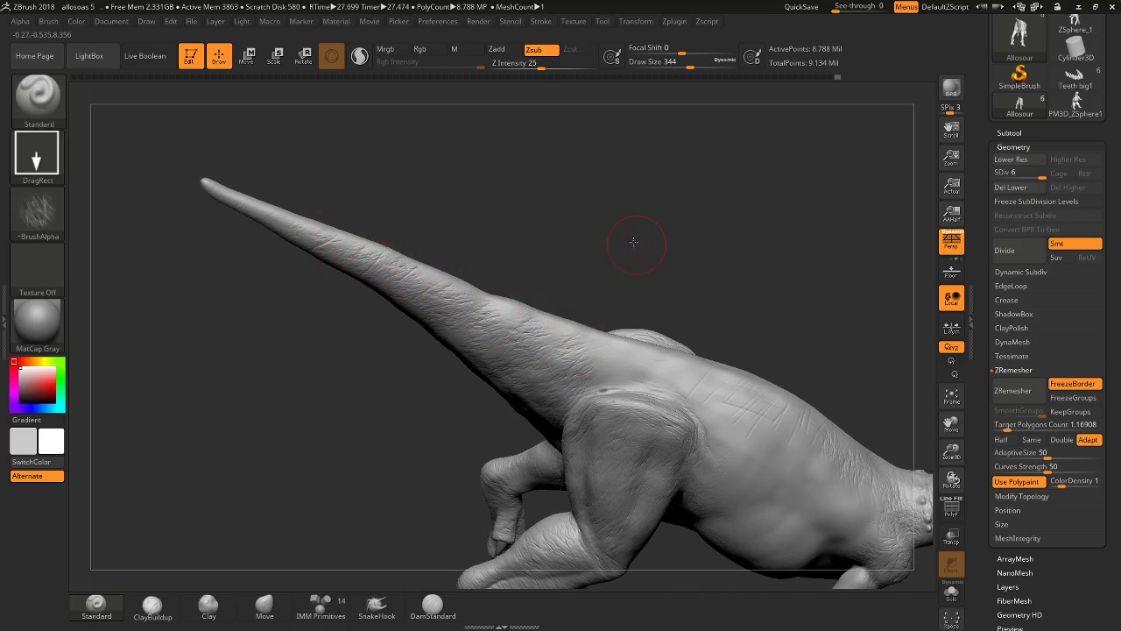
Add small wrinkle strokes over the hip and lower back.
drag(633, 241, 564, 331)
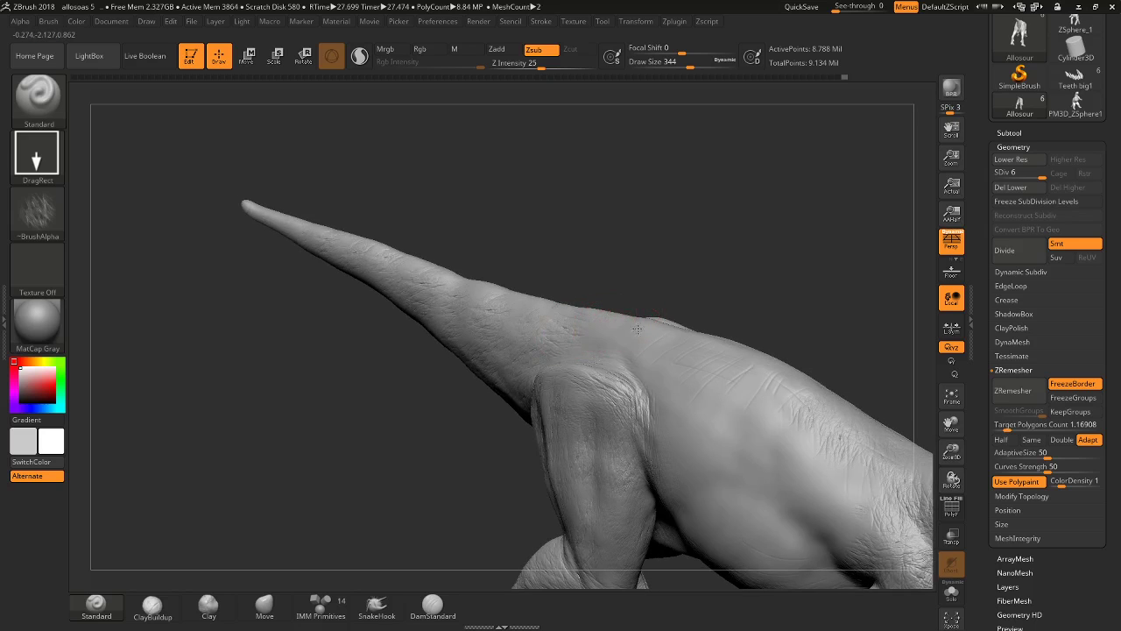
mouse_move(670, 247)
mouse_down()
mouse_move(693, 274)
mouse_move(517, 295)
mouse_move(677, 247)
mouse_move(570, 275)
mouse_up()
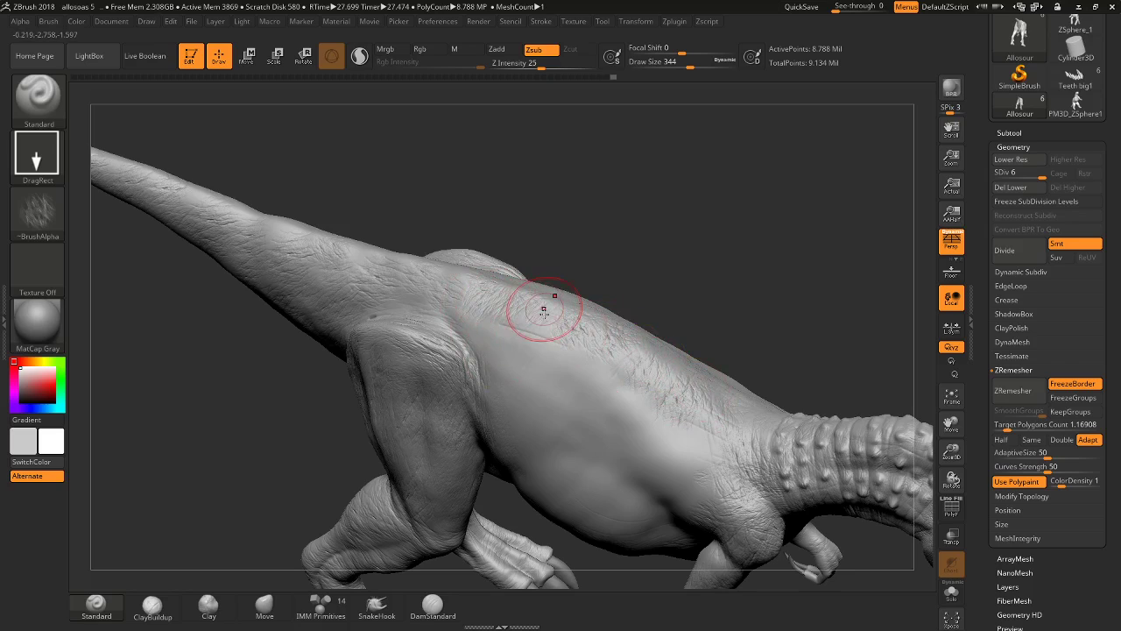
mouse_move(541, 305)
mouse_down()
mouse_move(481, 320)
mouse_move(618, 438)
mouse_up()
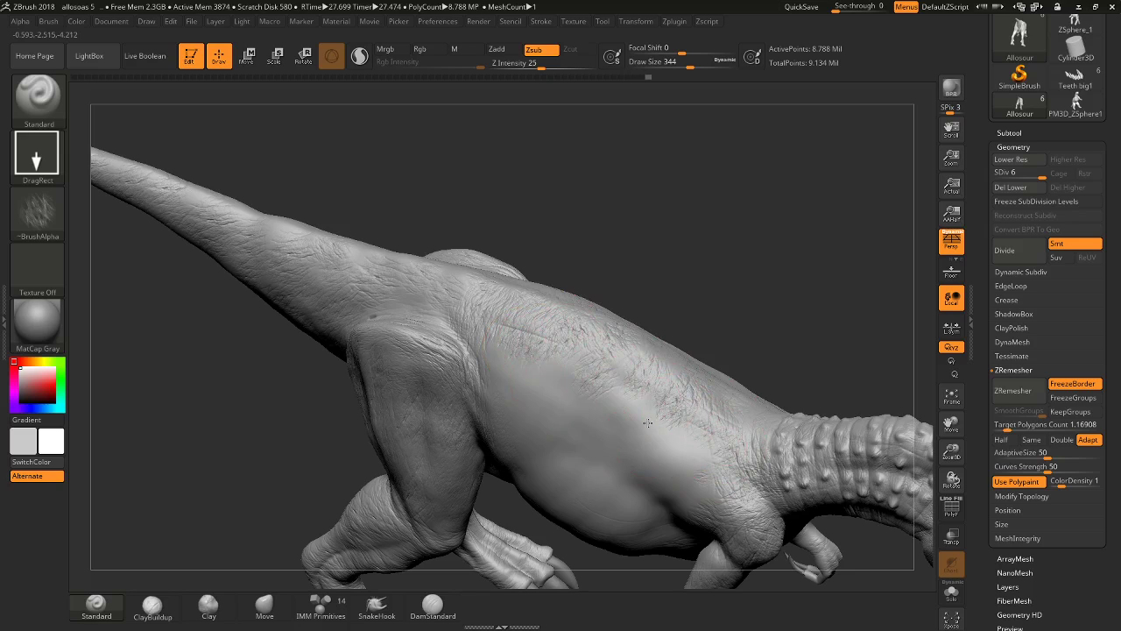
drag(662, 397, 613, 364)
mouse_move(613, 363)
right_down()
mouse_move(747, 235)
mouse_move(476, 321)
right_up()
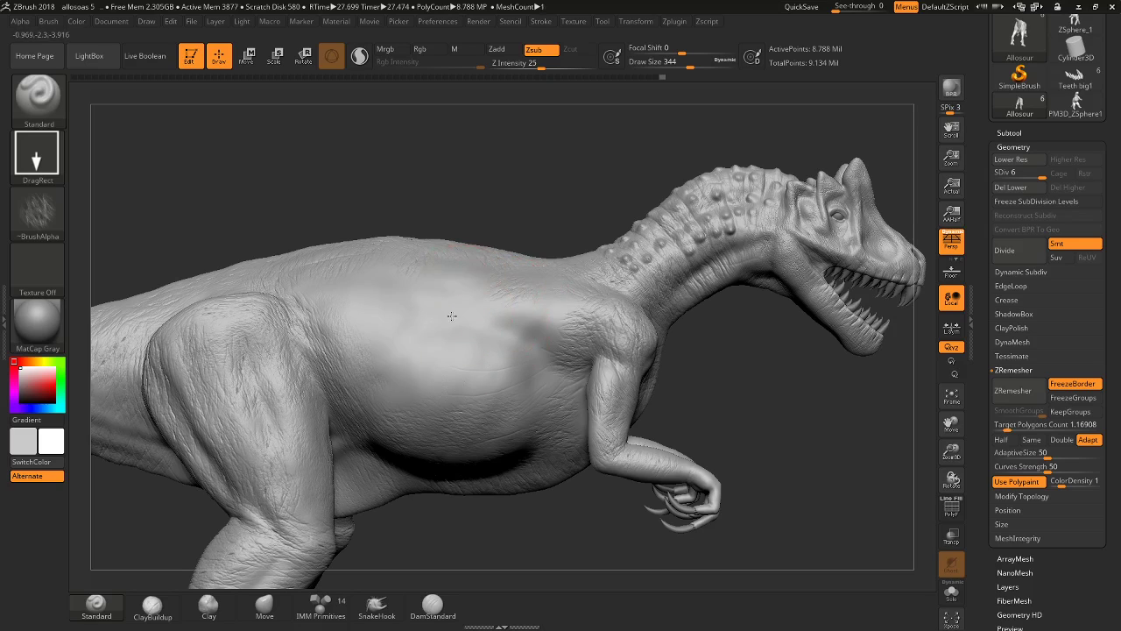
Stamp scratchy wrinkle texture over the back, torso side and near the shoulder.
drag(467, 263, 434, 298)
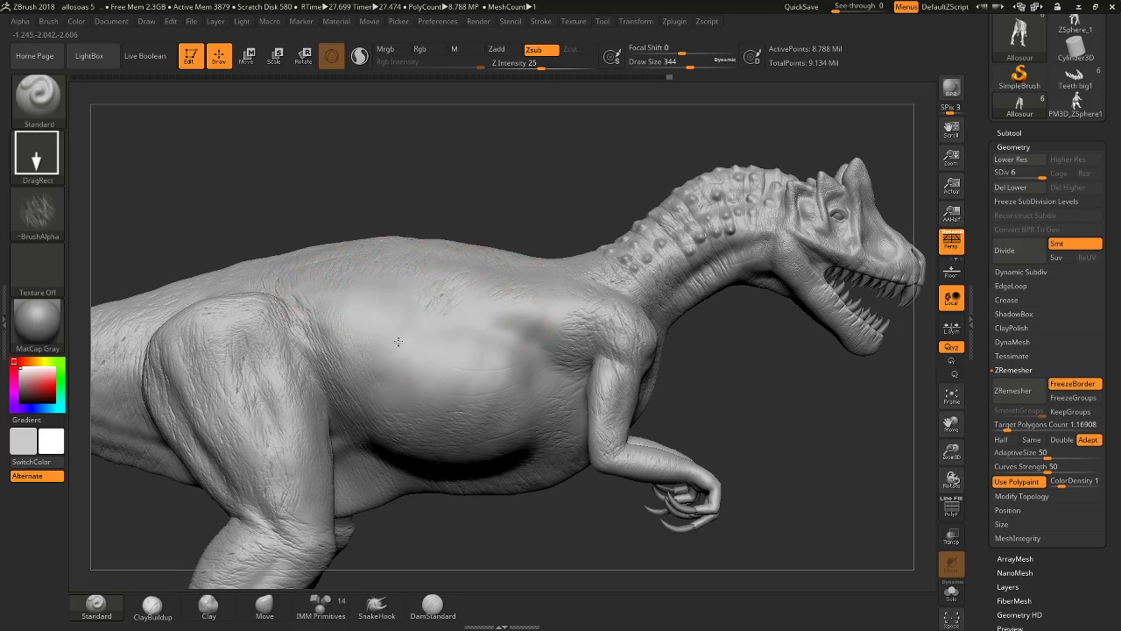
mouse_move(388, 352)
mouse_down()
mouse_move(426, 375)
mouse_move(433, 364)
mouse_up()
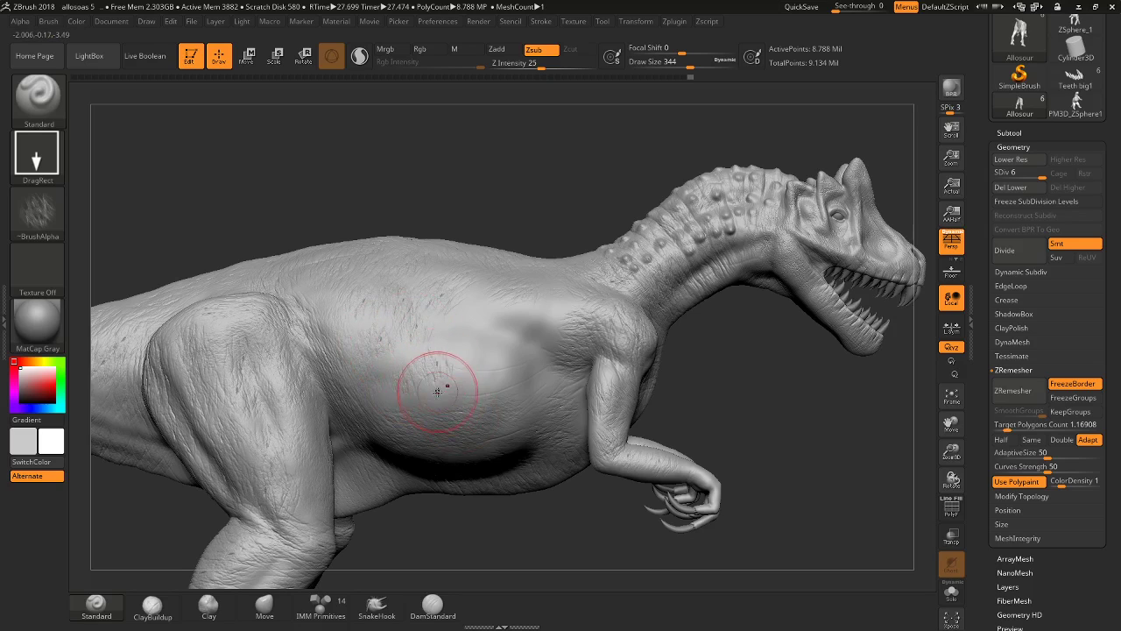
drag(388, 401, 401, 356)
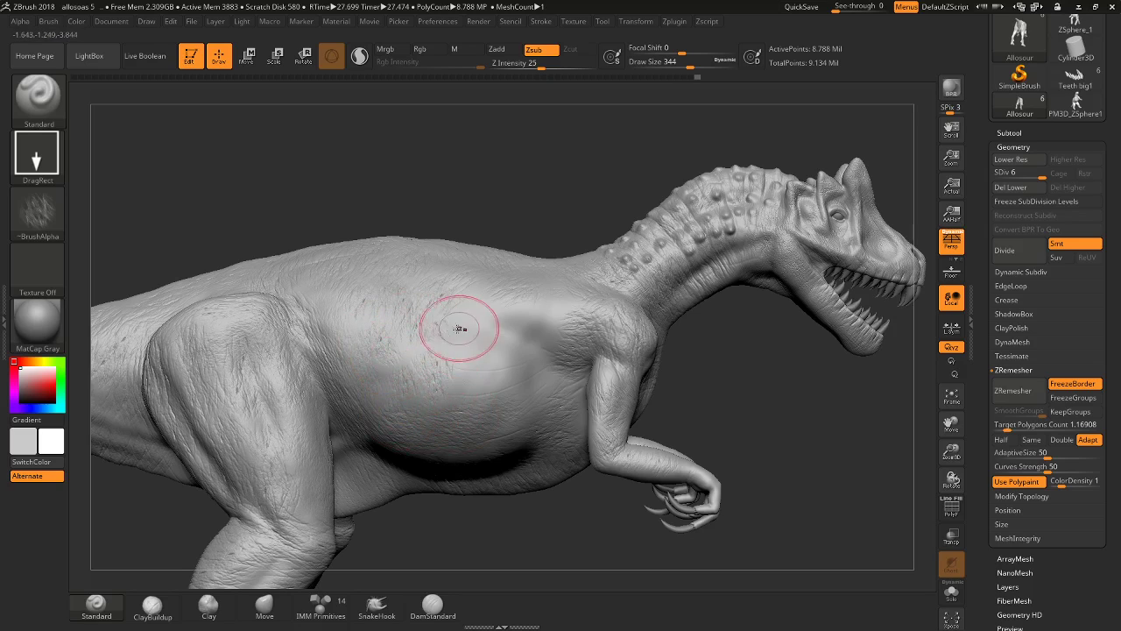
mouse_move(458, 325)
mouse_down()
mouse_move(499, 380)
mouse_move(513, 368)
mouse_up()
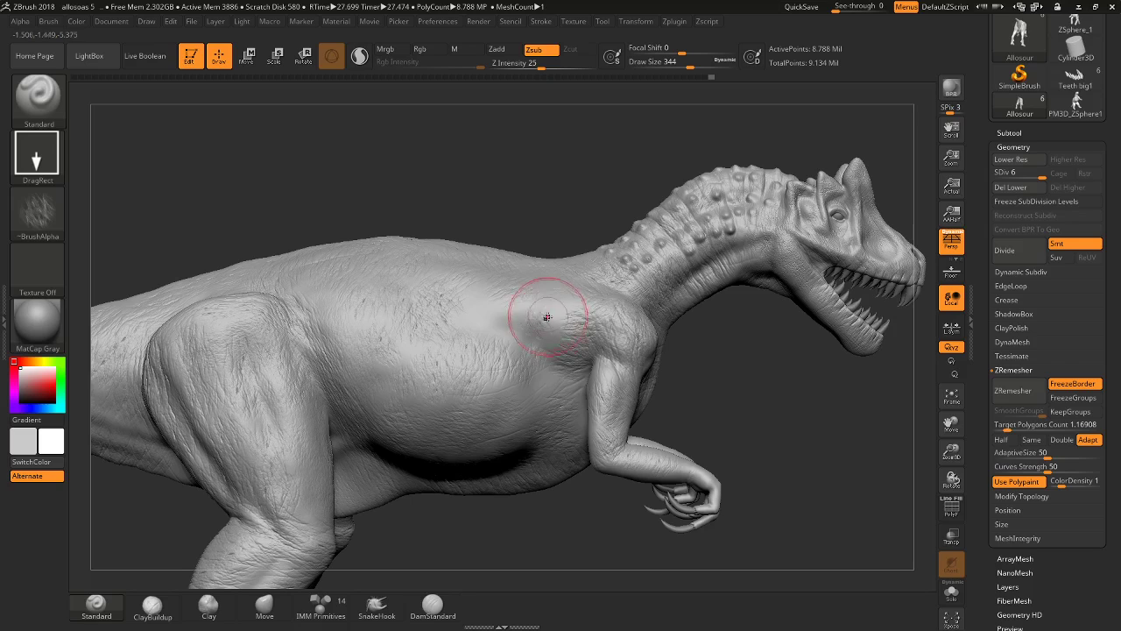
mouse_move(540, 313)
mouse_down()
mouse_move(530, 306)
mouse_move(500, 325)
mouse_move(489, 365)
mouse_move(532, 371)
mouse_move(539, 392)
mouse_up()
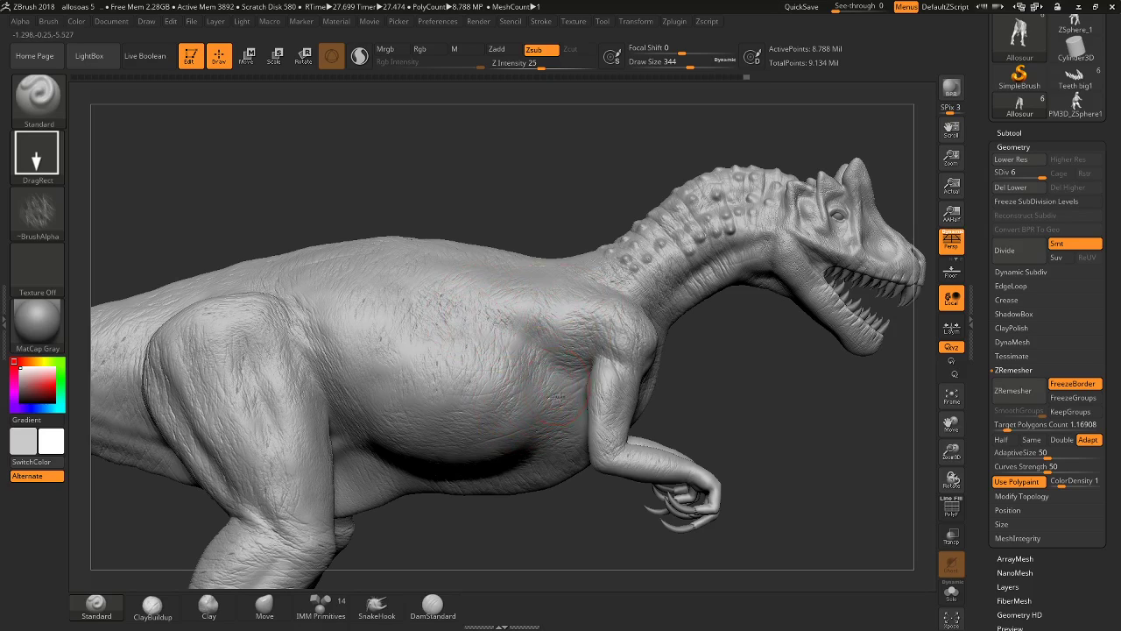
mouse_move(692, 353)
mouse_down()
mouse_move(571, 453)
mouse_move(706, 383)
mouse_move(704, 320)
mouse_move(783, 317)
mouse_move(668, 406)
mouse_move(700, 379)
mouse_move(739, 404)
mouse_move(665, 382)
mouse_move(695, 372)
mouse_move(685, 352)
mouse_up()
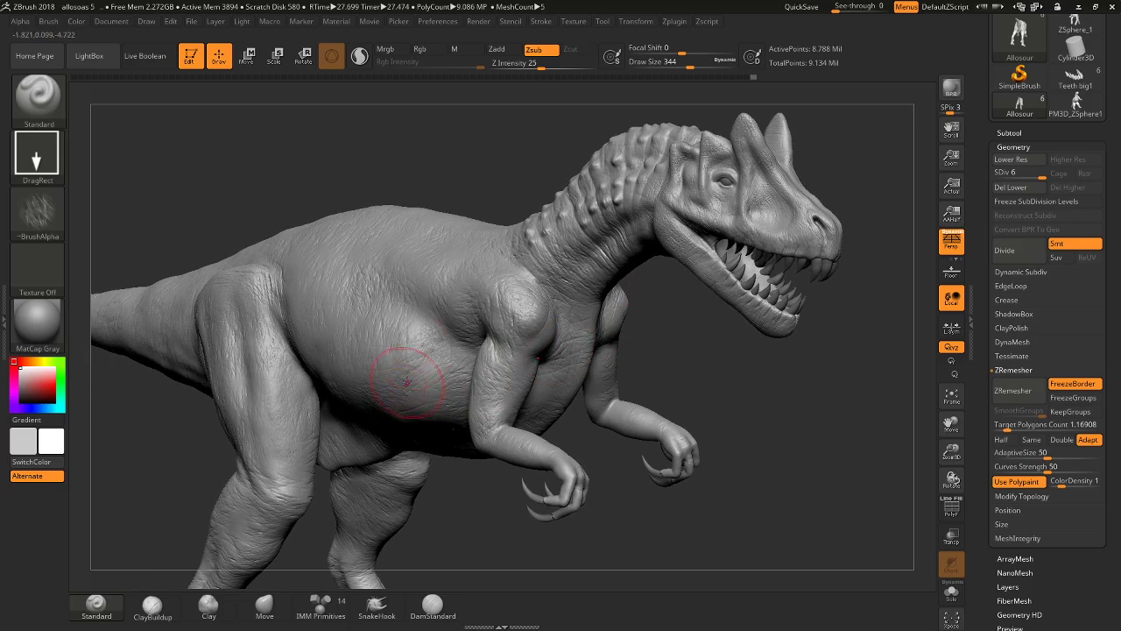
Save the allosaurus project, frame and zoom onto the body and head, and open the Alpha library.
key(ctrl)
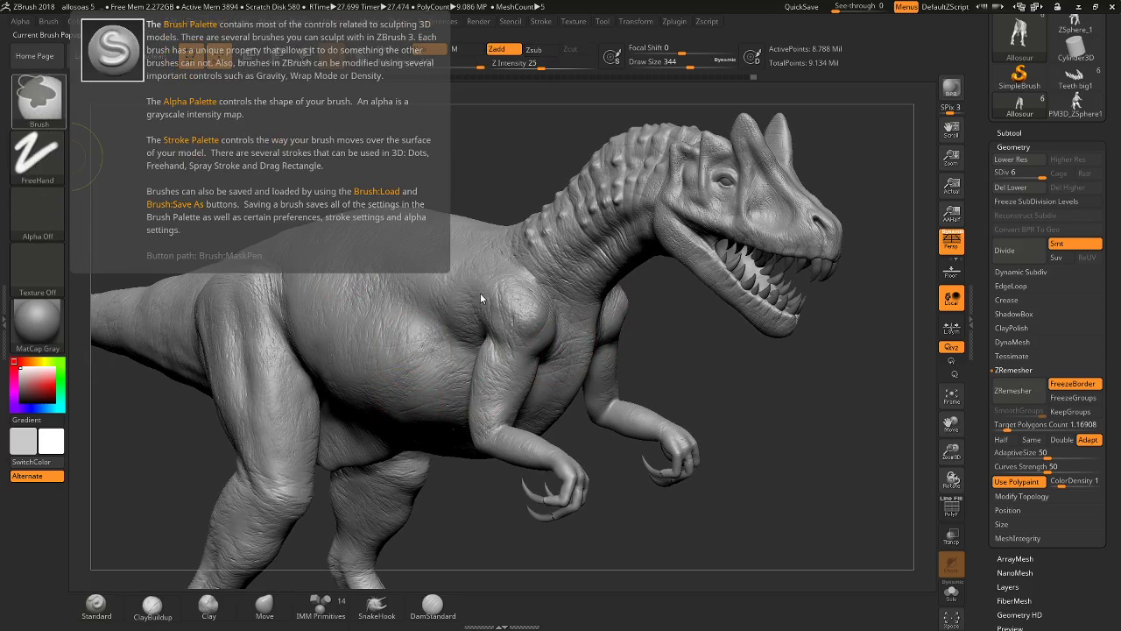
key(ctrl+s)
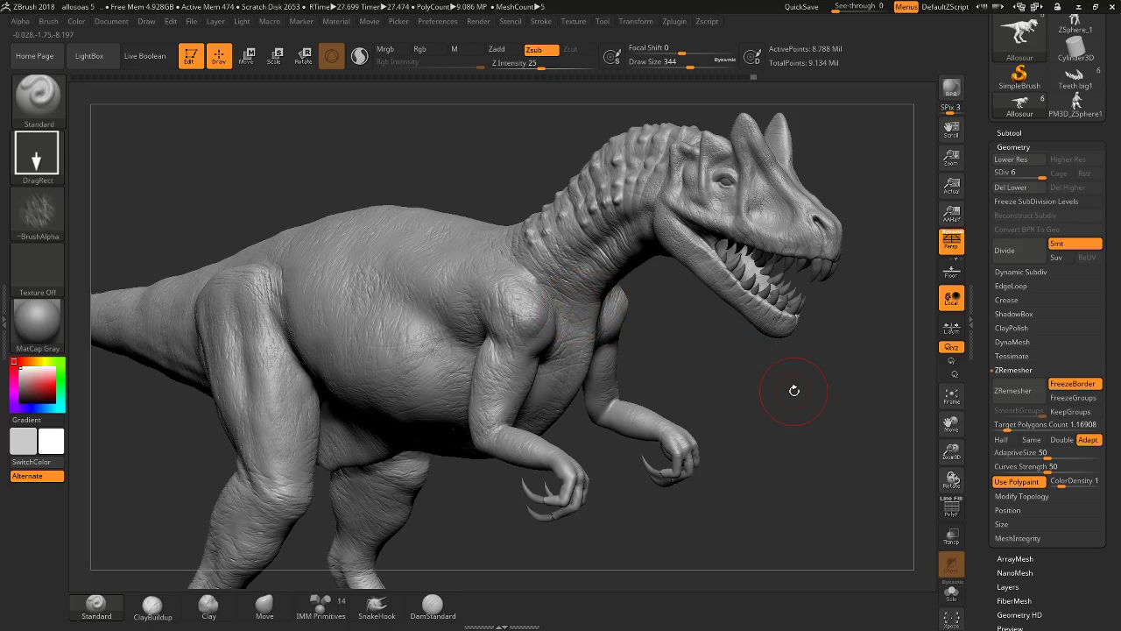
key(f)
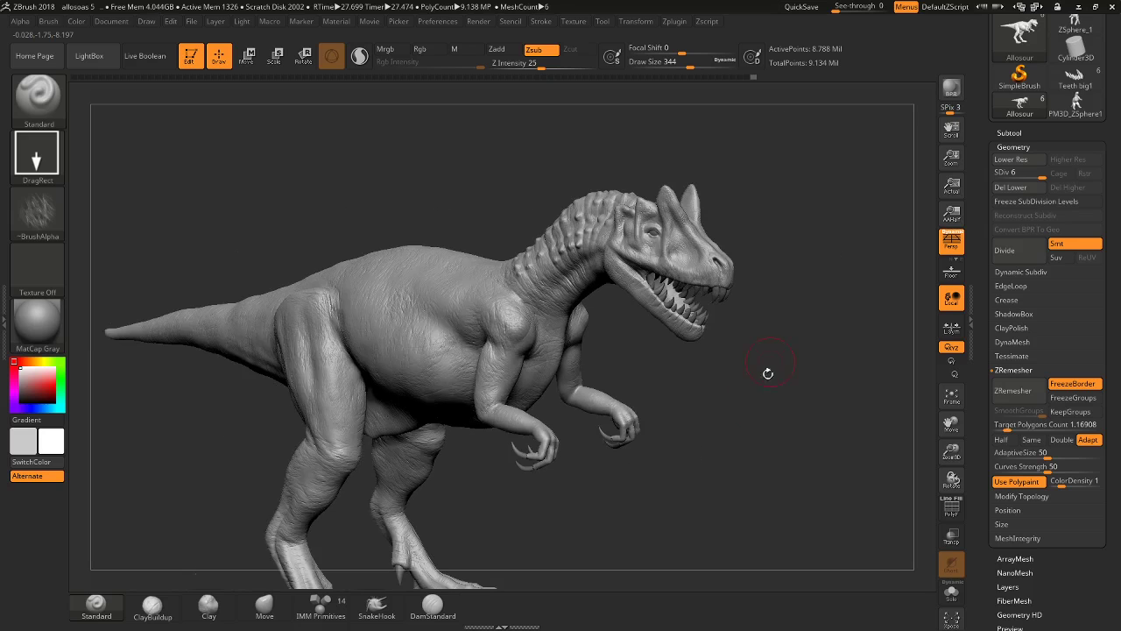
mouse_move(708, 405)
mouse_down()
mouse_move(745, 398)
mouse_move(726, 400)
mouse_move(731, 376)
mouse_up()
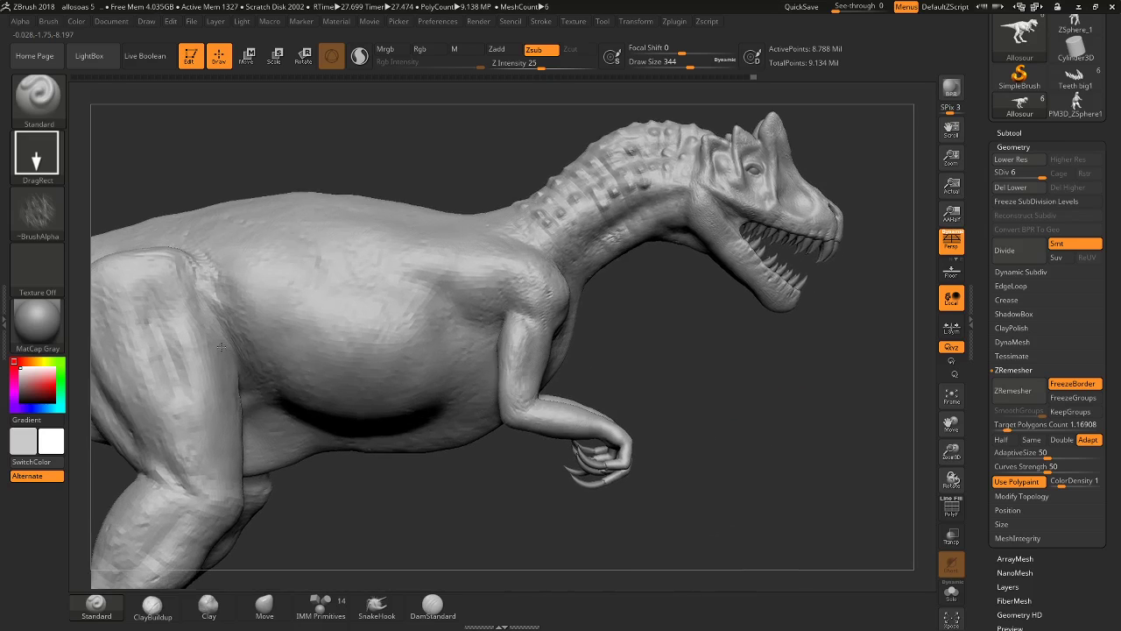
click(56, 238)
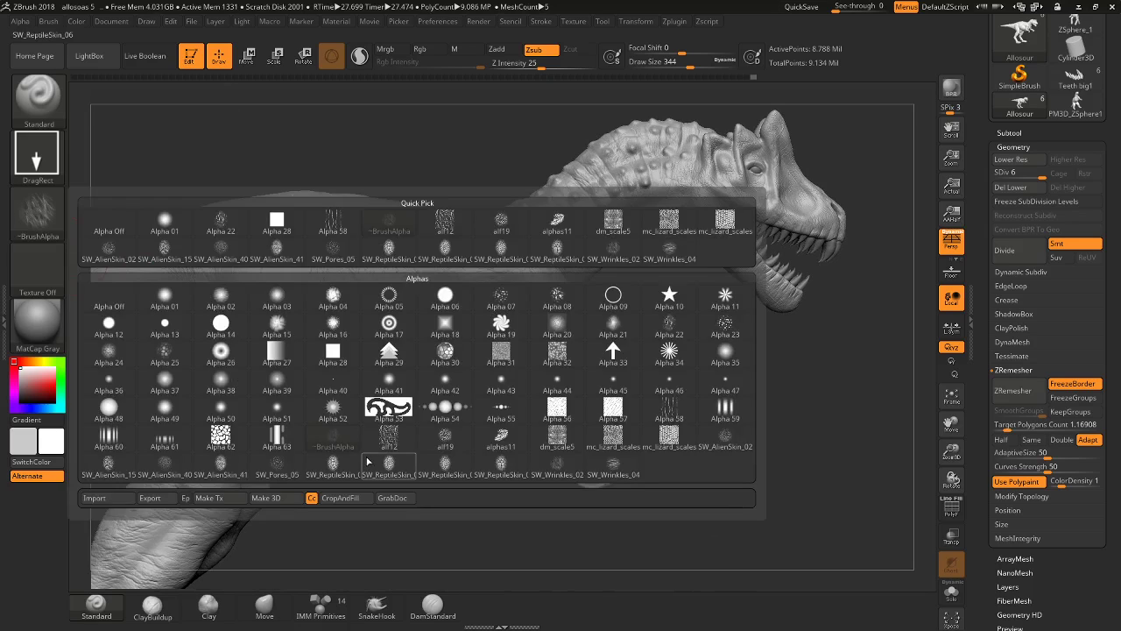
mouse_move(388, 248)
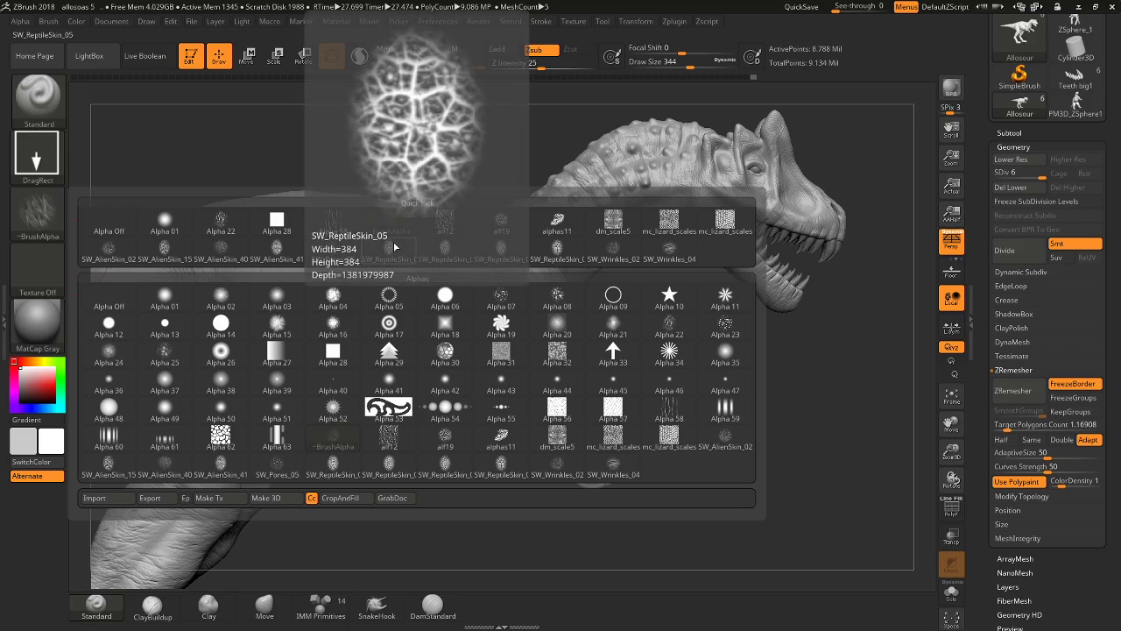
Select the SW_ReptileSkin_05 alpha and stamp a trial reptile-skin patch on the flank.
click(394, 248)
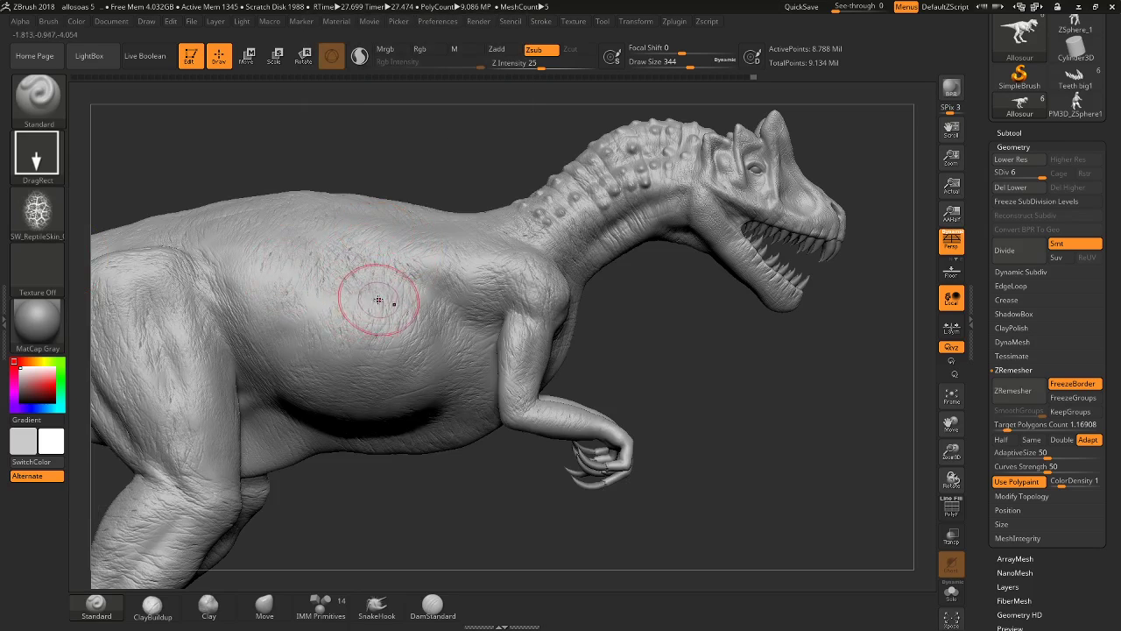
drag(356, 300, 379, 351)
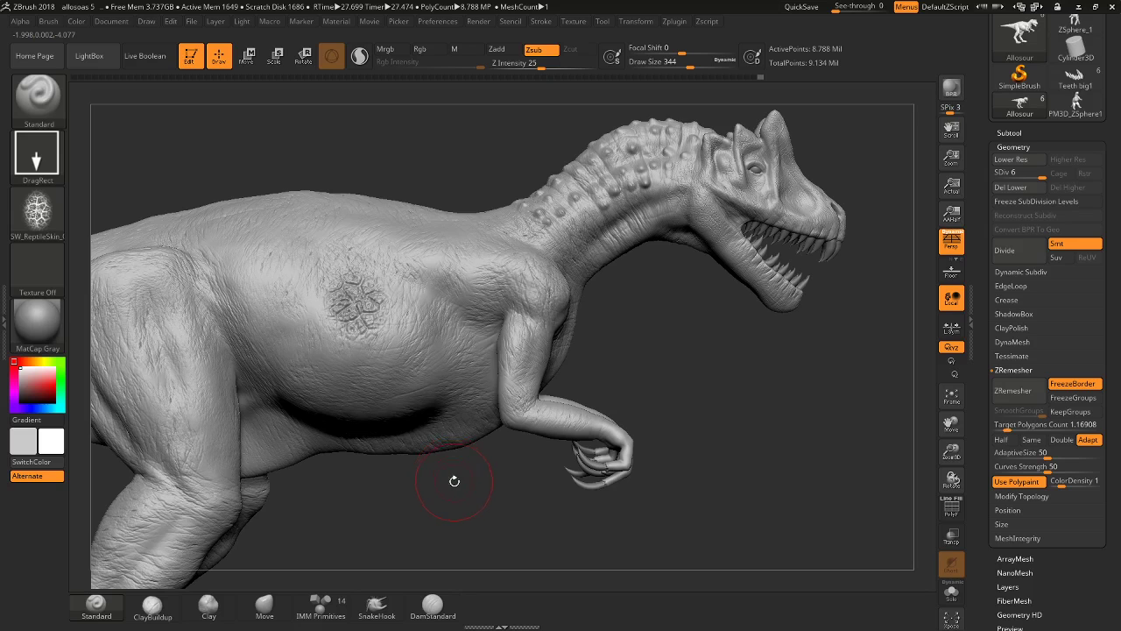
drag(453, 480, 471, 470)
key(shift)
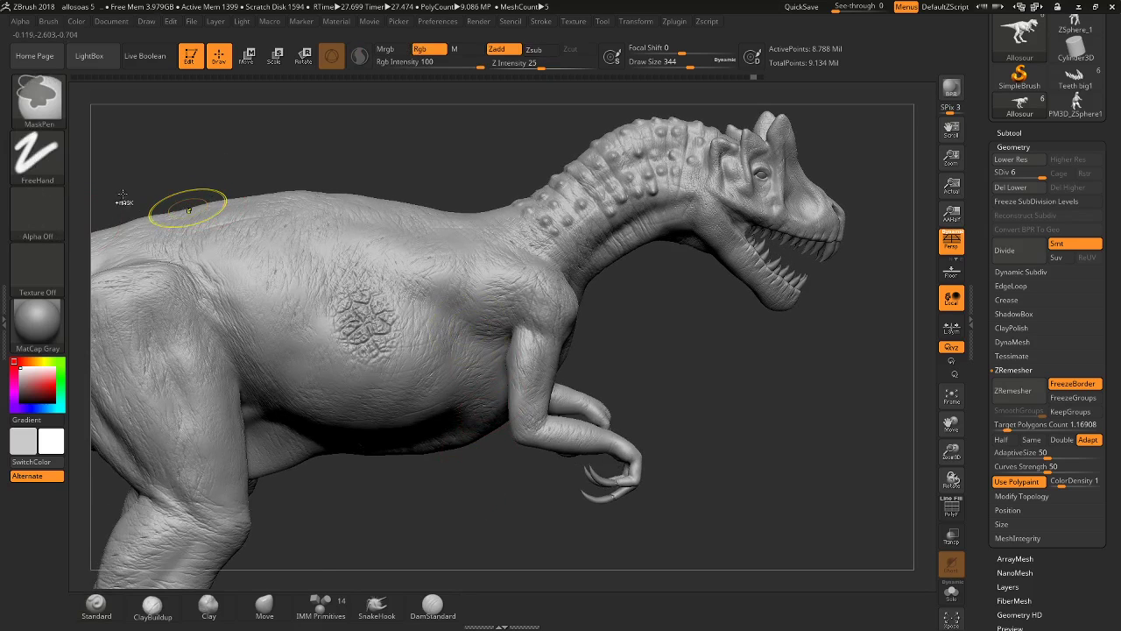
Undo the trial stamp, set the stroke to Spray, and spray reptile scales on the shoulder.
key(ctrl+z)
click(33, 161)
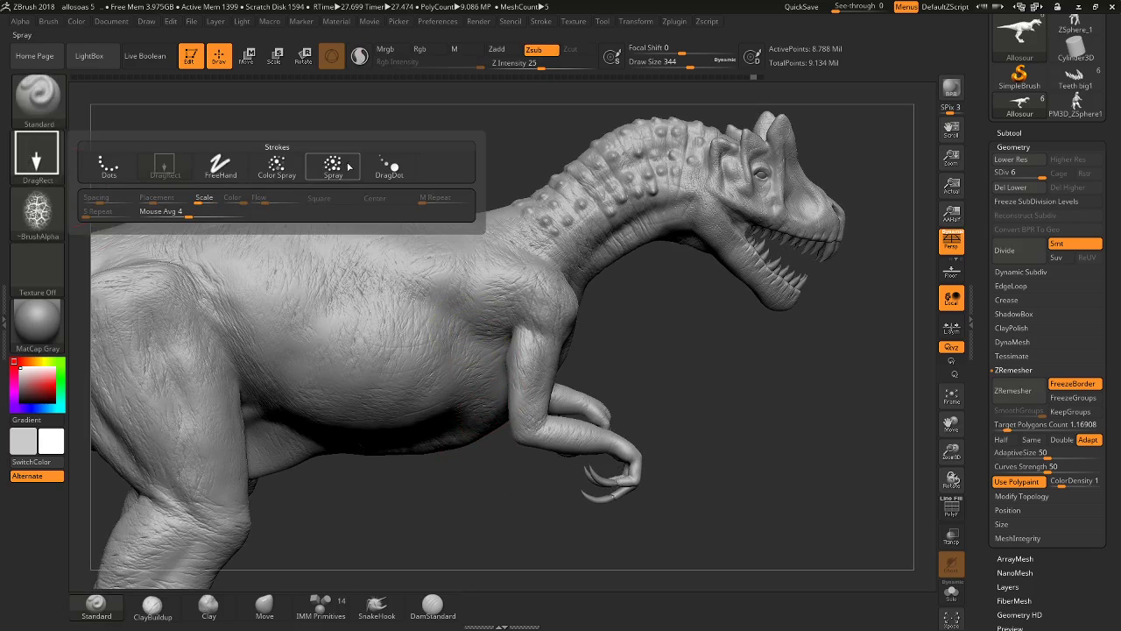
click(347, 168)
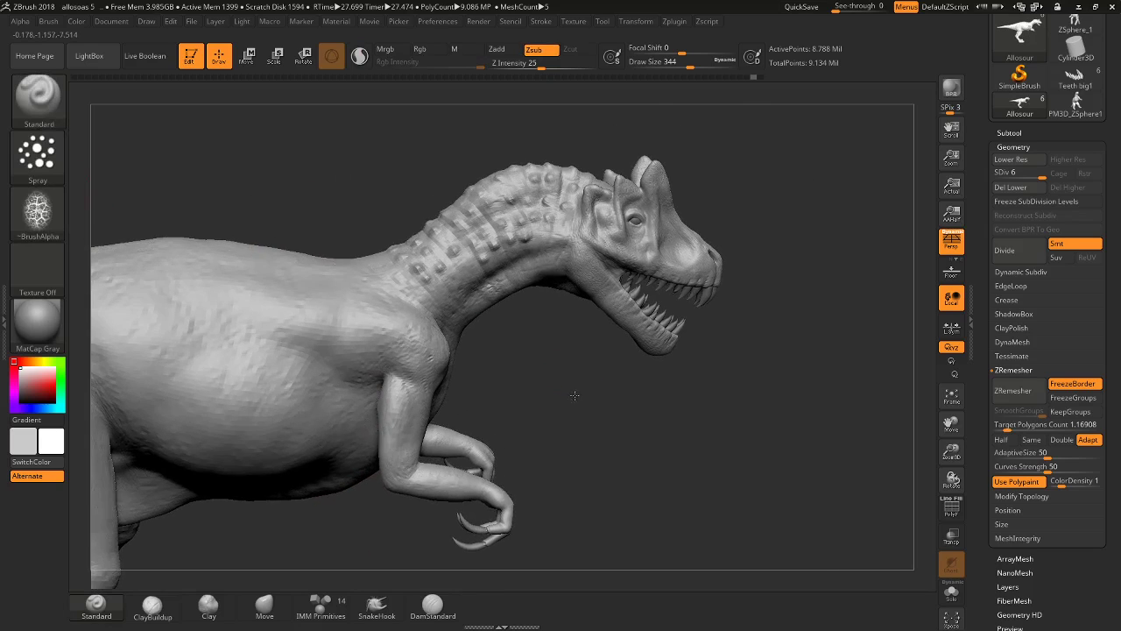
alt+drag(685, 329, 575, 397)
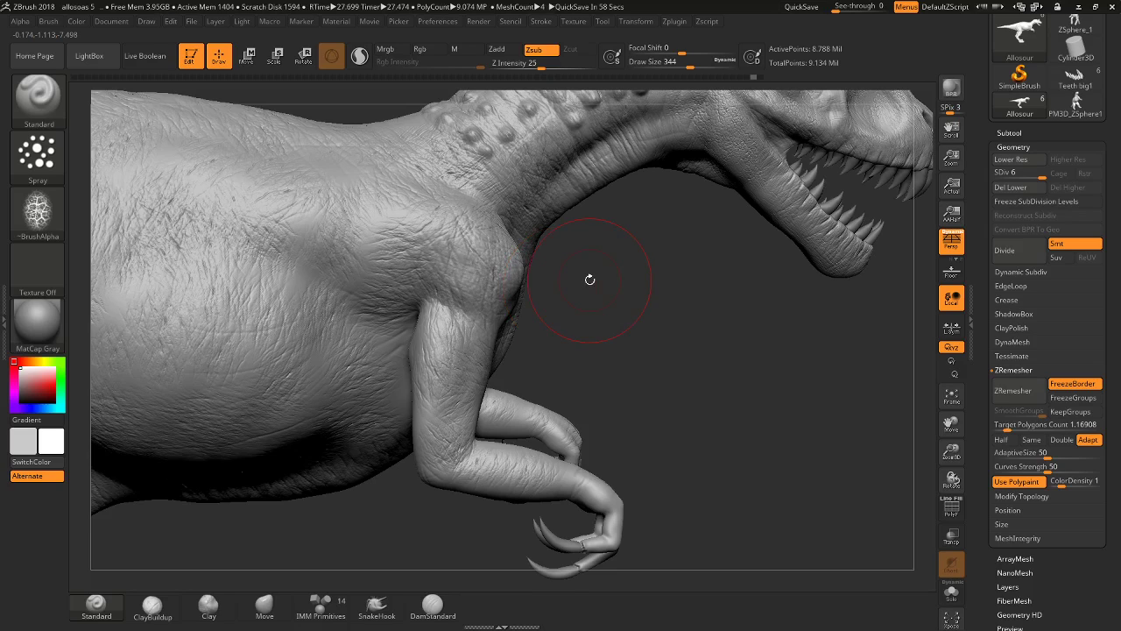
drag(628, 262, 604, 293)
mouse_move(333, 220)
mouse_down()
mouse_move(289, 232)
mouse_move(350, 254)
mouse_up()
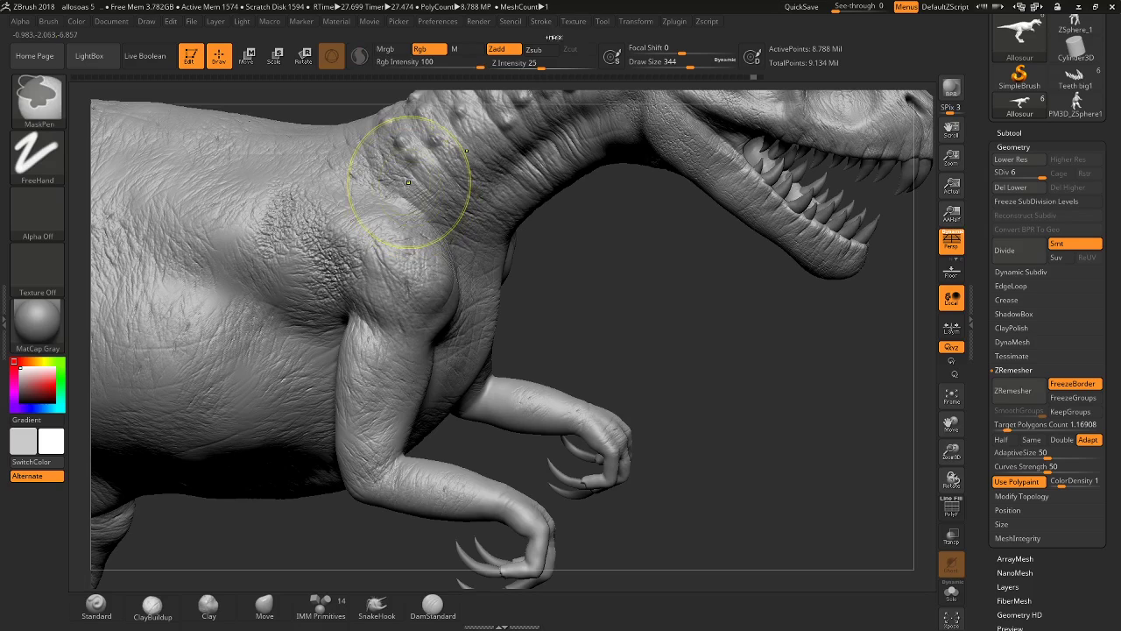
Undo the shoulder texture, try a raised Zadd spray, then undo it too.
key(ctrl+z)
click(497, 50)
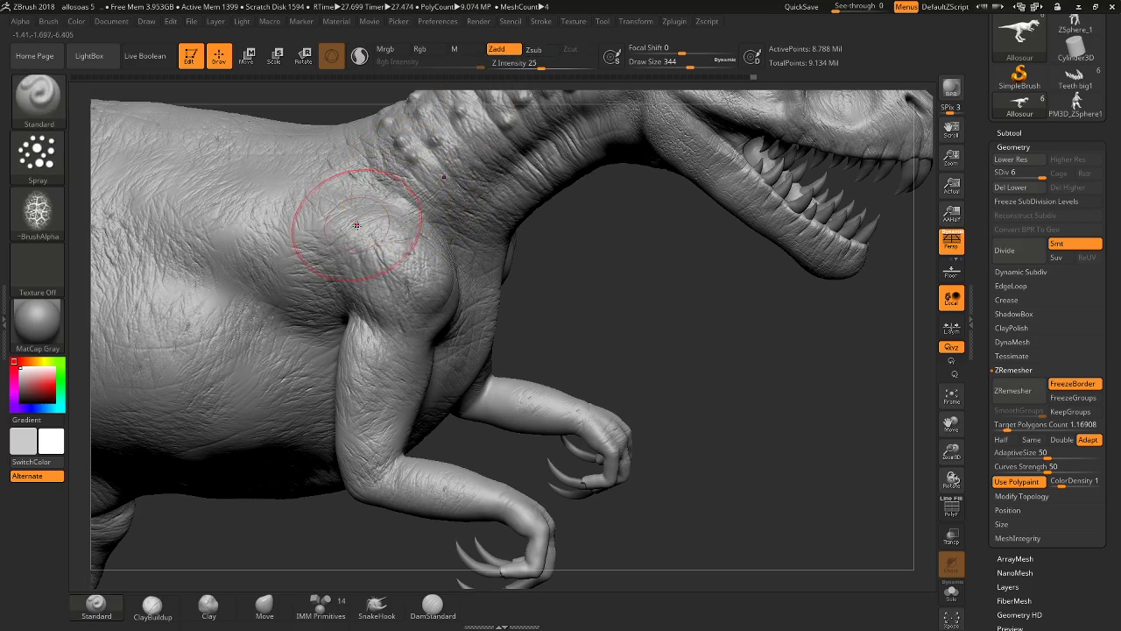
mouse_move(339, 269)
mouse_down()
mouse_move(338, 238)
mouse_move(388, 251)
mouse_move(288, 225)
mouse_move(324, 308)
mouse_up()
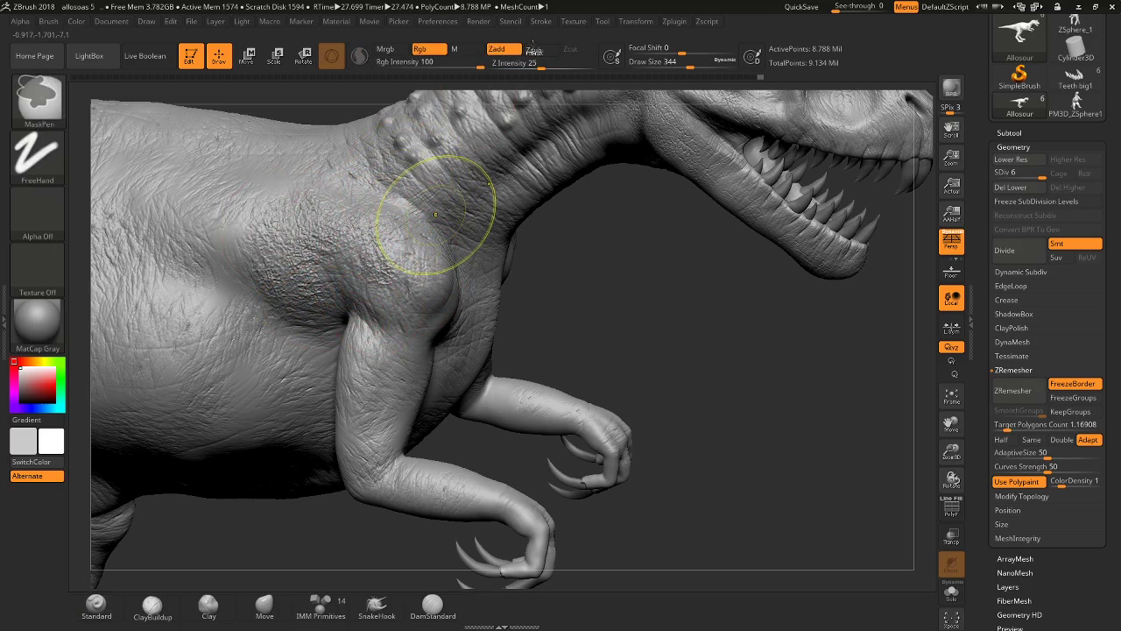
key(ctrl+z)
key(ctrl+z)
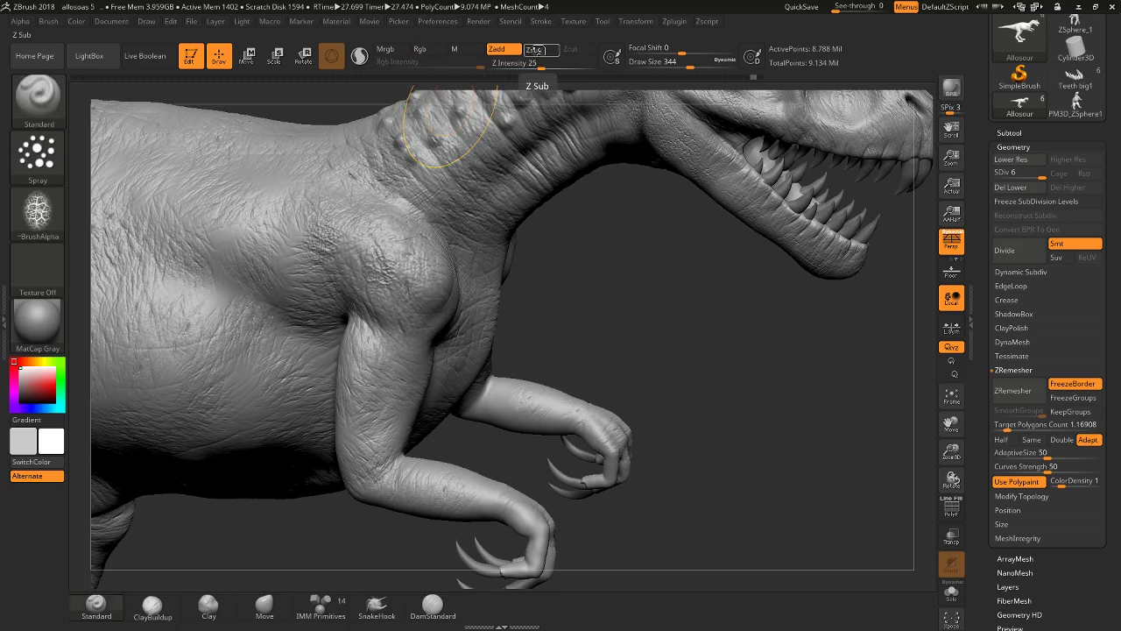
Spray recessed Zsub scale texture over the shoulder and reframe on the body and arm.
click(542, 50)
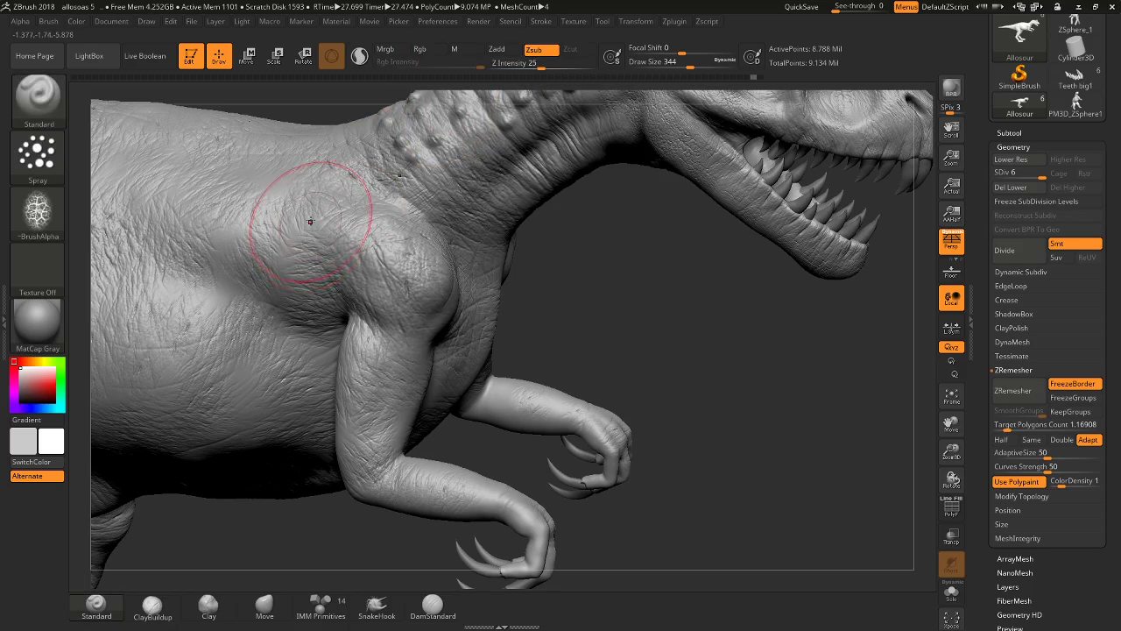
mouse_move(308, 281)
mouse_down()
mouse_move(345, 230)
mouse_move(393, 325)
mouse_move(391, 187)
mouse_up()
mouse_move(606, 228)
mouse_down()
mouse_move(607, 165)
mouse_move(626, 137)
mouse_move(749, 192)
mouse_move(763, 225)
mouse_move(801, 200)
mouse_move(585, 254)
mouse_move(613, 325)
mouse_move(637, 339)
mouse_move(514, 273)
mouse_move(489, 208)
mouse_move(470, 258)
mouse_move(403, 194)
mouse_move(475, 150)
mouse_move(545, 156)
mouse_move(238, 325)
mouse_move(163, 338)
mouse_move(198, 305)
mouse_up()
alt+drag(520, 376, 38, 208)
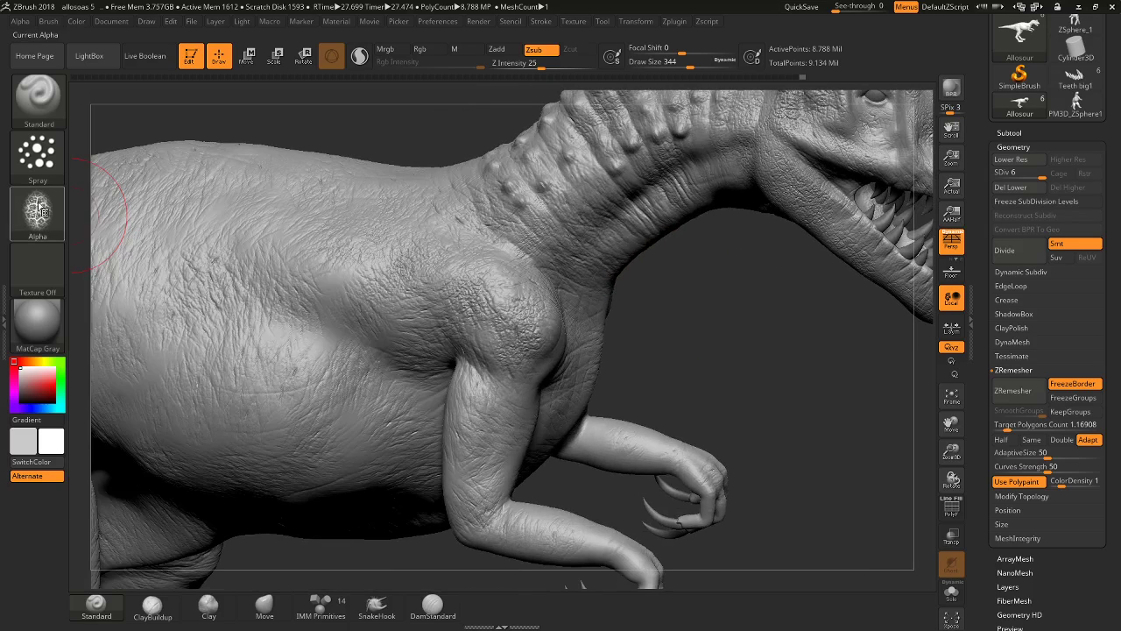
Select the alf12 alpha and spray wrinkles over the shoulder, arm, hand and mid torso.
click(38, 208)
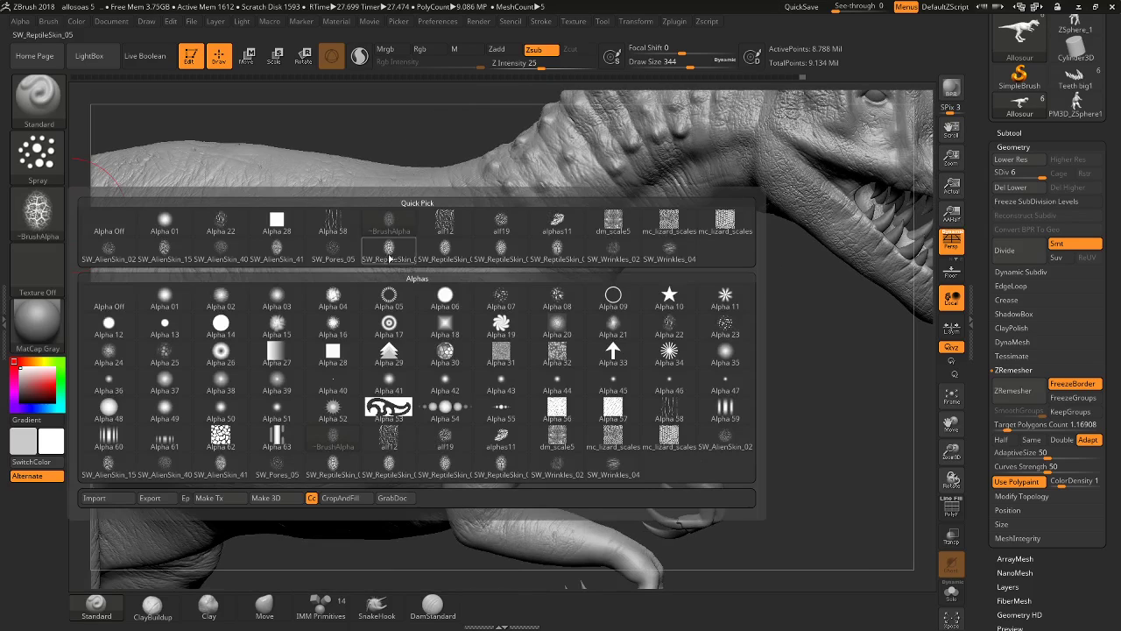
click(452, 228)
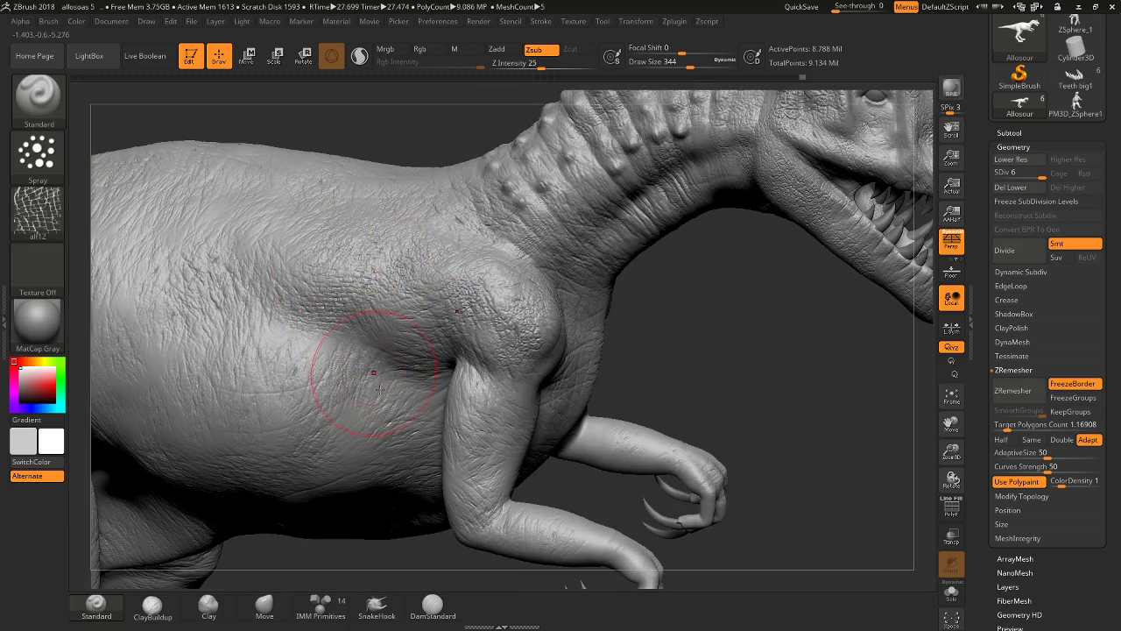
mouse_move(392, 326)
mouse_down()
mouse_move(488, 348)
mouse_move(475, 412)
mouse_move(499, 526)
mouse_up()
mouse_move(657, 443)
mouse_down()
mouse_move(581, 435)
mouse_move(601, 426)
mouse_up()
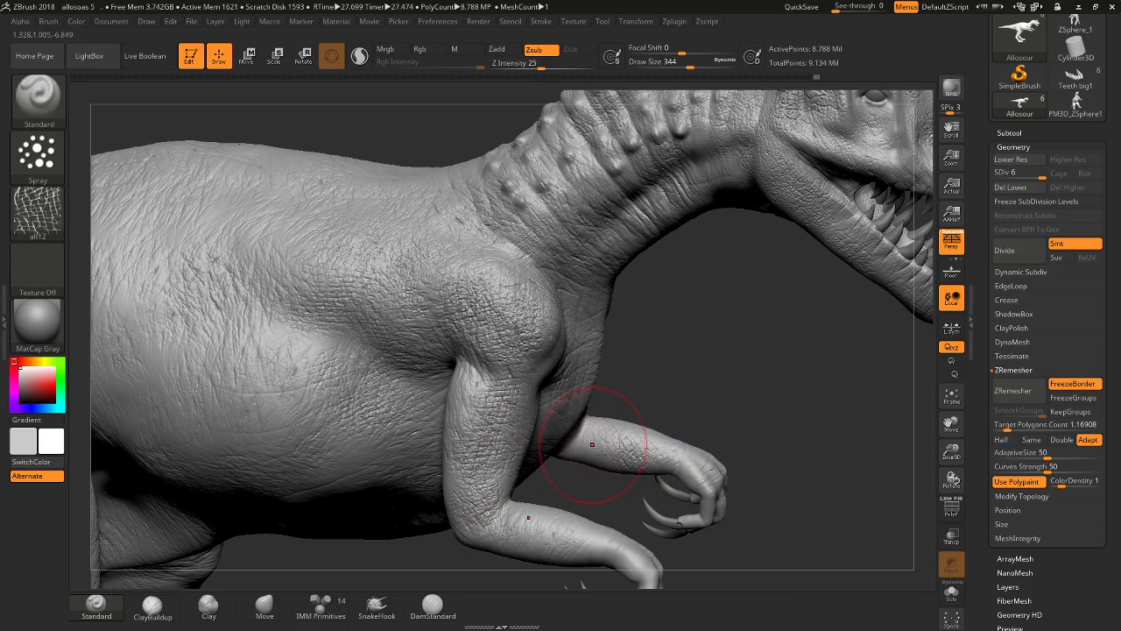
mouse_move(330, 125)
mouse_down()
mouse_move(426, 228)
mouse_move(514, 255)
mouse_move(274, 280)
mouse_up()
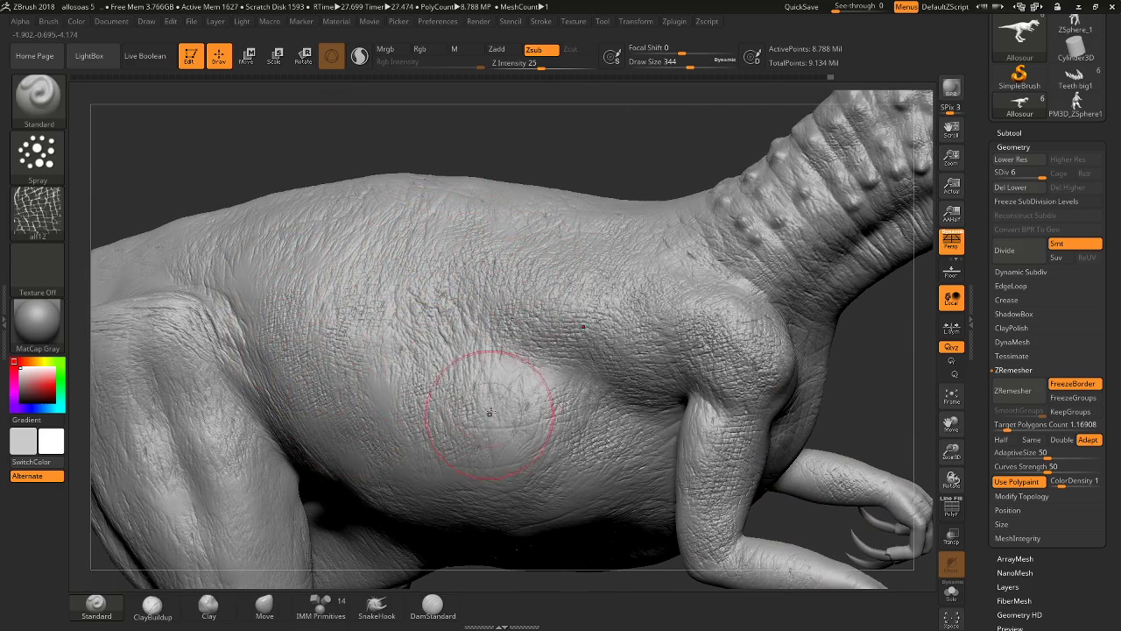
mouse_move(488, 395)
mouse_down()
mouse_move(414, 366)
mouse_move(357, 385)
mouse_up()
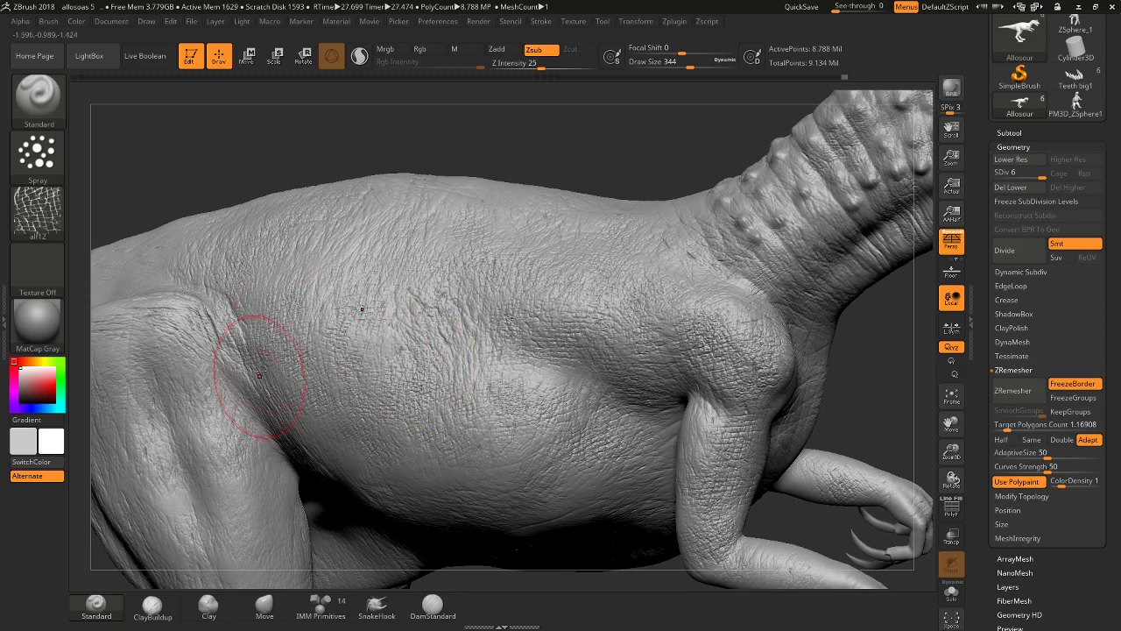
Enlarge the brush to Draw Size 899.
drag(481, 137, 187, 213)
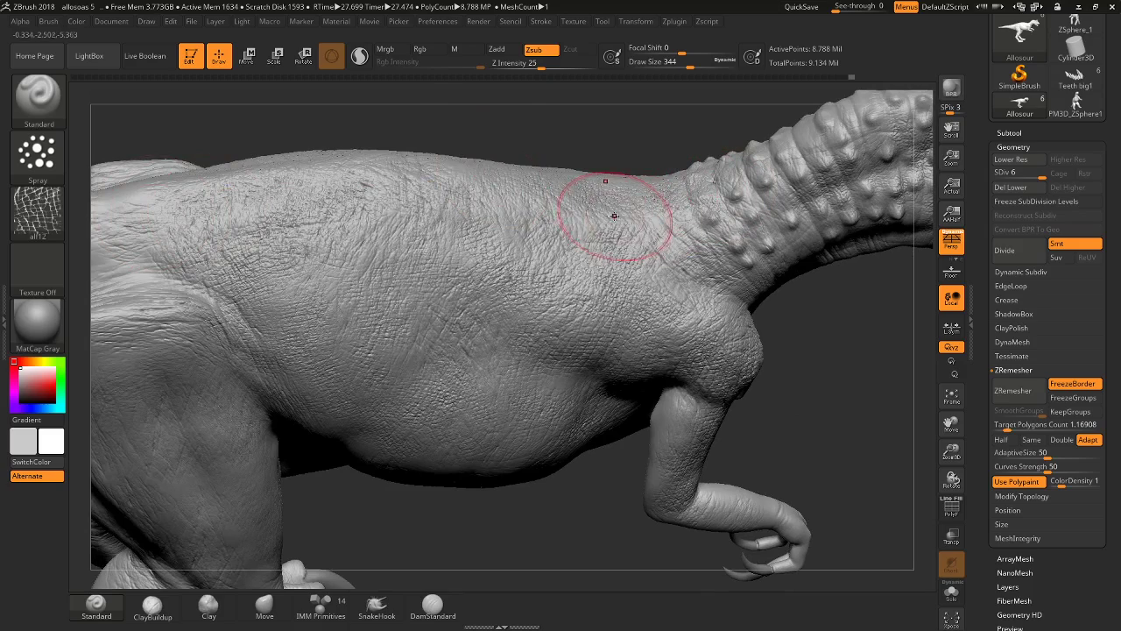
key(space)
drag(629, 214, 620, 235)
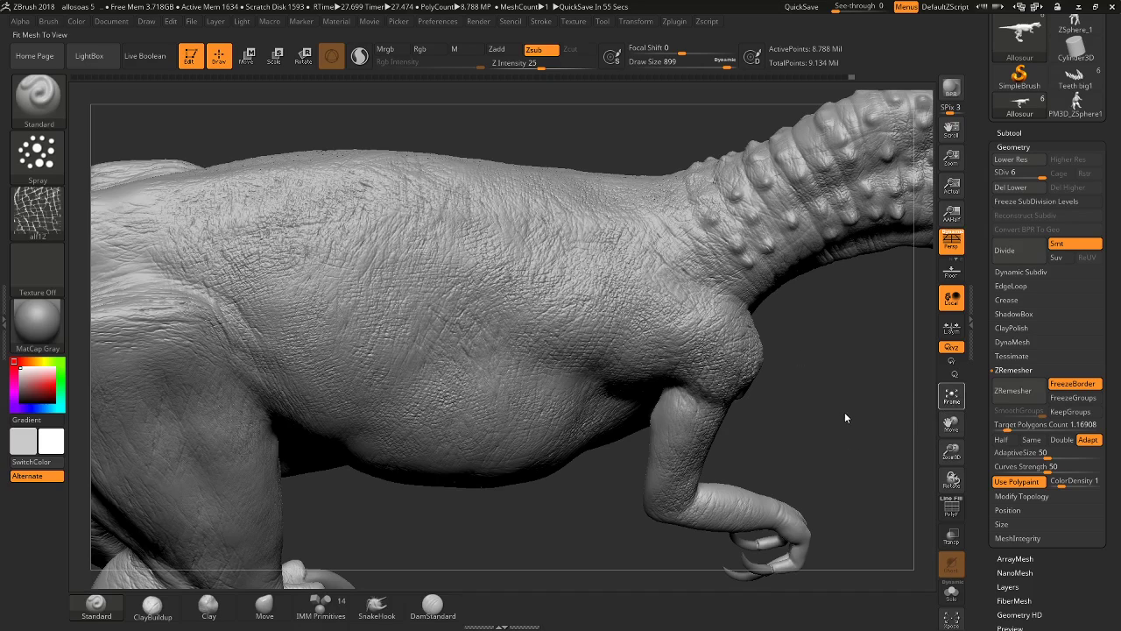
Frame the whole Allosaurus, then orbit back to a side view of head, neck and flank.
click(951, 396)
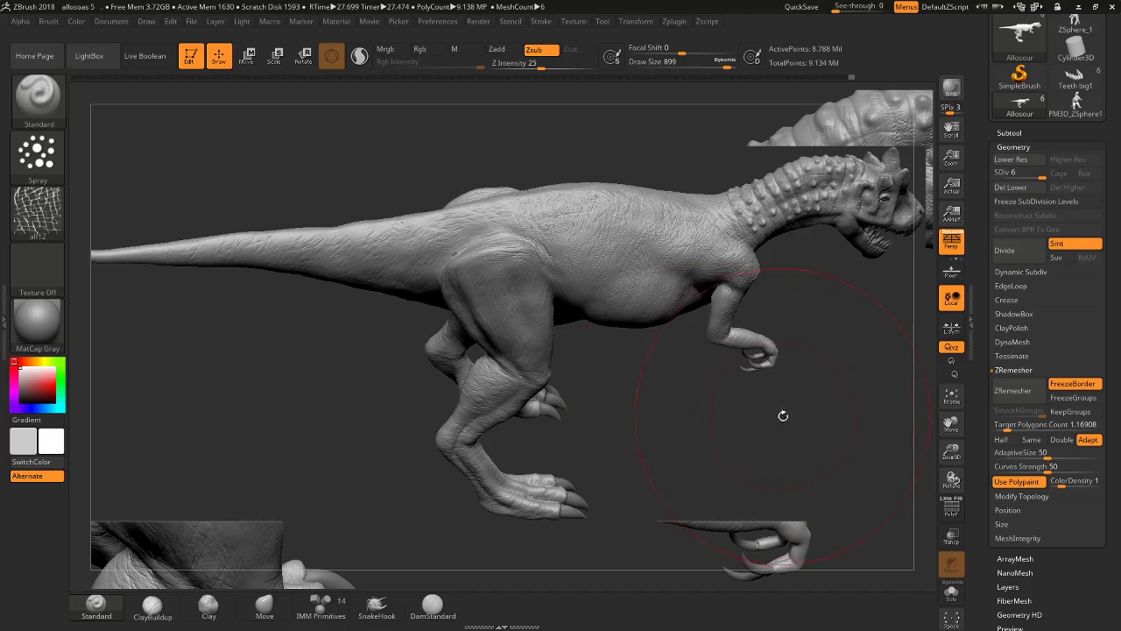
ctrl+right_drag(818, 391, 815, 327)
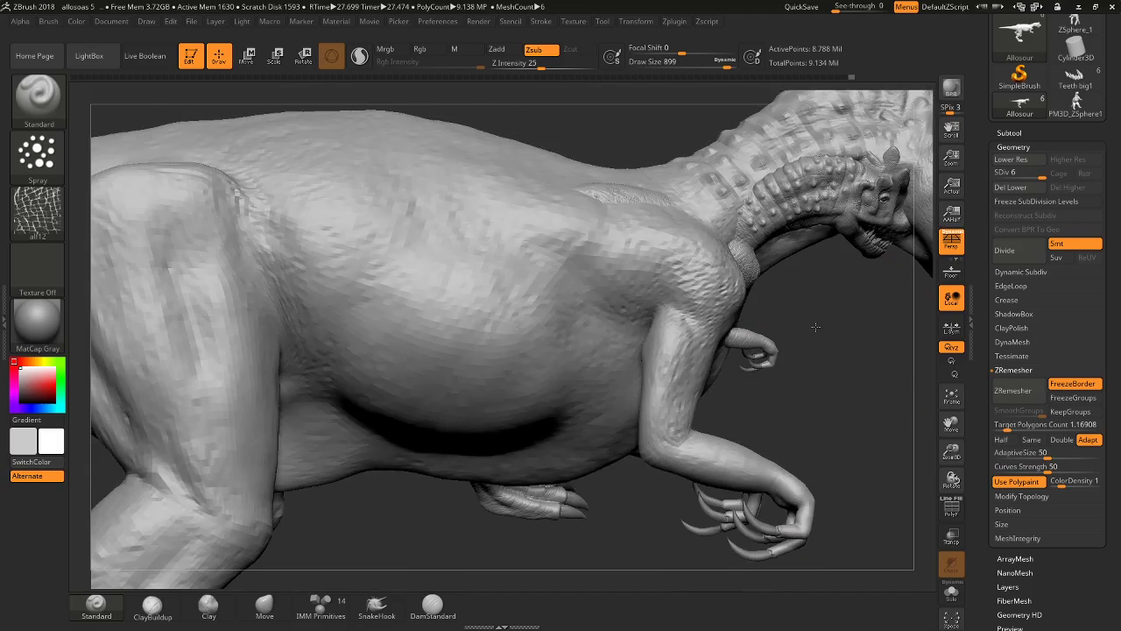
ctrl+shift+click(816, 327)
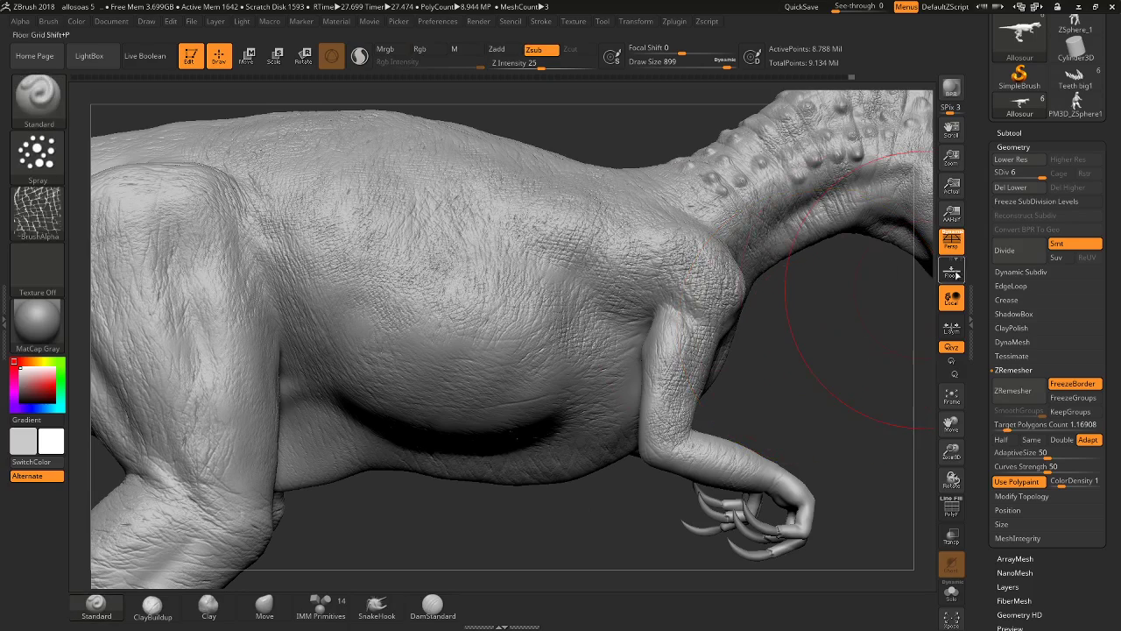
drag(812, 335, 775, 333)
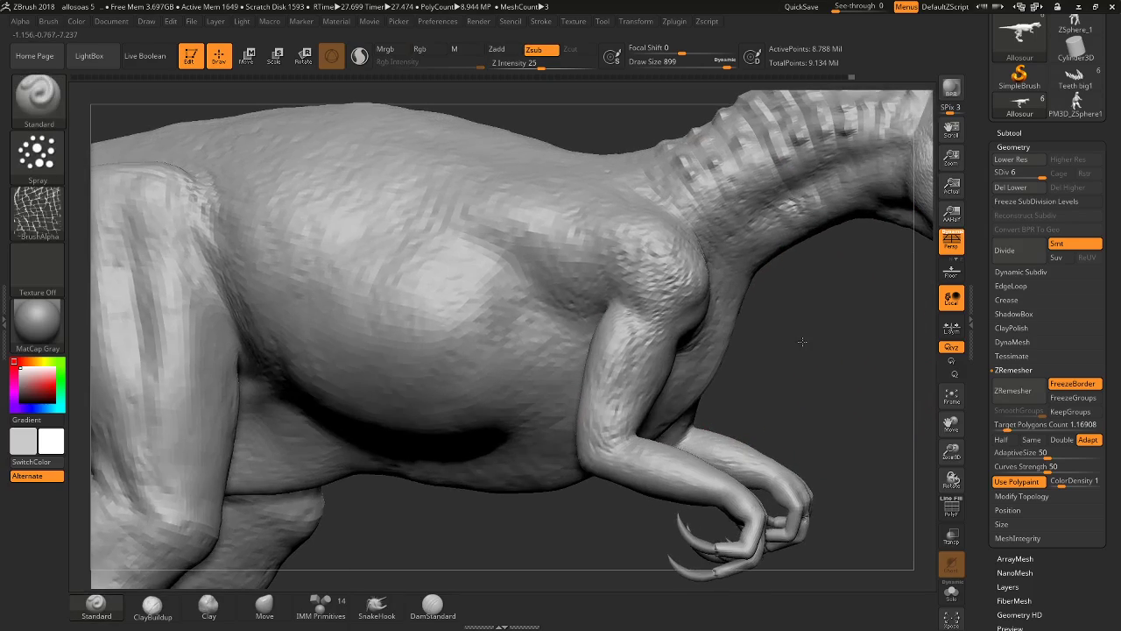
ctrl+shift+click(776, 333)
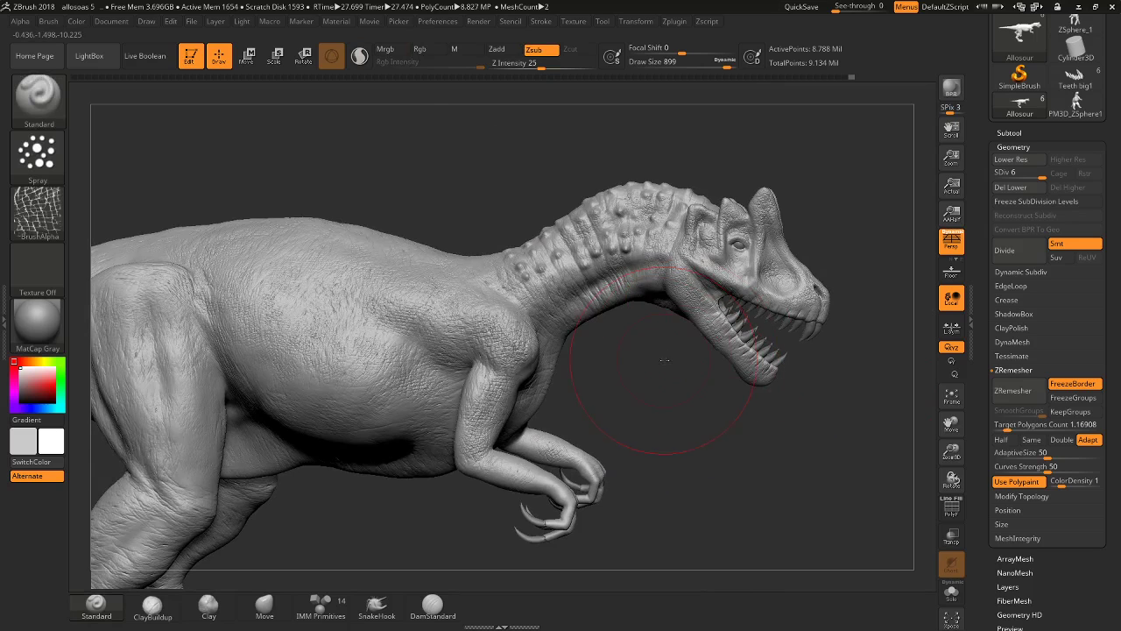
drag(671, 356, 717, 348)
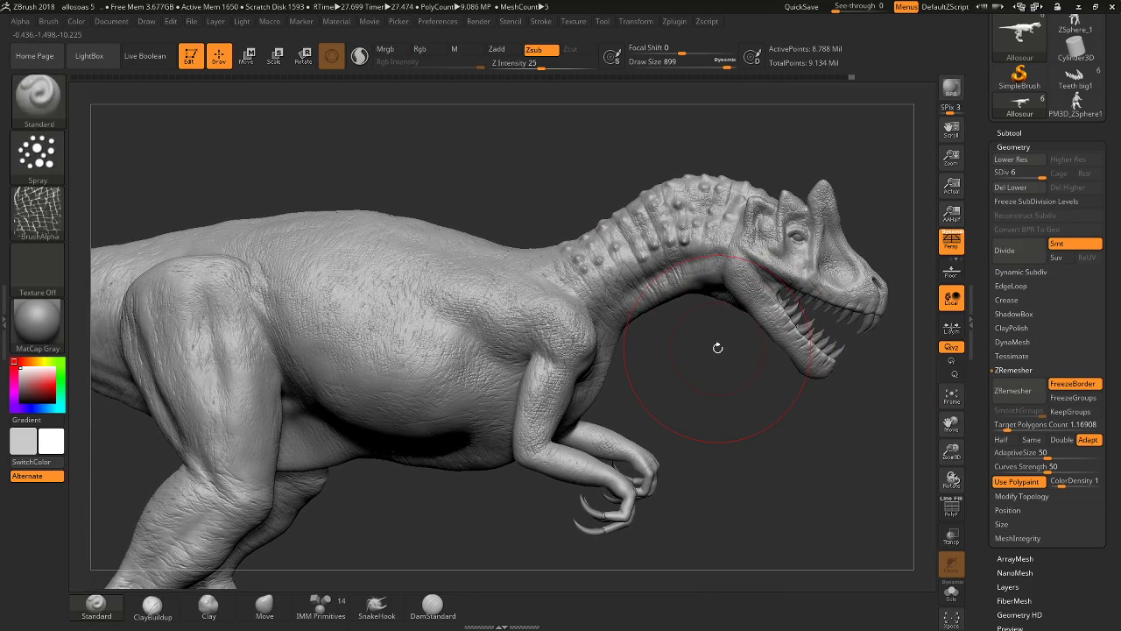
Save the sculpt project.
key(ctrl)
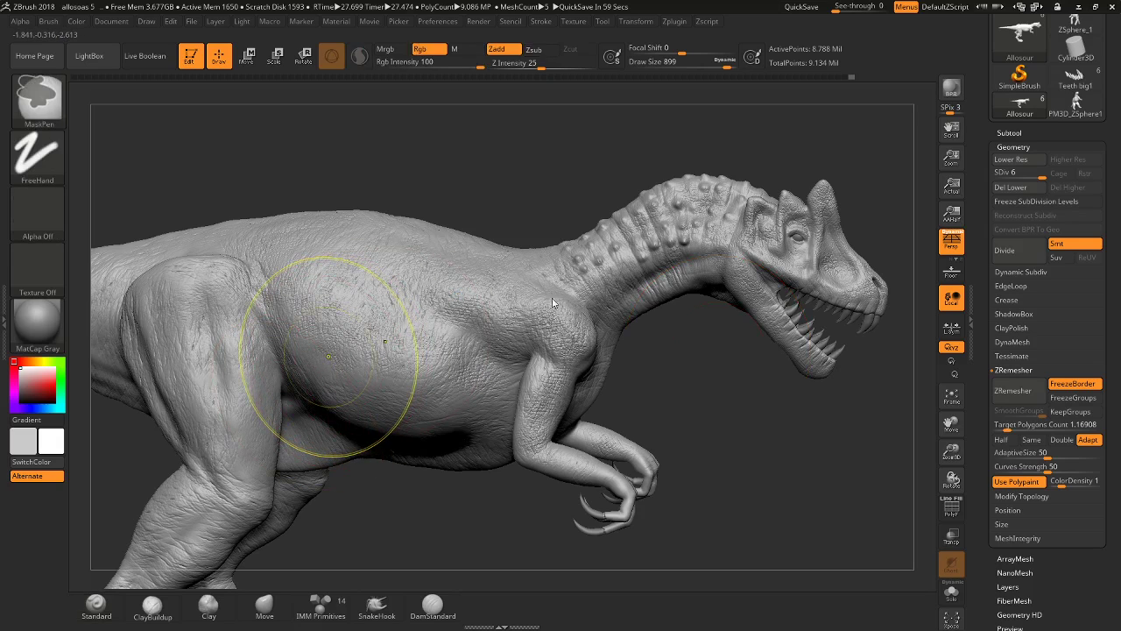
key(ctrl+s)
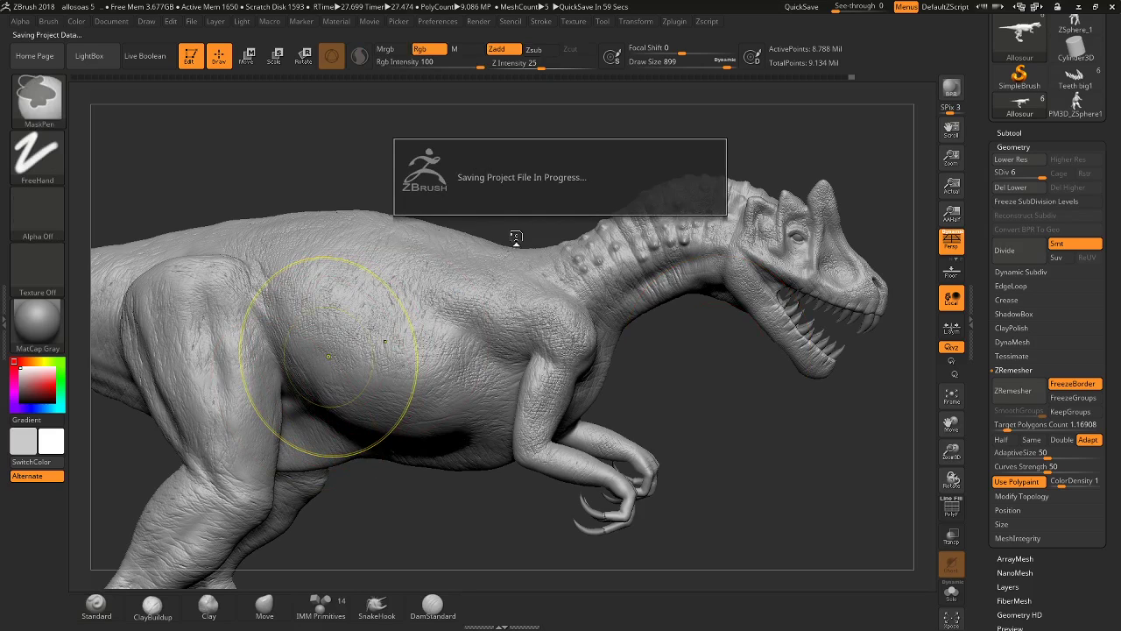
key(alt)
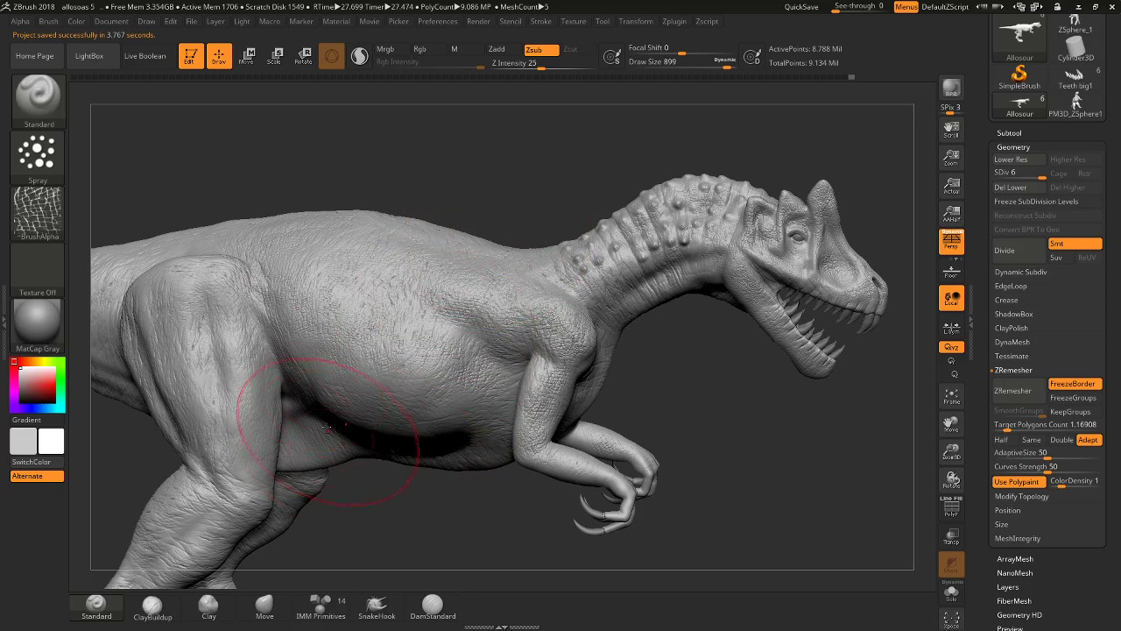
Spray skin texture on the belly, shrink the brush, and undo a stray mask stroke.
drag(375, 315, 398, 355)
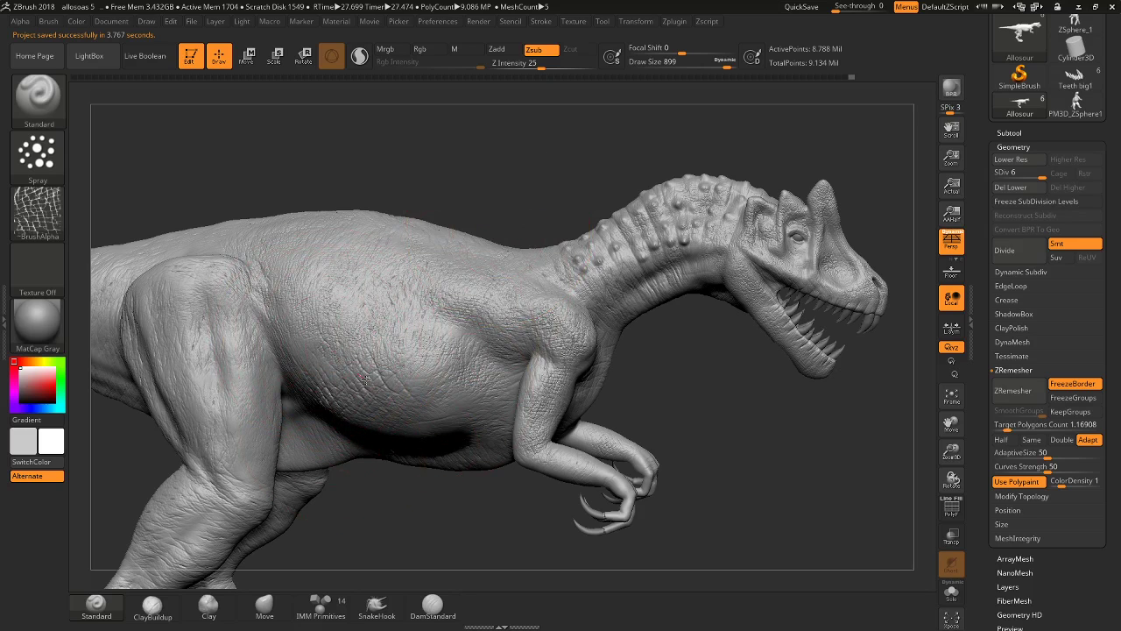
mouse_move(389, 505)
mouse_down()
mouse_move(413, 251)
mouse_move(417, 270)
mouse_move(346, 268)
mouse_up()
key(space)
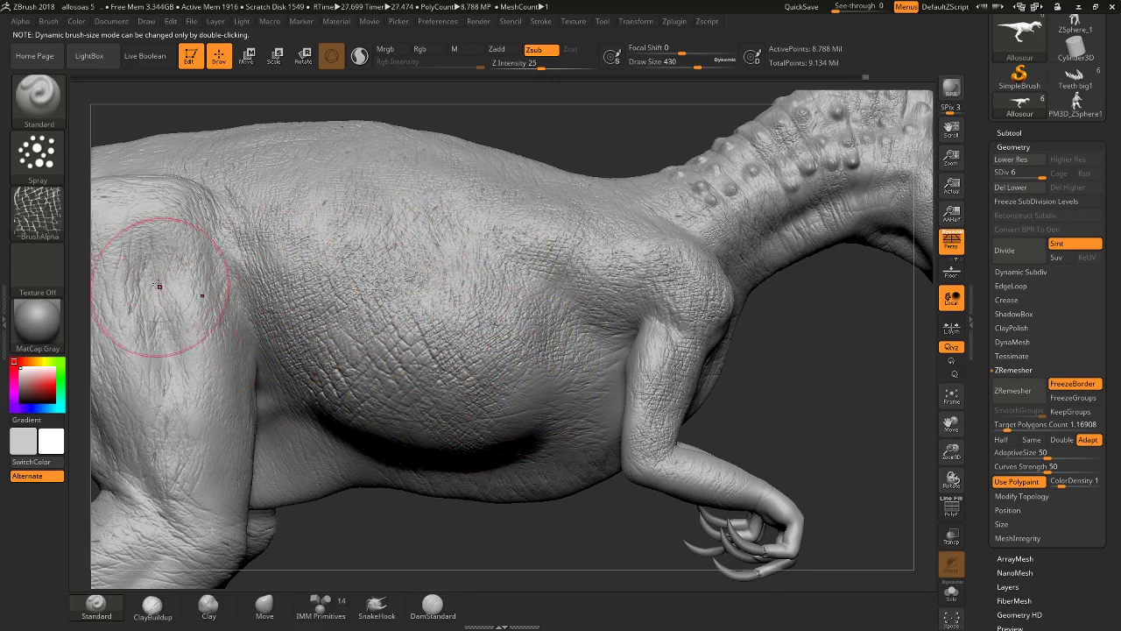
right_drag(388, 438, 296, 145)
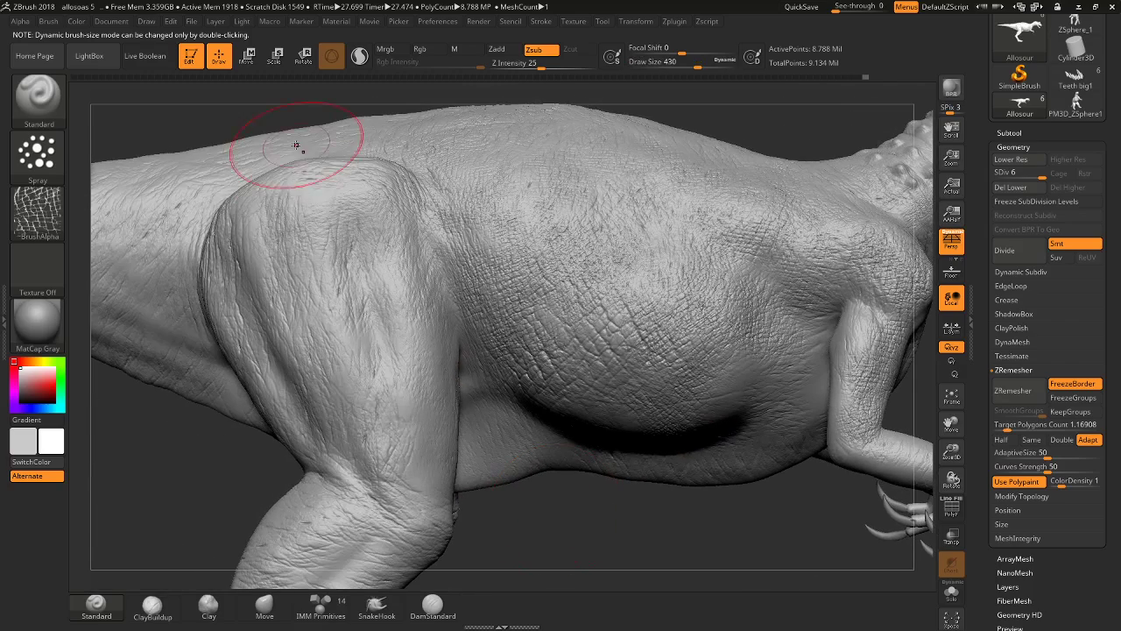
drag(281, 205, 388, 195)
key(ctrl)
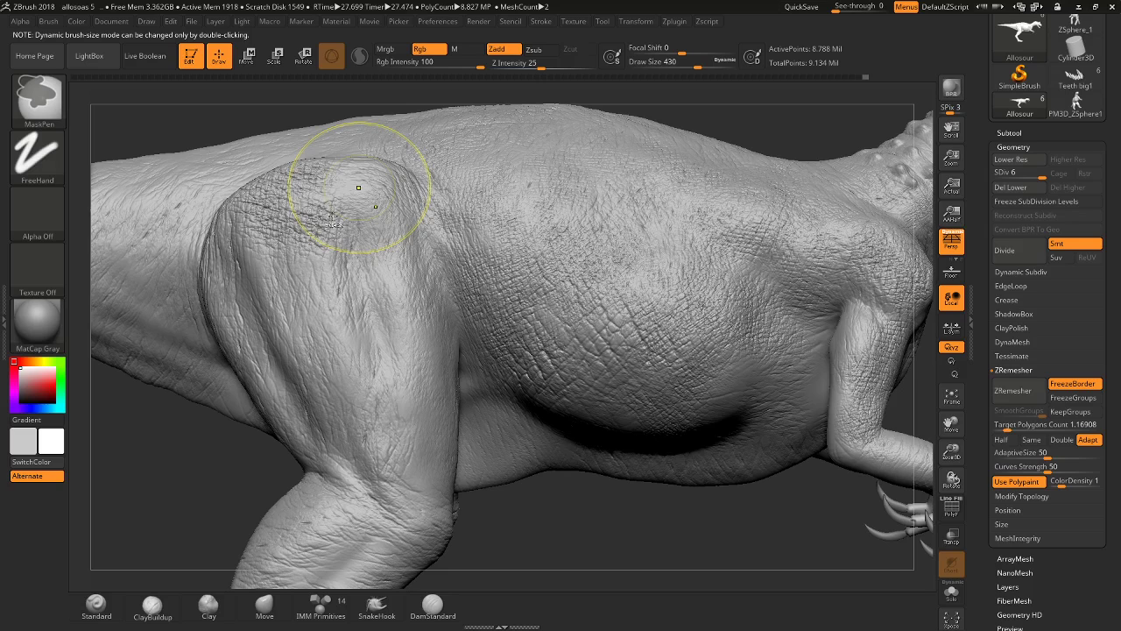
key(ctrl+z)
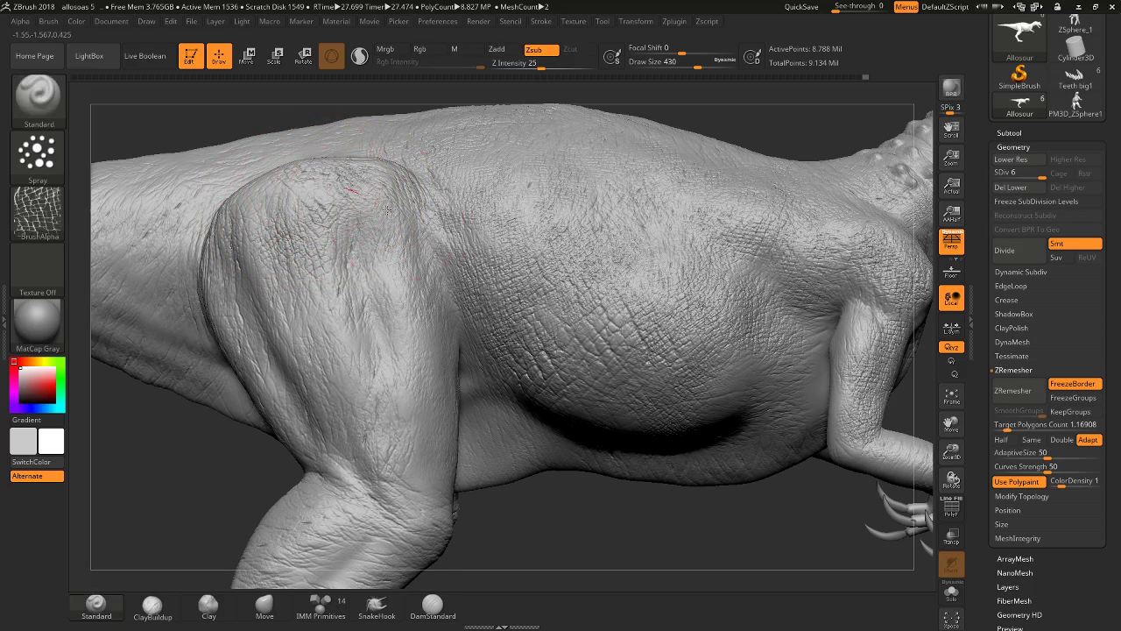
Spray reptile-skin texture over the upper thigh down to the knee.
drag(386, 210, 338, 225)
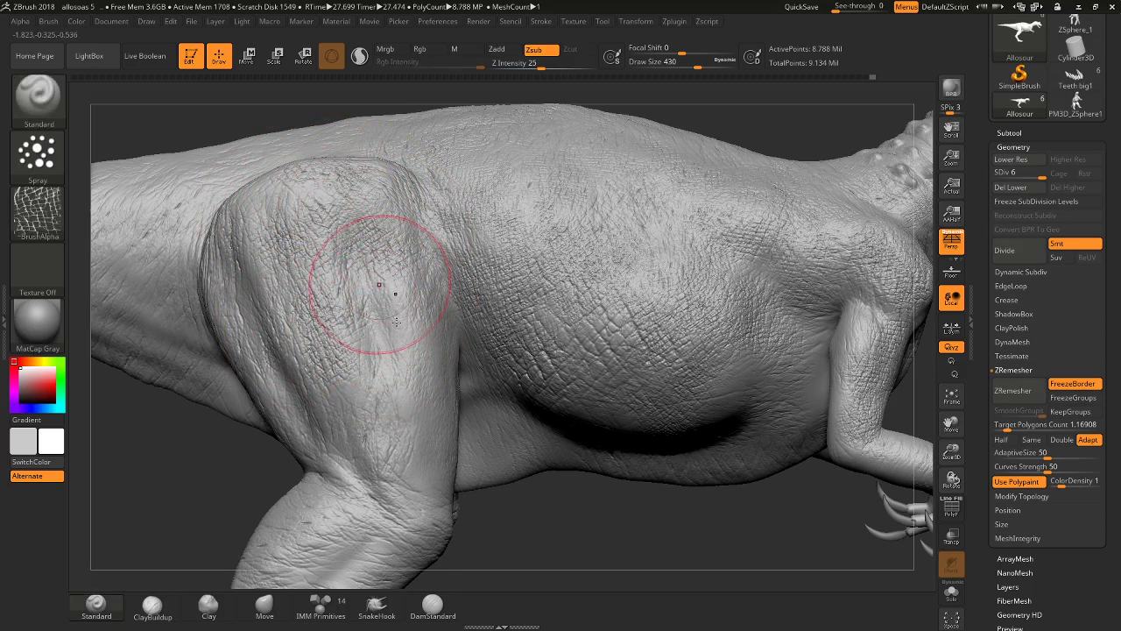
drag(396, 321, 374, 488)
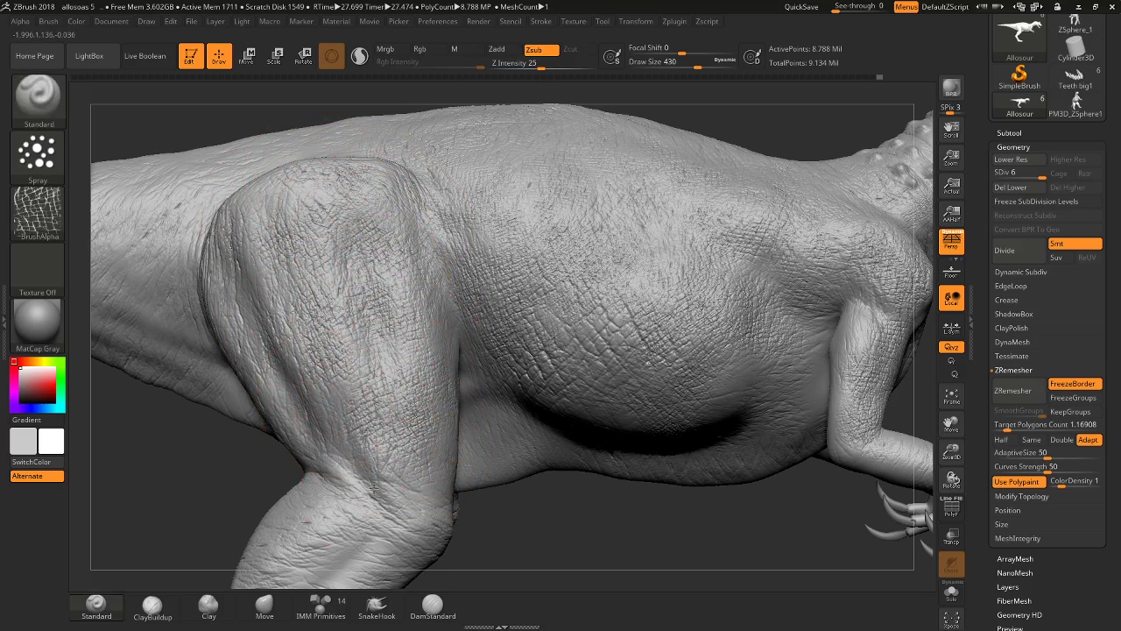
mouse_move(333, 263)
mouse_down()
mouse_move(250, 324)
mouse_move(289, 228)
mouse_up()
drag(263, 298, 332, 140)
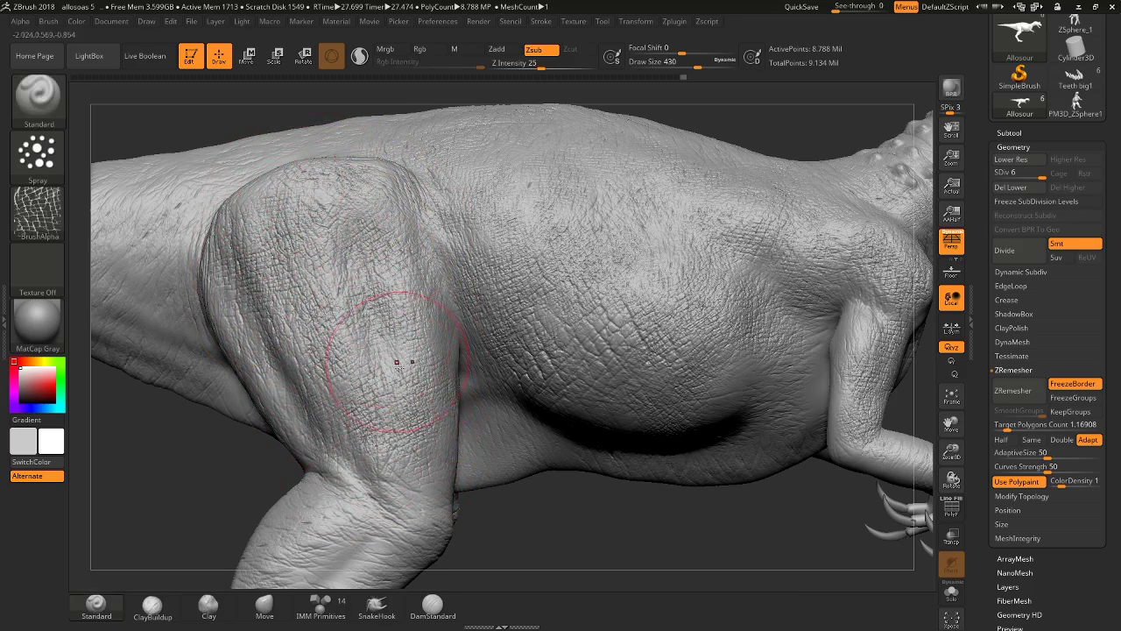
mouse_move(397, 361)
mouse_down()
mouse_move(295, 350)
mouse_move(385, 514)
mouse_up()
Spray reptile-skin texture onto the shin of the hind leg.
alt+drag(554, 534, 553, 385)
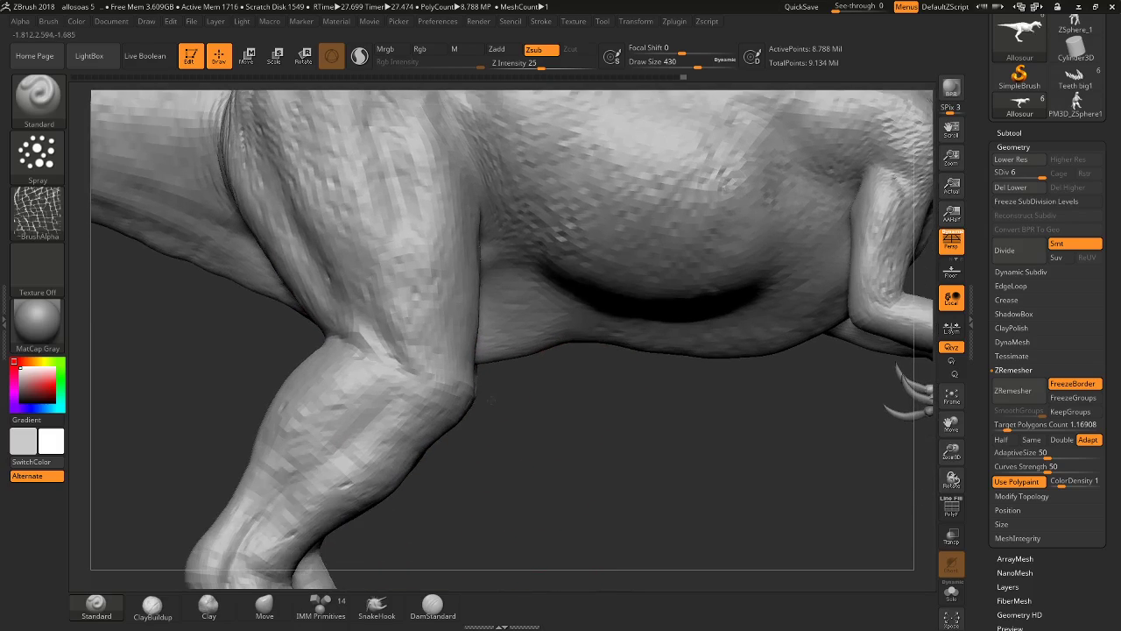
mouse_move(350, 368)
mouse_down()
mouse_move(303, 451)
mouse_move(308, 480)
mouse_up()
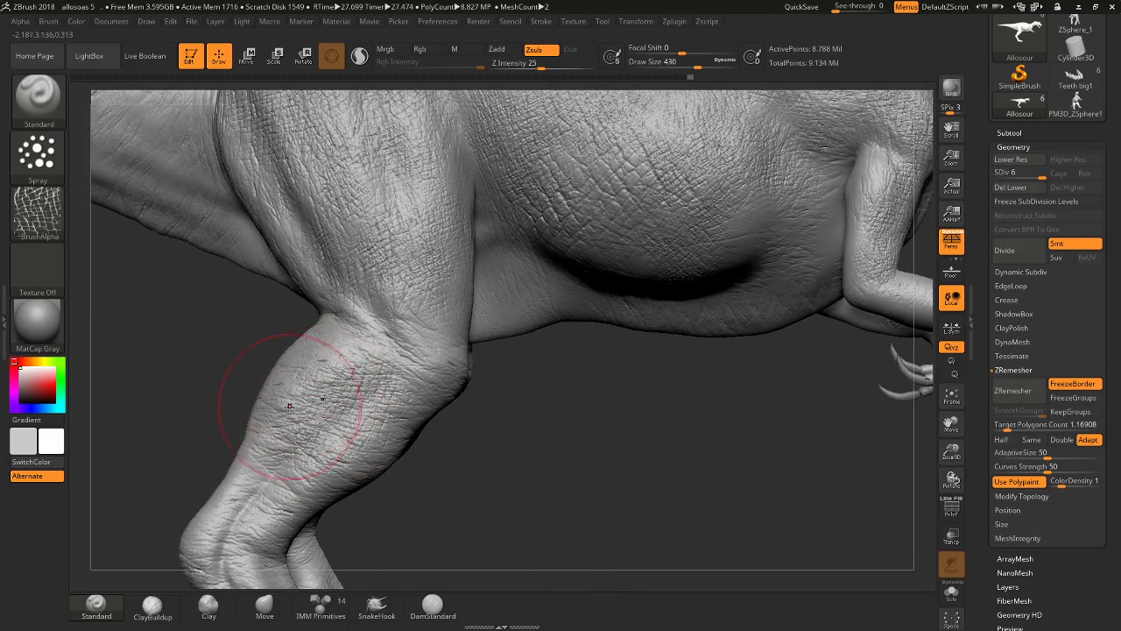
drag(309, 563, 321, 431)
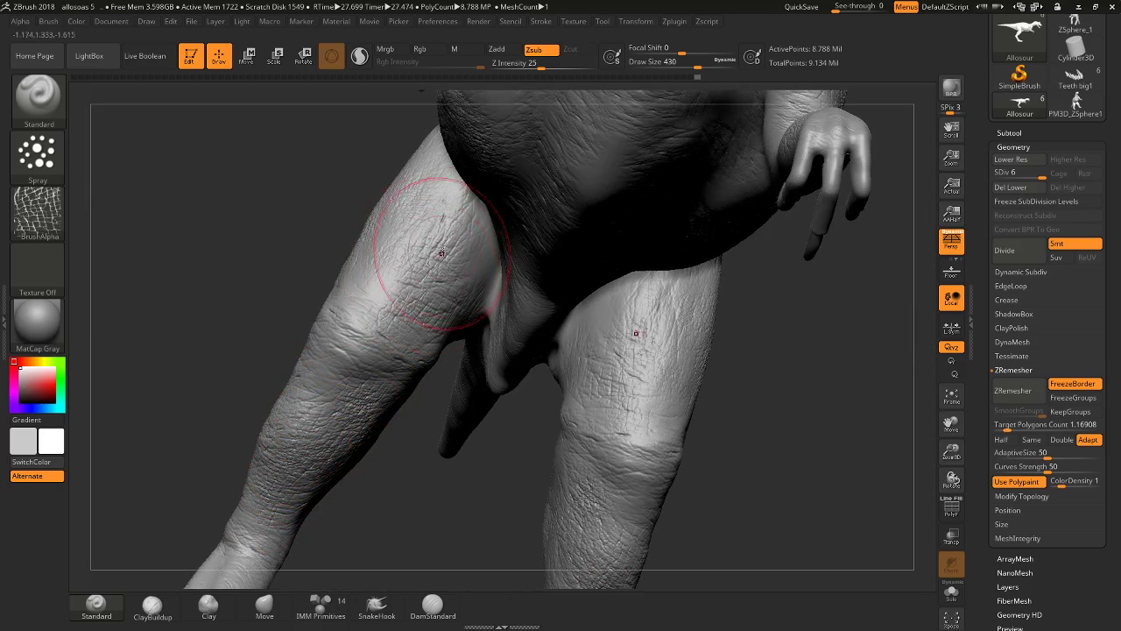
right_drag(675, 338, 730, 340)
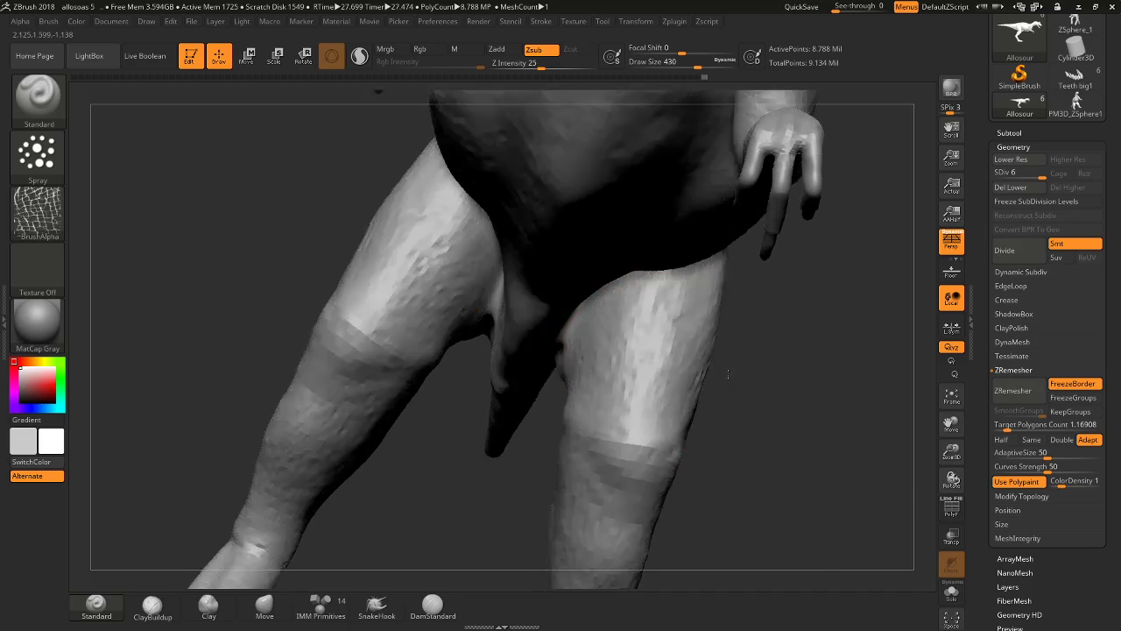
mouse_move(576, 425)
right_down()
mouse_move(372, 426)
mouse_move(643, 263)
right_up()
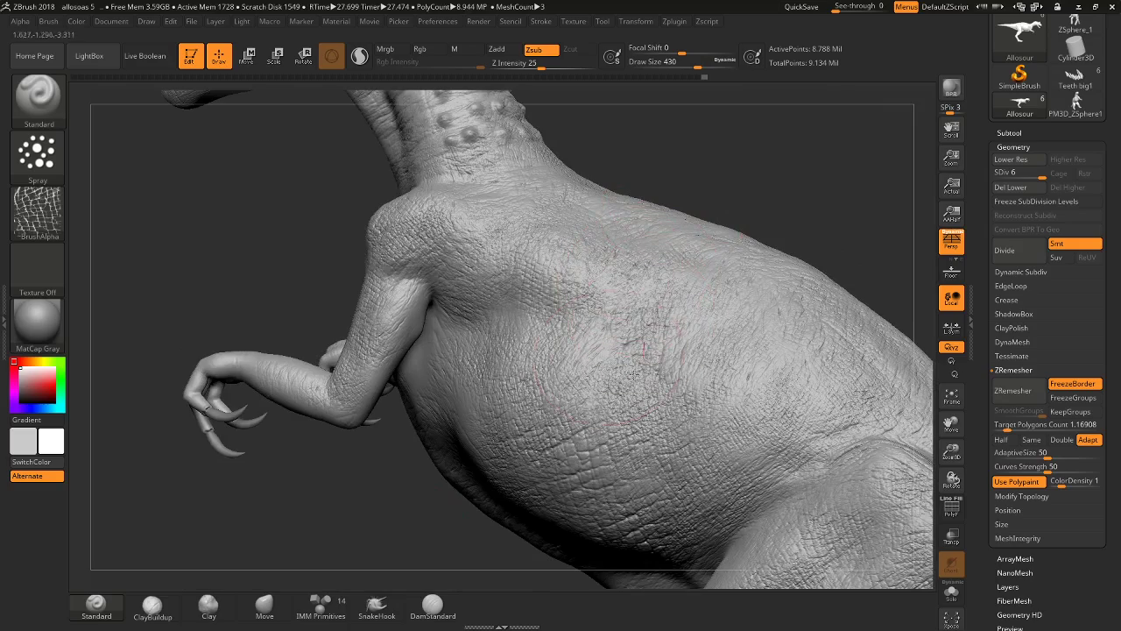
right_drag(303, 248, 289, 396)
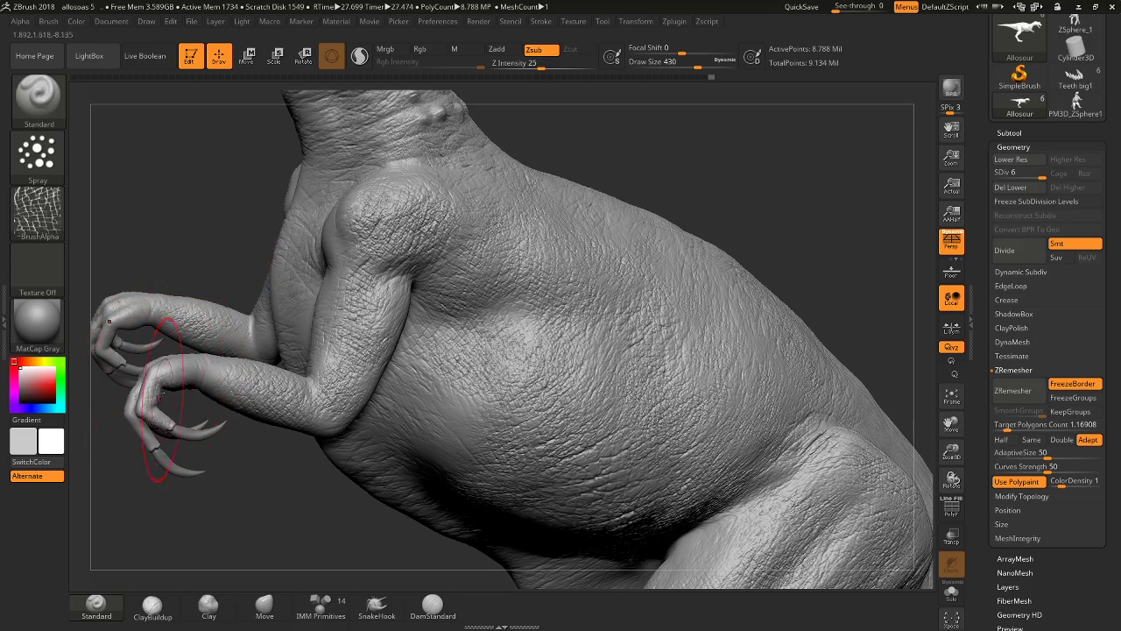
right_drag(197, 239, 137, 370)
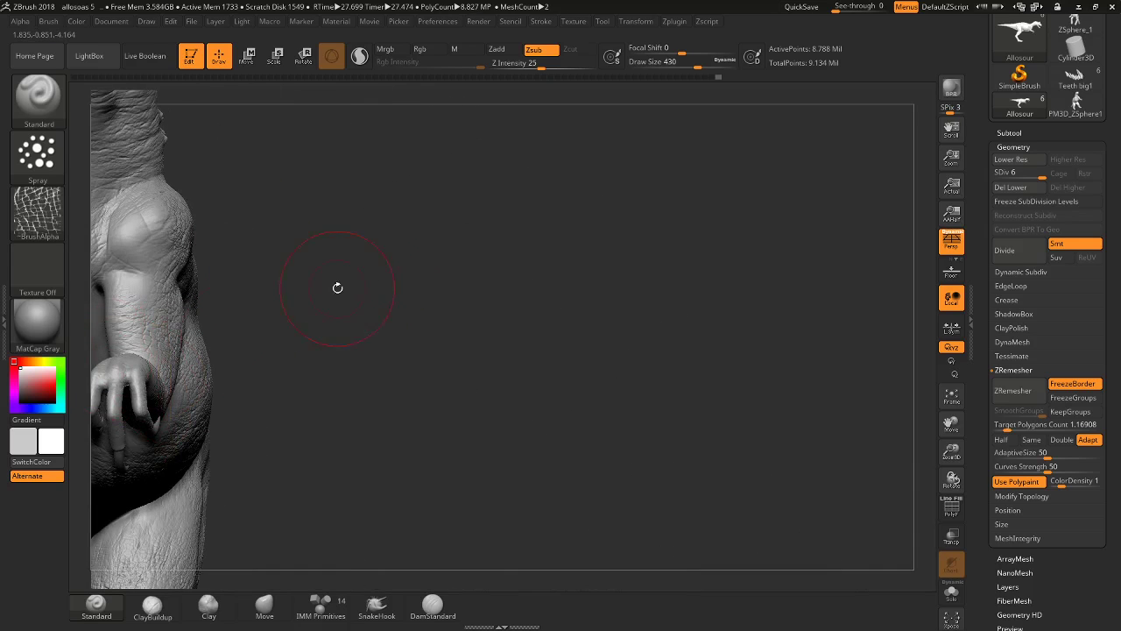
mouse_move(337, 287)
right_down()
mouse_move(415, 362)
mouse_move(469, 324)
mouse_move(463, 280)
right_up()
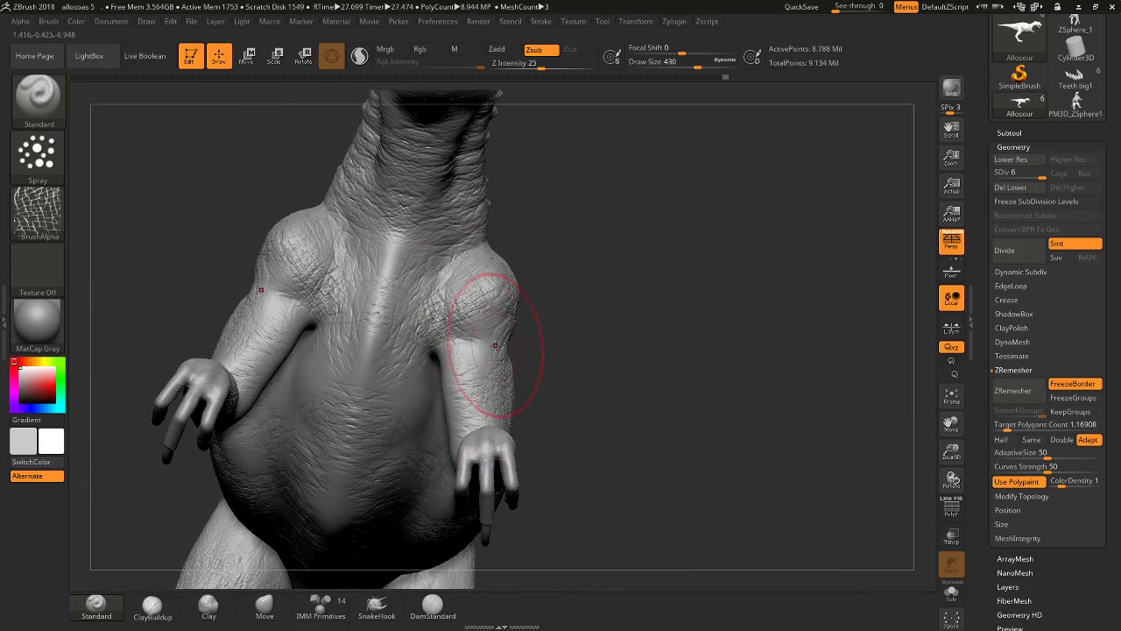
right_drag(578, 183, 569, 377)
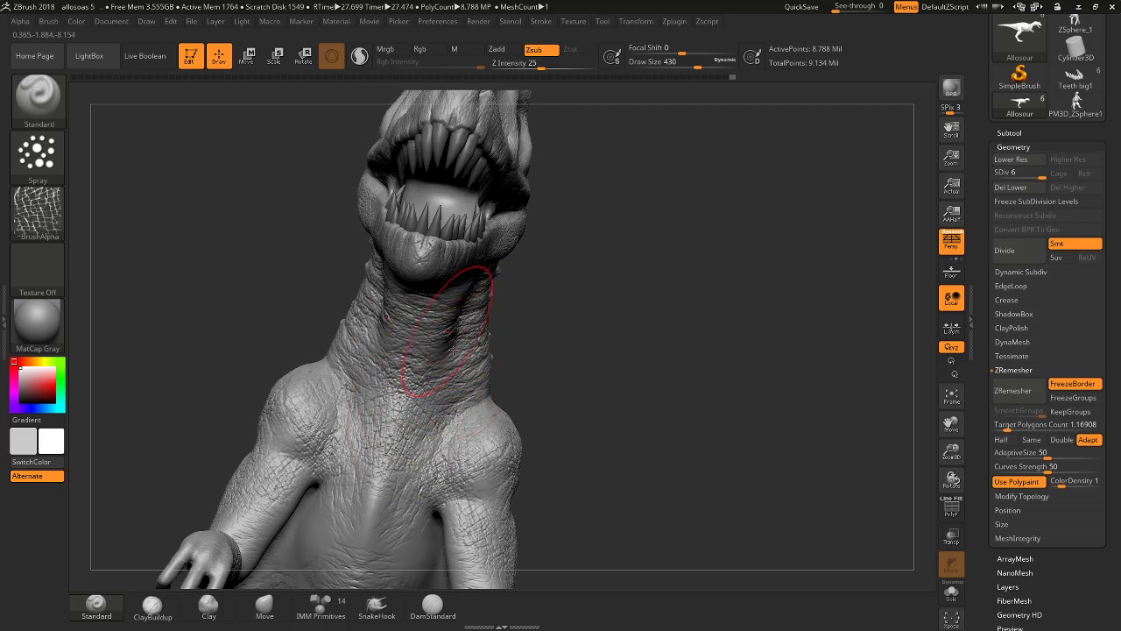
right_drag(452, 351, 385, 201)
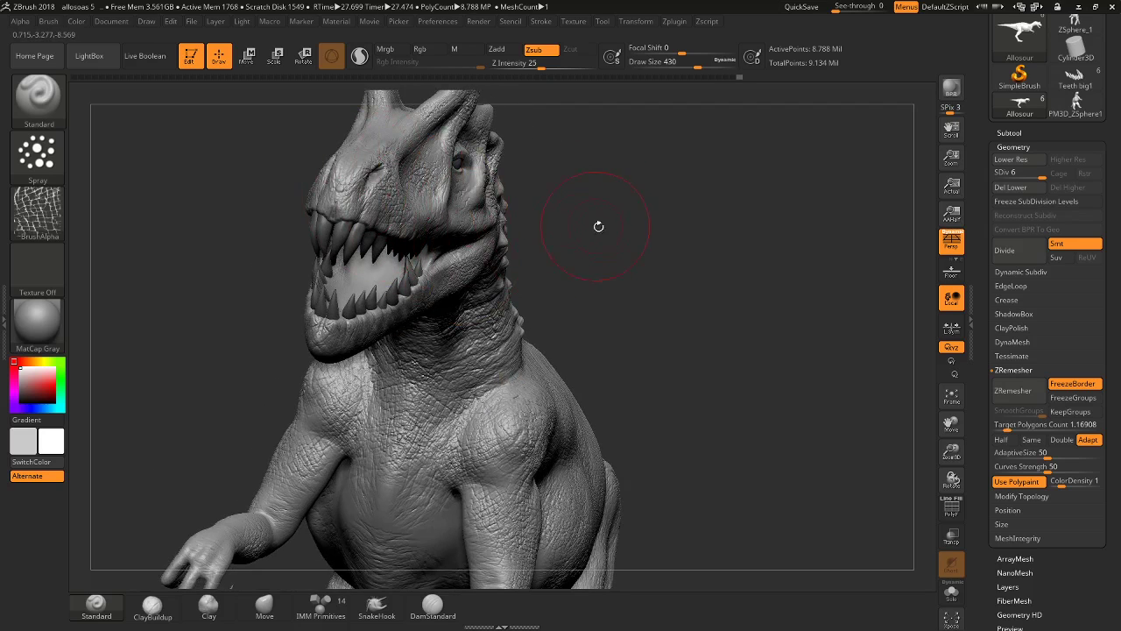
mouse_move(598, 226)
right_down()
mouse_move(456, 289)
mouse_move(356, 316)
mouse_move(376, 213)
right_up()
mouse_move(388, 288)
right_down()
mouse_move(409, 138)
mouse_move(797, 245)
mouse_move(783, 250)
mouse_move(739, 217)
mouse_move(515, 140)
mouse_move(338, 278)
right_up()
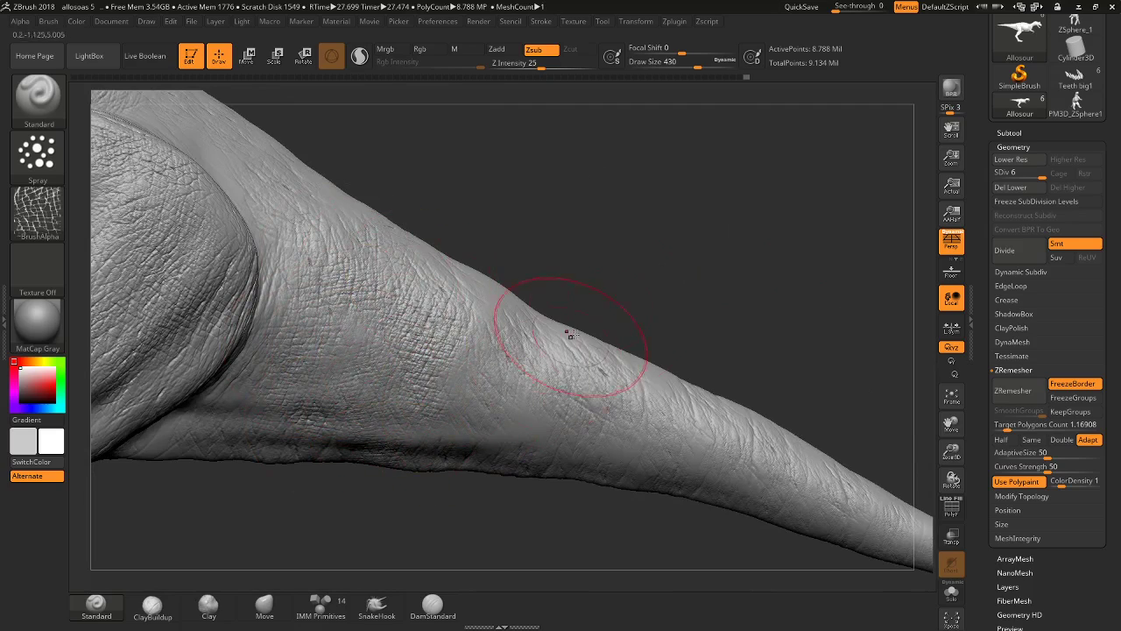
Spray wrinkles at the tail base and enlarge the brush to Draw Size 714.
right_drag(538, 325, 531, 343)
drag(531, 344, 575, 413)
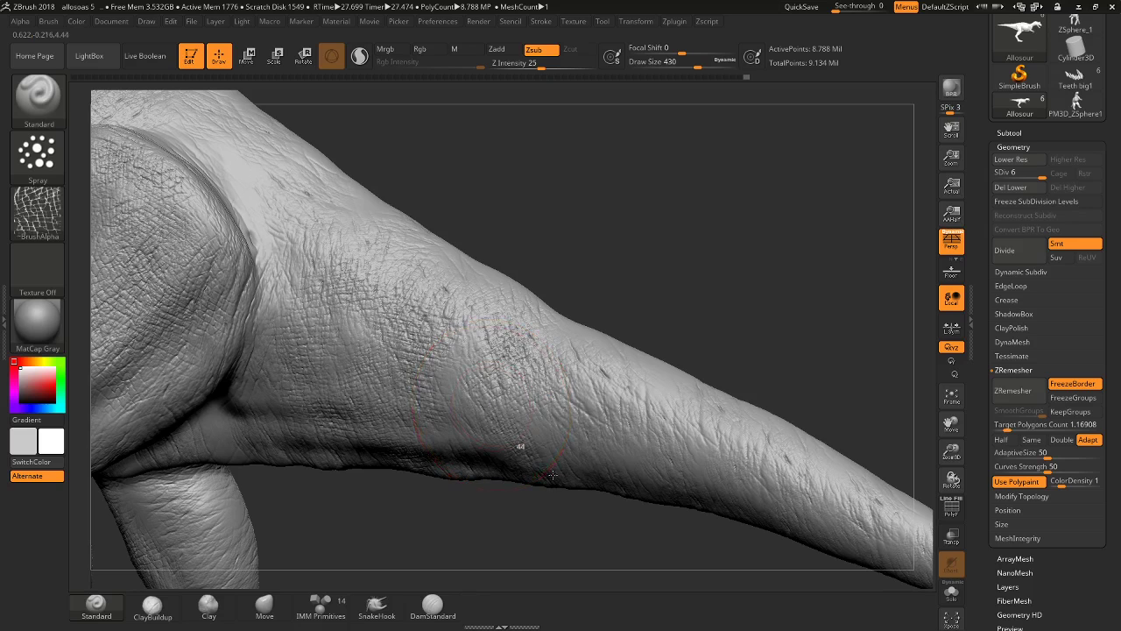
key(space)
drag(688, 328, 751, 327)
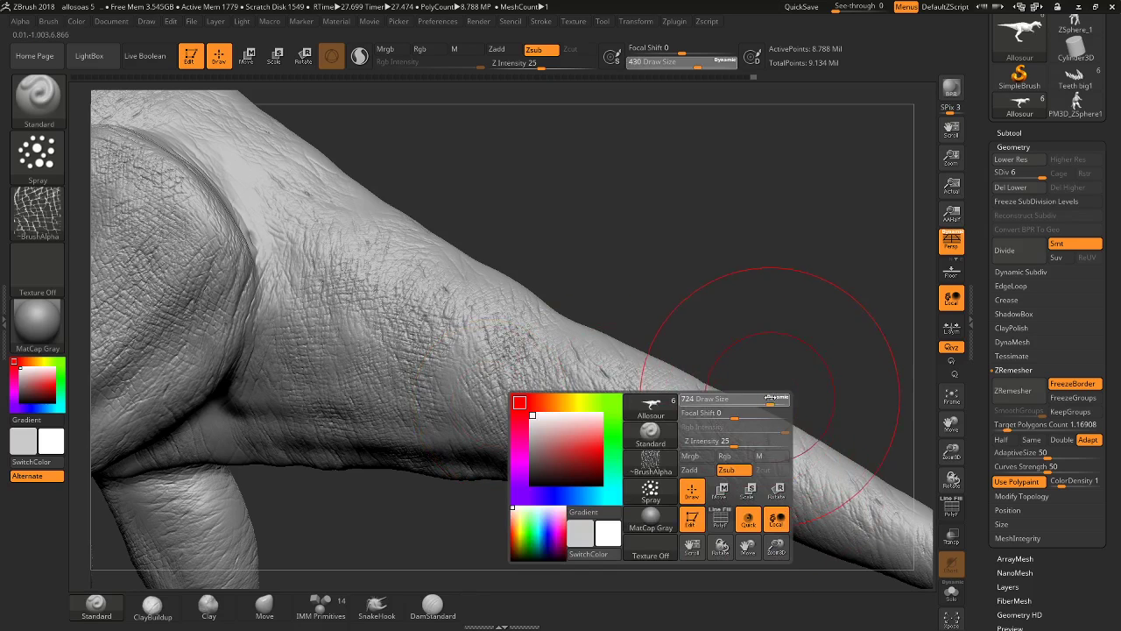
Spray wrinkle texture along the upper tail out to its tip.
right_drag(705, 452, 624, 350)
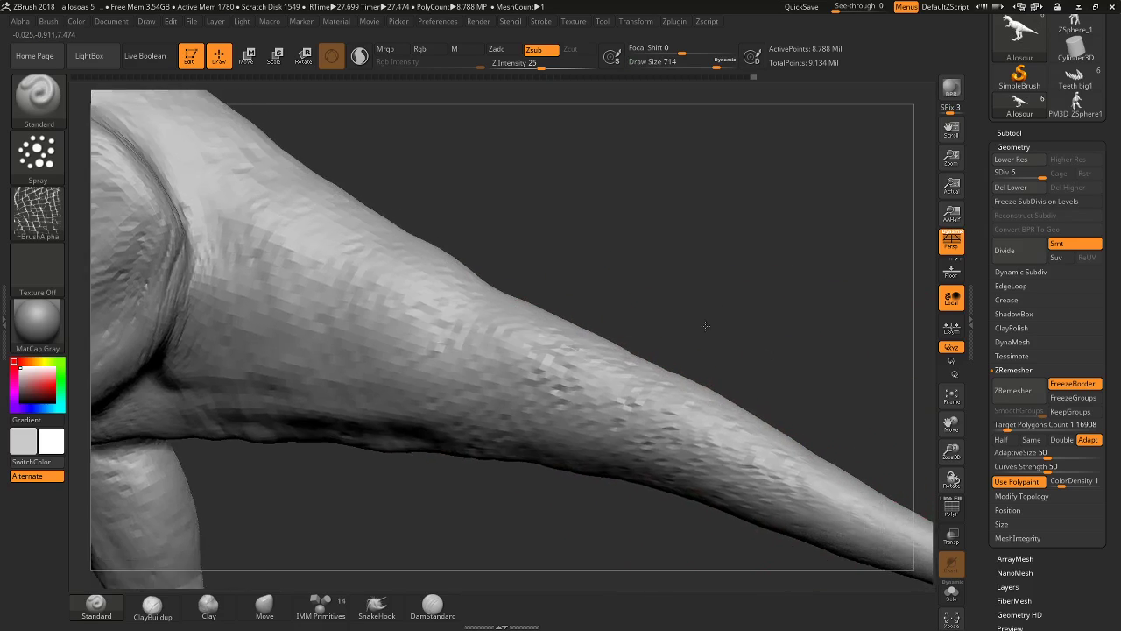
drag(624, 351, 811, 442)
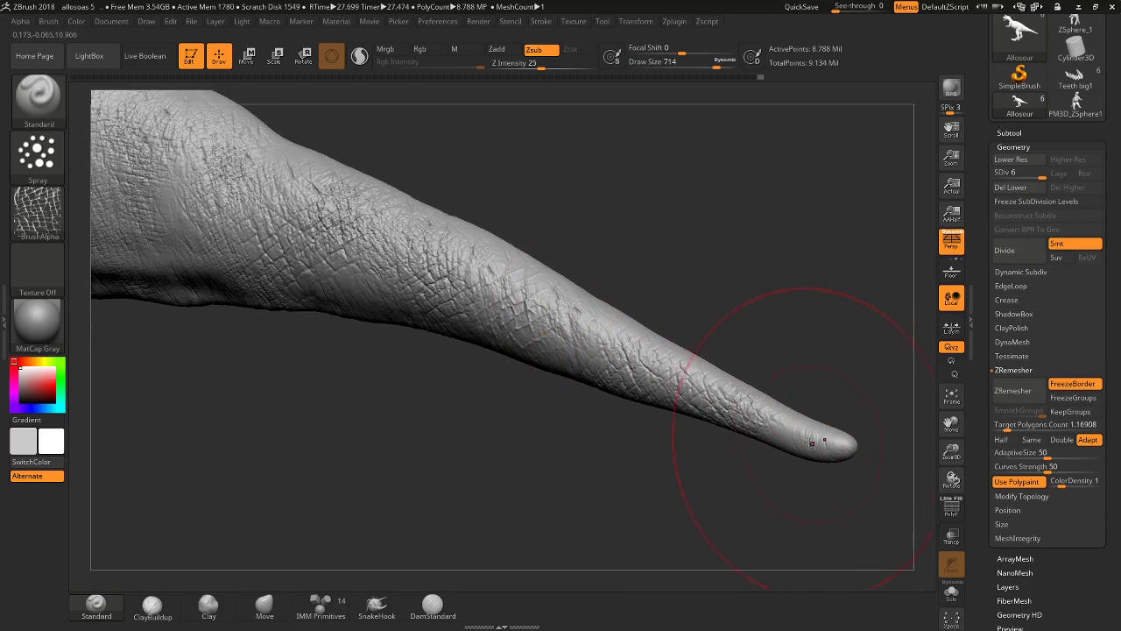
alt+right_drag(297, 338, 248, 180)
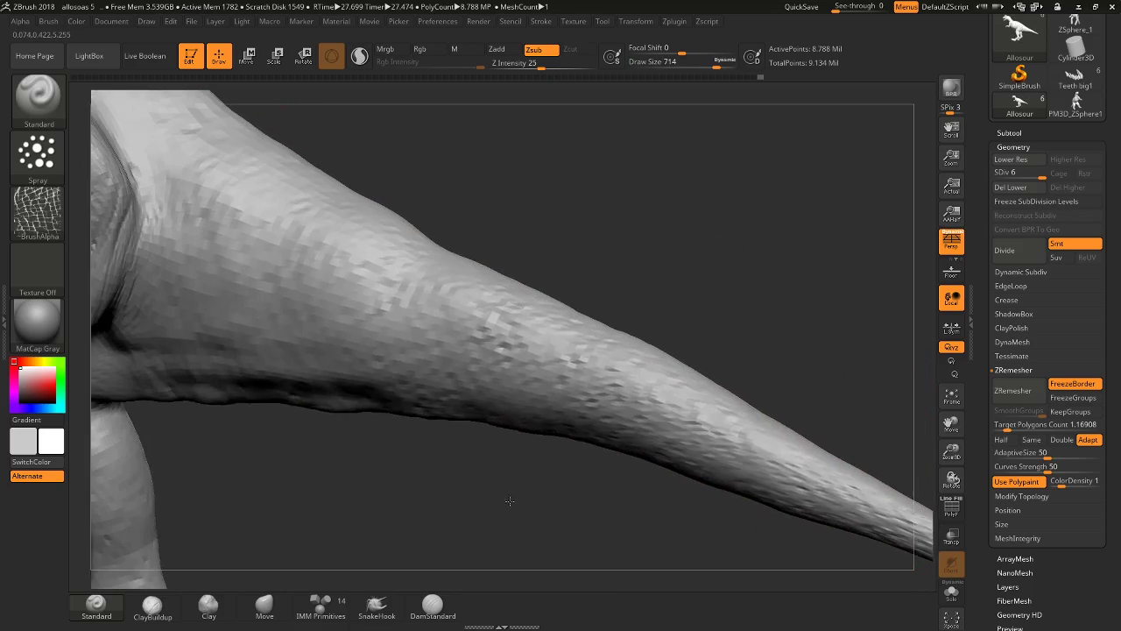
mouse_move(248, 181)
mouse_down()
mouse_move(275, 150)
mouse_move(262, 188)
mouse_move(237, 187)
mouse_move(243, 388)
mouse_up()
mouse_move(398, 280)
right_down()
mouse_move(569, 307)
mouse_move(443, 303)
mouse_move(610, 244)
mouse_move(526, 305)
mouse_move(387, 374)
right_up()
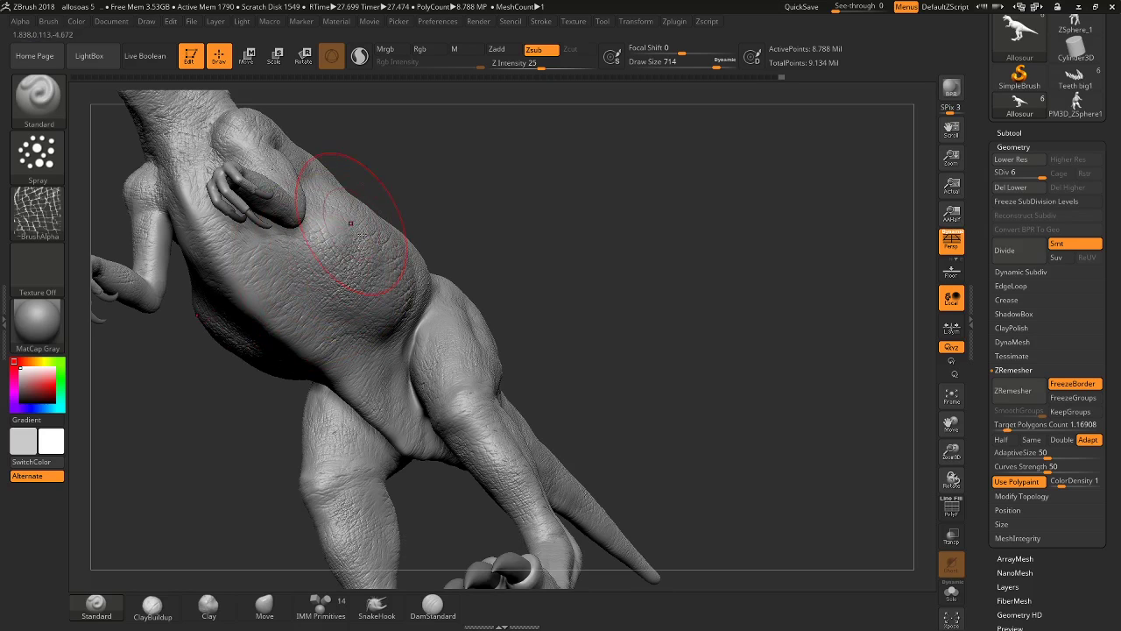
Frame the neck and head, shrink the brush to Draw Size 245, and open the Alpha library.
mouse_move(513, 342)
right_down()
mouse_move(604, 327)
mouse_move(598, 278)
mouse_move(622, 322)
mouse_move(639, 261)
mouse_move(645, 307)
mouse_move(794, 241)
right_up()
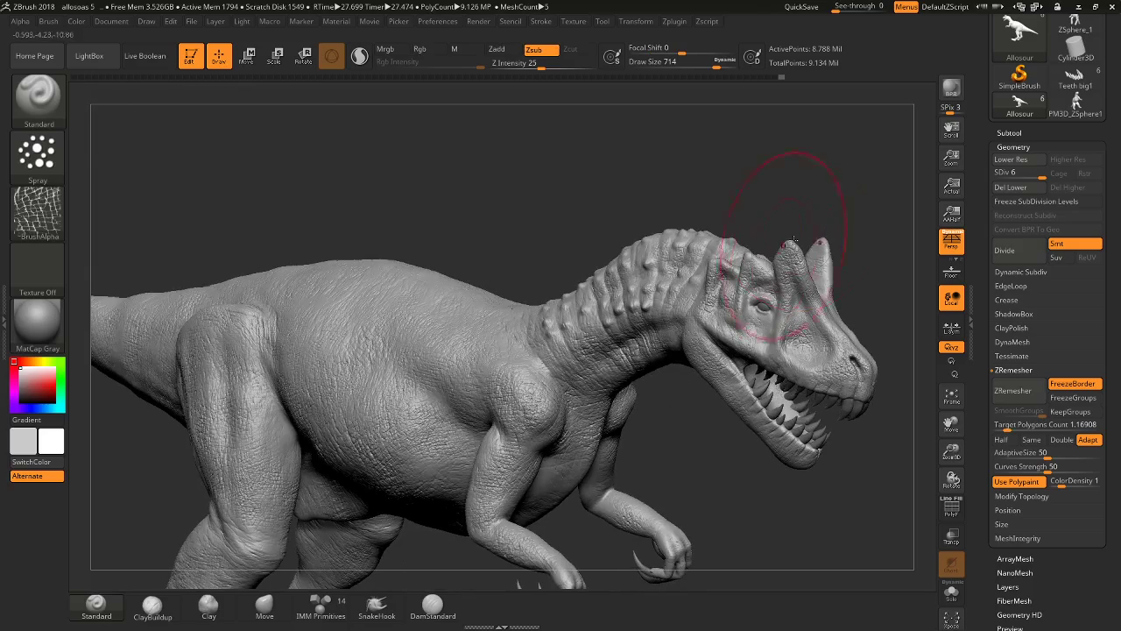
mouse_move(823, 190)
right_down()
mouse_move(798, 216)
mouse_move(726, 188)
right_up()
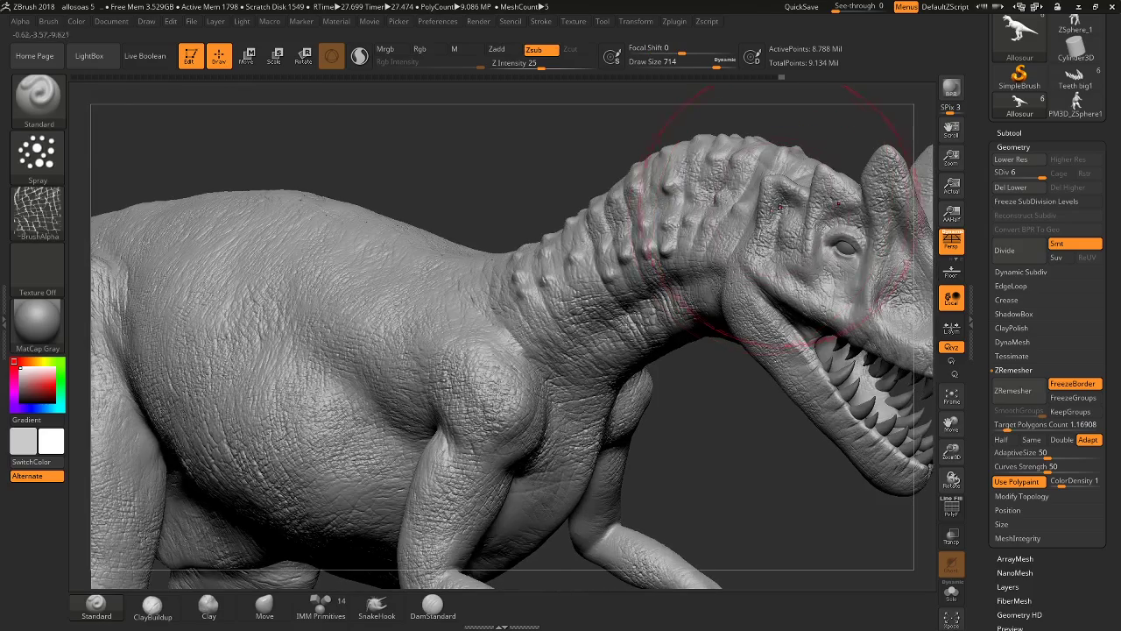
alt+right_drag(713, 396, 685, 368)
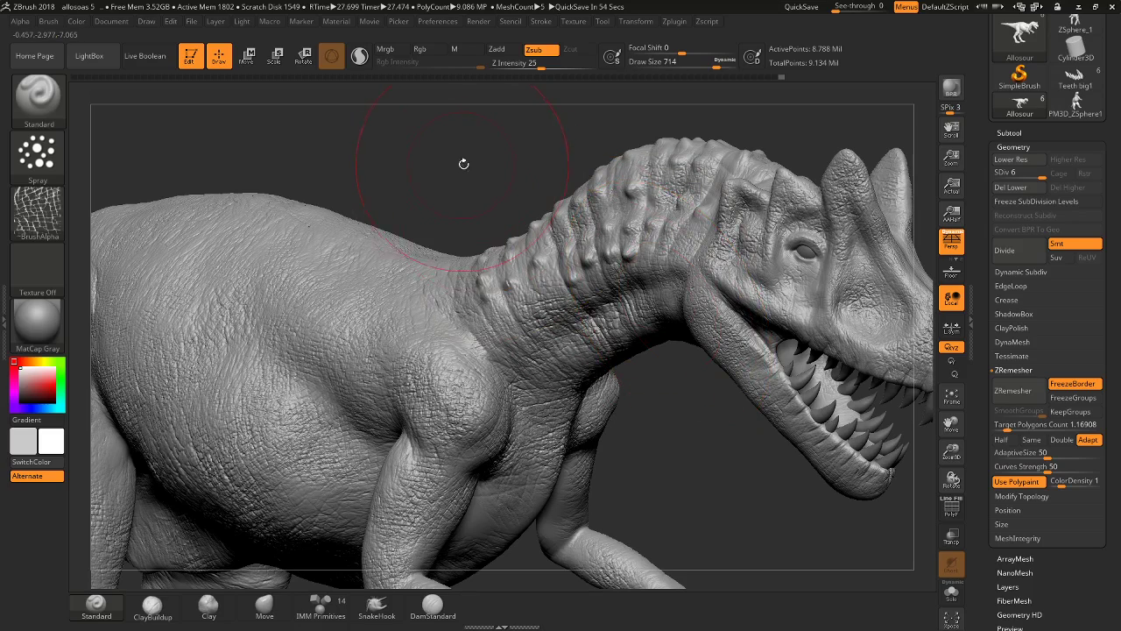
right_drag(463, 160, 445, 165)
drag(463, 137, 131, 197)
click(38, 211)
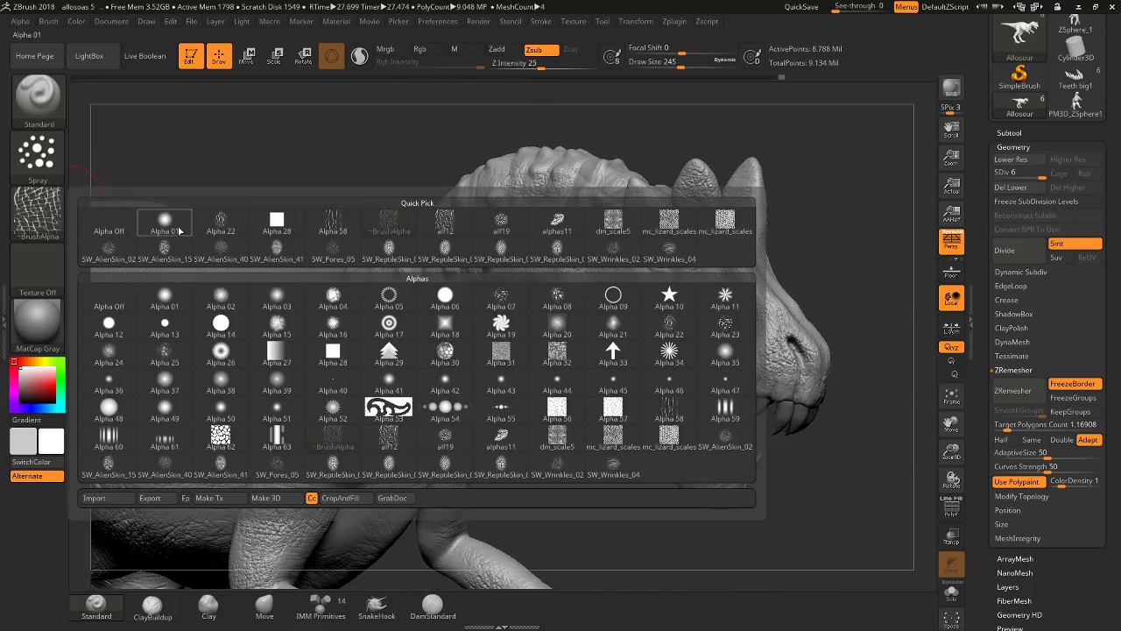
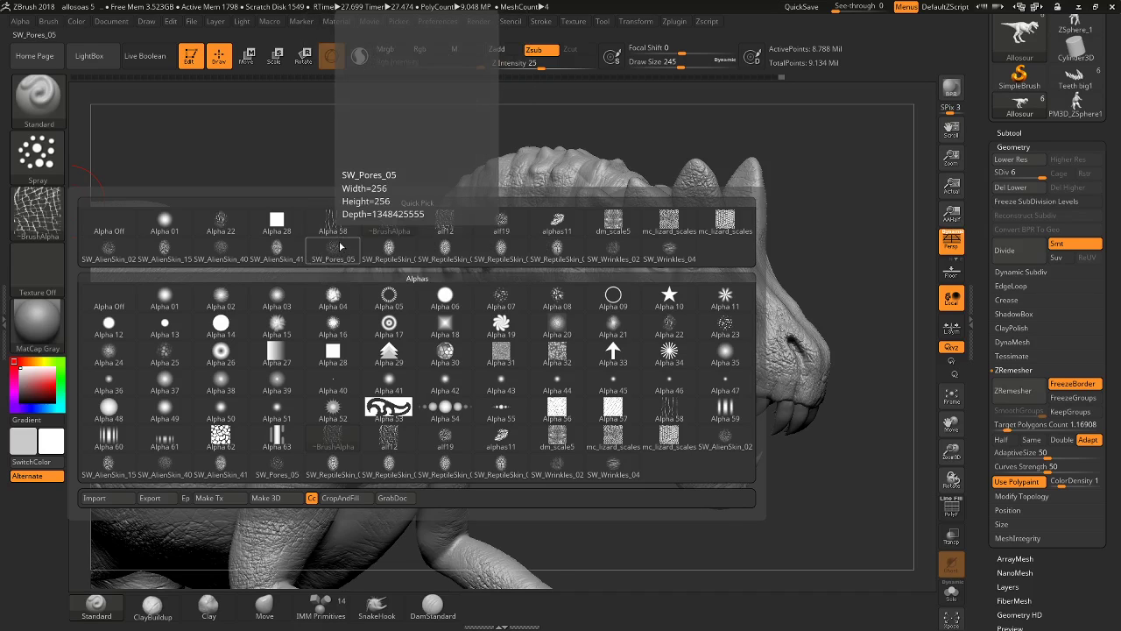
Stipple SW_Pores_05 pore detail onto the dinosaur's shoulder.
click(340, 251)
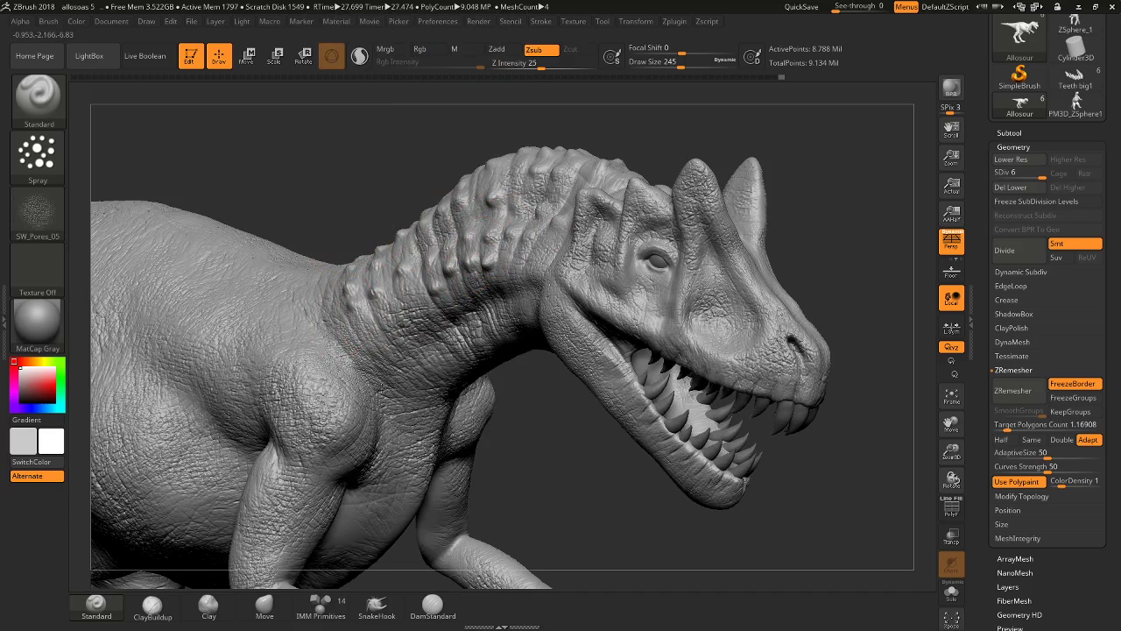
drag(350, 349, 324, 386)
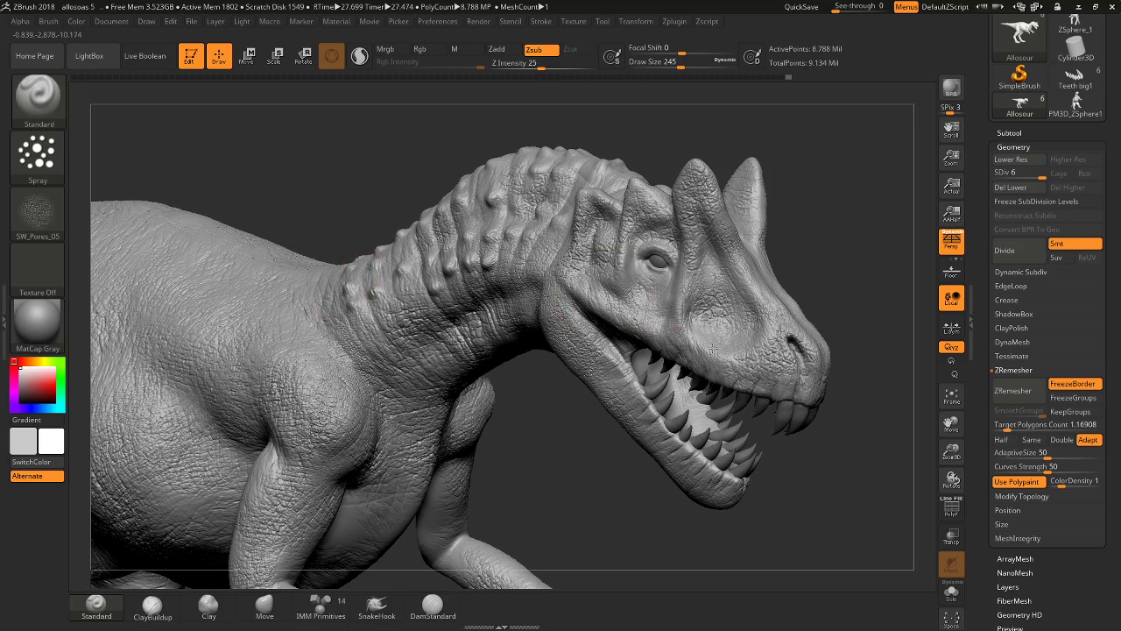
mouse_move(872, 237)
mouse_down()
mouse_move(833, 263)
mouse_move(856, 259)
mouse_move(826, 251)
mouse_up()
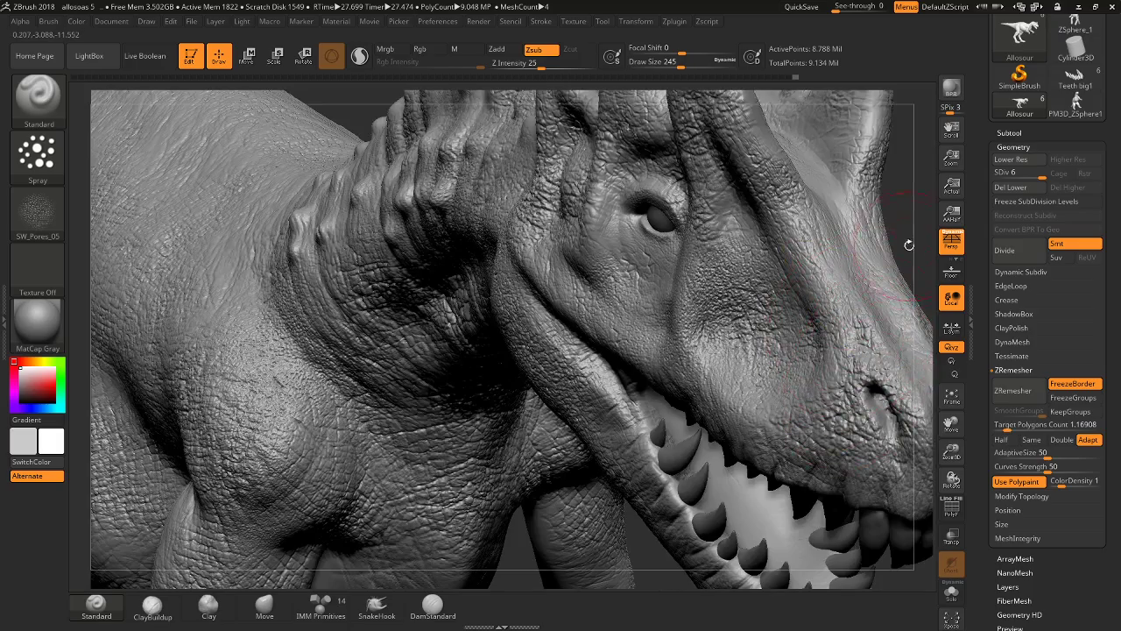
alt+drag(838, 351, 890, 204)
key(f)
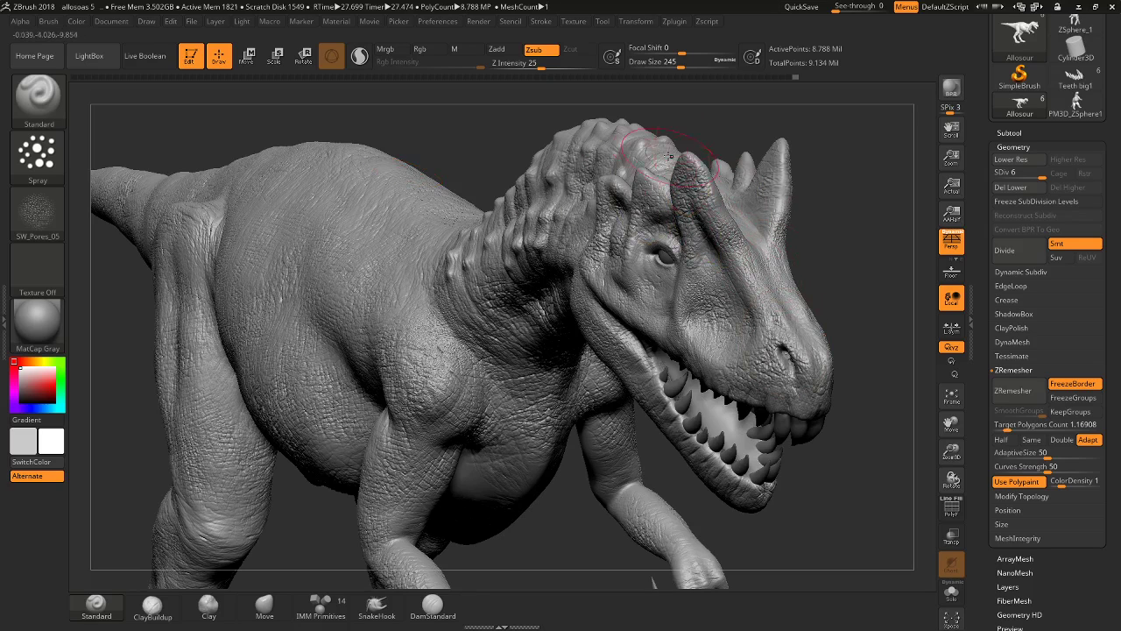
Select Alpha 07 as the brush stamp pattern and zoom in on the neck.
click(36, 211)
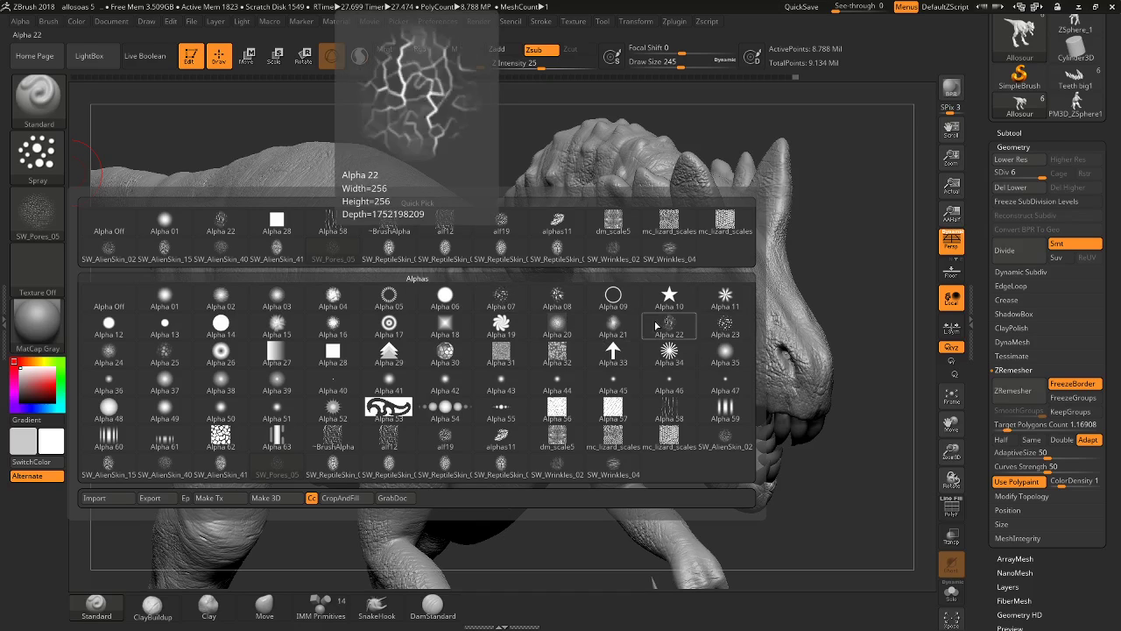
click(501, 296)
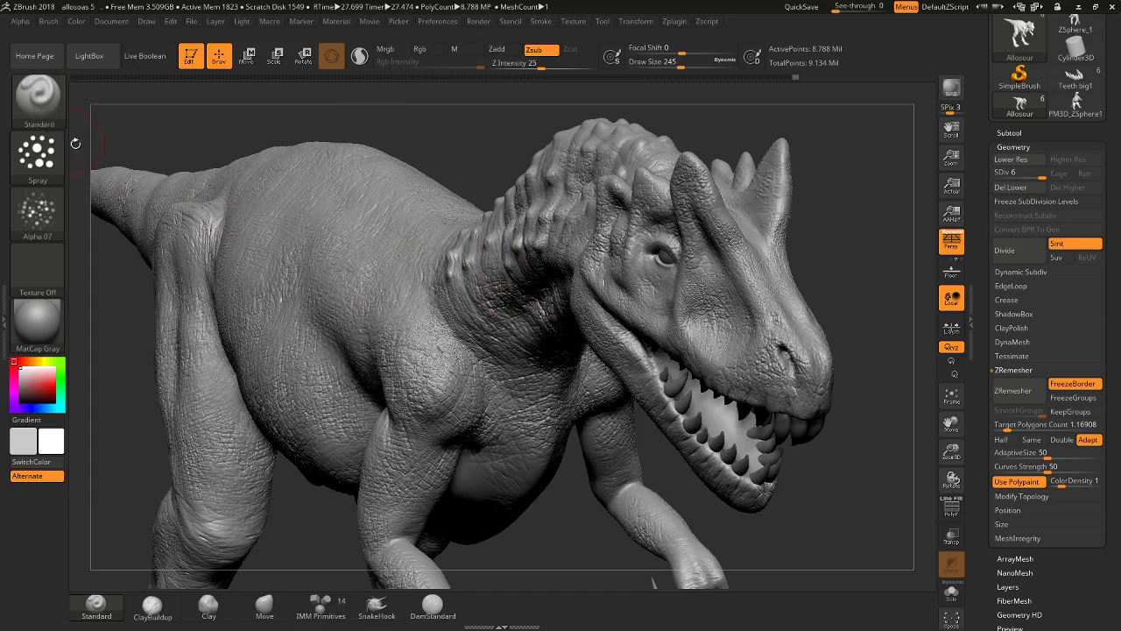
mouse_move(413, 188)
ctrl+right_down()
mouse_move(461, 158)
mouse_move(453, 193)
ctrl+right_up()
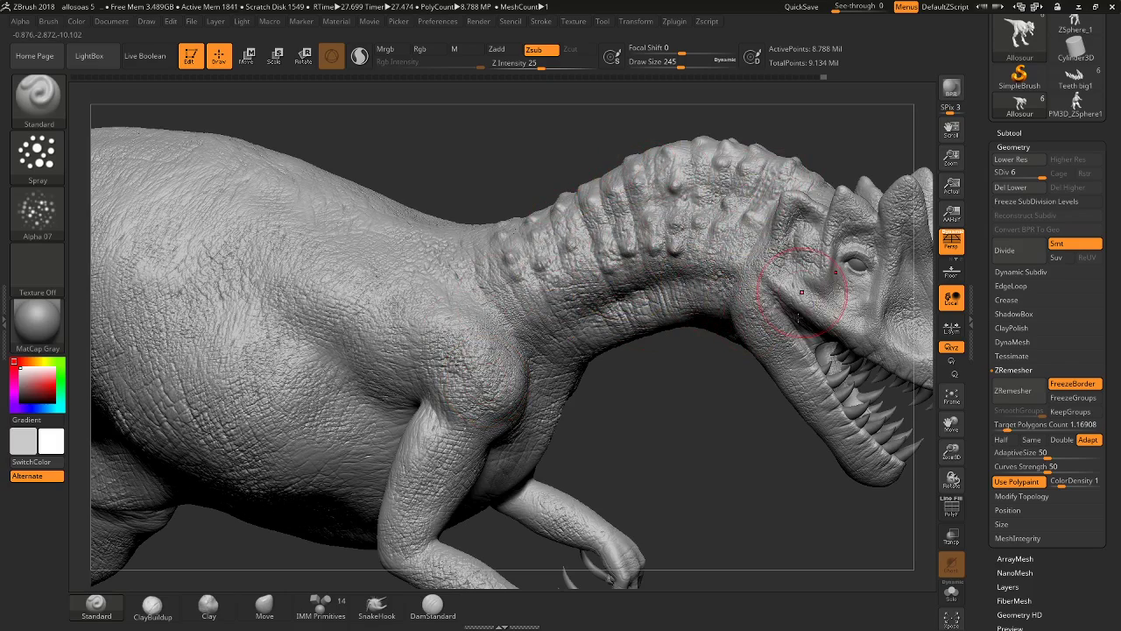
drag(675, 380, 604, 465)
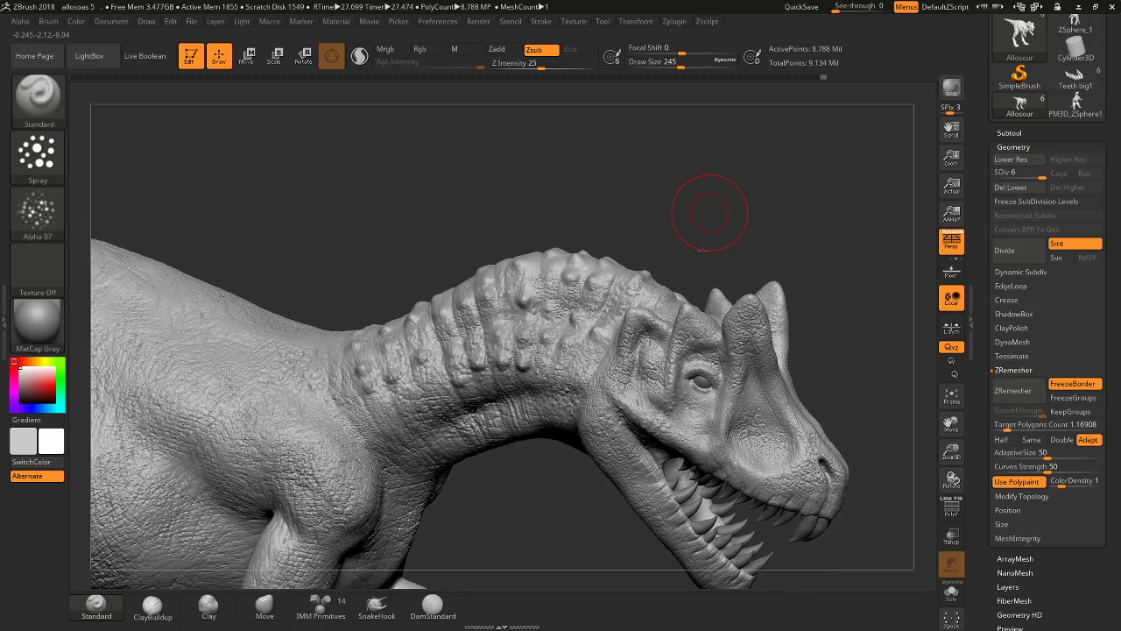
alt+drag(706, 213, 312, 463)
Switch to the SnakeHook brush and reduce its draw size to 124.
click(377, 604)
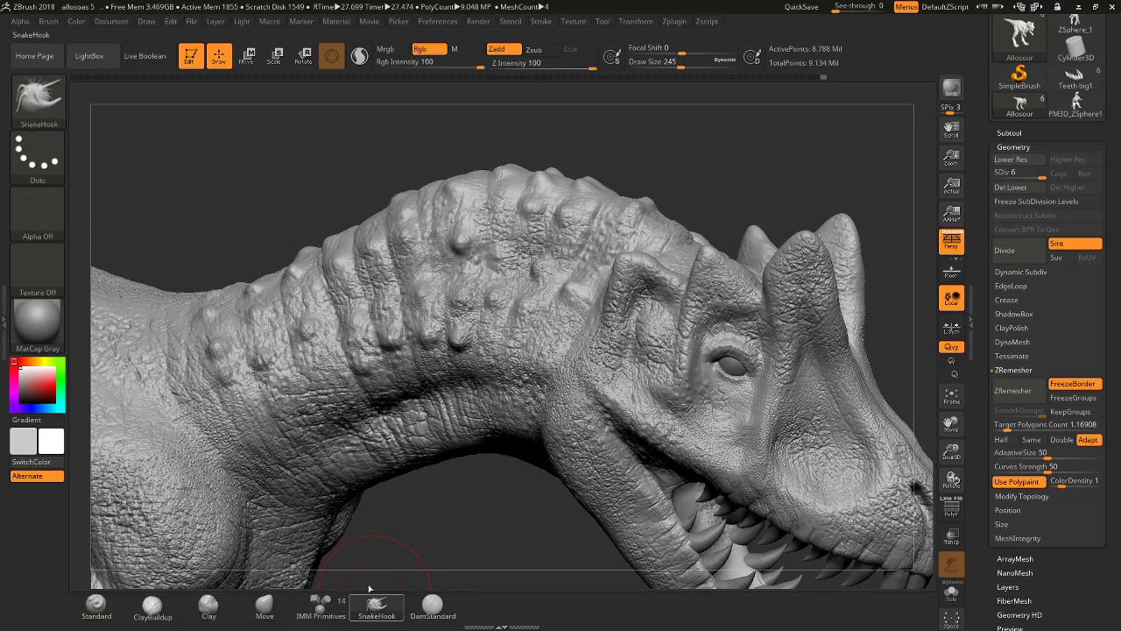
right_click(529, 162)
drag(519, 162, 514, 162)
drag(608, 137, 581, 201)
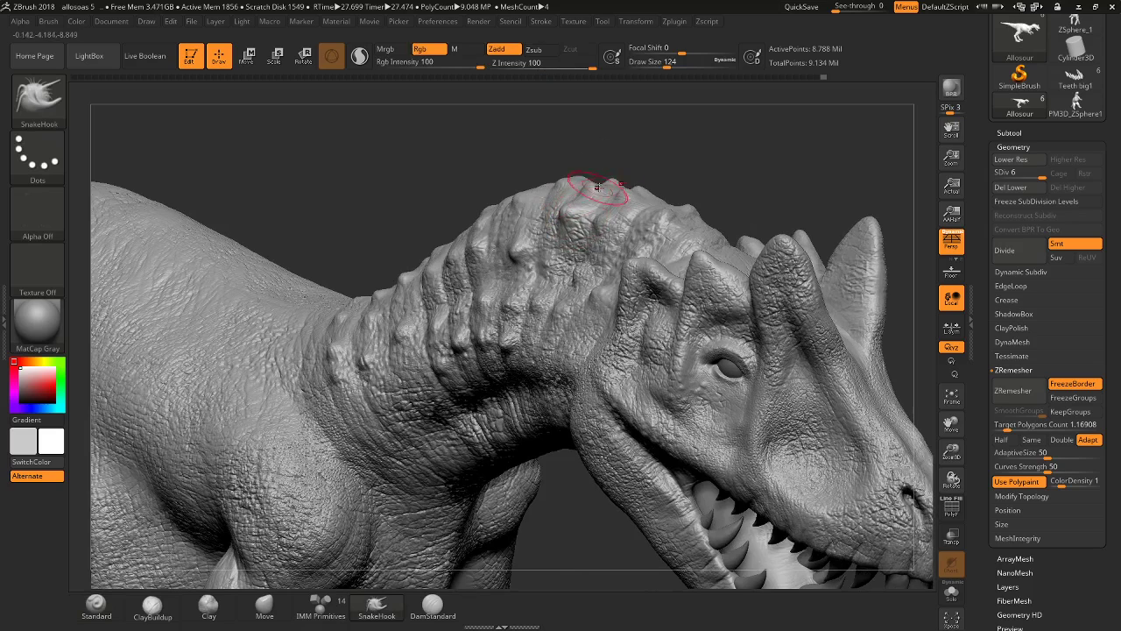
key(ctrl)
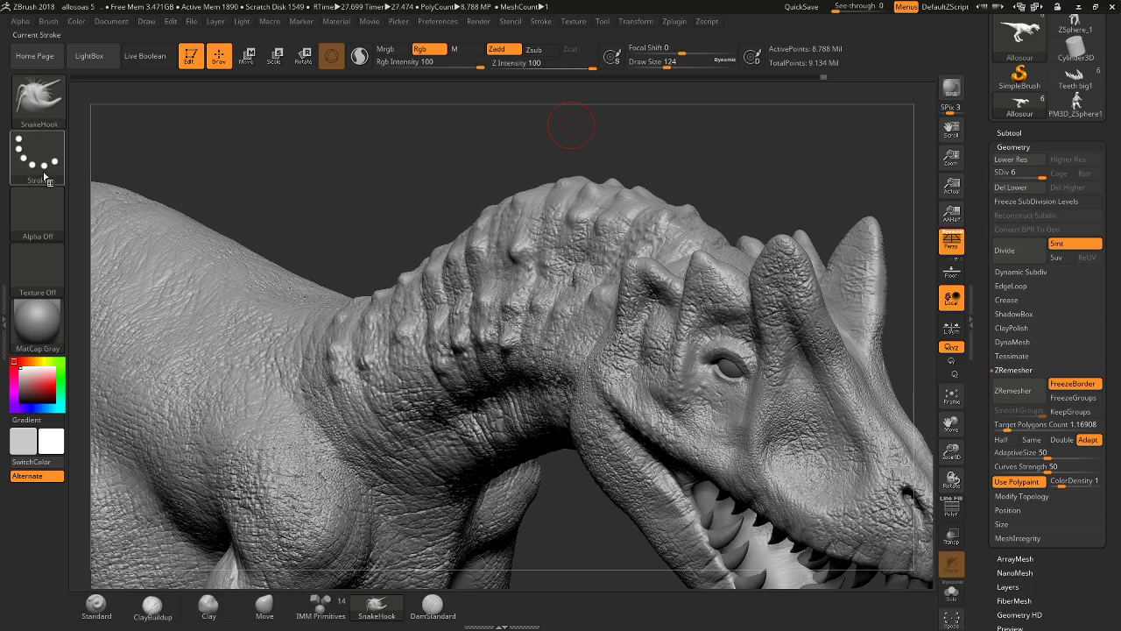
Switch to SnakeHook2 at draw size 92 and orbit to view the neck.
key(b)
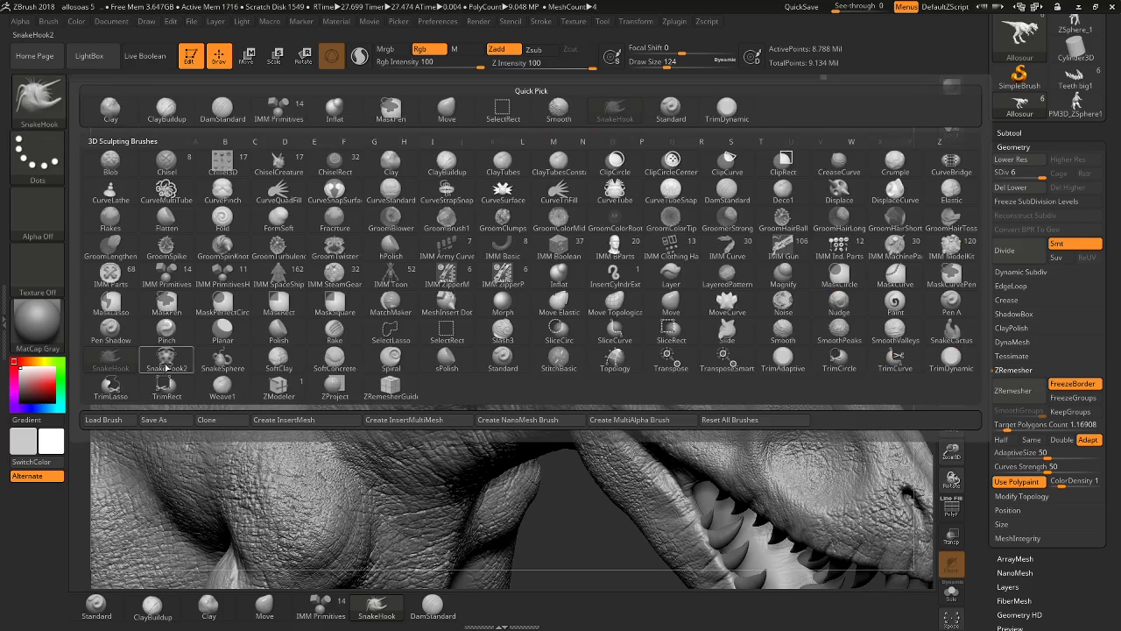
click(167, 359)
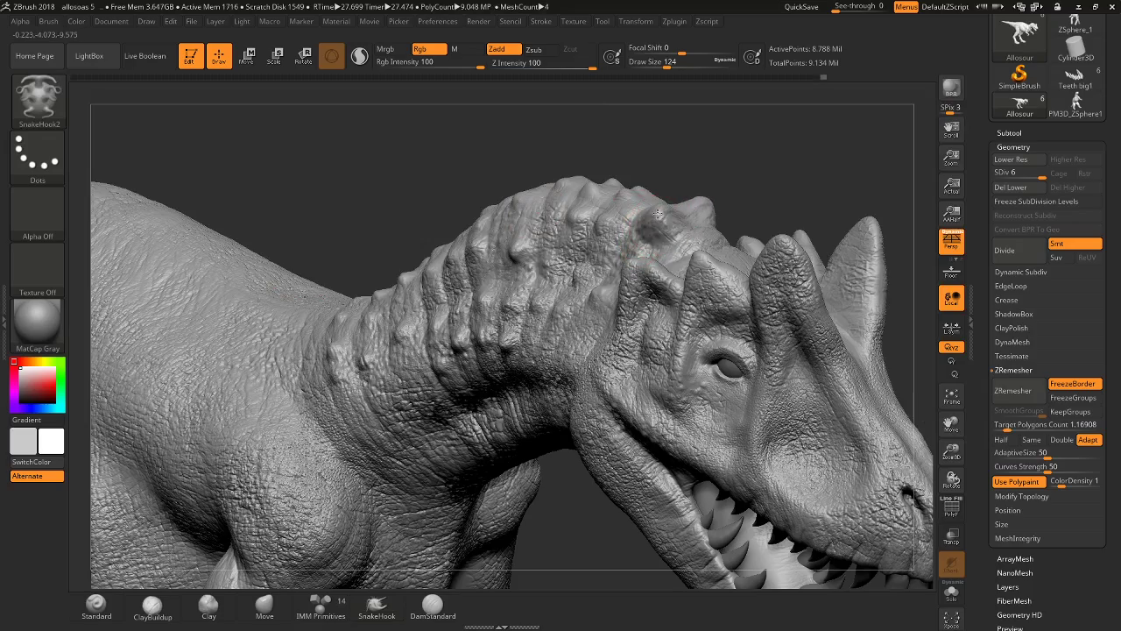
drag(713, 191, 708, 169)
key(ctrl)
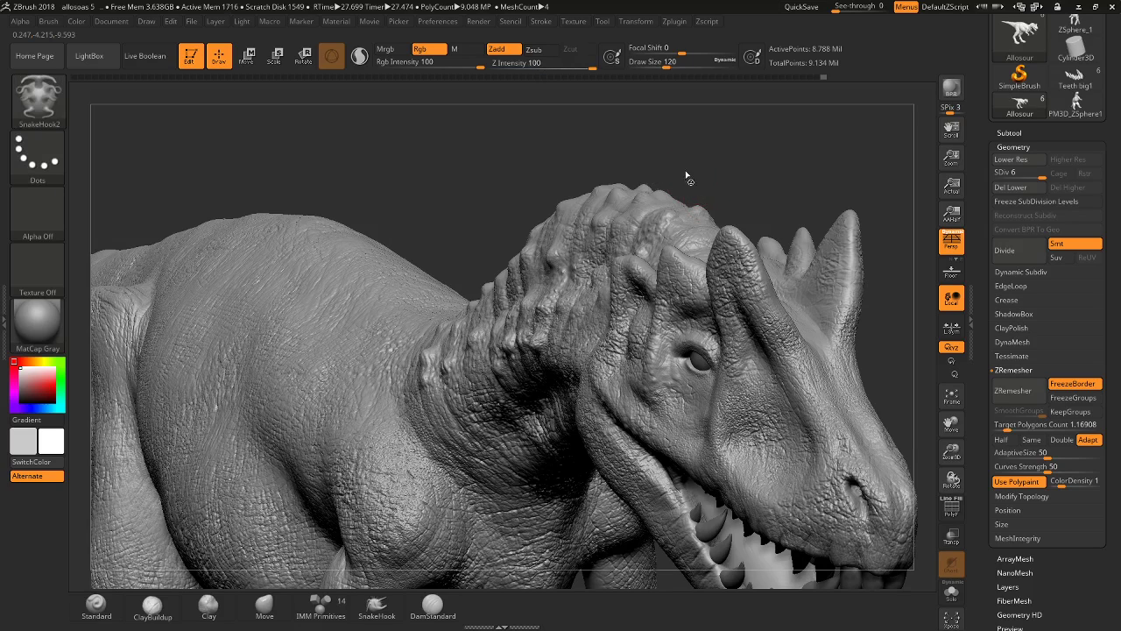
key(bracketleft)
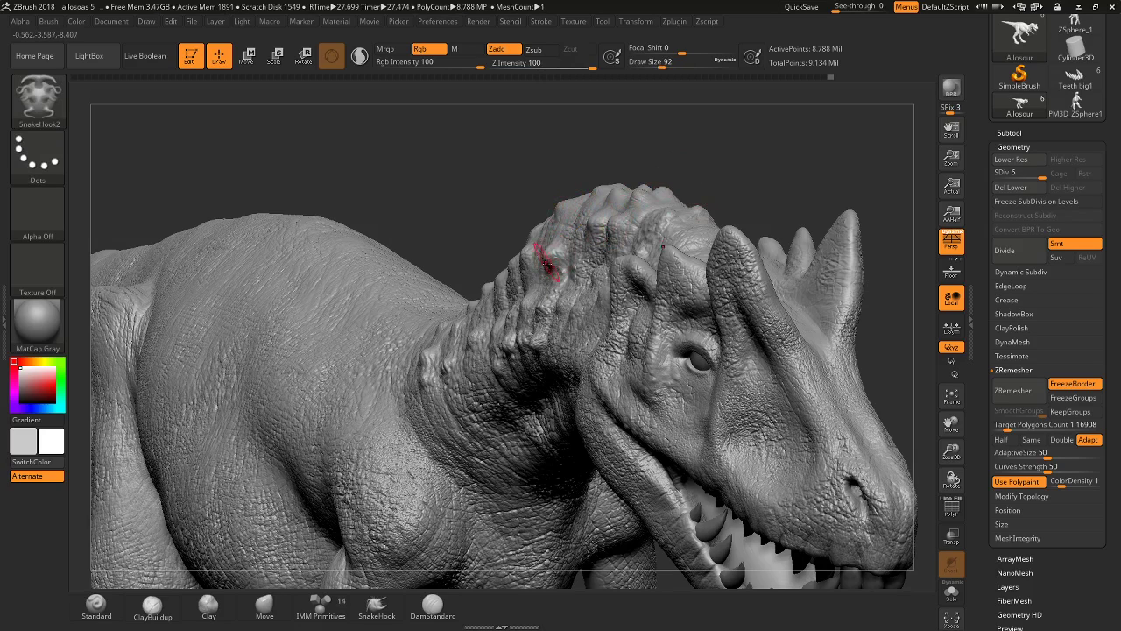
mouse_move(516, 198)
mouse_down()
mouse_move(580, 204)
mouse_move(544, 296)
mouse_up()
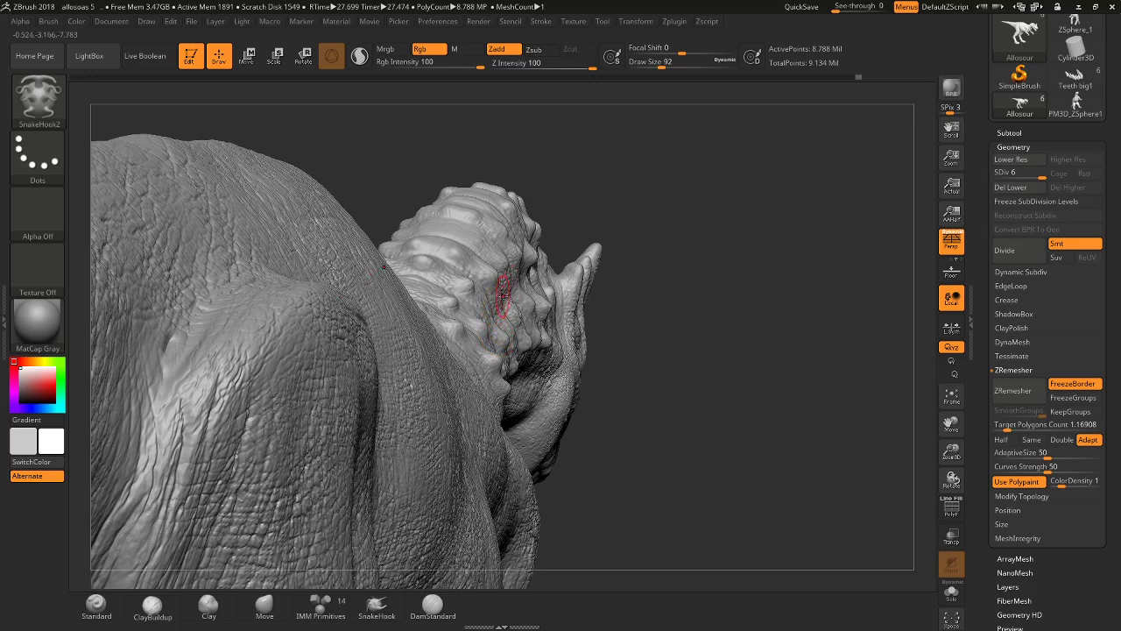
mouse_move(648, 260)
mouse_down()
mouse_move(629, 412)
mouse_move(426, 517)
mouse_up()
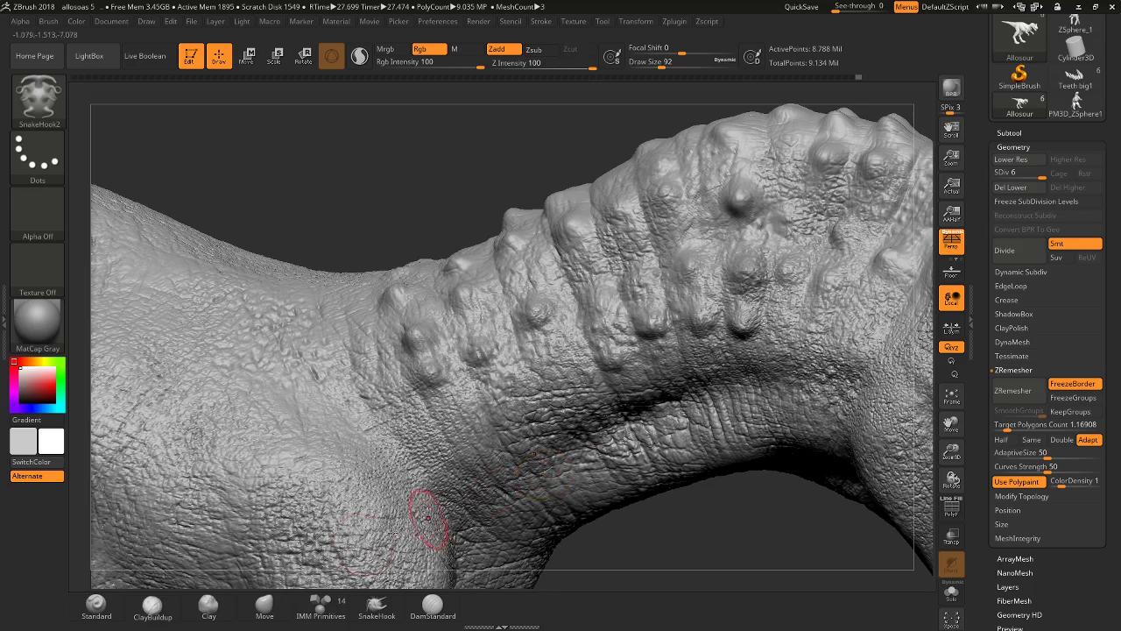
Switch to ClayBuildup at size 44 and add clay knobs on the neck.
click(152, 604)
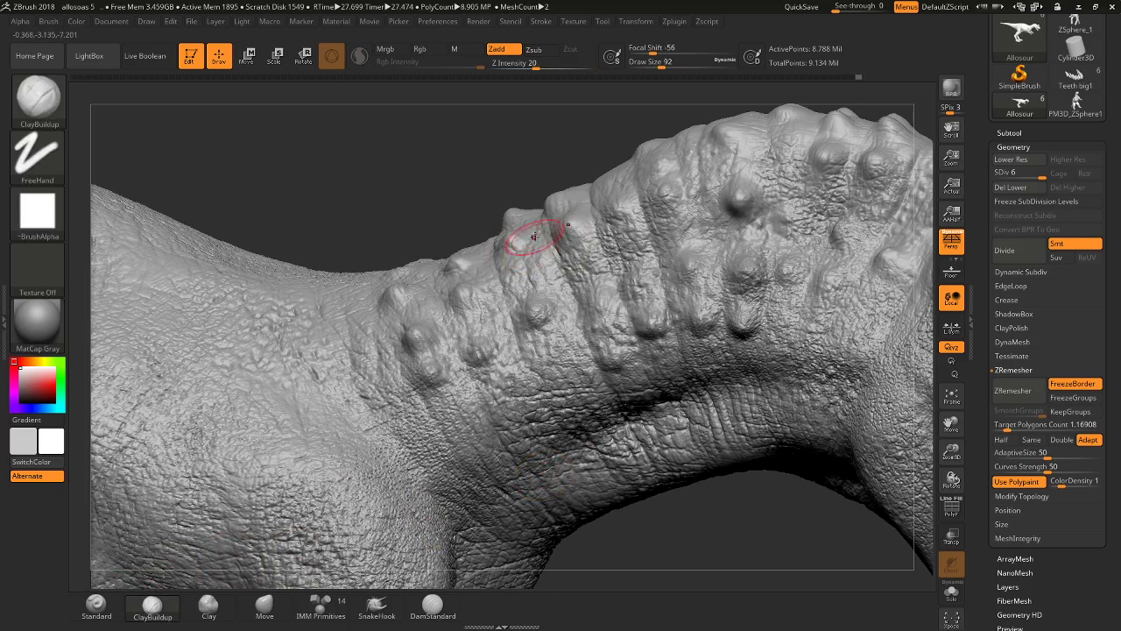
key(bracketleft)
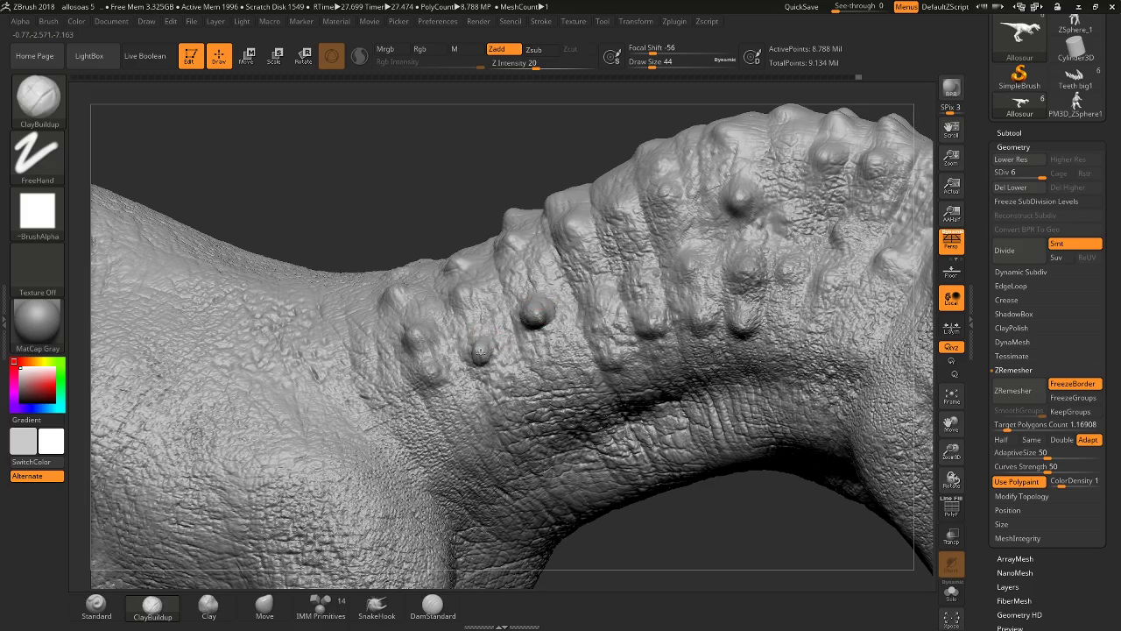
mouse_move(426, 331)
mouse_down()
mouse_move(416, 333)
mouse_move(433, 373)
mouse_up()
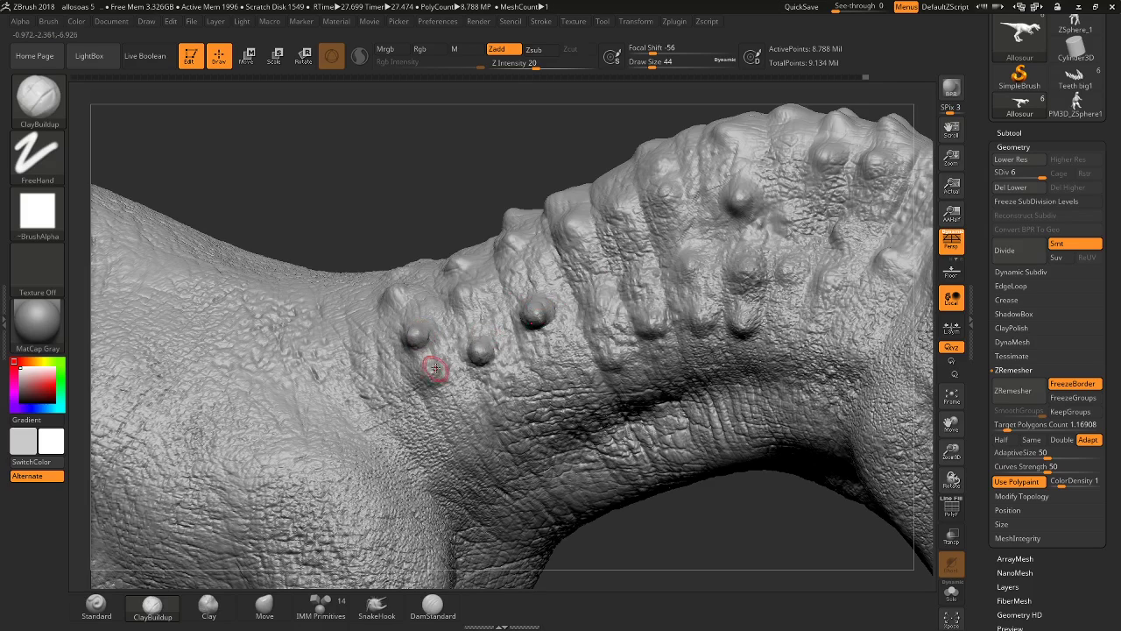
click(467, 298)
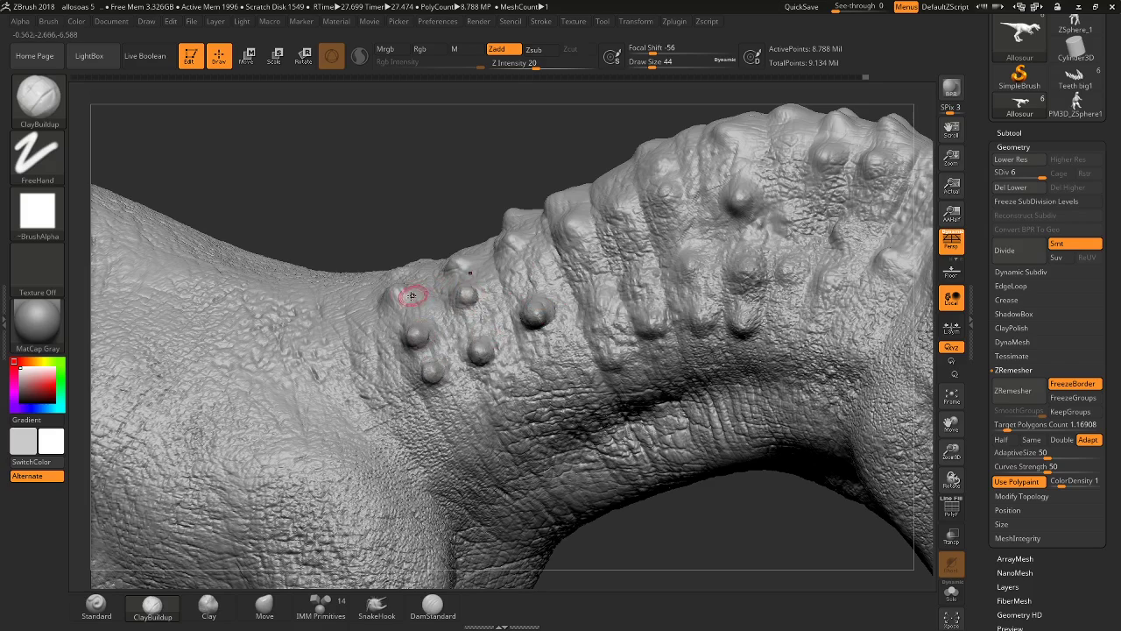
click(399, 298)
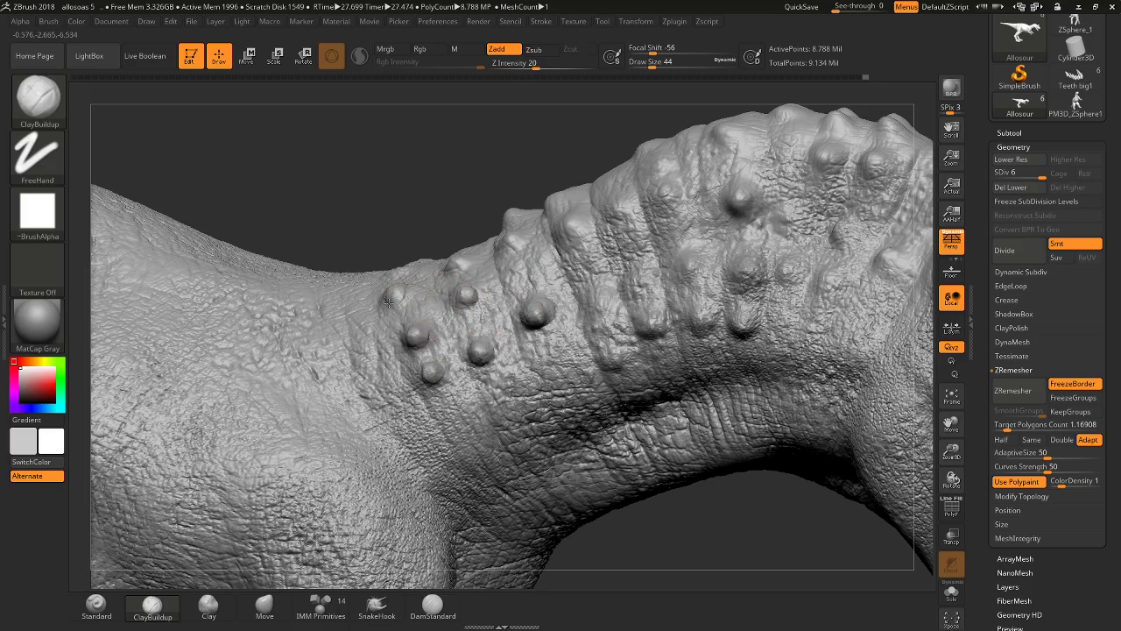
click(508, 233)
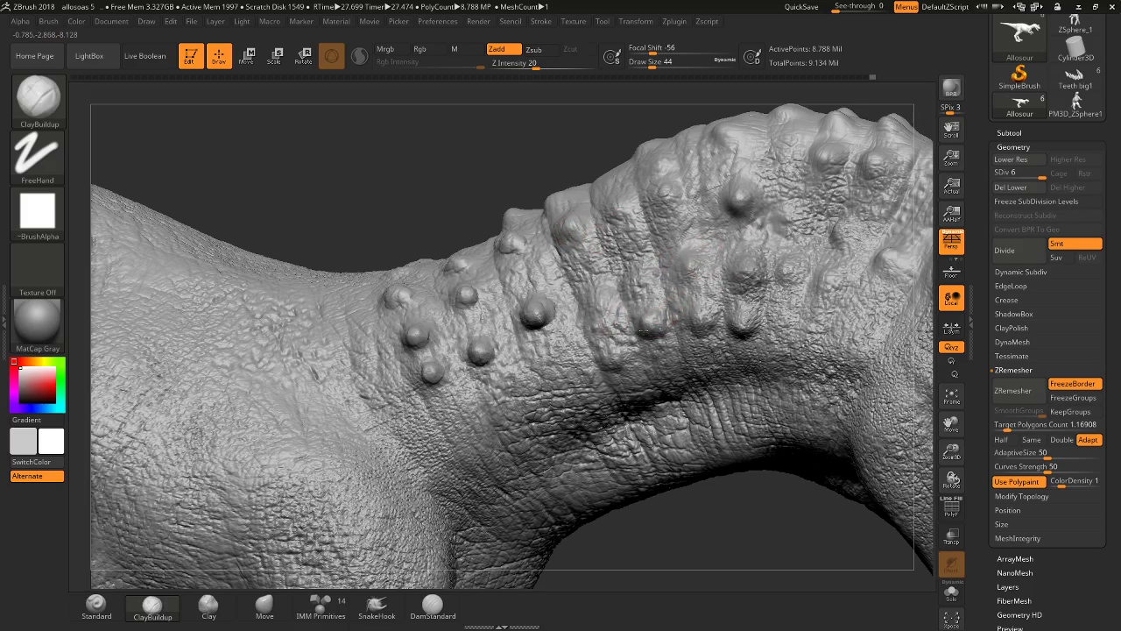
Sculpt and strengthen raised knobs and bumps along the back ridge.
drag(735, 191, 740, 196)
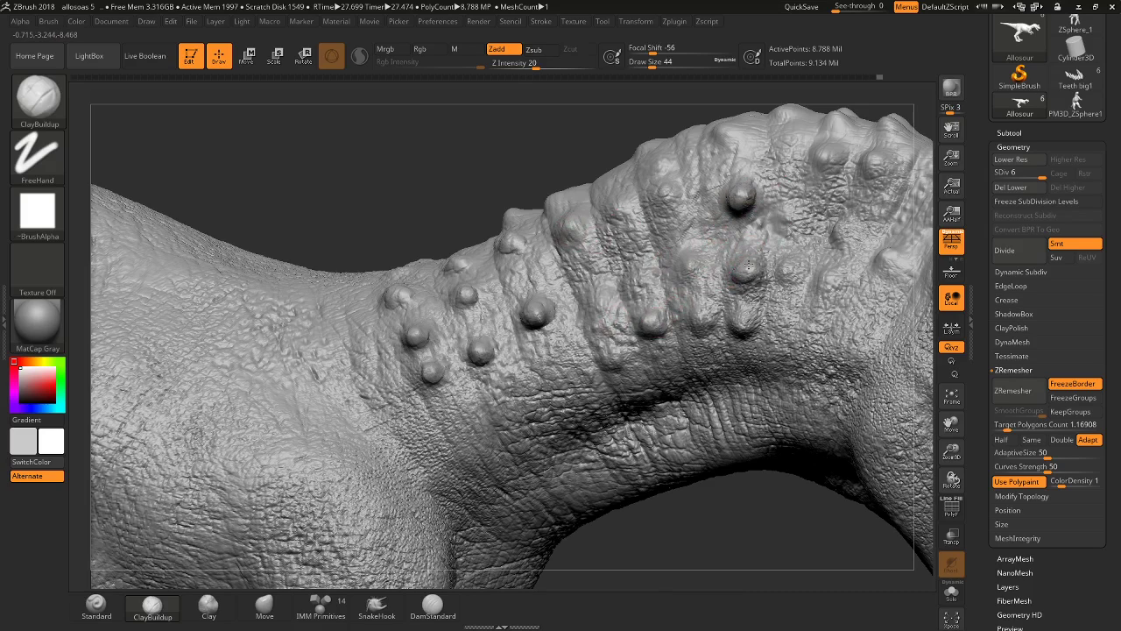
drag(749, 265, 747, 268)
drag(745, 314, 704, 315)
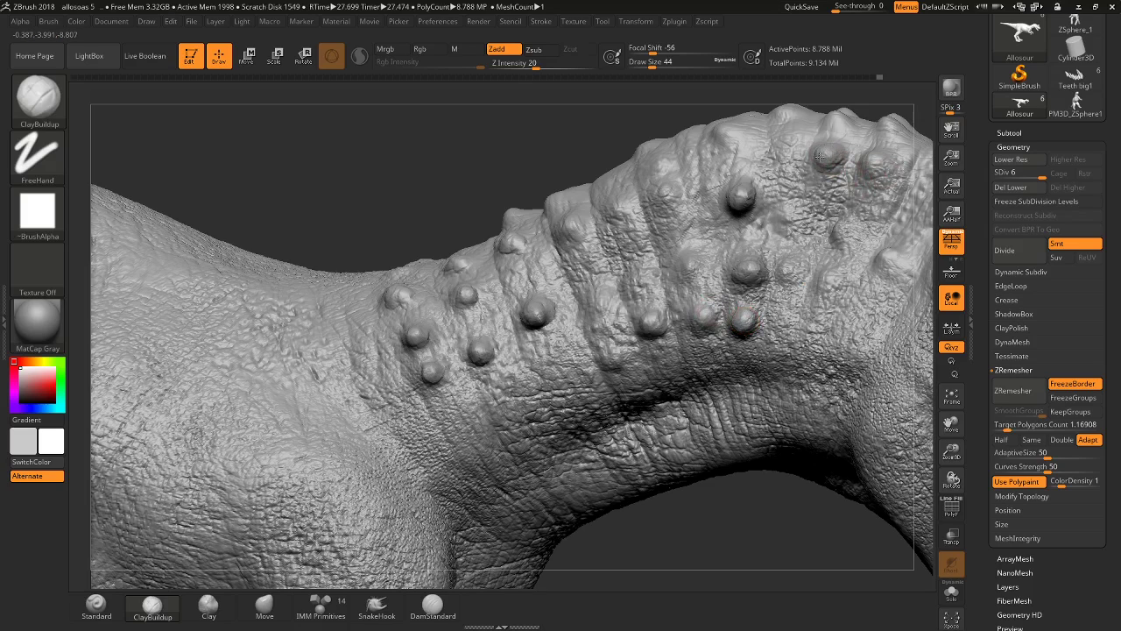
drag(825, 154, 827, 156)
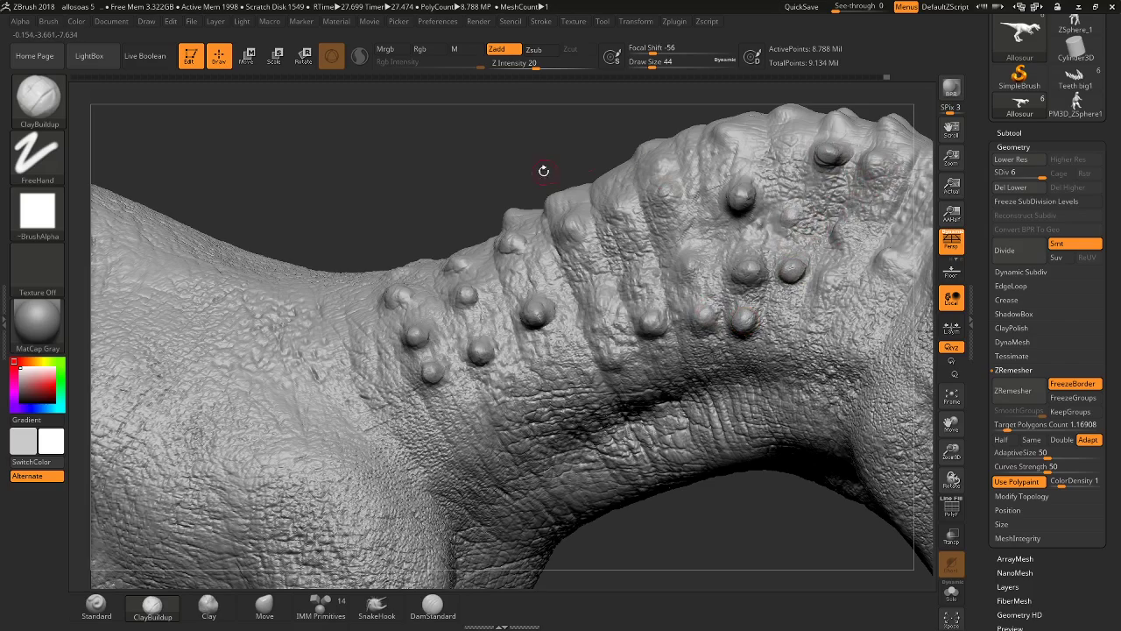
mouse_move(543, 170)
mouse_down()
mouse_move(290, 260)
mouse_move(845, 149)
mouse_move(824, 168)
mouse_move(785, 172)
mouse_move(789, 184)
mouse_move(563, 312)
mouse_up()
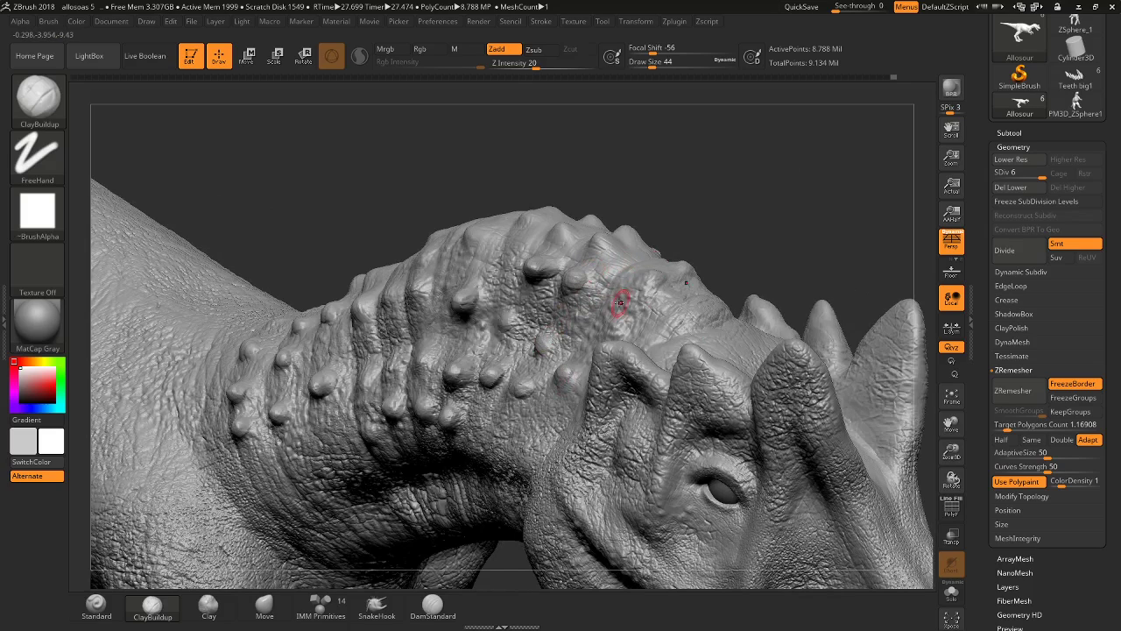
click(651, 278)
click(685, 264)
click(604, 243)
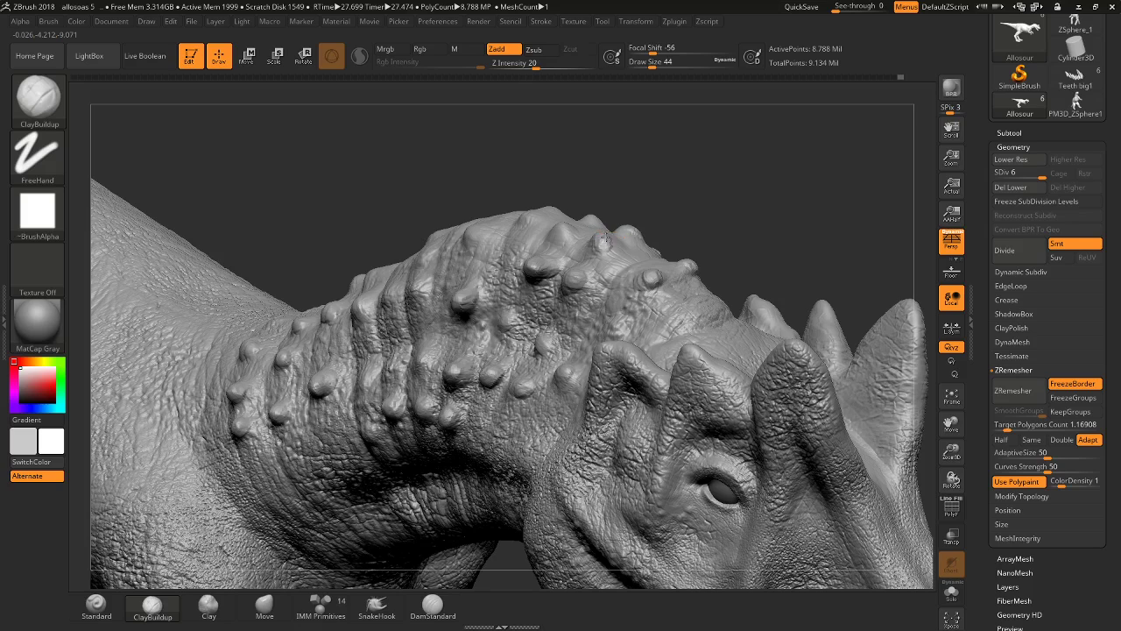
Add more bumps higher up the back ridge and a raised clay ridge across it.
drag(675, 208, 633, 297)
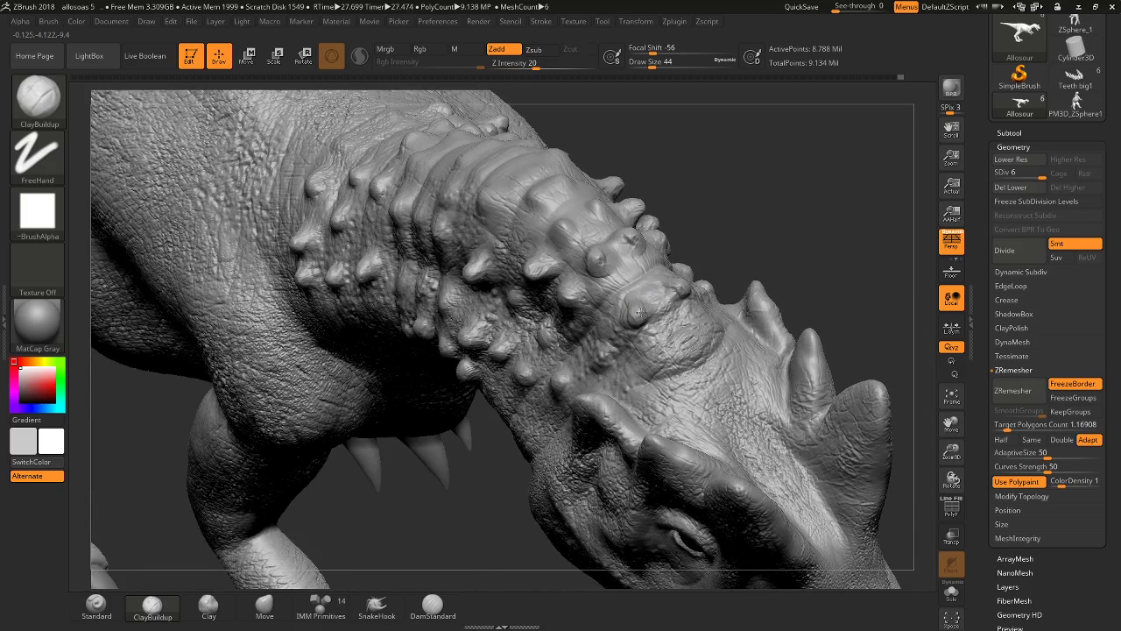
click(603, 240)
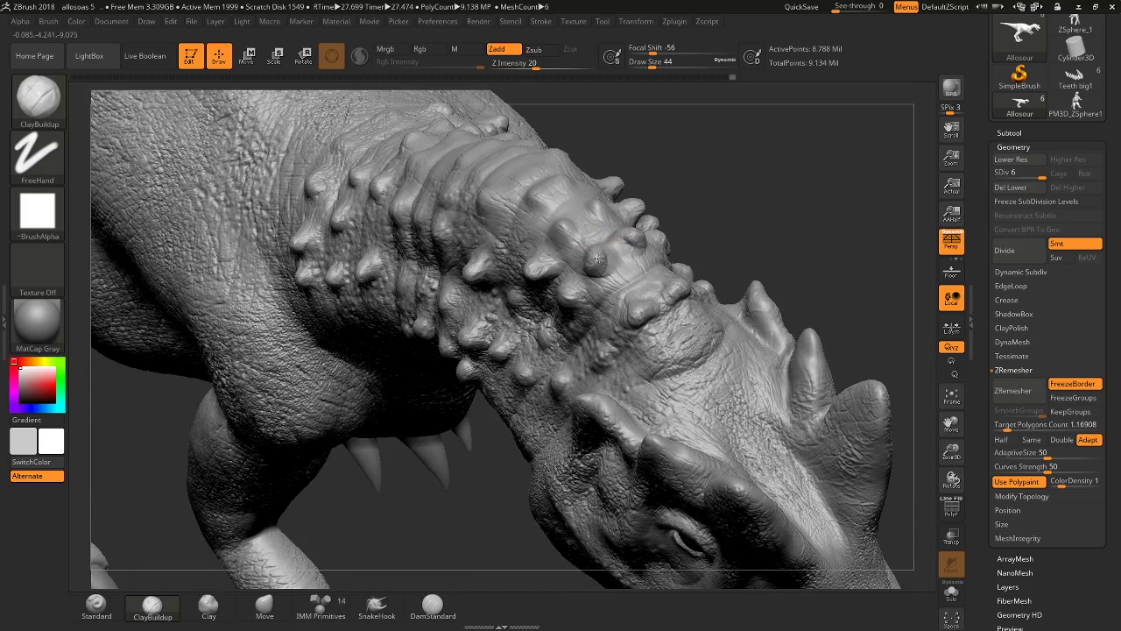
click(571, 232)
click(602, 210)
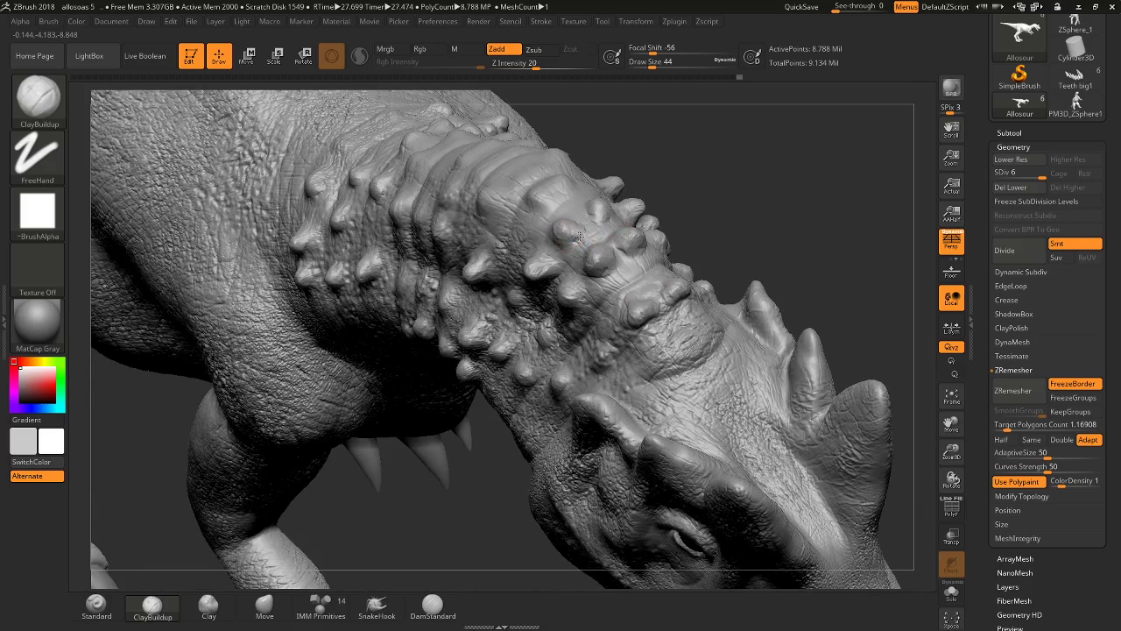
click(541, 201)
click(567, 184)
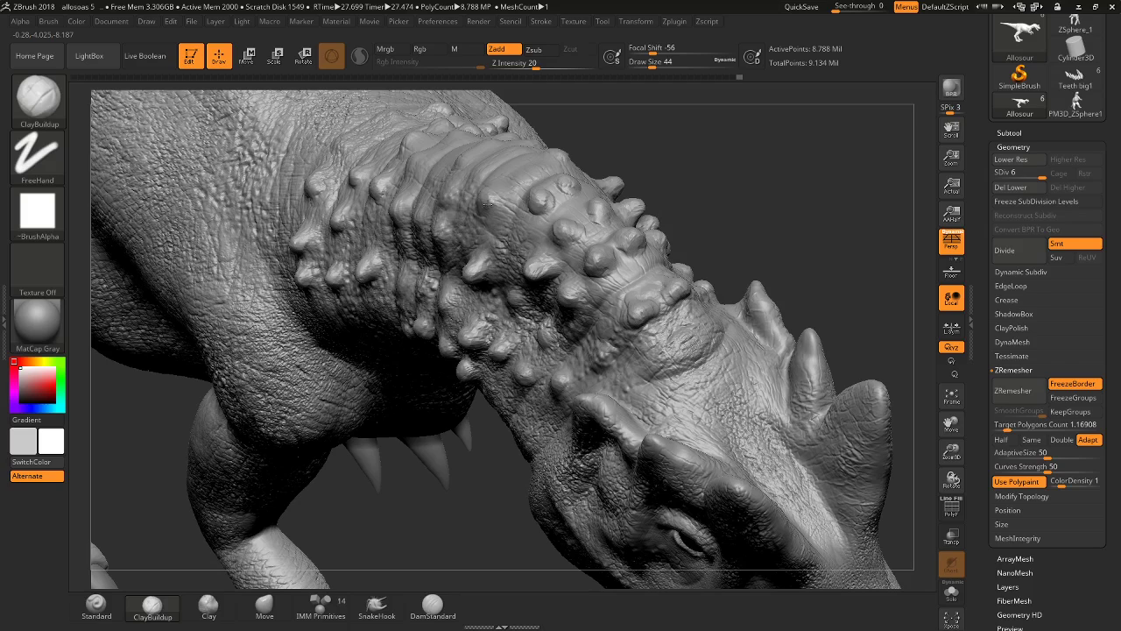
drag(491, 186, 530, 180)
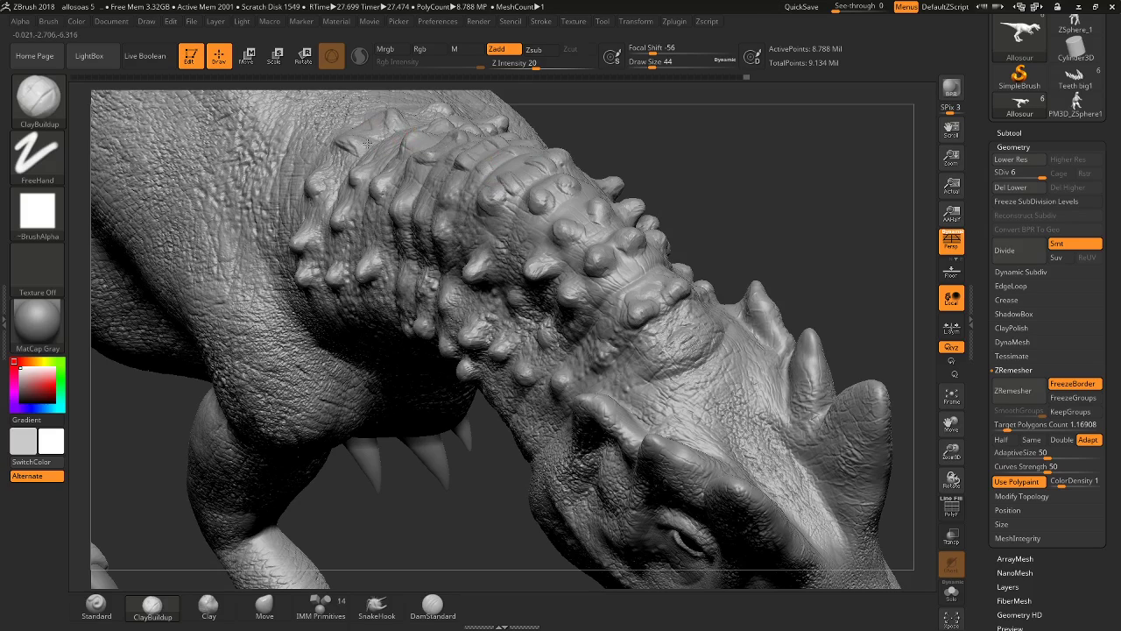
click(355, 142)
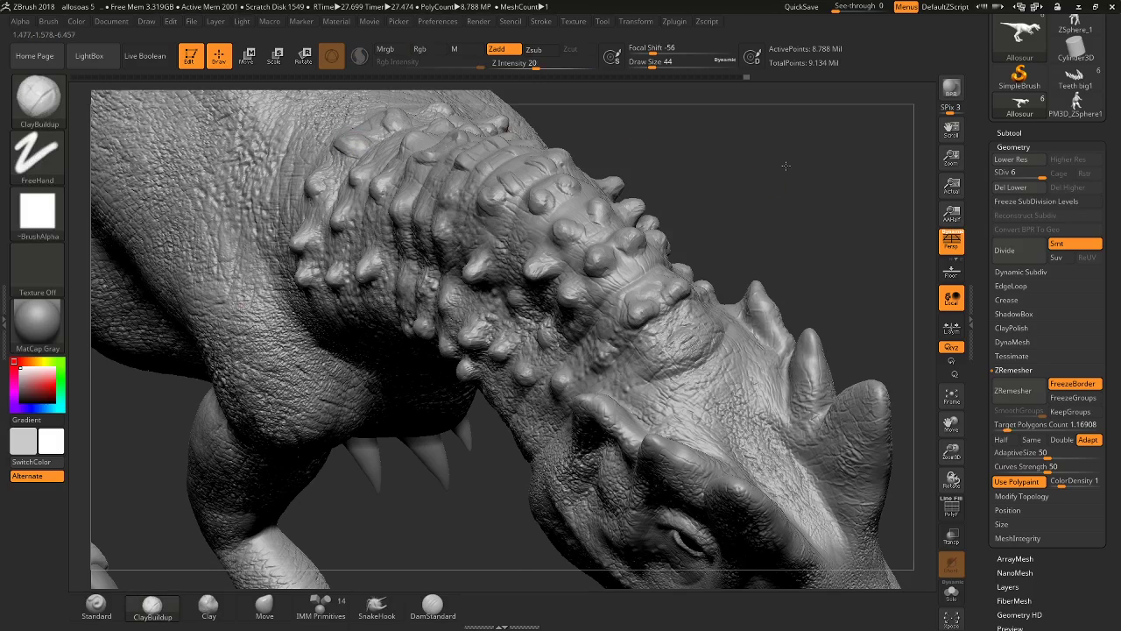
drag(768, 181, 741, 323)
mouse_move(744, 376)
mouse_down()
mouse_move(704, 388)
mouse_move(680, 254)
mouse_move(806, 133)
mouse_move(730, 195)
mouse_move(835, 194)
mouse_move(763, 187)
mouse_up()
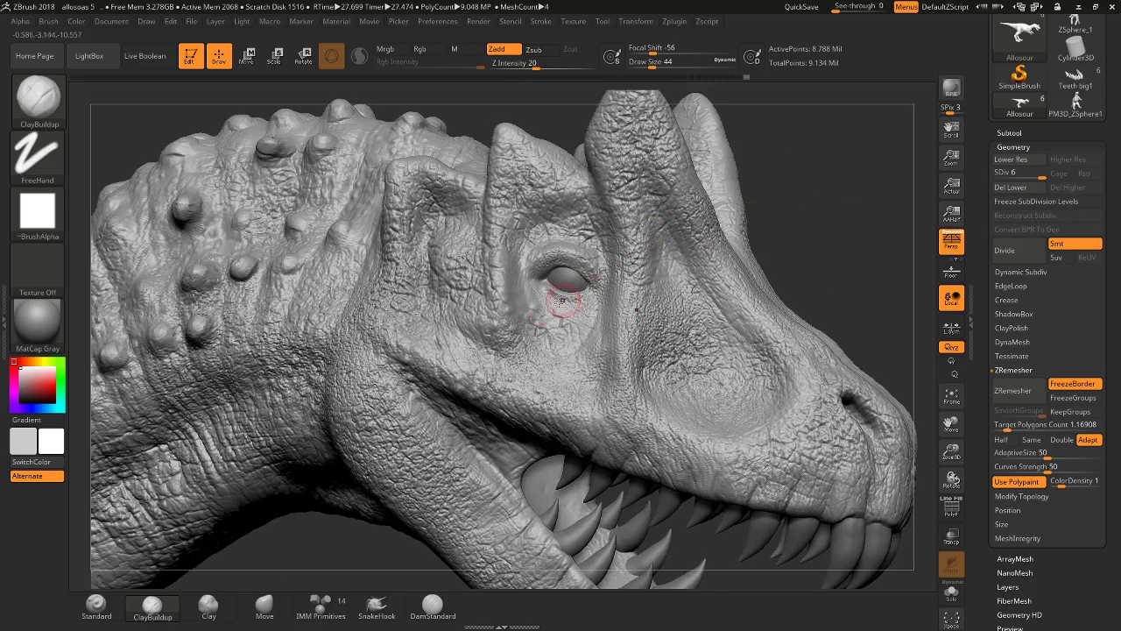
Build up the brow ridge above the eye with ClayBuildup strokes.
drag(527, 255, 538, 261)
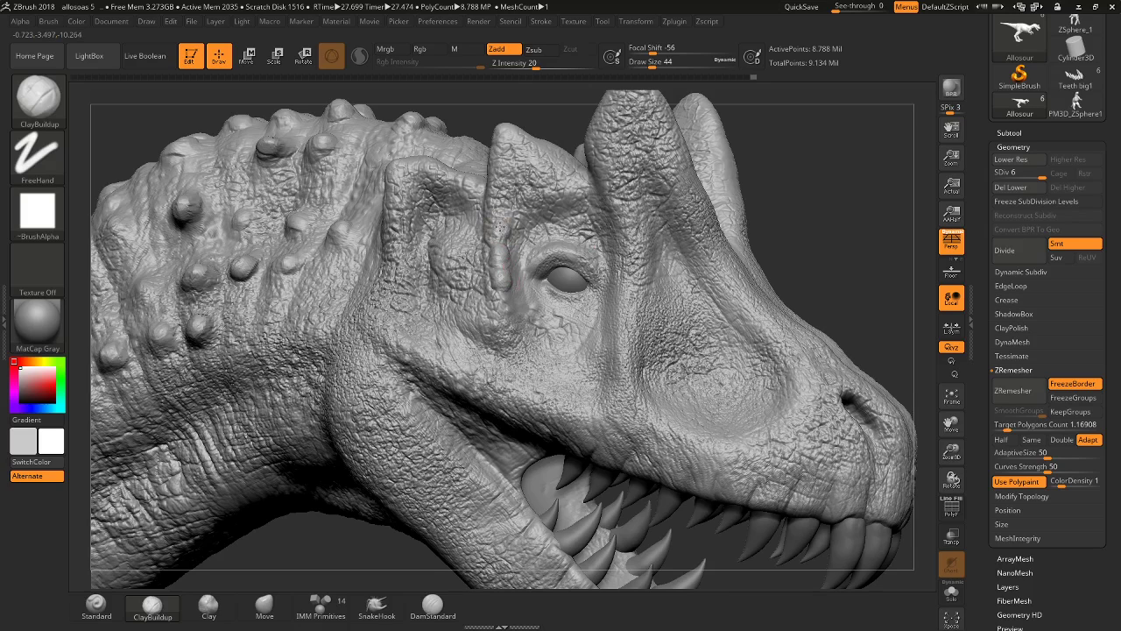
drag(500, 228, 508, 138)
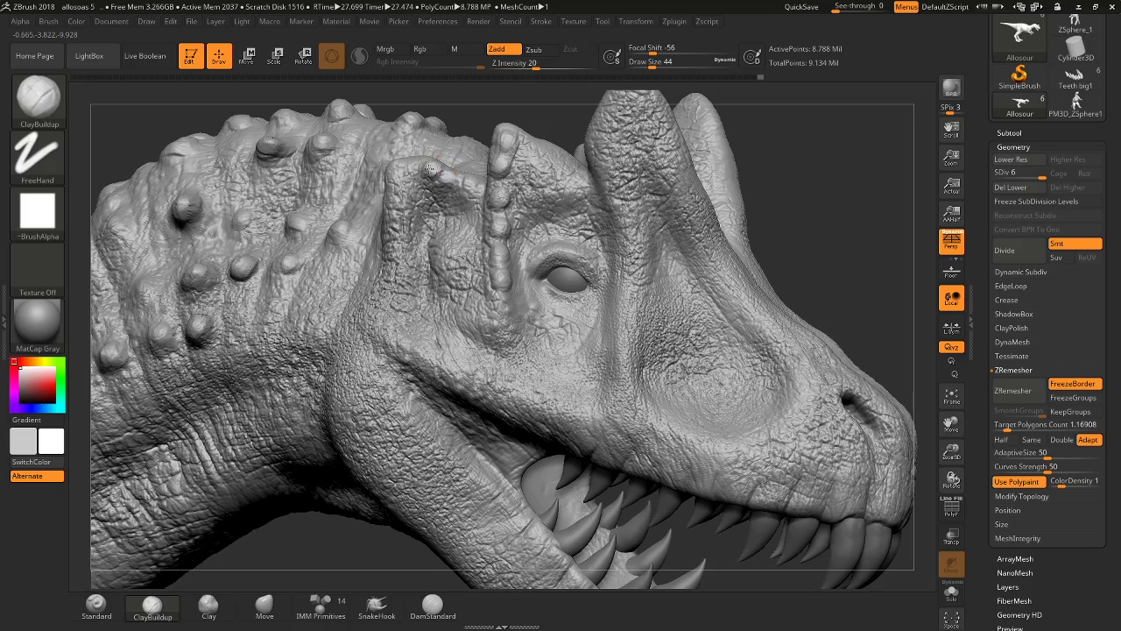
drag(410, 167, 416, 163)
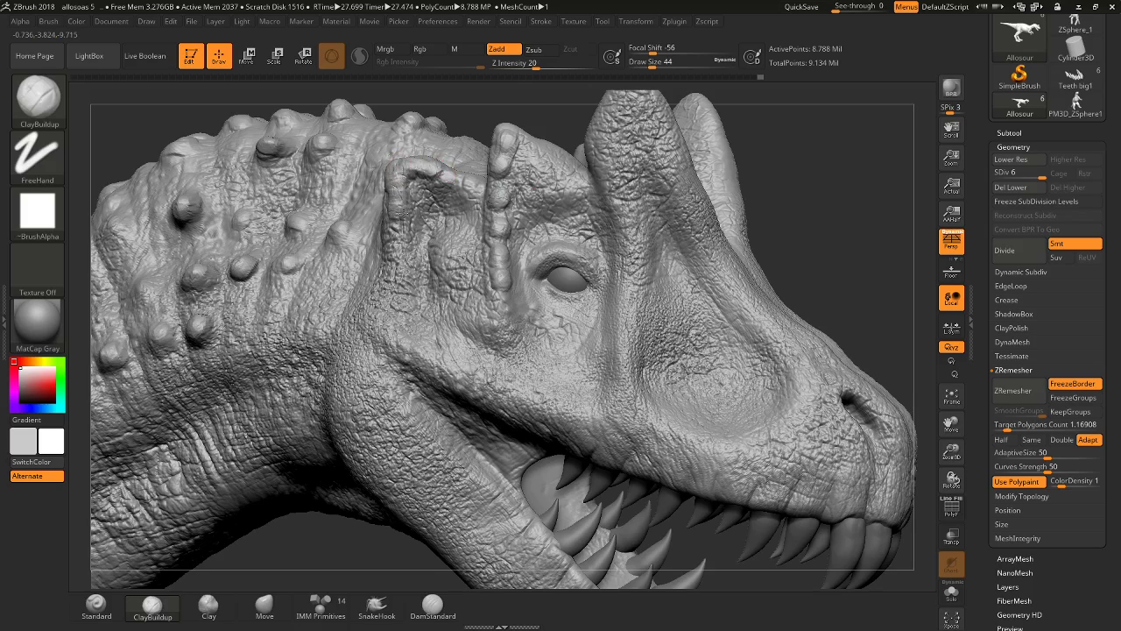
drag(397, 225, 399, 231)
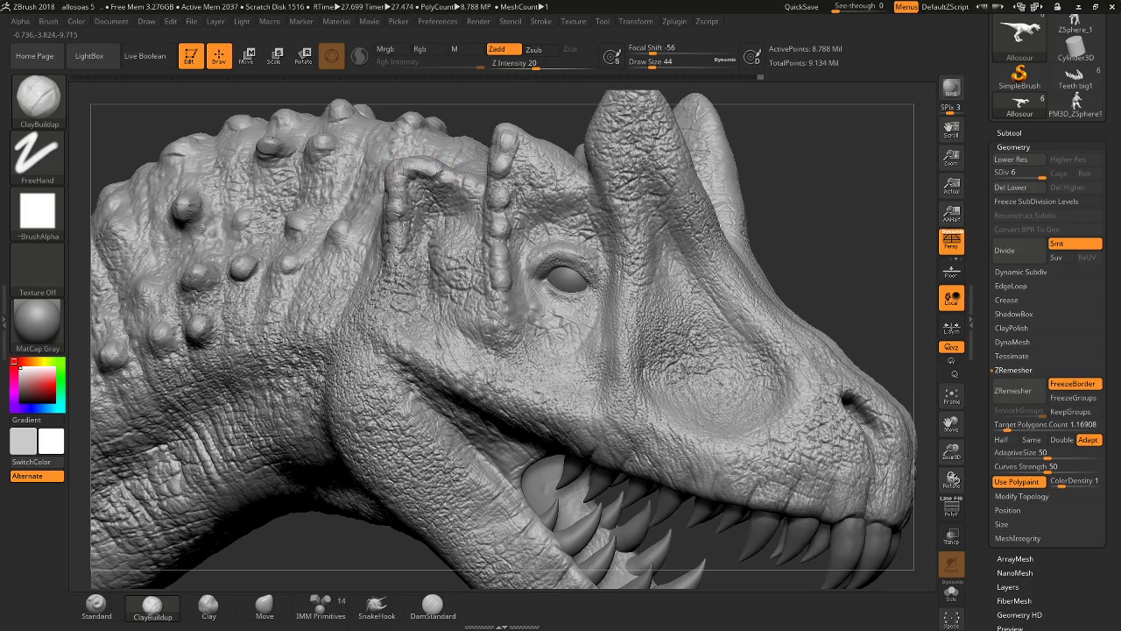
Add a round bump on the brow and a vertical ridge down the horn base.
mouse_move(444, 248)
mouse_down()
mouse_move(443, 263)
mouse_move(437, 242)
mouse_move(438, 263)
mouse_move(451, 280)
mouse_move(437, 274)
mouse_up()
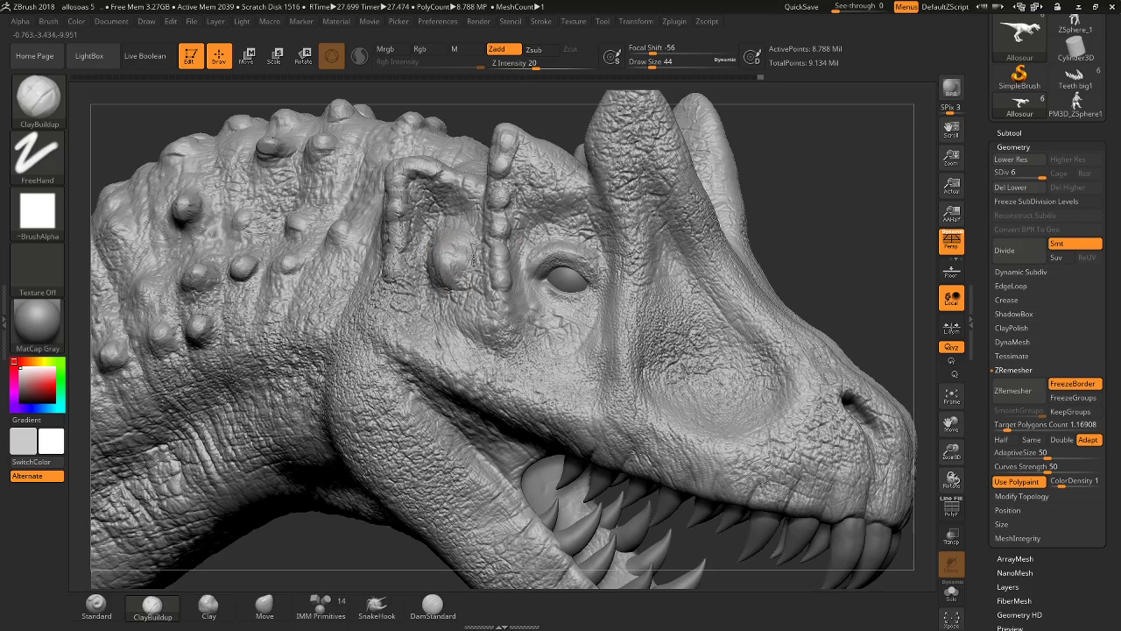
mouse_move(579, 293)
mouse_down()
mouse_move(566, 275)
mouse_move(535, 313)
mouse_move(563, 325)
mouse_up()
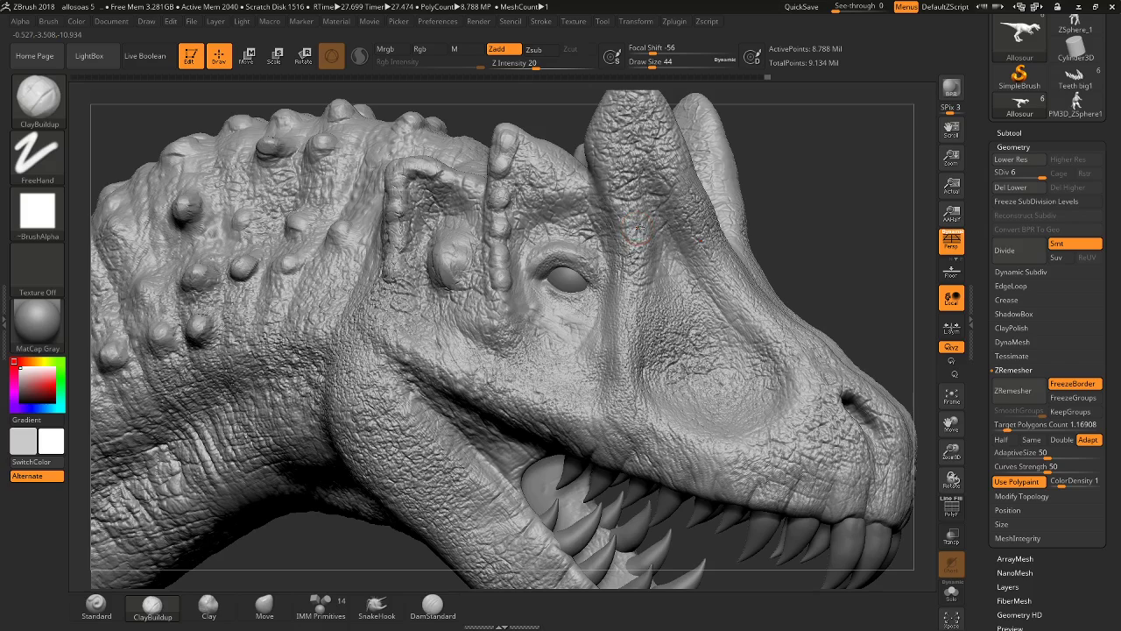
mouse_move(635, 228)
mouse_down()
mouse_move(630, 287)
mouse_move(616, 163)
mouse_move(629, 121)
mouse_move(662, 127)
mouse_move(677, 150)
mouse_up()
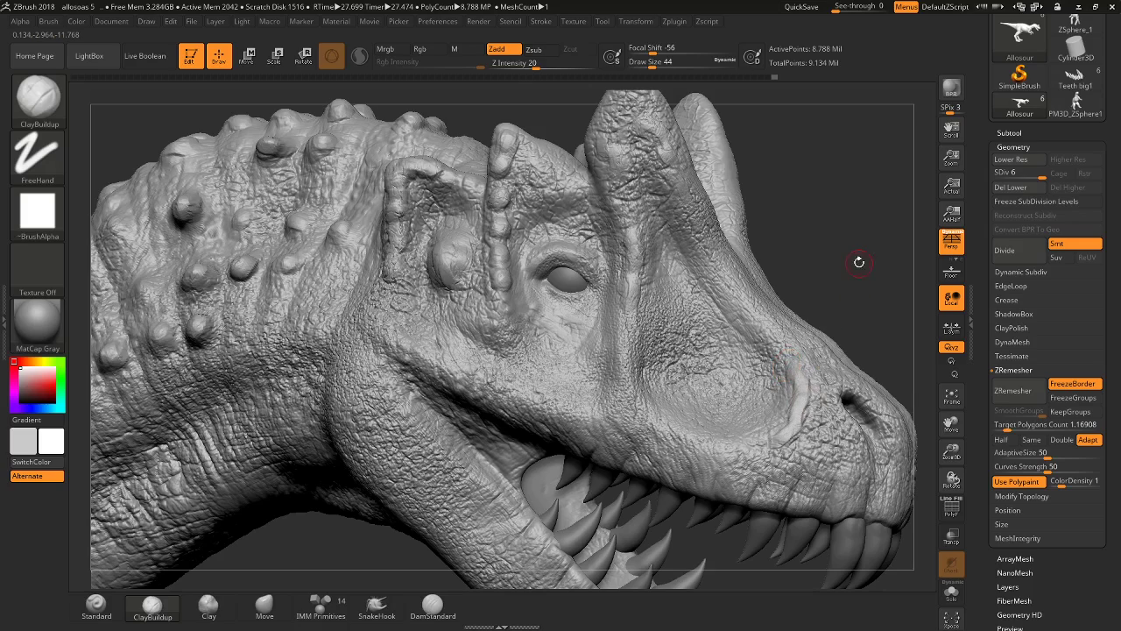
mouse_move(858, 258)
alt+right_down()
mouse_move(779, 261)
mouse_move(734, 248)
mouse_move(591, 406)
alt+right_up()
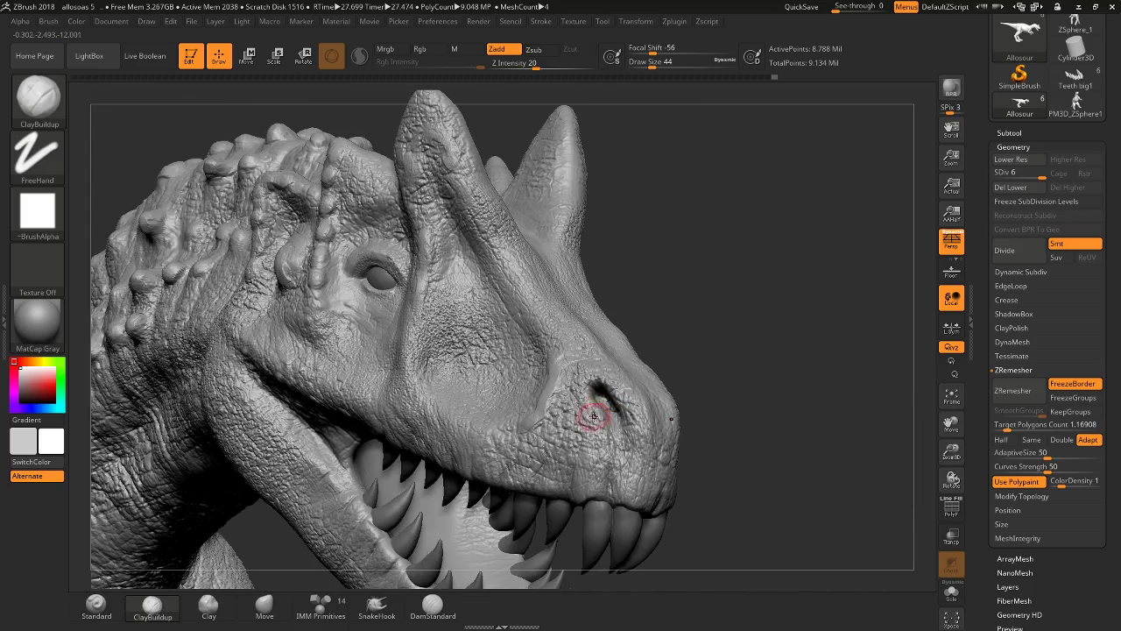
Carve a groove from the nostril to the upper lip and smooth the snout beside it.
drag(606, 430, 604, 472)
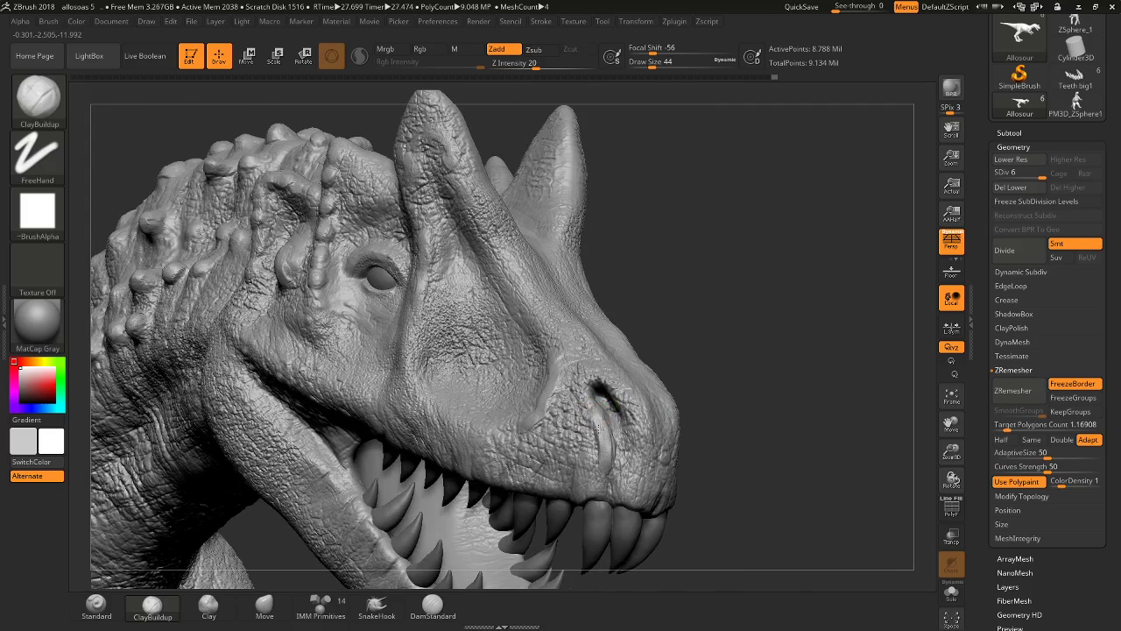
drag(597, 413, 601, 486)
drag(617, 445, 628, 419)
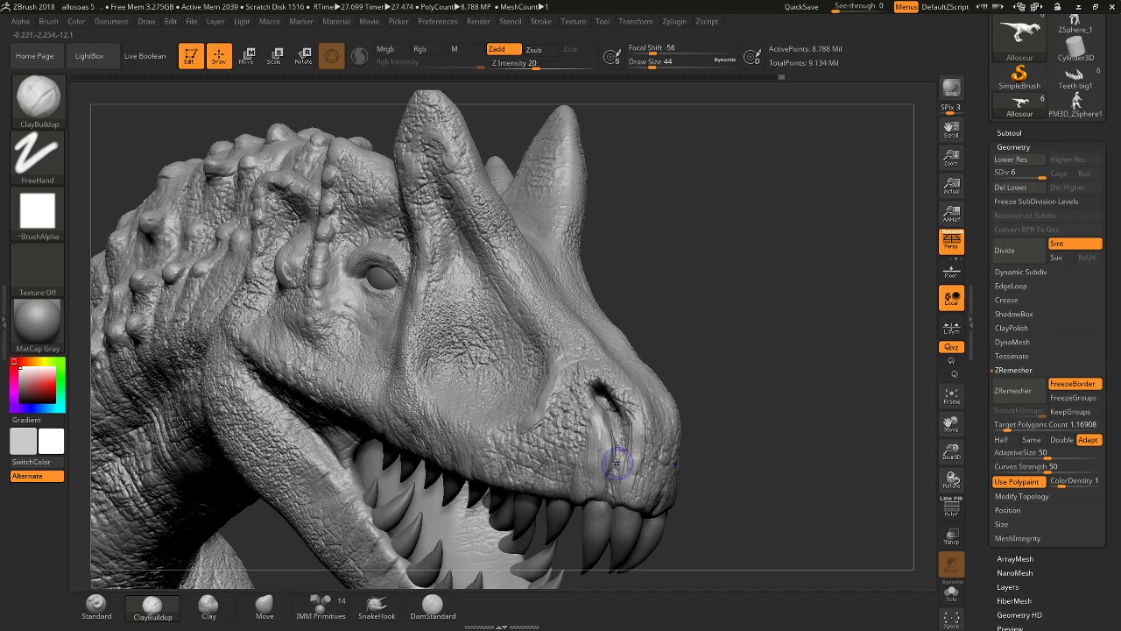
shift+drag(614, 459, 622, 473)
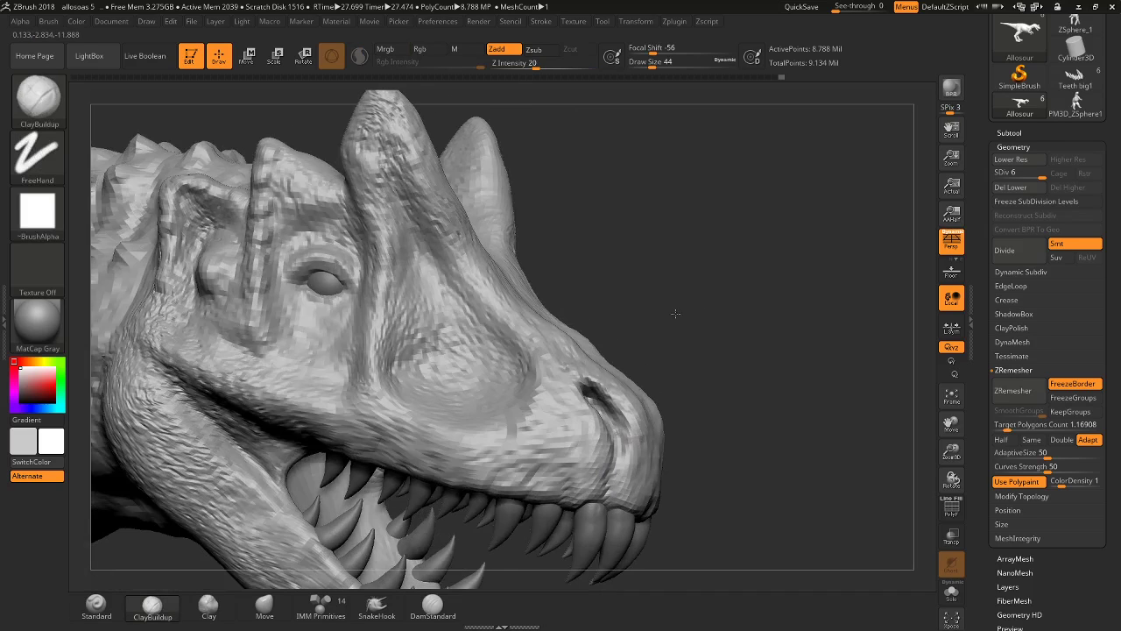
Build up the lower-jaw and upper-lip edges with ClayBuildup.
drag(681, 309, 526, 416)
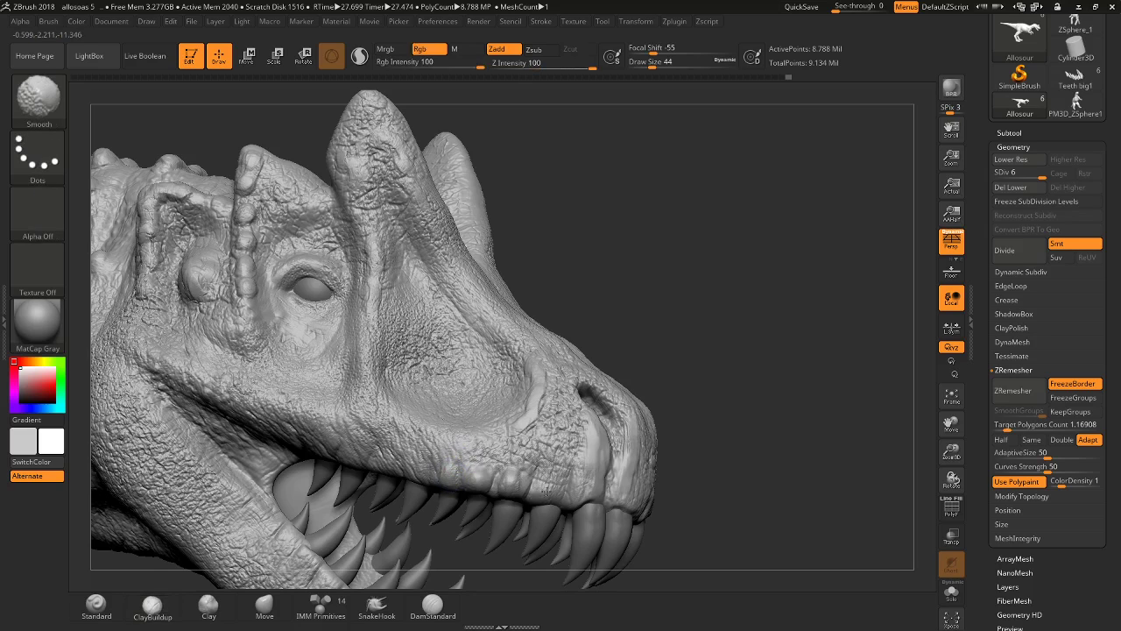
right_drag(535, 481, 419, 397)
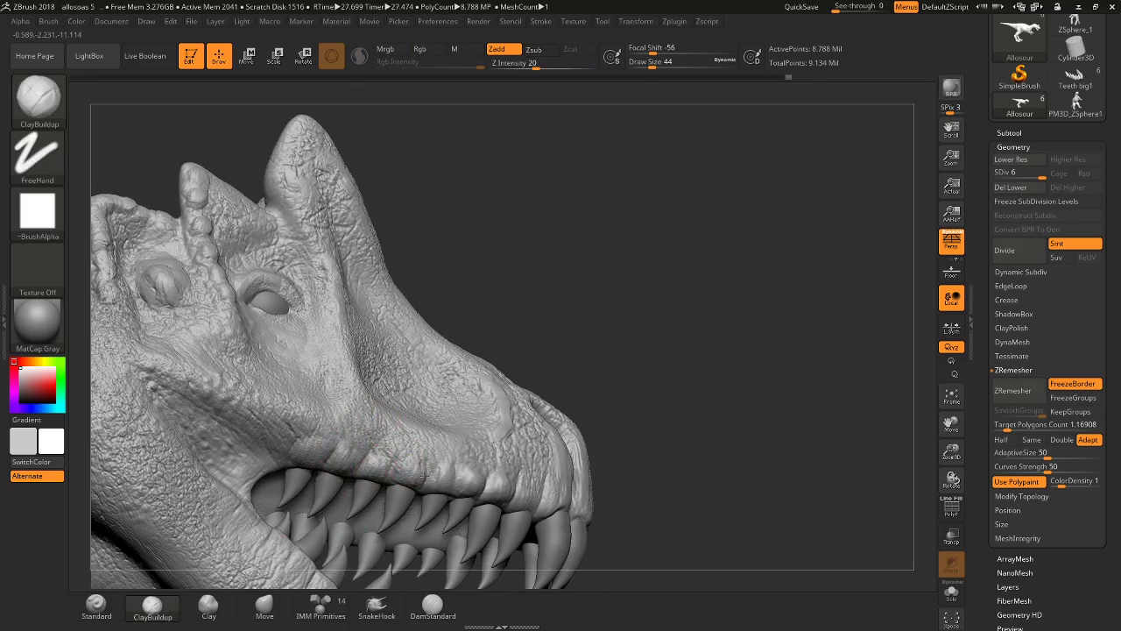
mouse_move(653, 351)
mouse_down()
mouse_move(633, 228)
mouse_move(499, 297)
mouse_move(632, 302)
mouse_up()
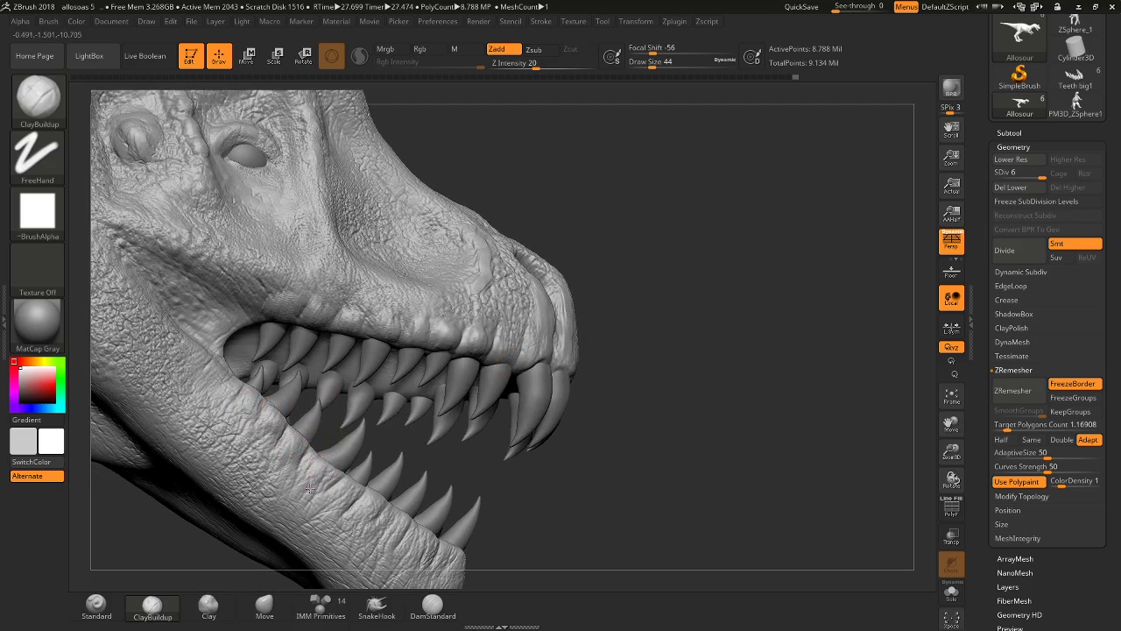
drag(300, 449, 331, 483)
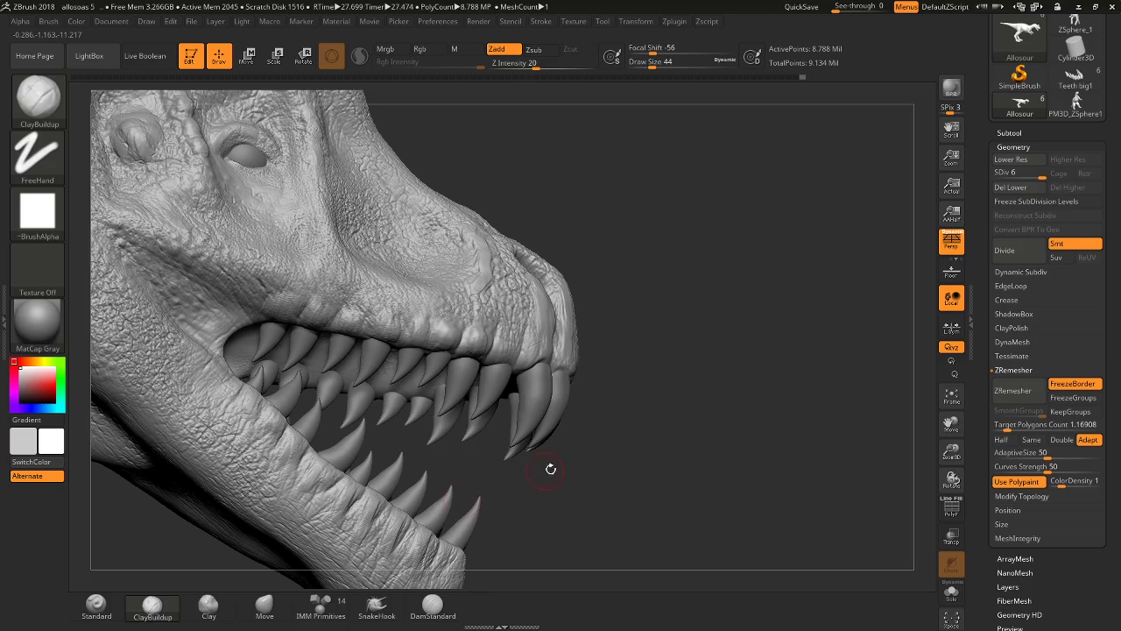
drag(551, 465, 274, 337)
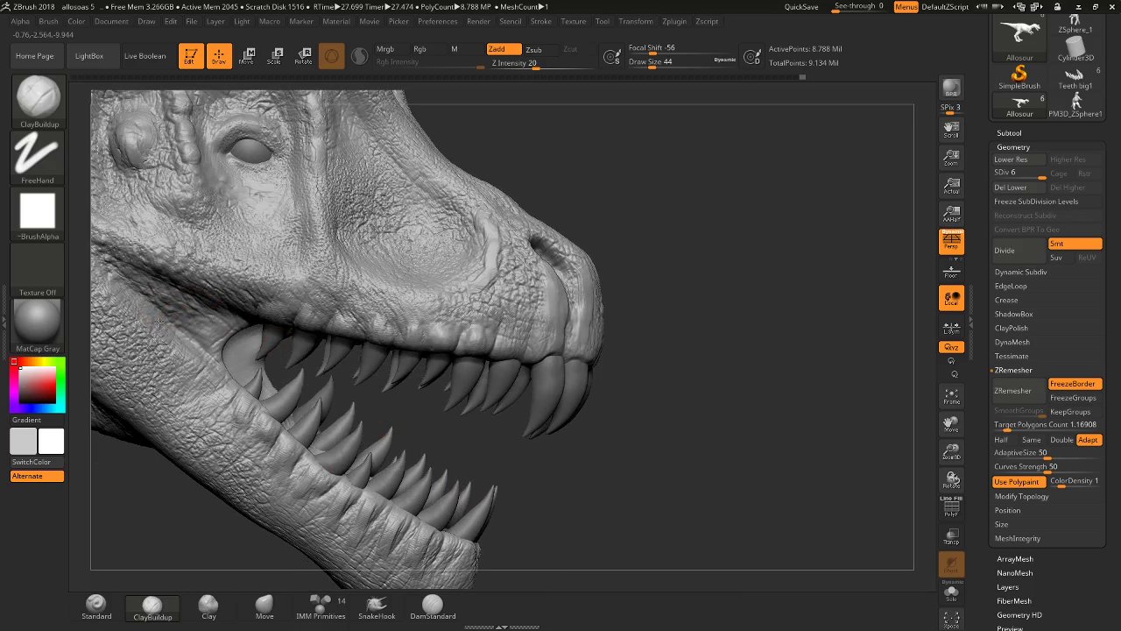
drag(150, 317, 219, 382)
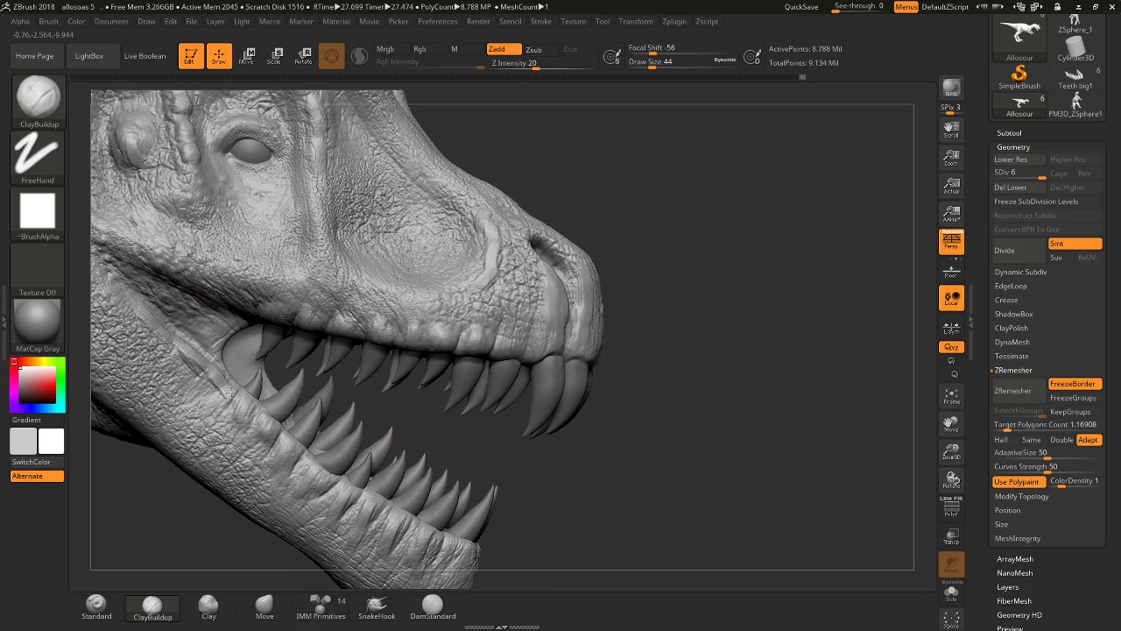
drag(140, 247, 256, 311)
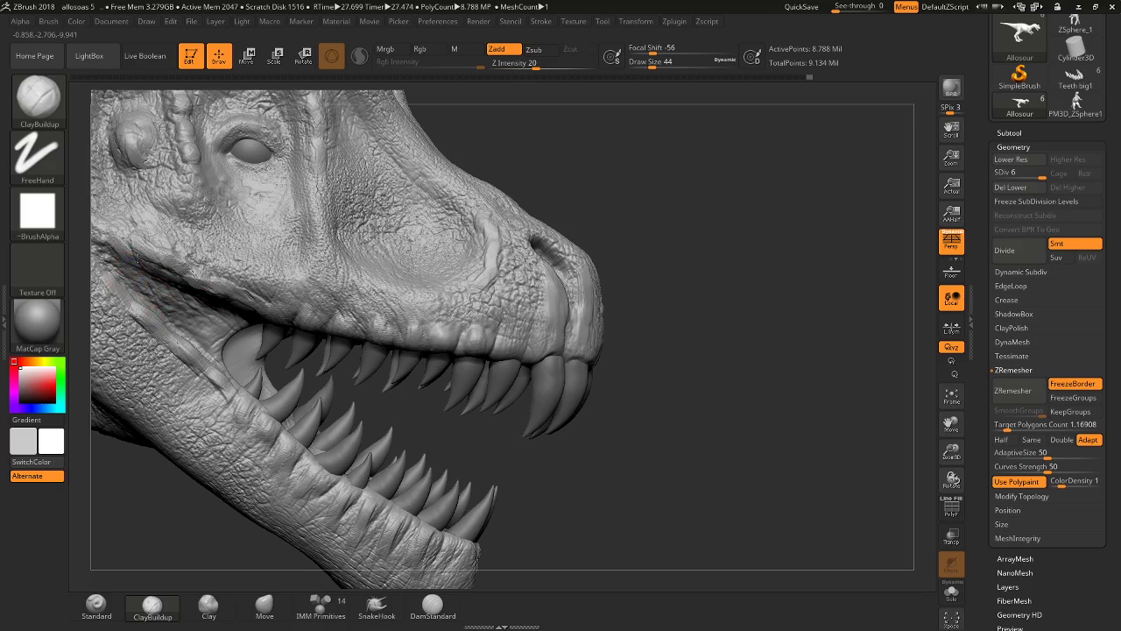
key(shift)
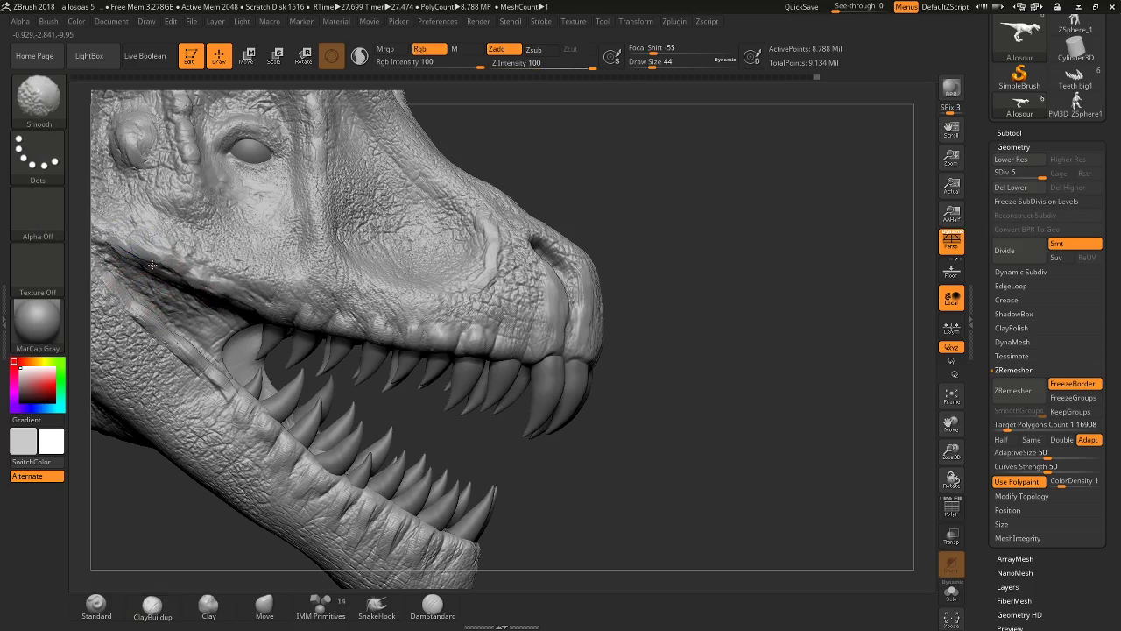
mouse_move(708, 181)
mouse_down()
mouse_move(658, 183)
mouse_move(640, 230)
mouse_move(614, 252)
mouse_move(668, 222)
mouse_up()
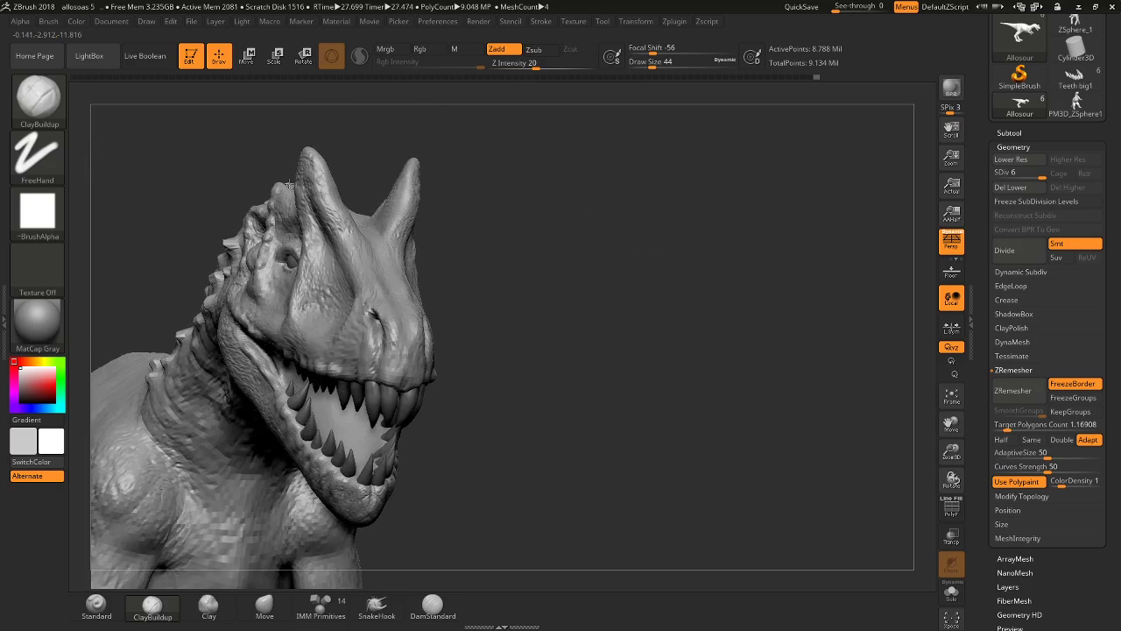
Switch to the Slash3 brush at size 23, zoomed in on the eye.
click(39, 96)
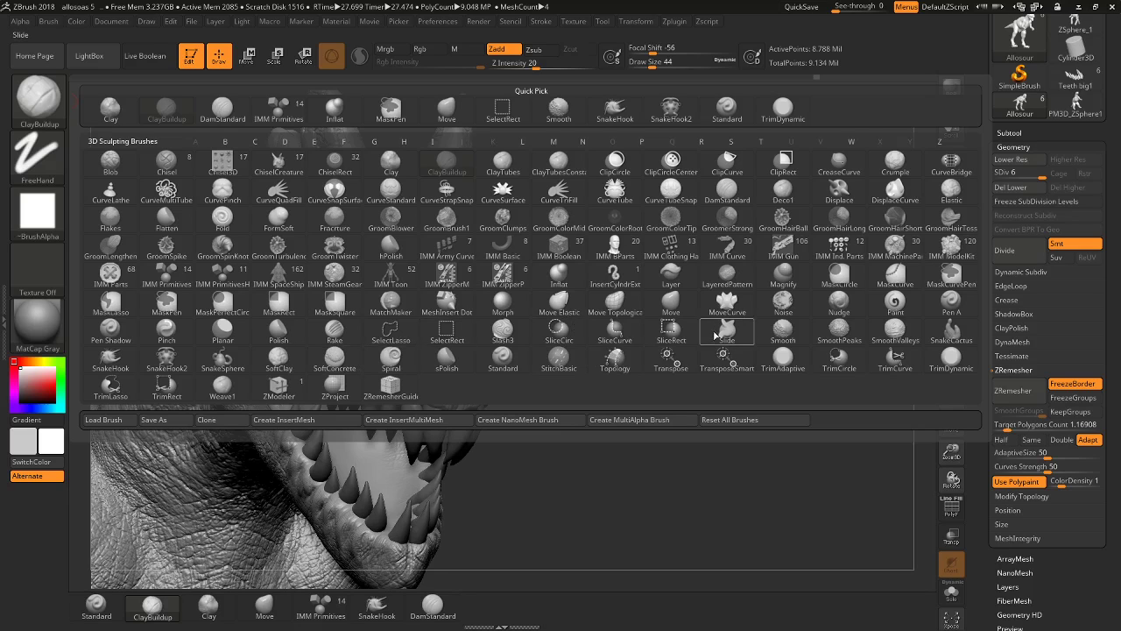
click(515, 326)
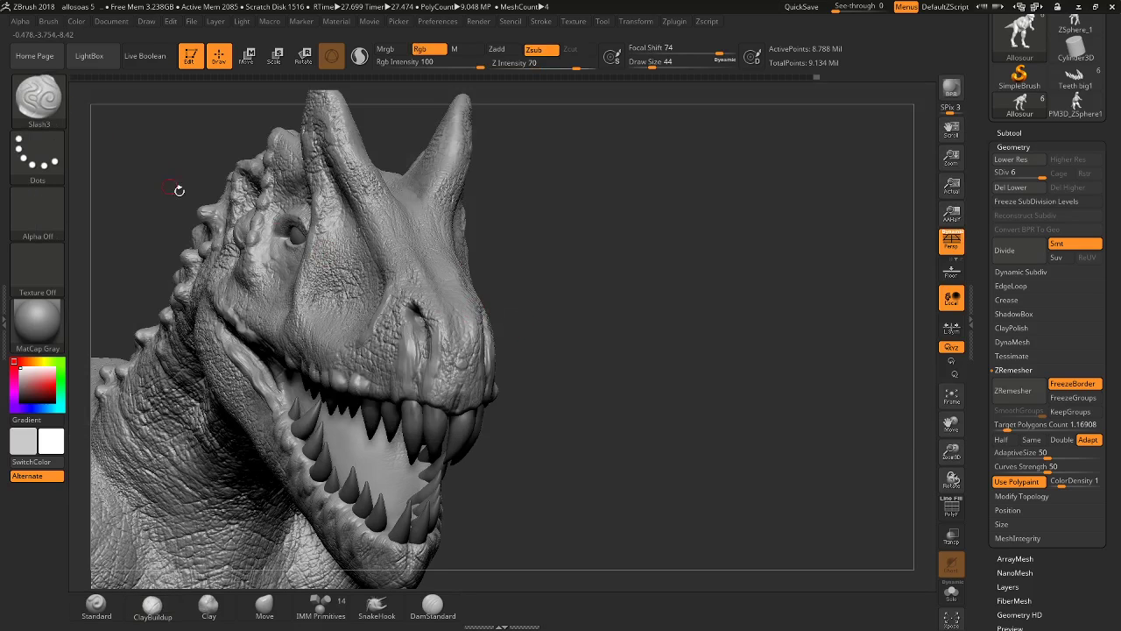
key(shift+d)
drag(601, 275, 308, 210)
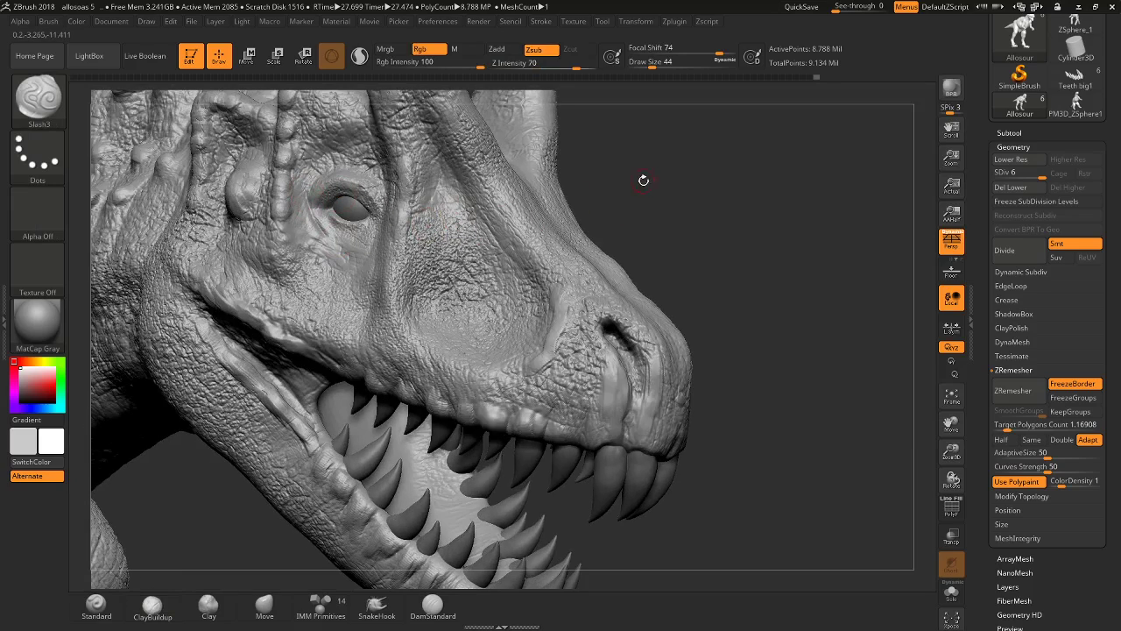
mouse_move(646, 180)
alt+mouse_down()
mouse_move(324, 242)
mouse_move(386, 293)
alt+mouse_up()
right_click(353, 240)
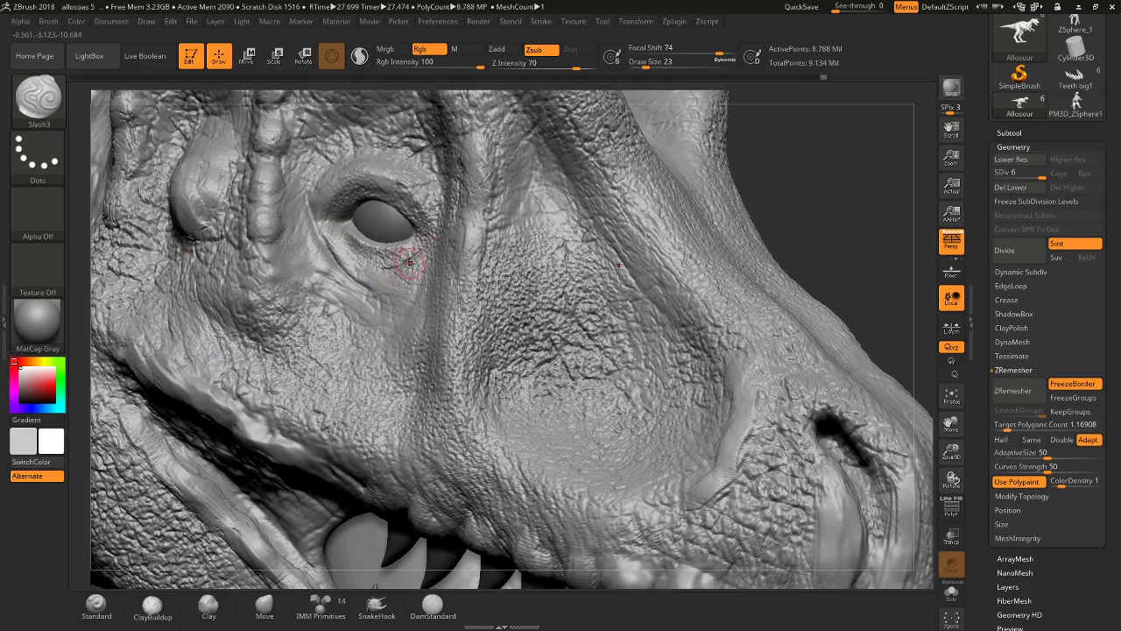
Deepen the crease below the eye corner and carve a crease arcing above the eye.
drag(373, 285, 401, 259)
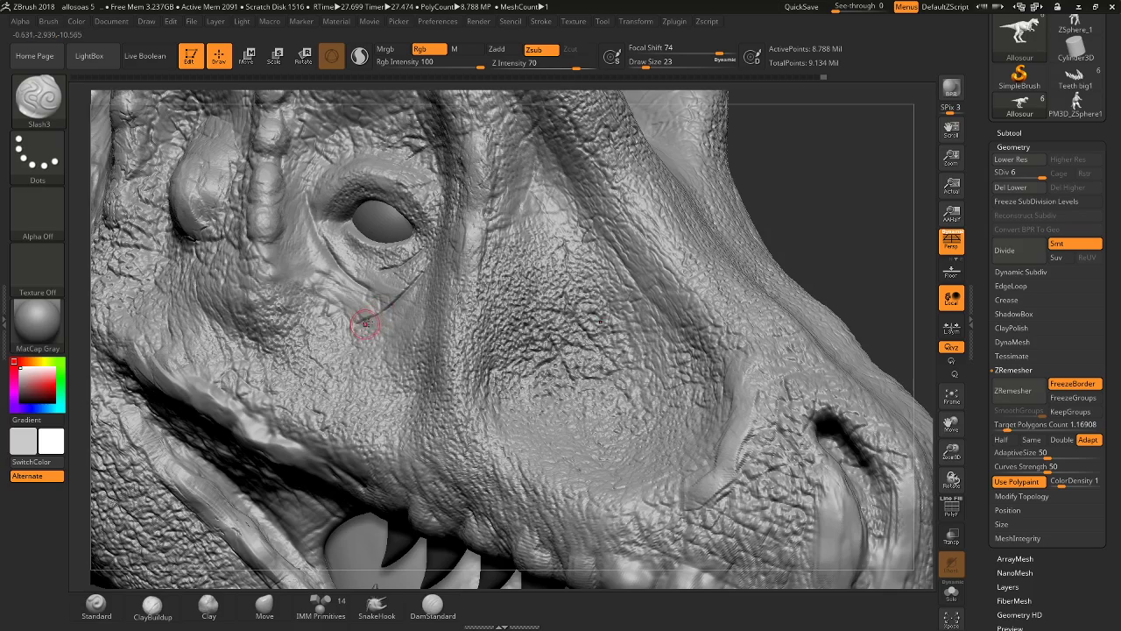
drag(791, 190, 441, 283)
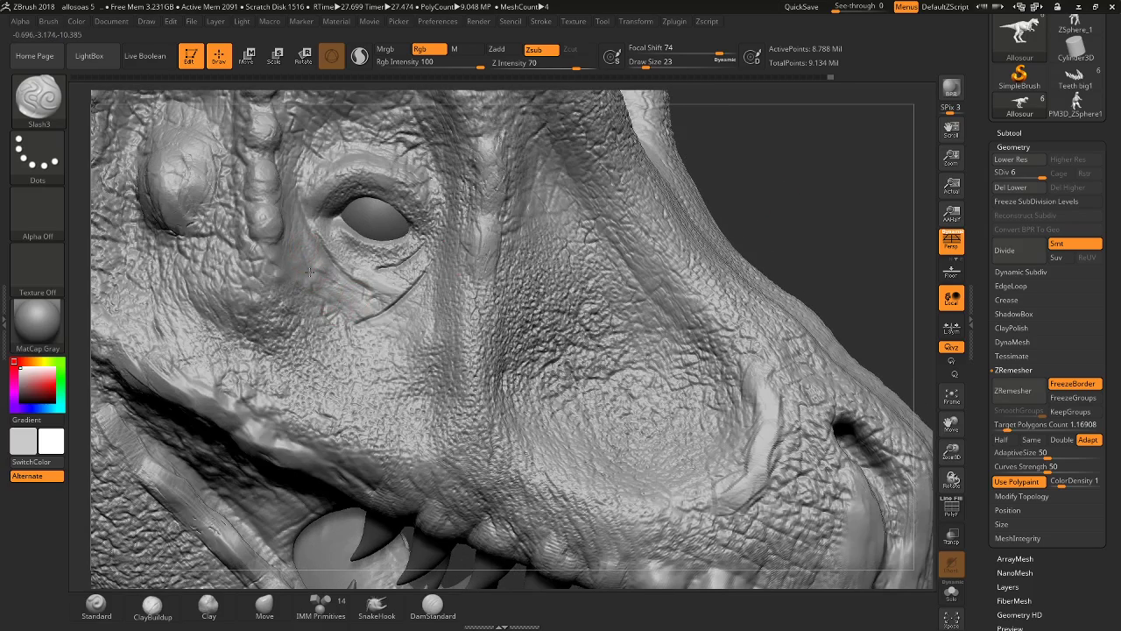
mouse_move(424, 167)
mouse_down()
mouse_move(367, 147)
mouse_move(318, 162)
mouse_move(298, 186)
mouse_up()
mouse_move(430, 163)
mouse_down()
mouse_move(357, 177)
mouse_move(326, 226)
mouse_up()
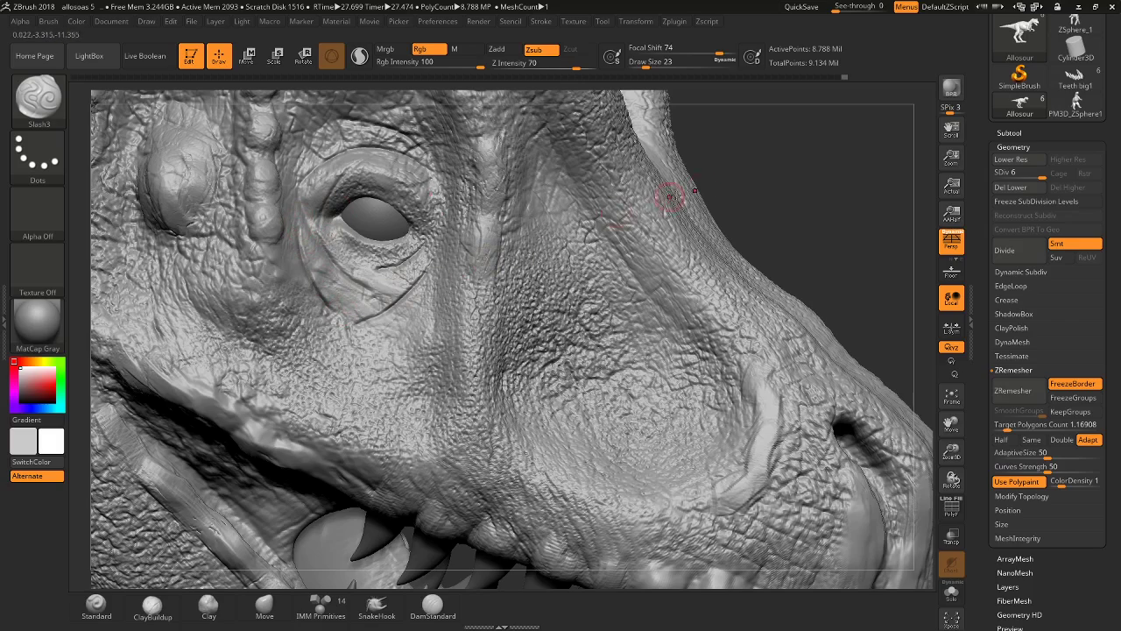
drag(671, 187, 765, 170)
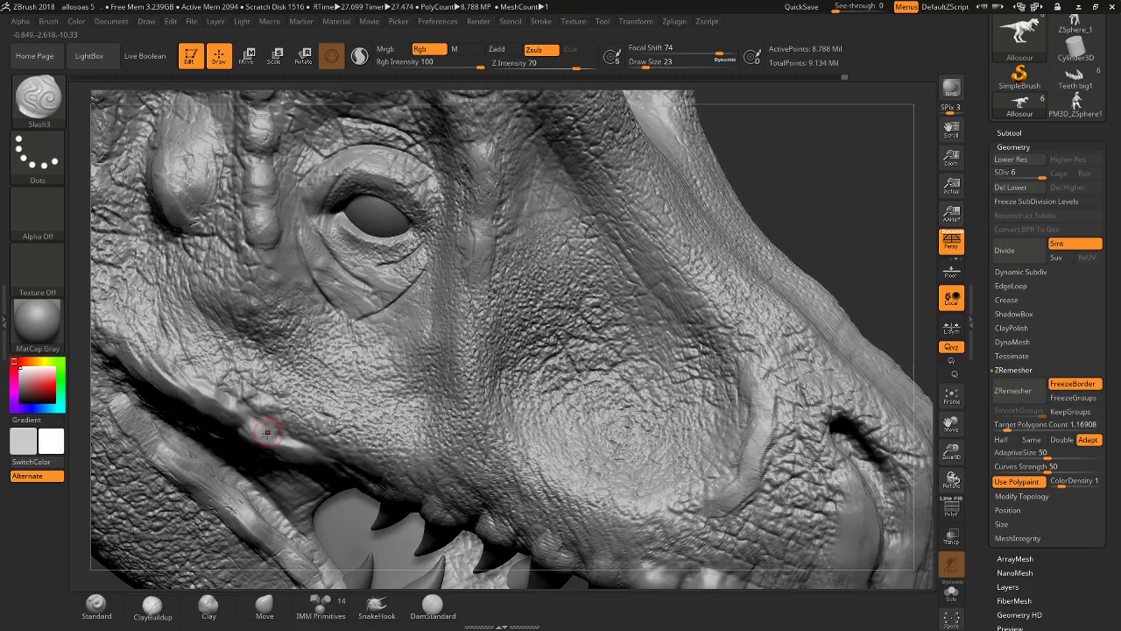
Switch to ClayBuildup and raise two ridges along the lower eyelid.
key(b)
key(c)
key(b)
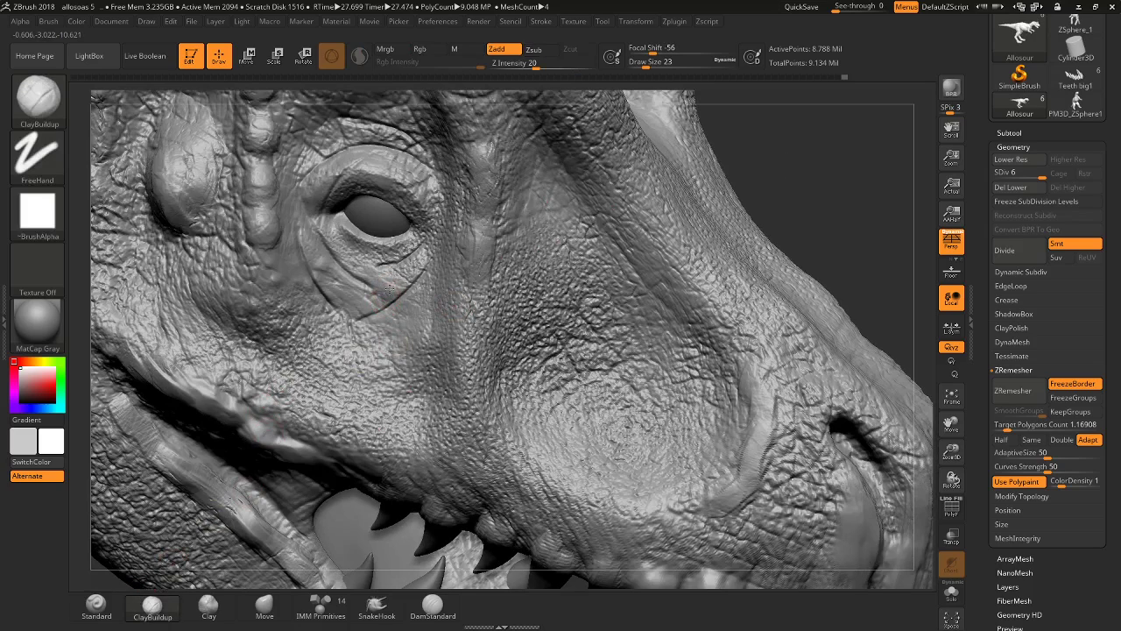
drag(412, 265, 351, 305)
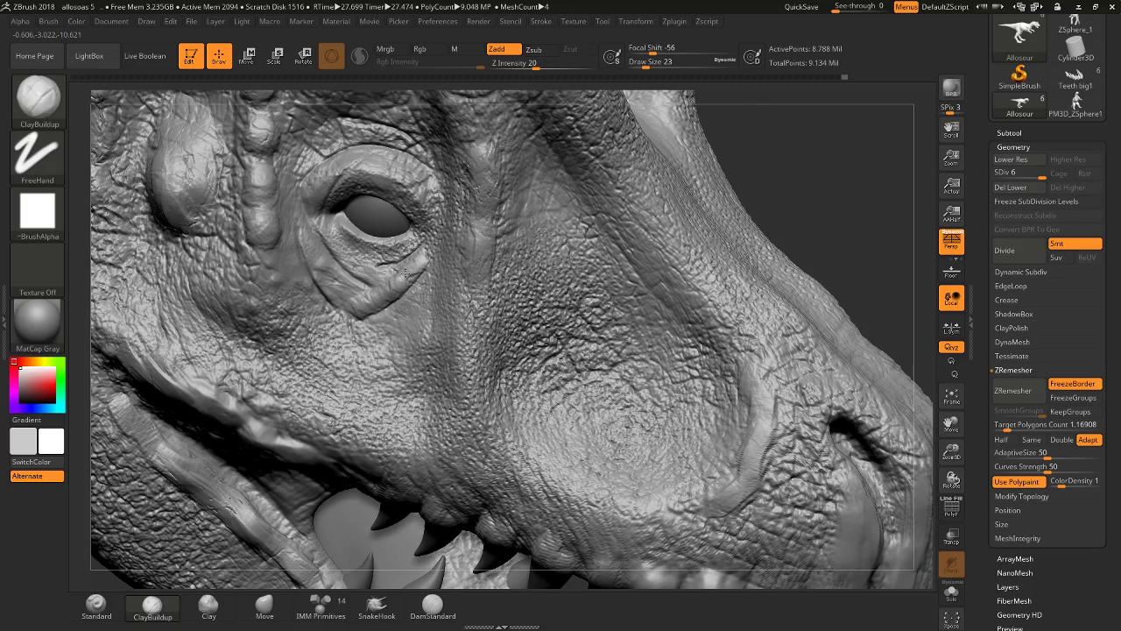
mouse_move(414, 264)
mouse_down()
mouse_move(382, 257)
mouse_move(411, 245)
mouse_move(330, 241)
mouse_up()
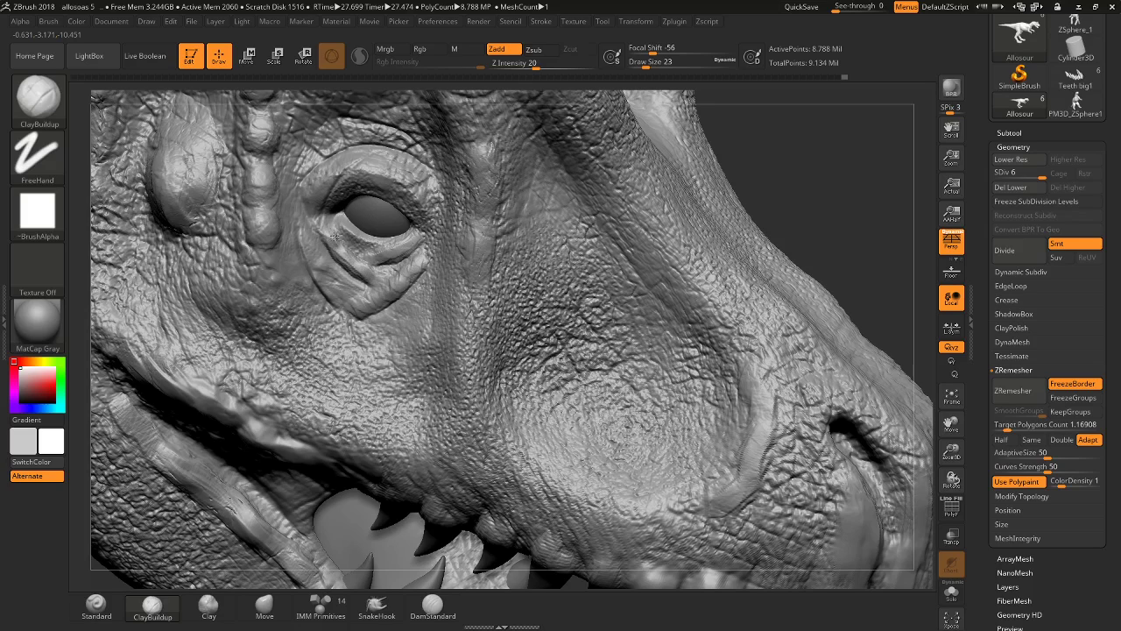
Smooth the lower and upper eyelid folds into natural wrinkles.
key(shift)
shift+drag(331, 239, 359, 264)
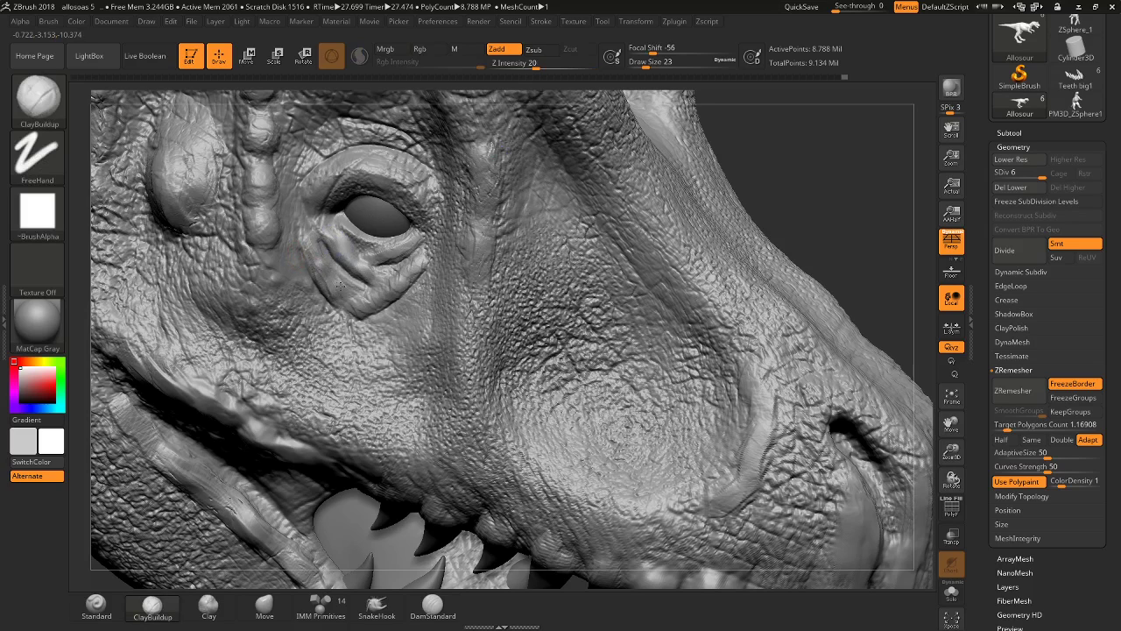
key(shift)
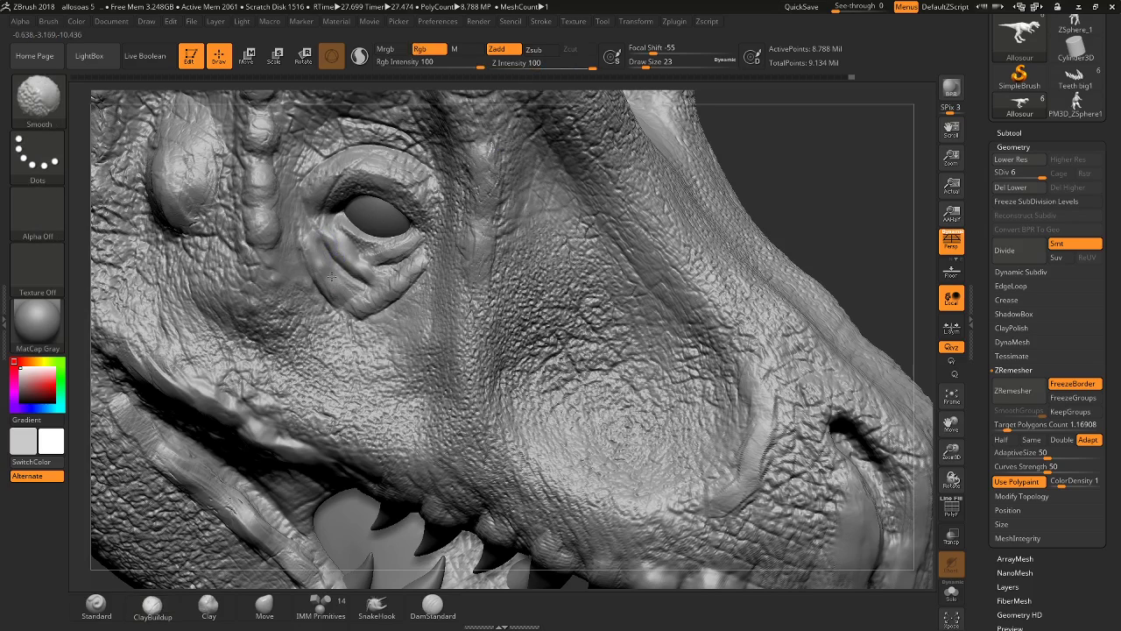
shift+drag(347, 289, 376, 248)
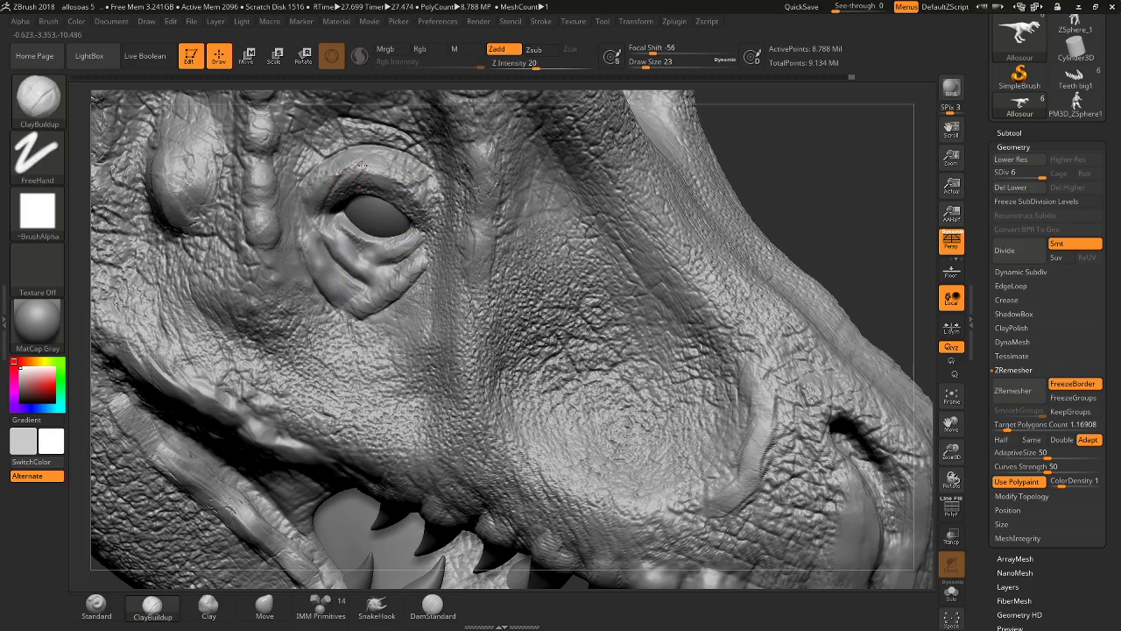
shift+drag(336, 174, 346, 153)
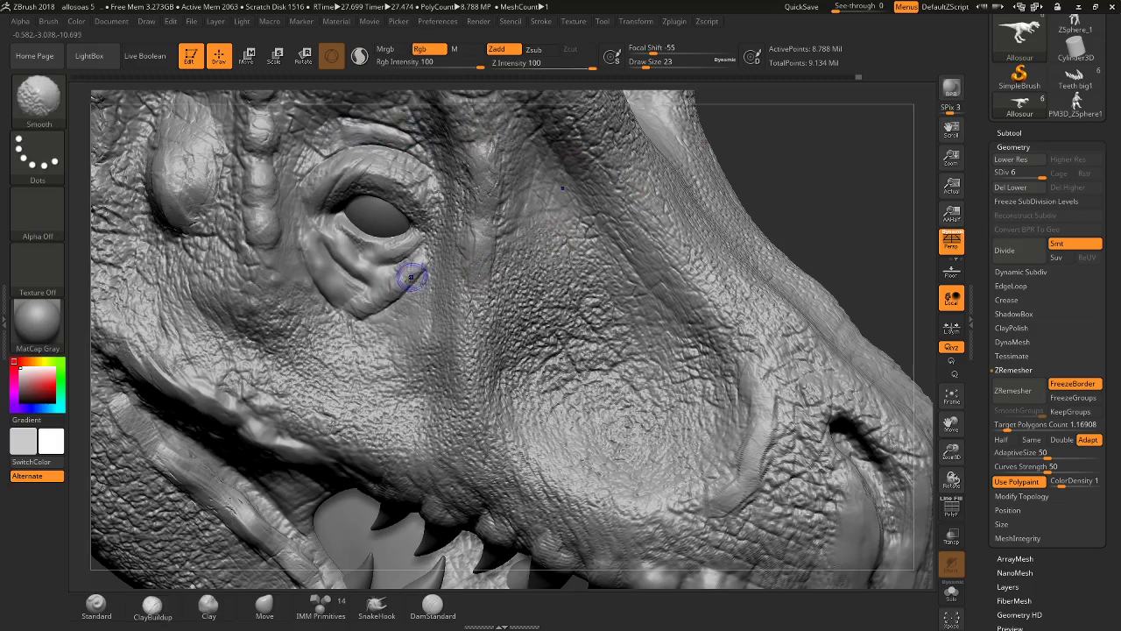
drag(744, 143, 685, 170)
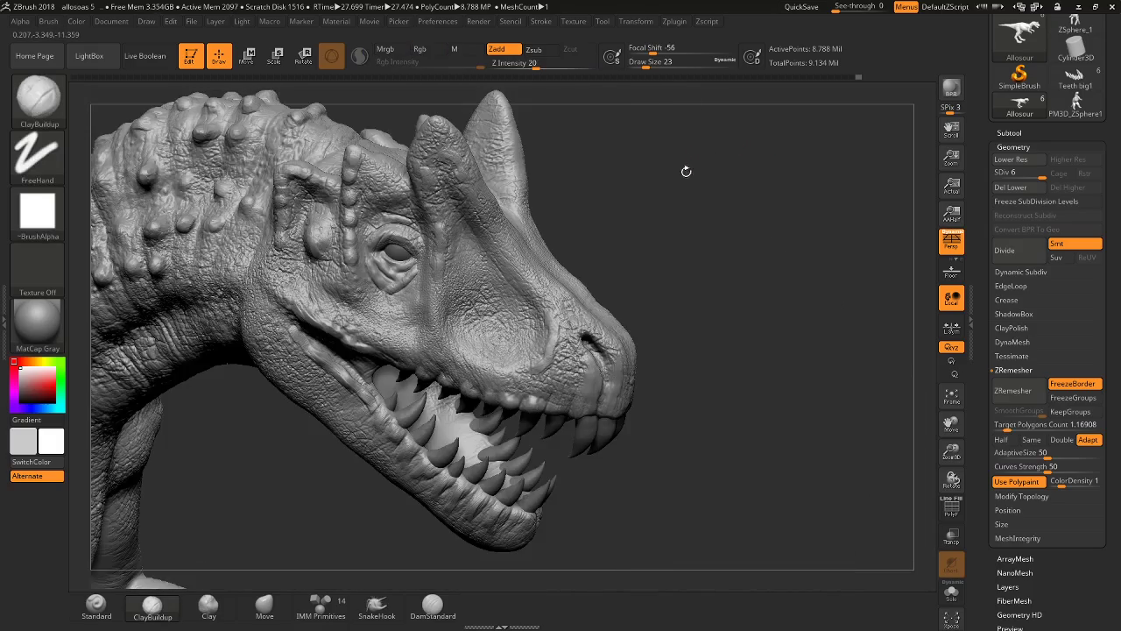
drag(675, 217, 691, 190)
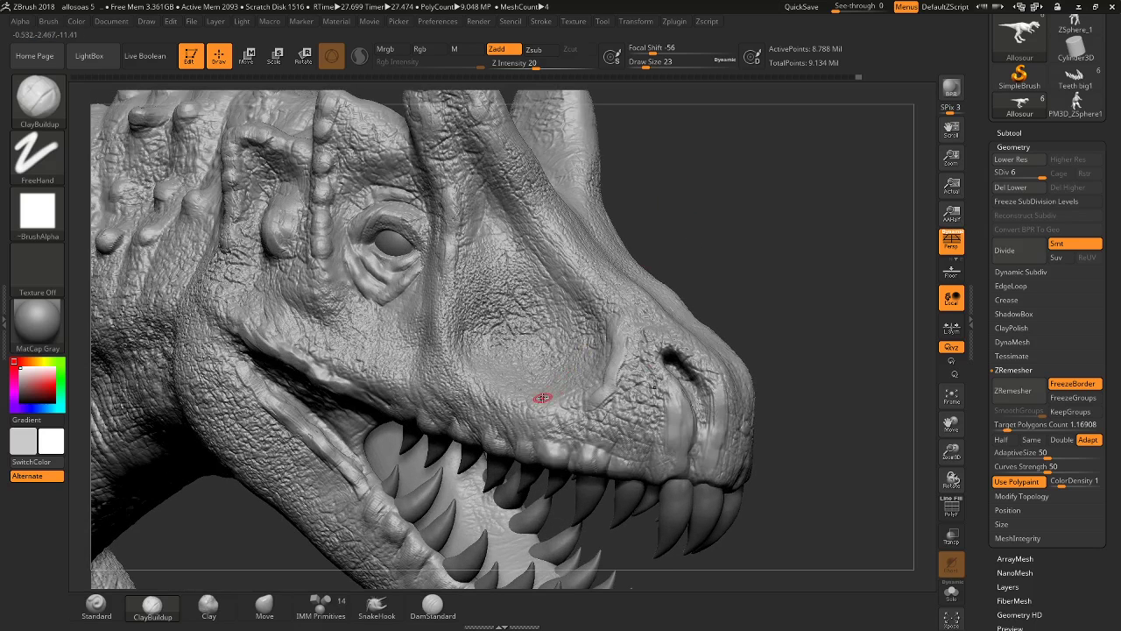
Switch to the Inflat brush and enlarge it to draw size 59.
click(399, 602)
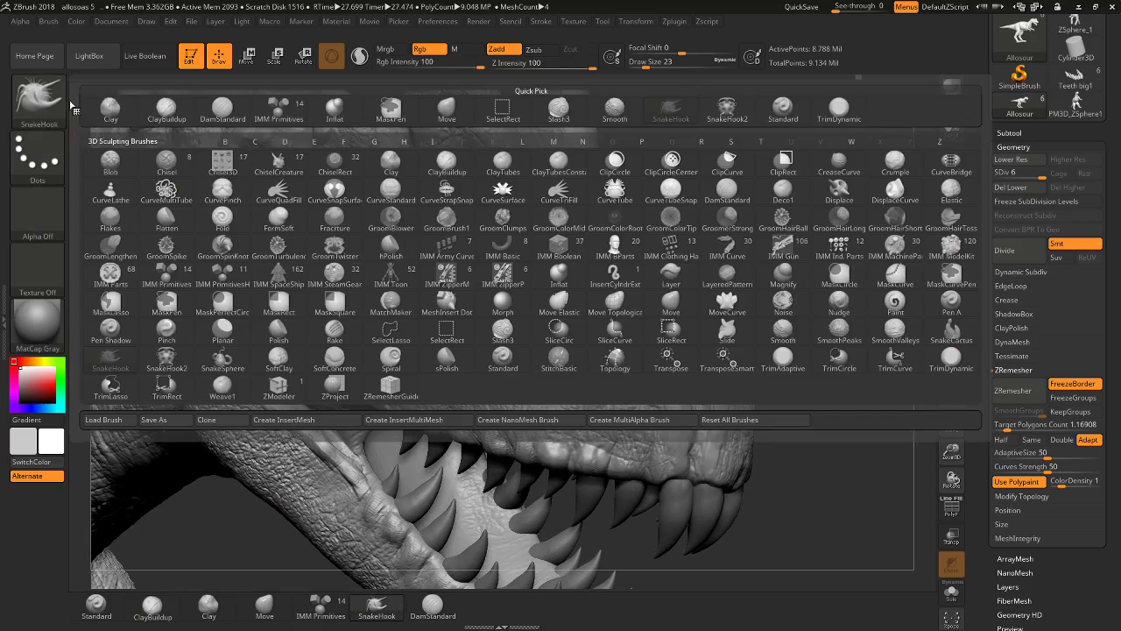
click(38, 96)
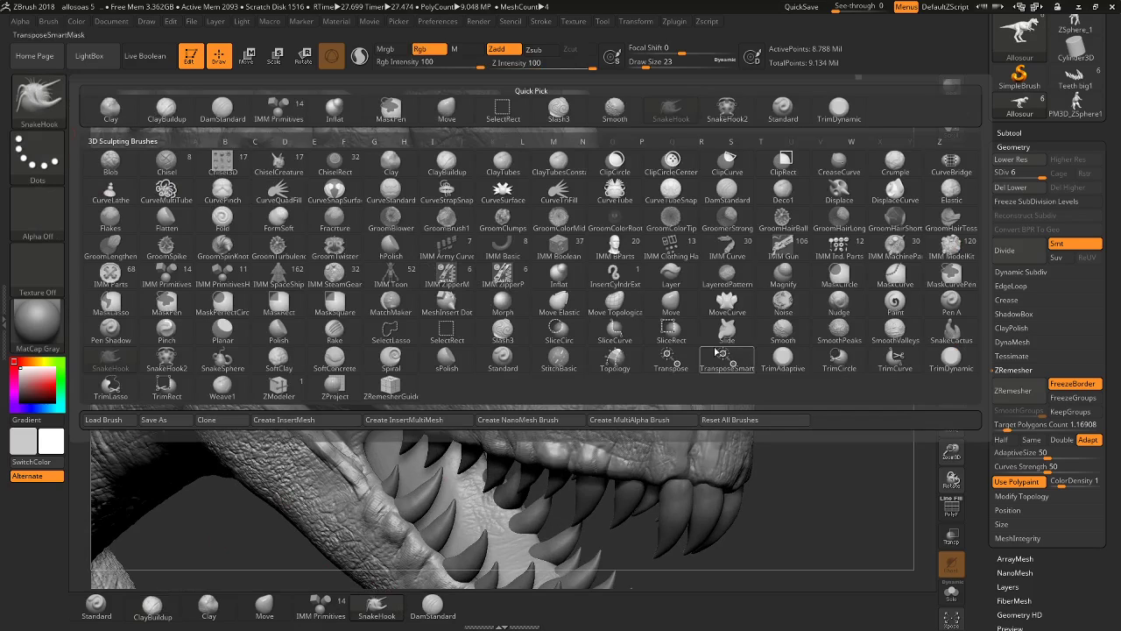
click(559, 273)
key(bracketright)
key(bracketright)
key(bracketright)
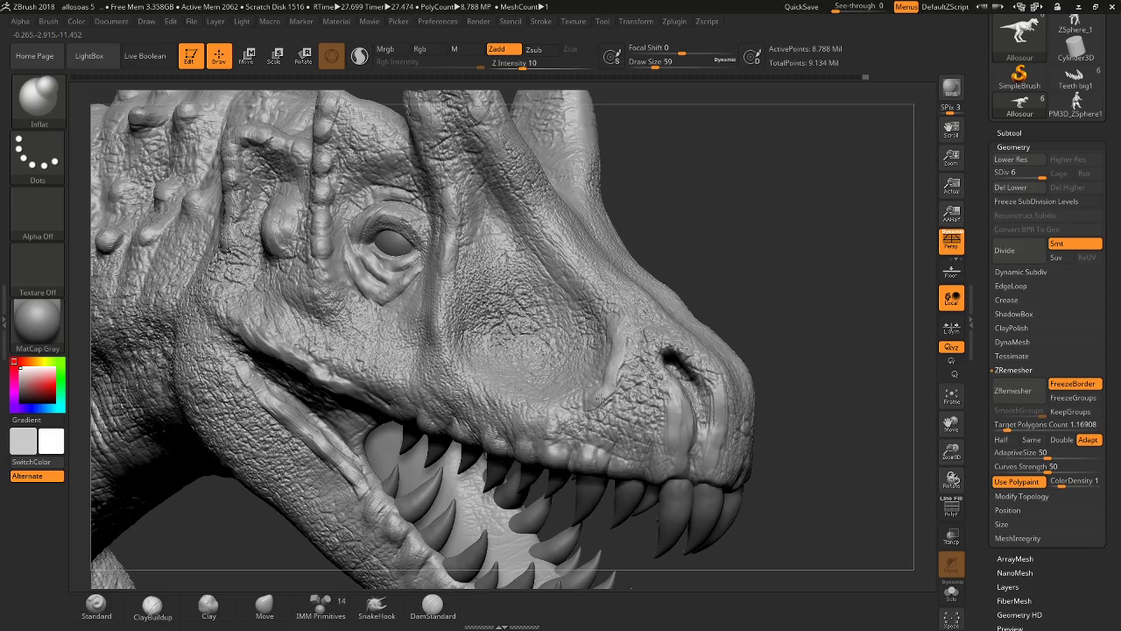
Rotate to the top of the head and inflate the skin between the horns.
drag(783, 238, 804, 275)
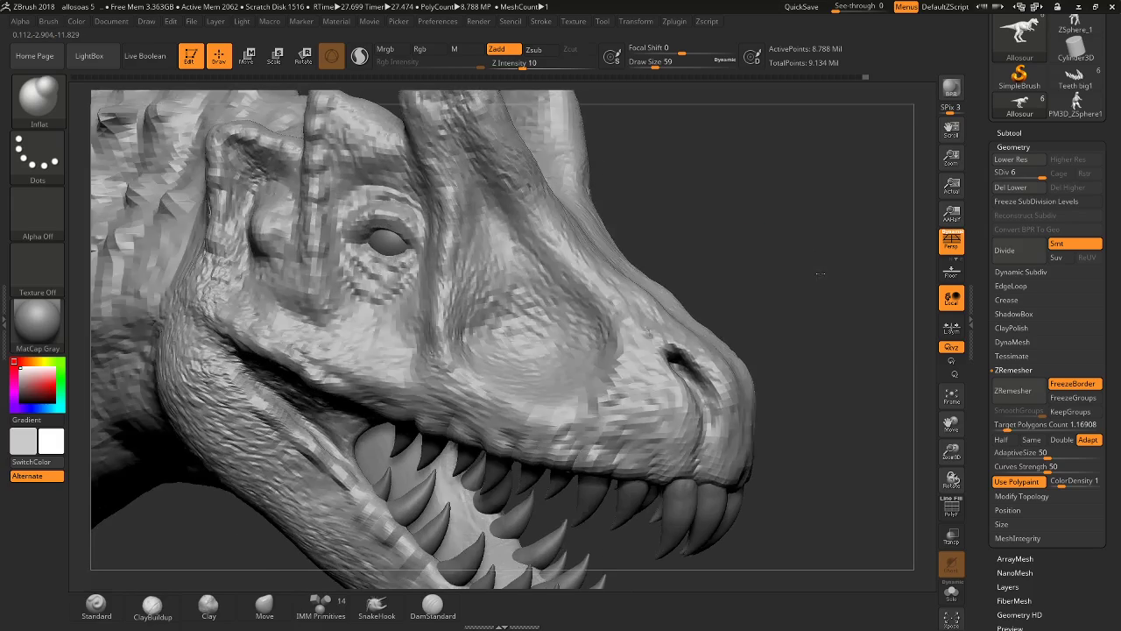
drag(491, 342, 461, 354)
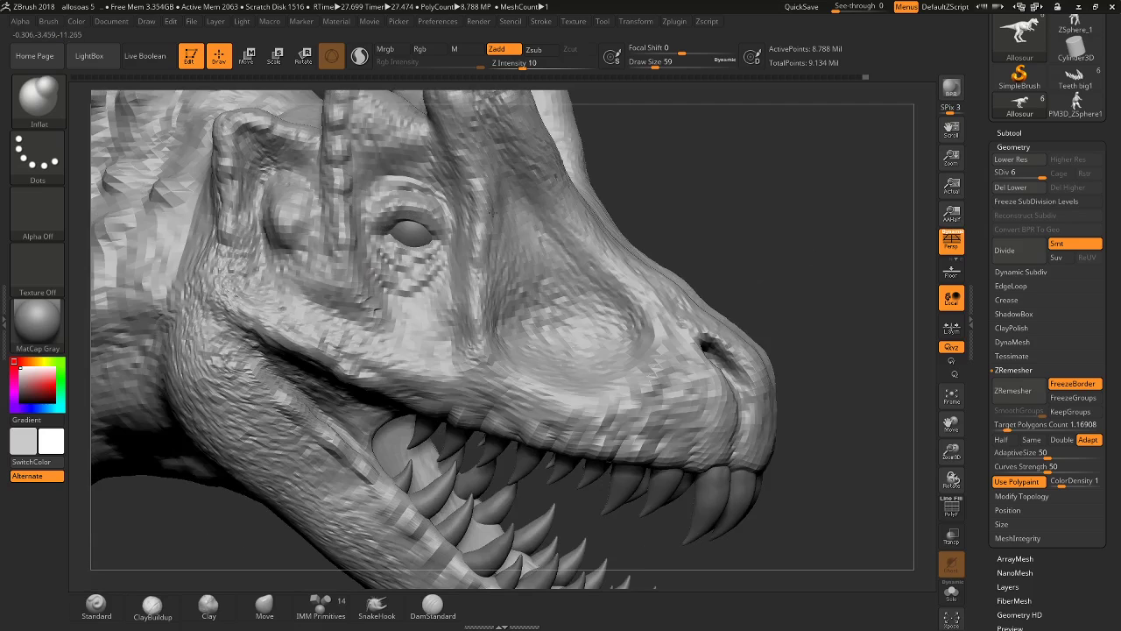
drag(607, 160, 359, 280)
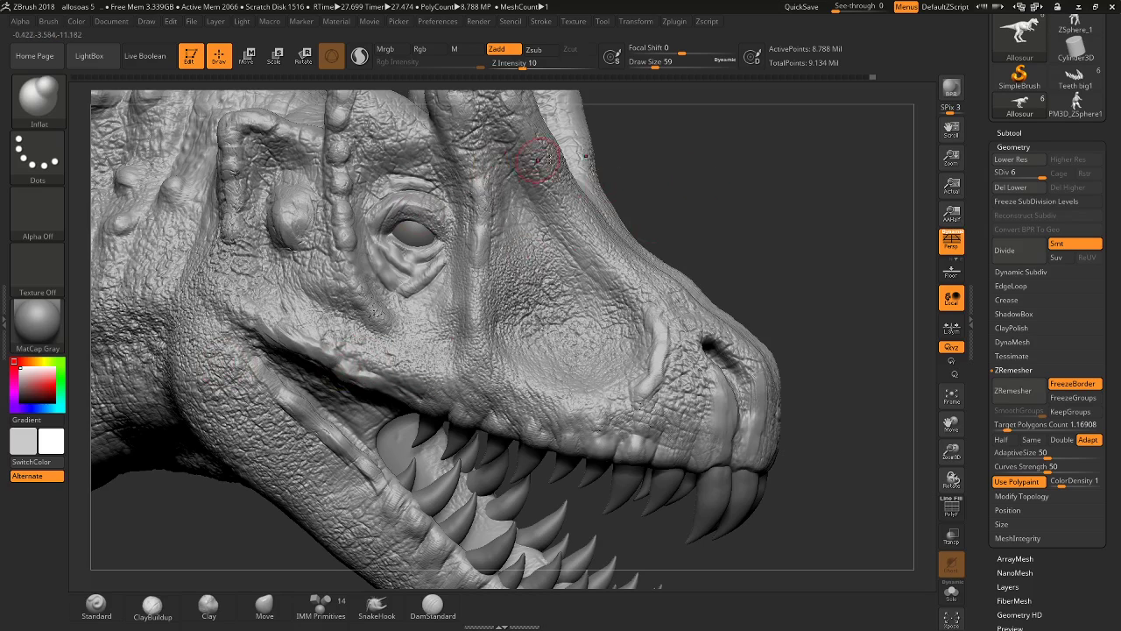
mouse_move(727, 132)
mouse_down()
mouse_move(751, 246)
mouse_move(225, 201)
mouse_move(332, 212)
mouse_up()
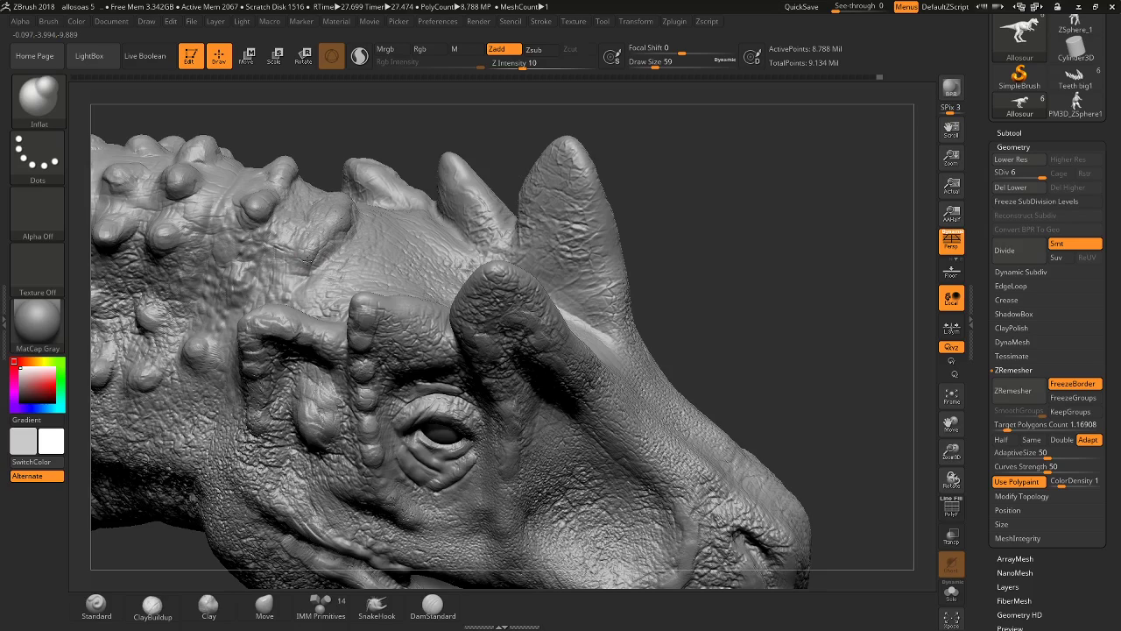
drag(333, 212, 404, 188)
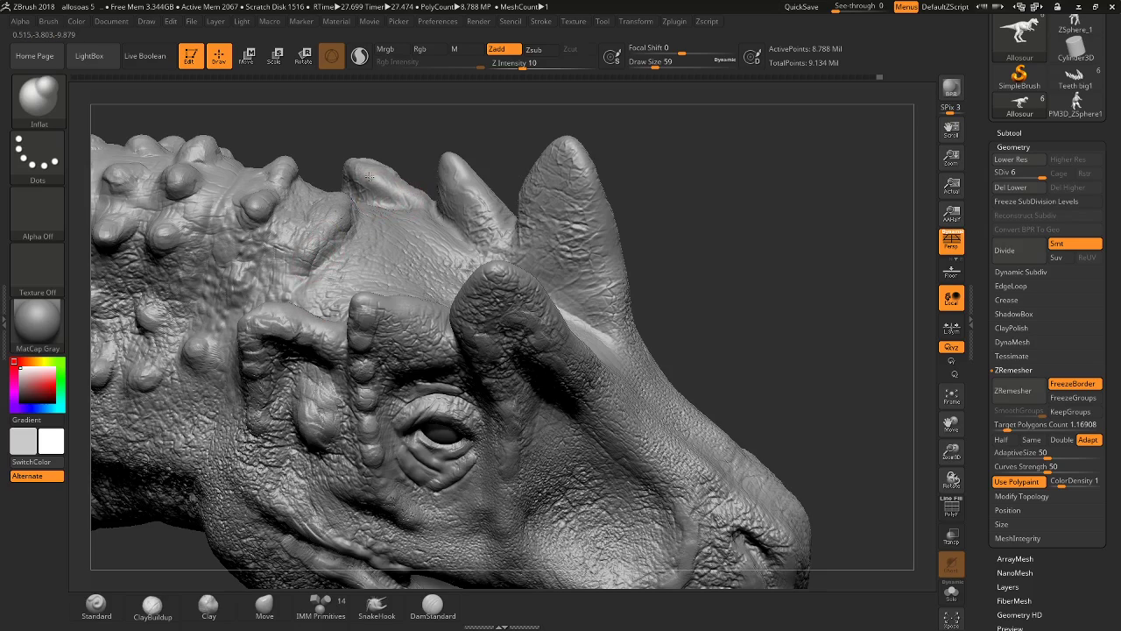
mouse_move(659, 201)
alt+mouse_down()
mouse_move(681, 230)
mouse_move(844, 208)
alt+mouse_up()
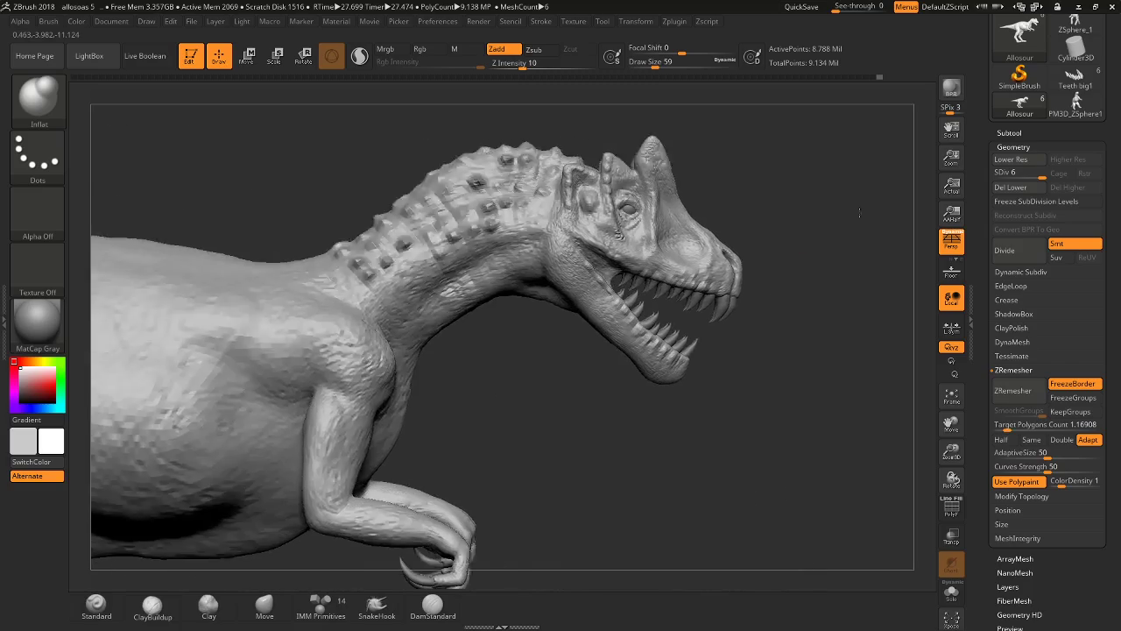
mouse_move(760, 359)
alt+mouse_down()
mouse_move(770, 428)
mouse_move(794, 332)
mouse_move(788, 366)
mouse_move(770, 363)
mouse_move(849, 193)
mouse_move(723, 231)
mouse_move(721, 255)
mouse_move(696, 235)
mouse_move(713, 185)
mouse_move(726, 202)
mouse_move(788, 169)
alt+mouse_up()
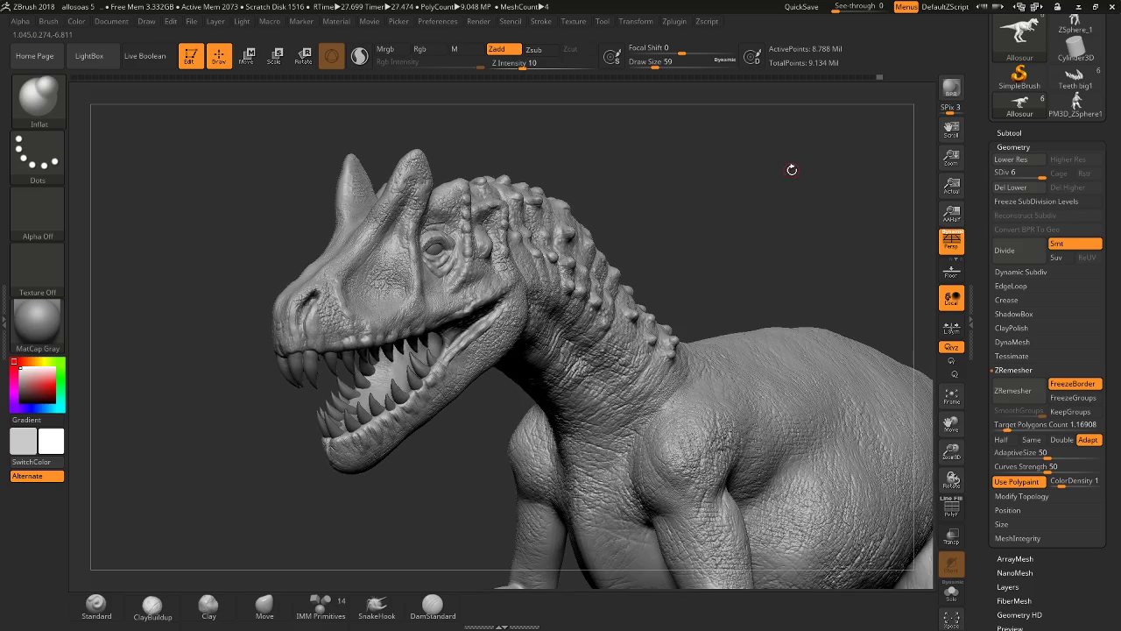
Save the project with Ctrl+S and run a BPR render of the sculpt.
key(ctrl)
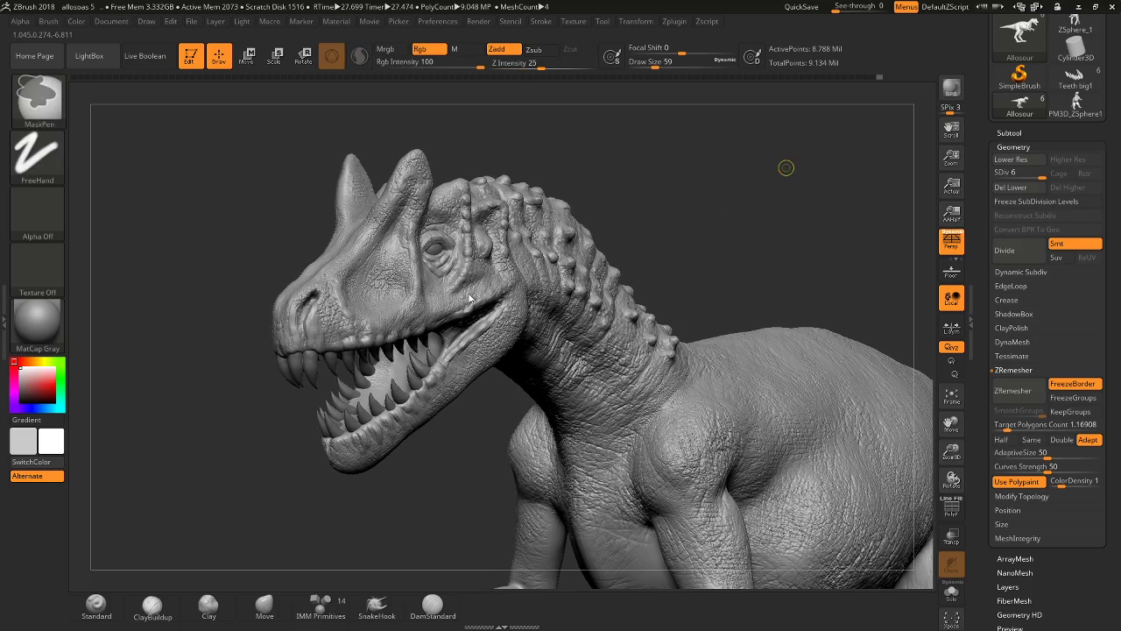
key(ctrl+s)
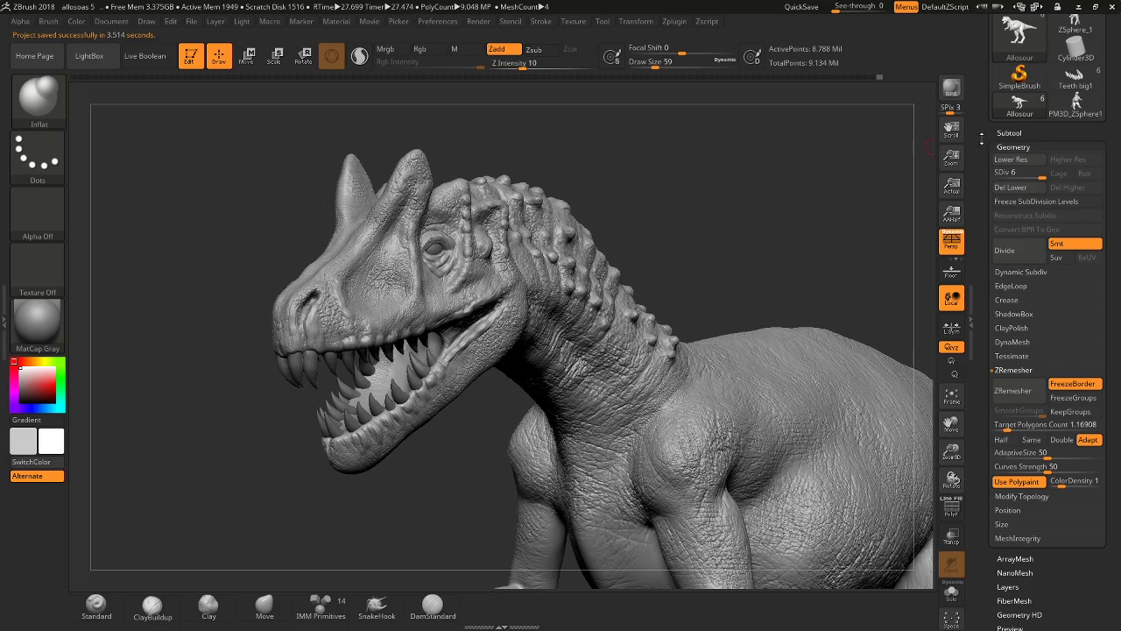
click(952, 90)
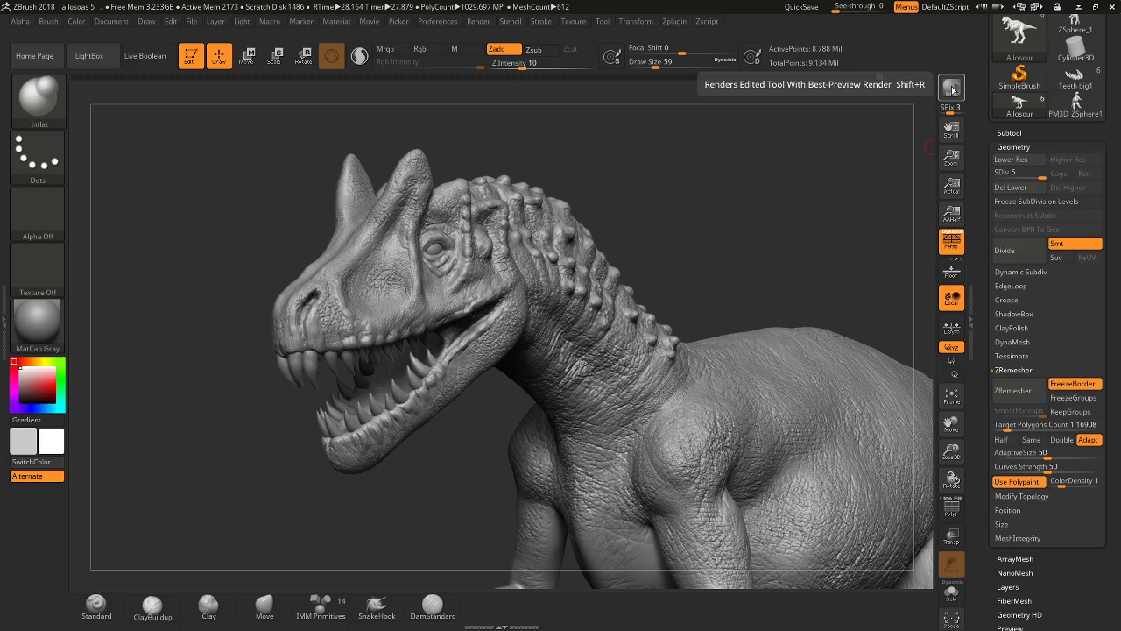
Re-run the BPR render of the head close-up and open the Document menu to export it.
click(952, 89)
click(952, 89)
click(952, 89)
click(952, 91)
click(952, 90)
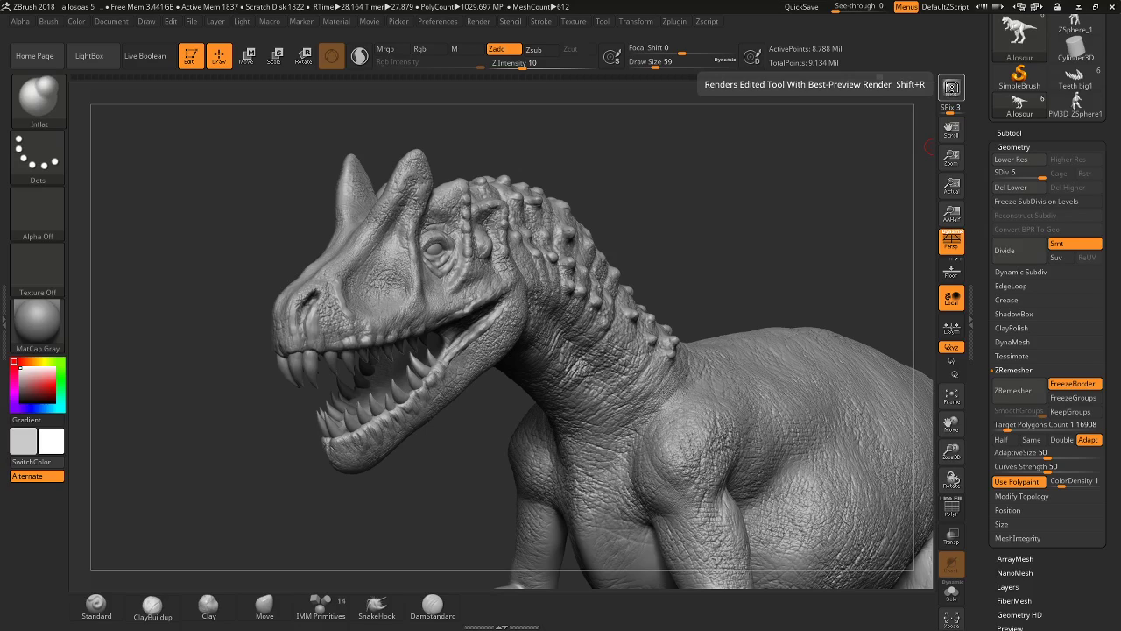
click(952, 90)
click(952, 90)
click(952, 90)
click(952, 91)
click(952, 91)
click(952, 90)
click(952, 90)
click(952, 90)
click(952, 90)
click(952, 90)
click(952, 90)
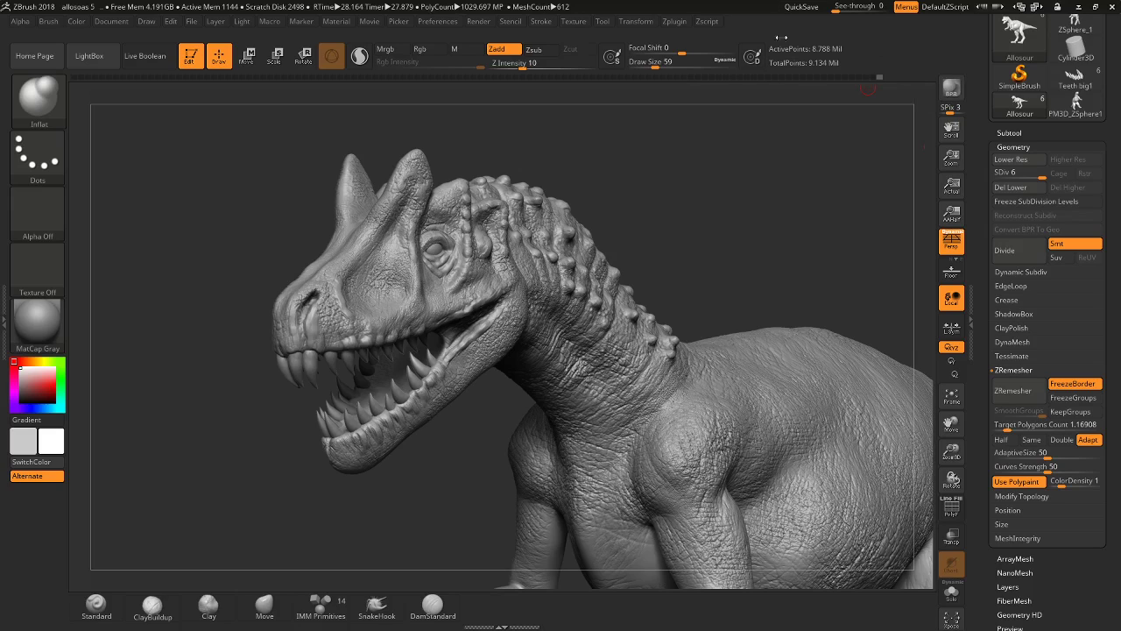
click(109, 23)
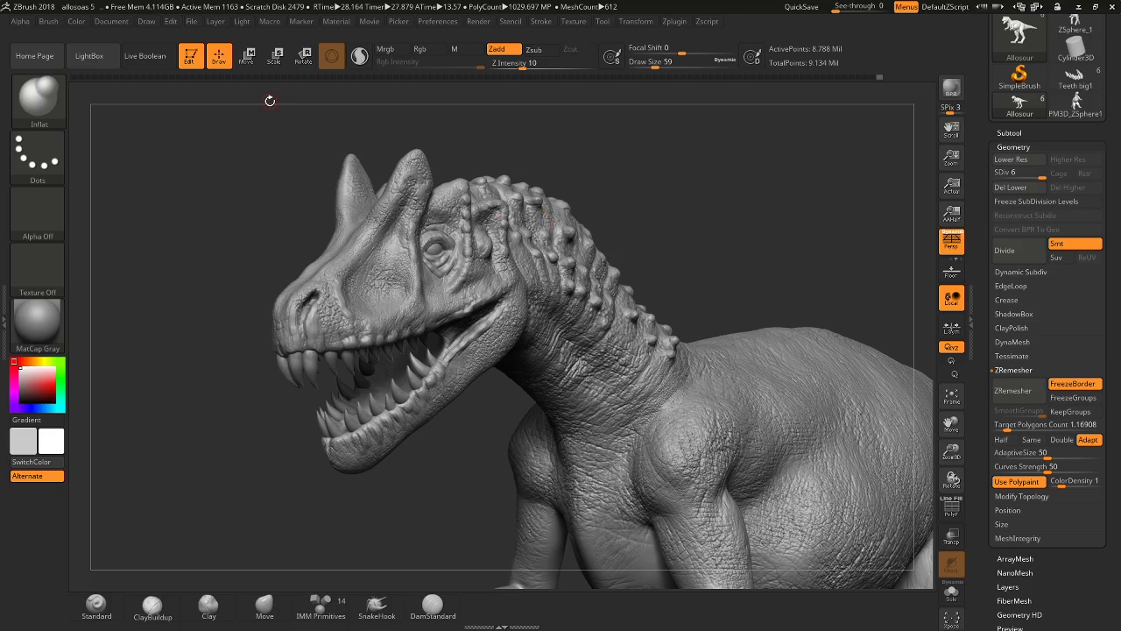
Turn the Allosaurus head to a right-facing profile and make a shadowed BPR render of it.
mouse_move(670, 157)
mouse_down()
mouse_move(714, 156)
mouse_move(668, 193)
mouse_move(711, 193)
mouse_move(691, 175)
mouse_up()
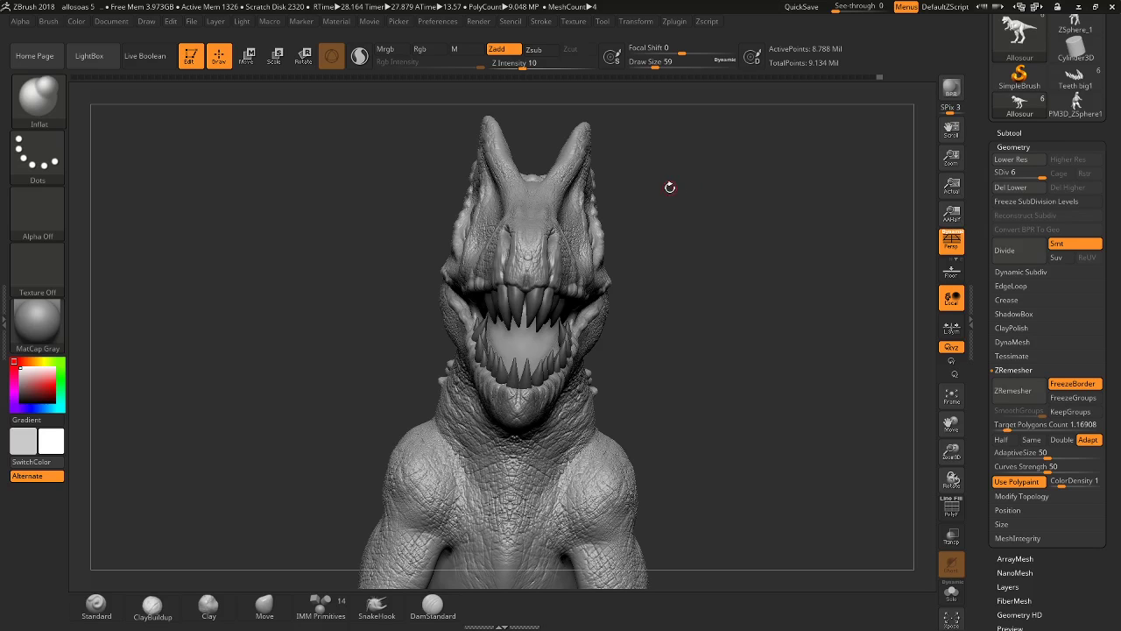
mouse_move(668, 184)
mouse_down()
mouse_move(672, 164)
mouse_move(673, 200)
mouse_move(651, 219)
mouse_move(701, 216)
mouse_up()
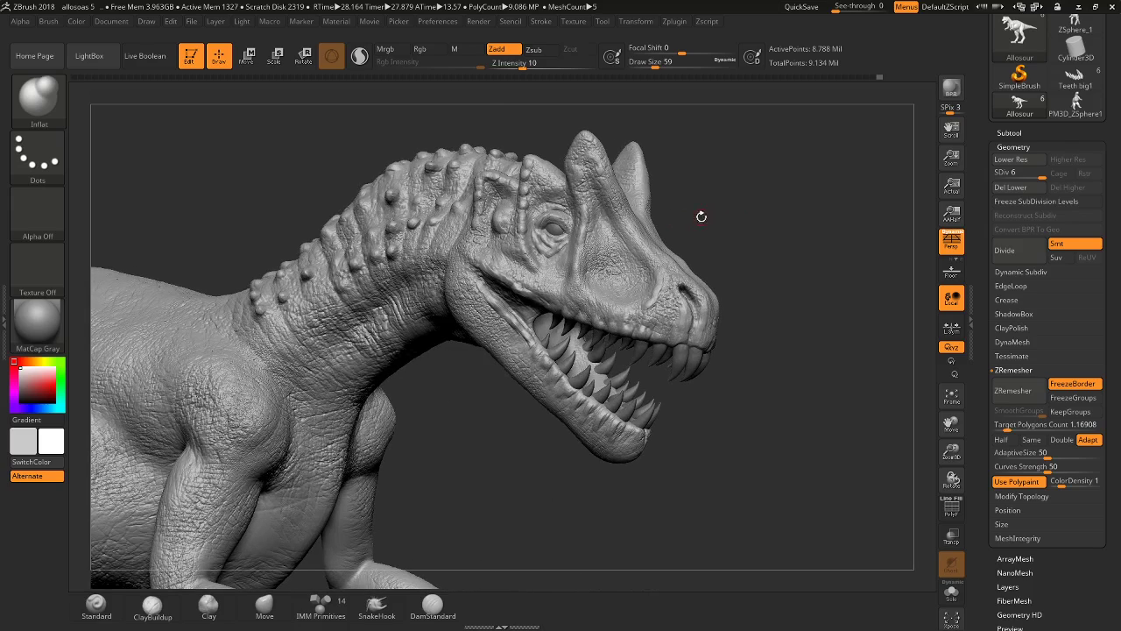
click(949, 93)
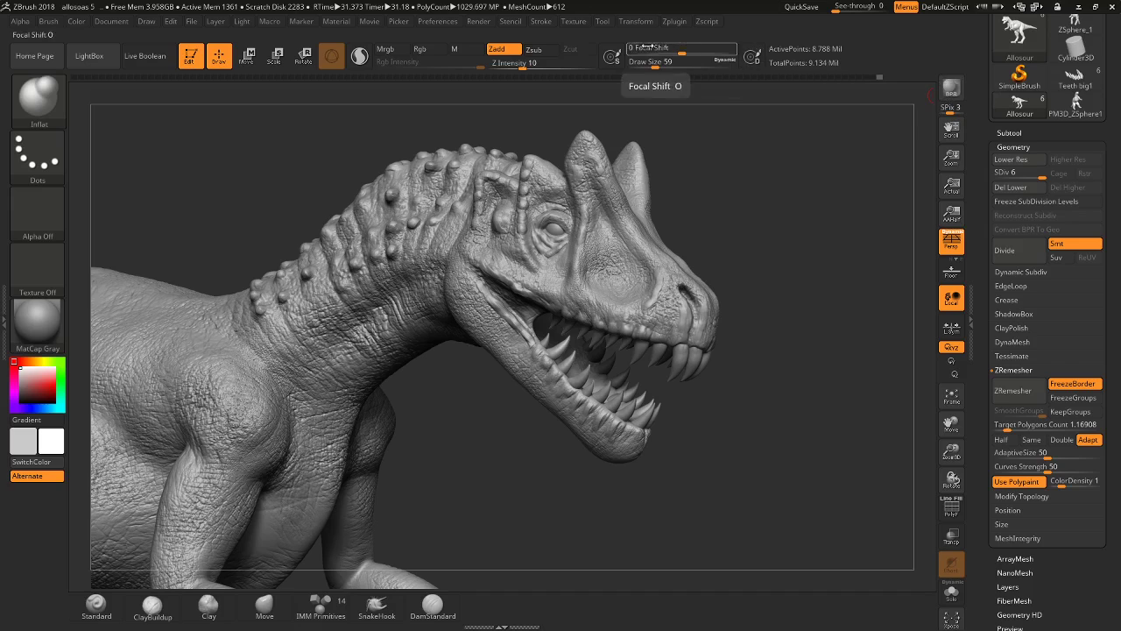
Export the head render as an image via Document > Export, then BPR-render the full-body side view.
click(119, 24)
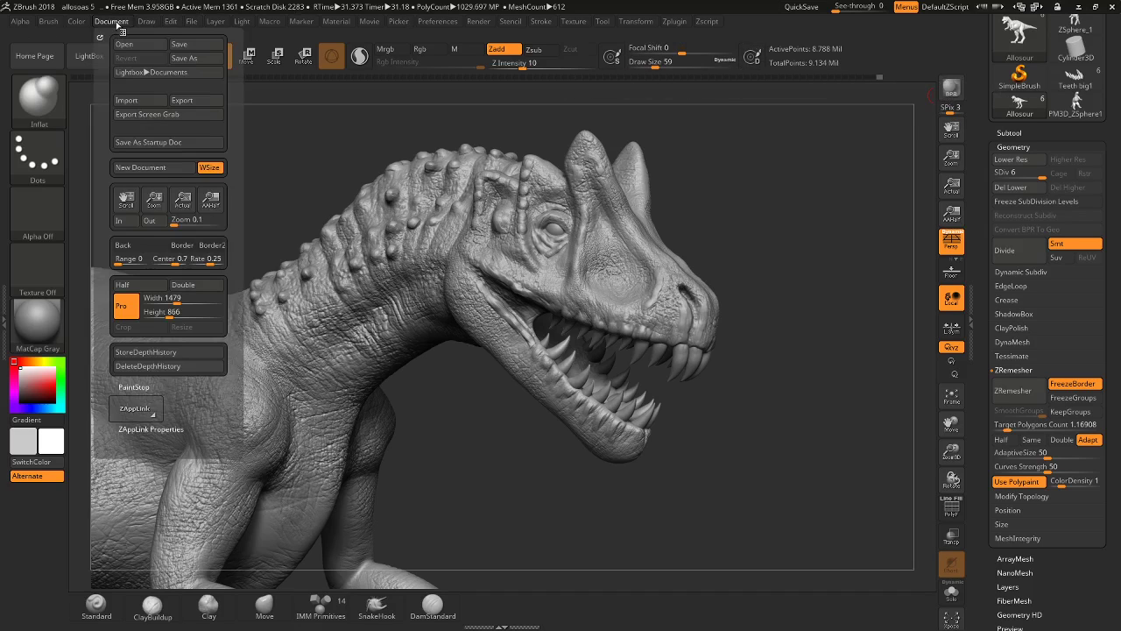
click(204, 110)
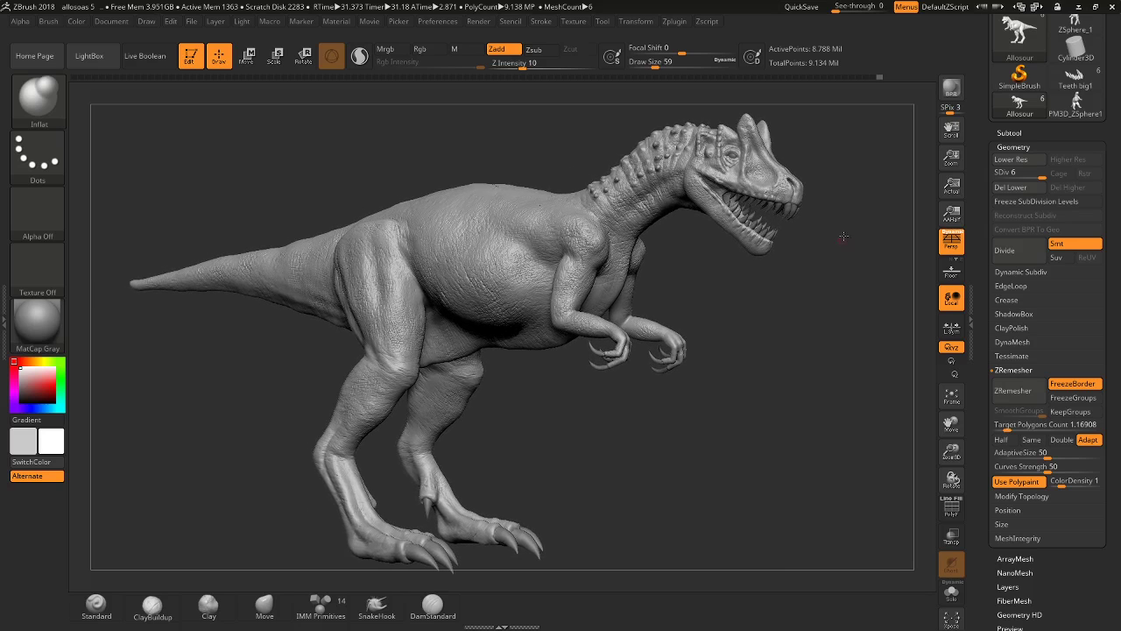
click(952, 91)
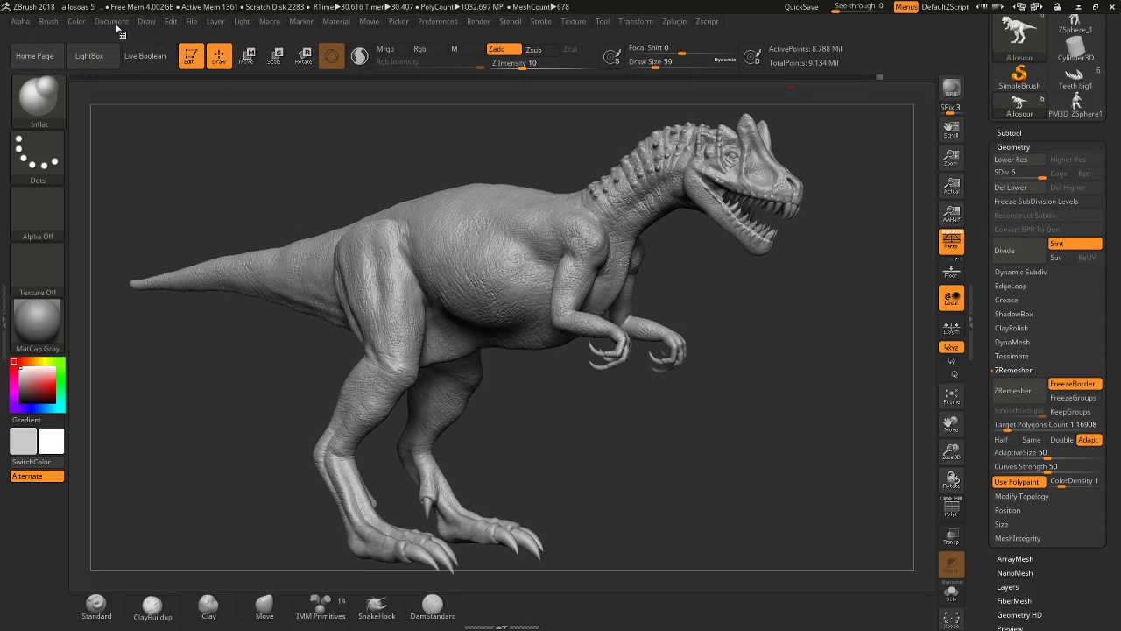
Export the side render, then BPR-render and export a zoomed three-quarter front view of the whole Allosaurus.
click(114, 22)
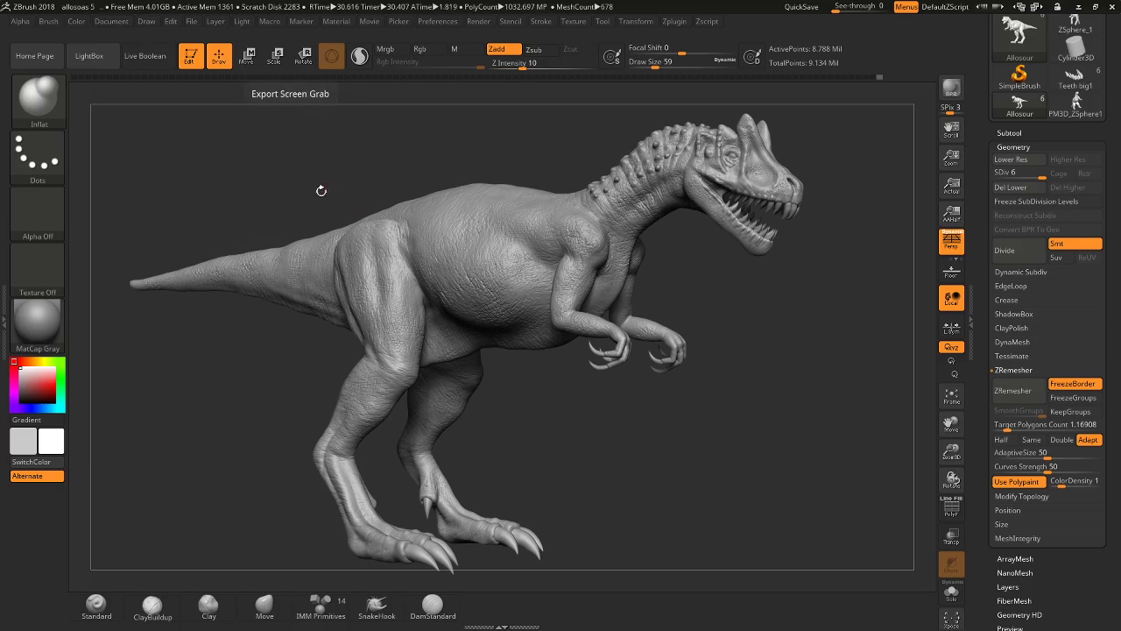
mouse_move(718, 401)
shift+mouse_down()
mouse_move(760, 399)
mouse_move(719, 392)
mouse_move(734, 383)
mouse_move(679, 400)
mouse_move(751, 406)
mouse_move(368, 395)
mouse_move(477, 383)
shift+mouse_up()
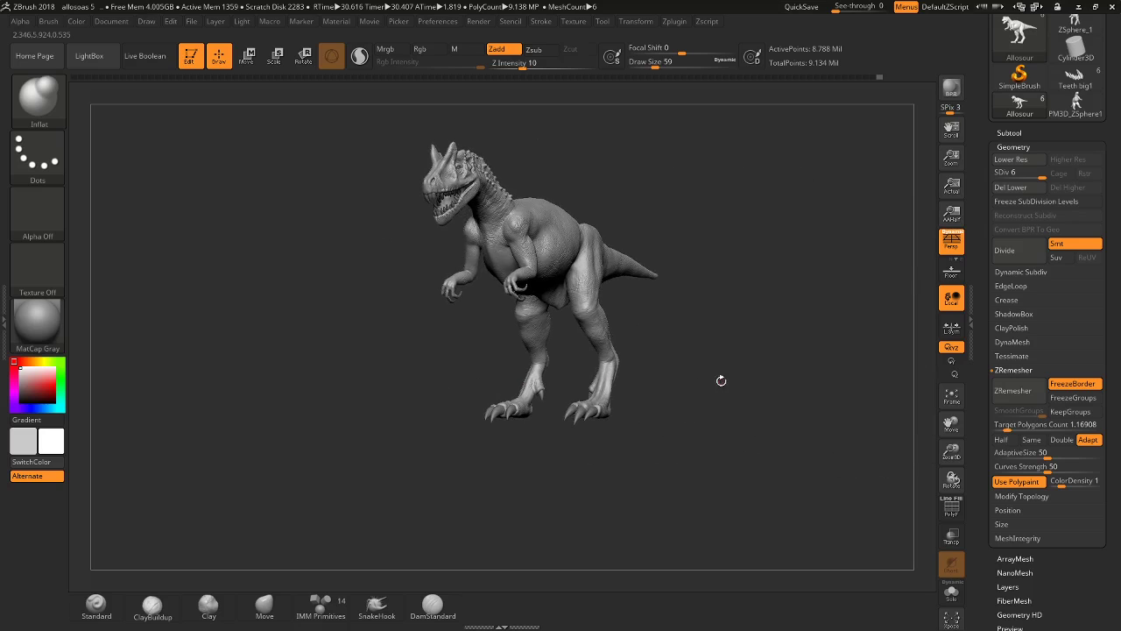
mouse_move(721, 380)
alt+mouse_down()
mouse_move(760, 420)
mouse_move(761, 396)
mouse_move(694, 386)
mouse_move(712, 384)
mouse_move(710, 369)
alt+mouse_up()
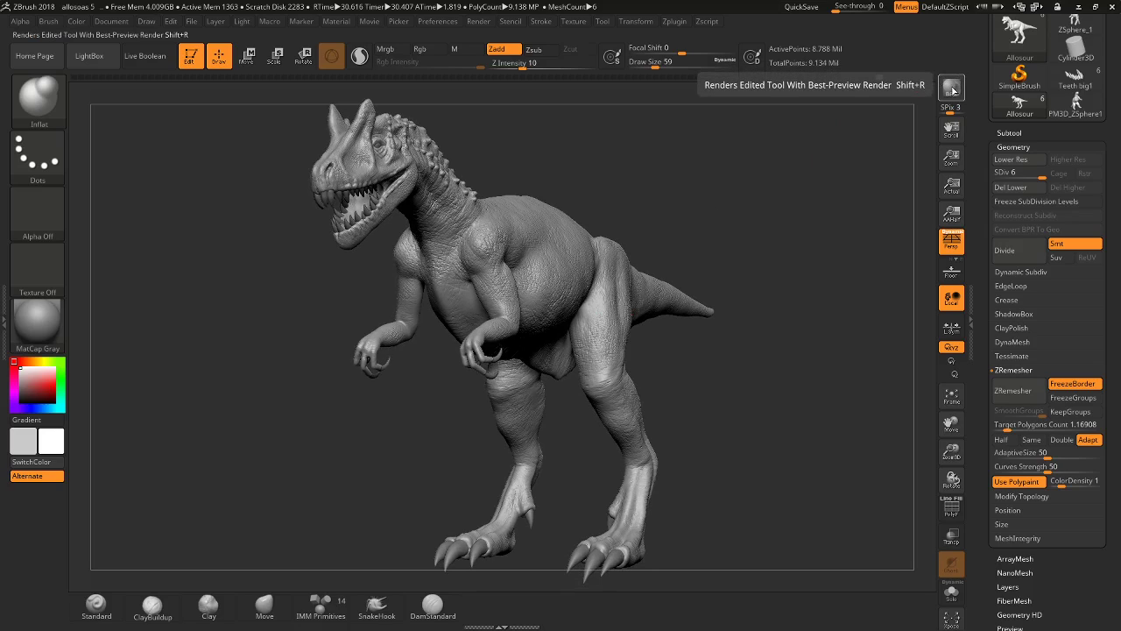
click(953, 89)
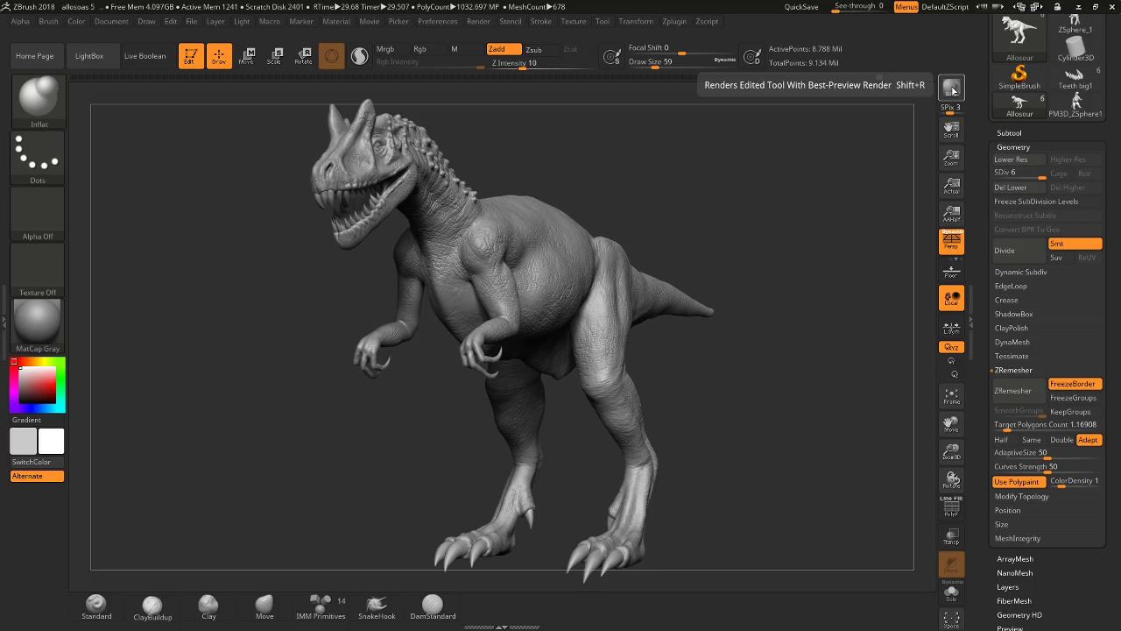
click(952, 89)
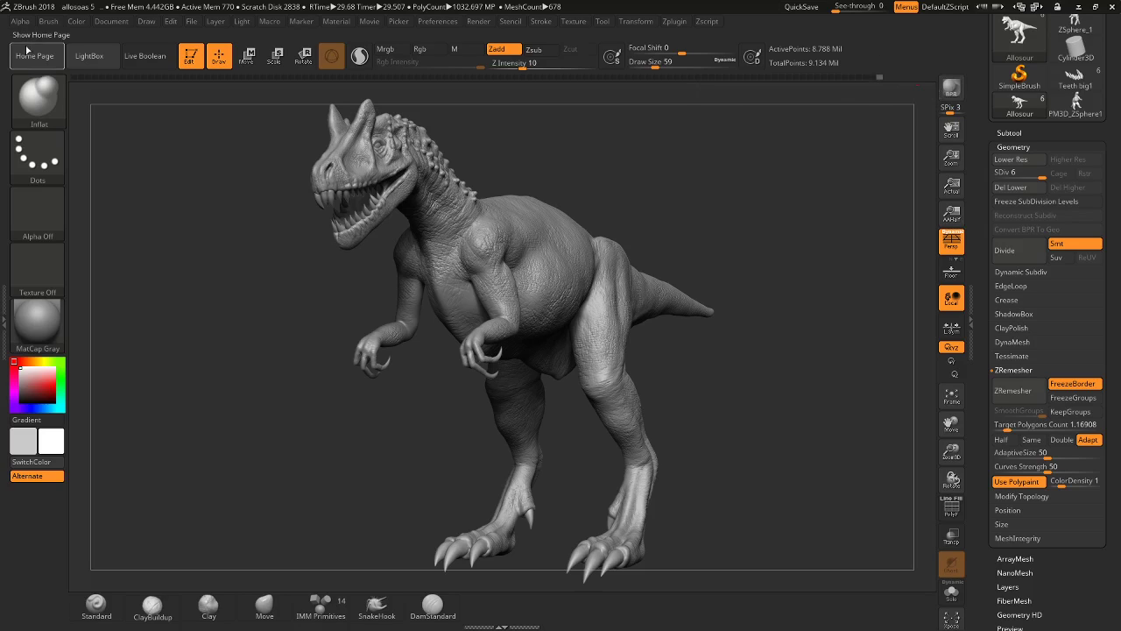
click(114, 23)
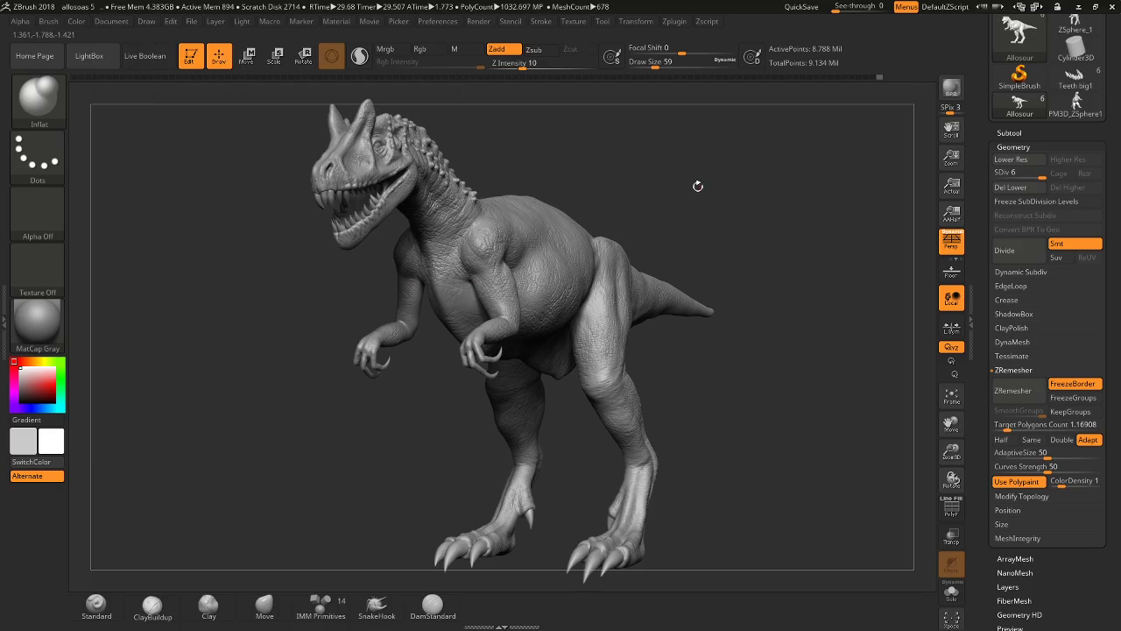
Rotate and zoom out to a full left-facing side view, then make a shadowed BPR render.
mouse_move(731, 180)
shift+mouse_down()
mouse_move(680, 195)
mouse_move(657, 228)
mouse_move(671, 219)
mouse_move(673, 282)
mouse_move(691, 281)
mouse_move(630, 351)
mouse_move(587, 389)
mouse_move(518, 400)
shift+mouse_up()
mouse_move(783, 363)
mouse_down()
mouse_move(670, 410)
mouse_move(746, 408)
mouse_move(718, 380)
mouse_move(677, 390)
mouse_up()
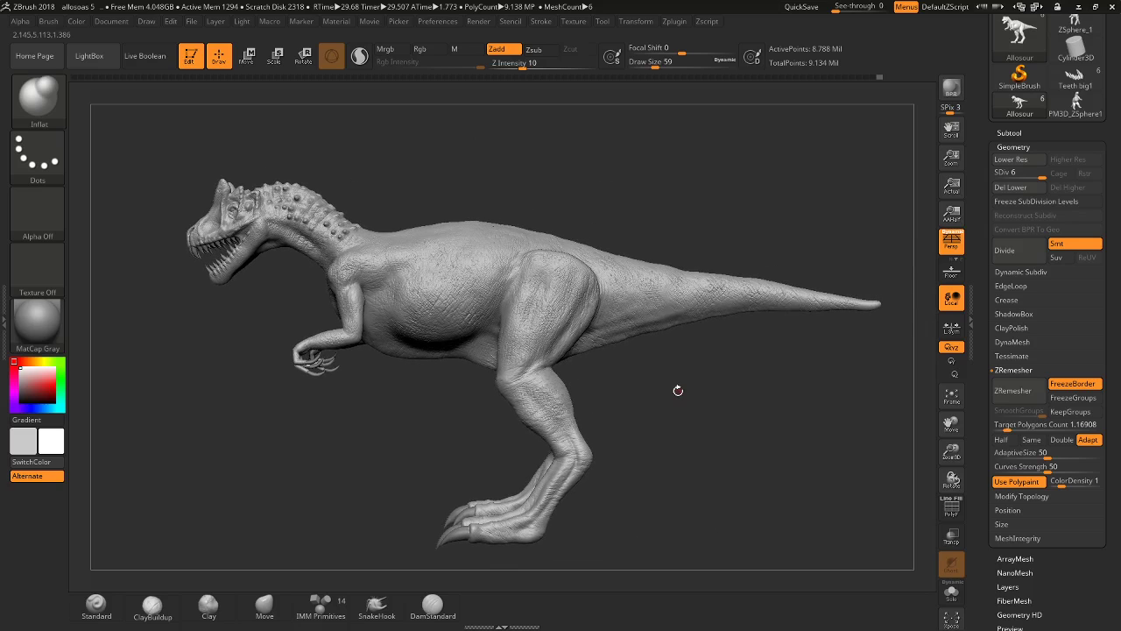
click(951, 90)
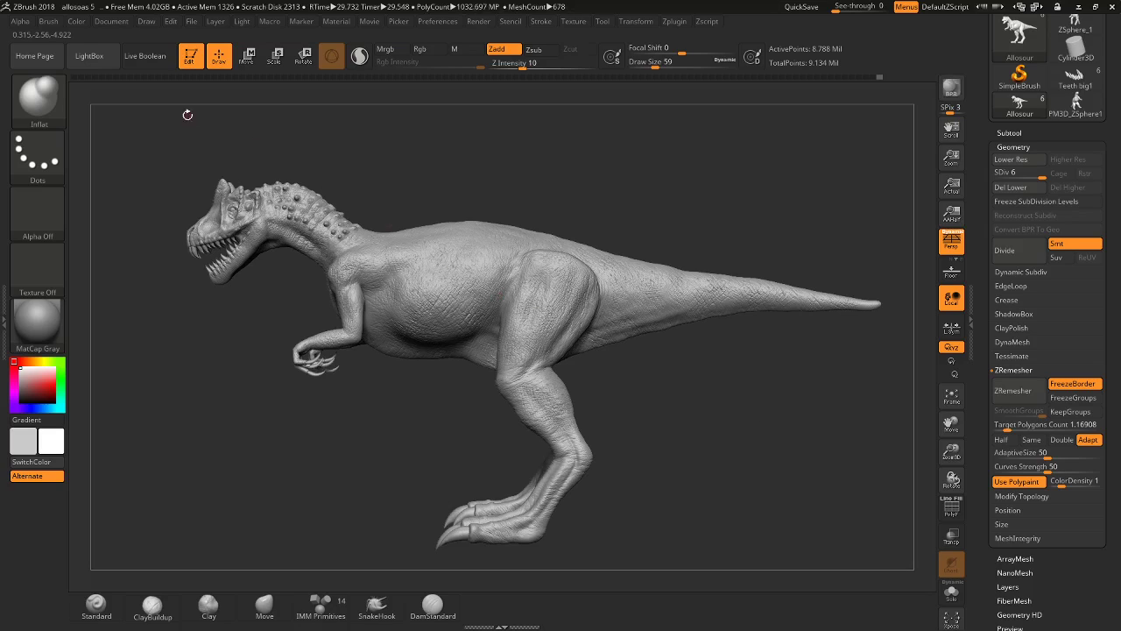
Export the left-facing side render via Document > Export and rotate the Allosaurus to face right.
click(107, 23)
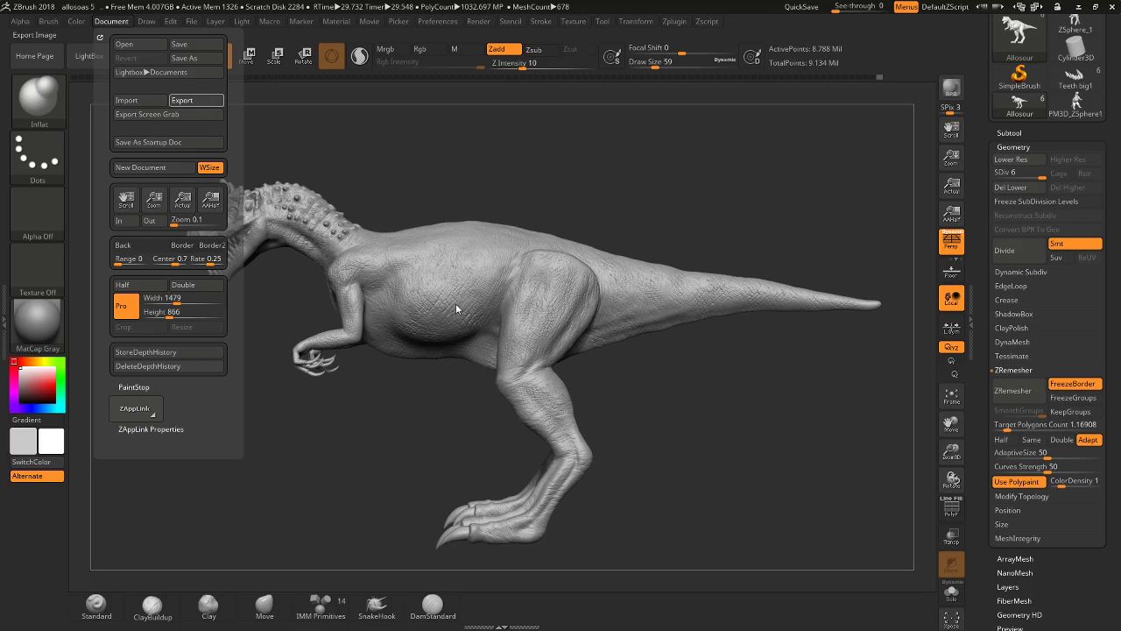
click(313, 289)
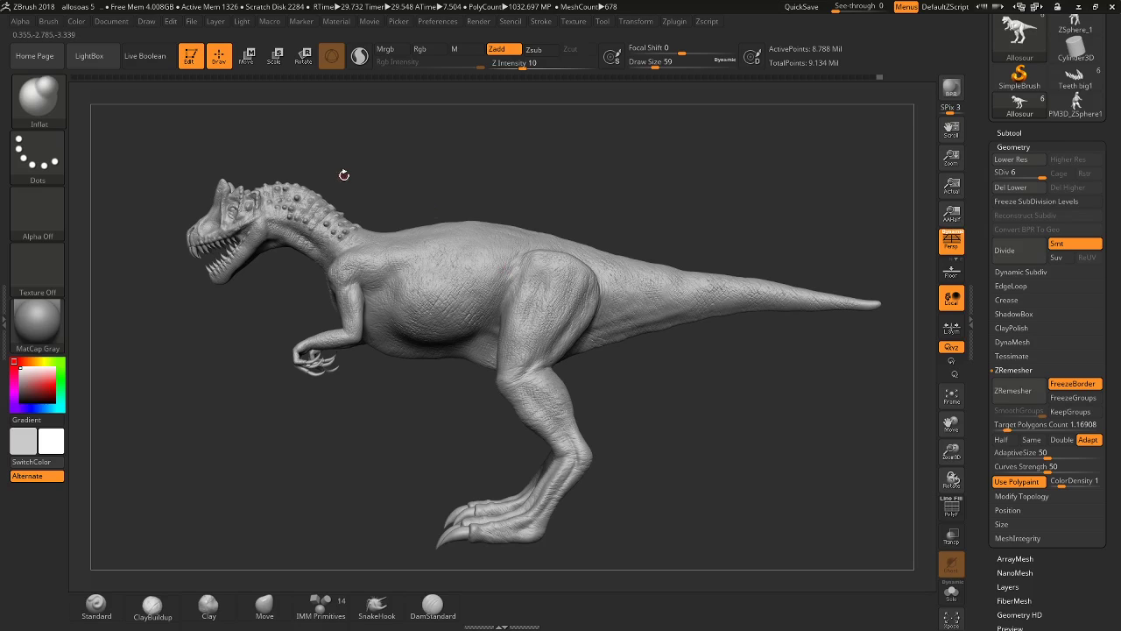
mouse_move(378, 169)
mouse_down()
mouse_move(733, 193)
mouse_move(763, 224)
mouse_move(817, 211)
mouse_up()
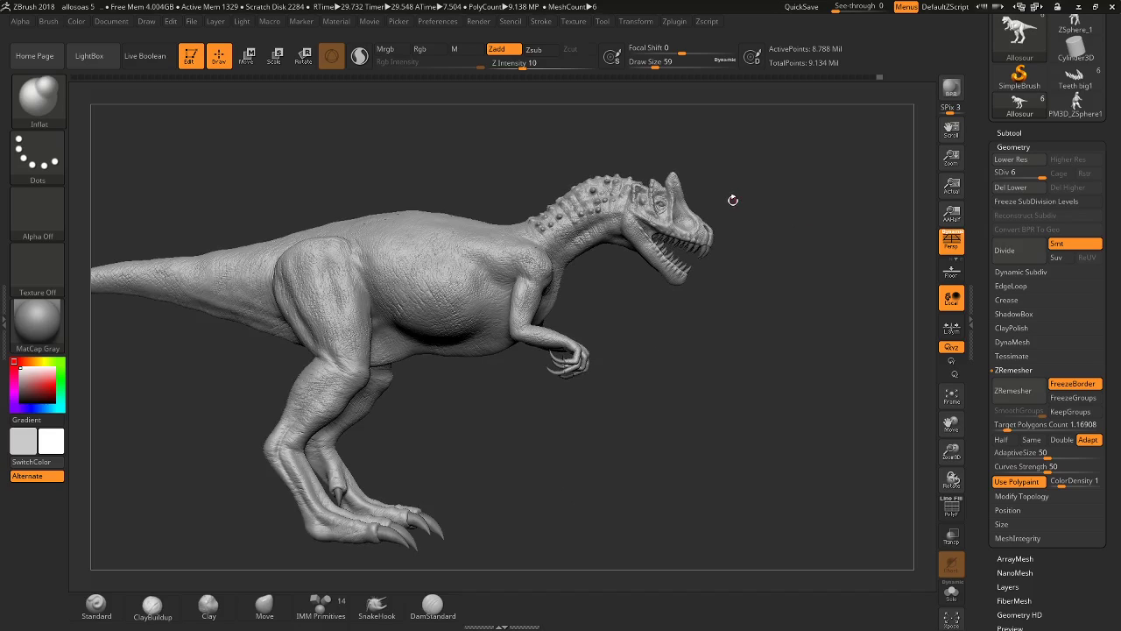
mouse_move(707, 310)
mouse_down()
mouse_move(774, 324)
mouse_move(698, 351)
mouse_up()
mouse_move(799, 281)
mouse_down()
mouse_move(847, 310)
mouse_move(879, 279)
mouse_move(873, 266)
mouse_move(899, 273)
mouse_move(884, 271)
mouse_move(876, 242)
mouse_move(919, 249)
mouse_move(942, 300)
mouse_move(825, 282)
mouse_move(893, 268)
mouse_up()
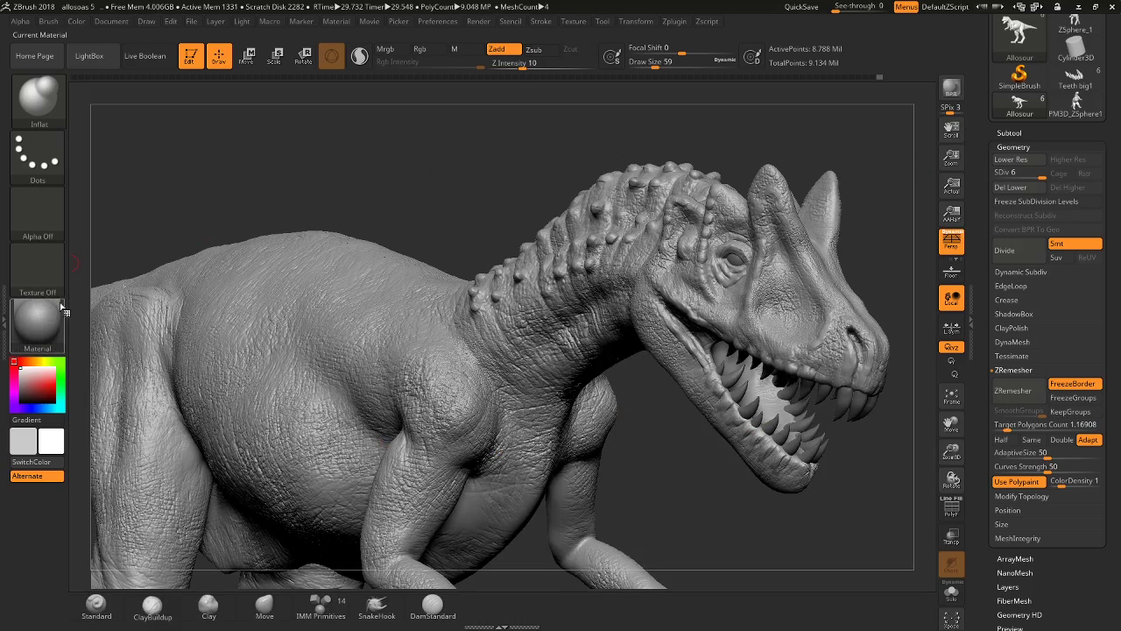
Apply the MatCap Pearl Cavity material and expand the Subtool list with the head in view.
click(58, 320)
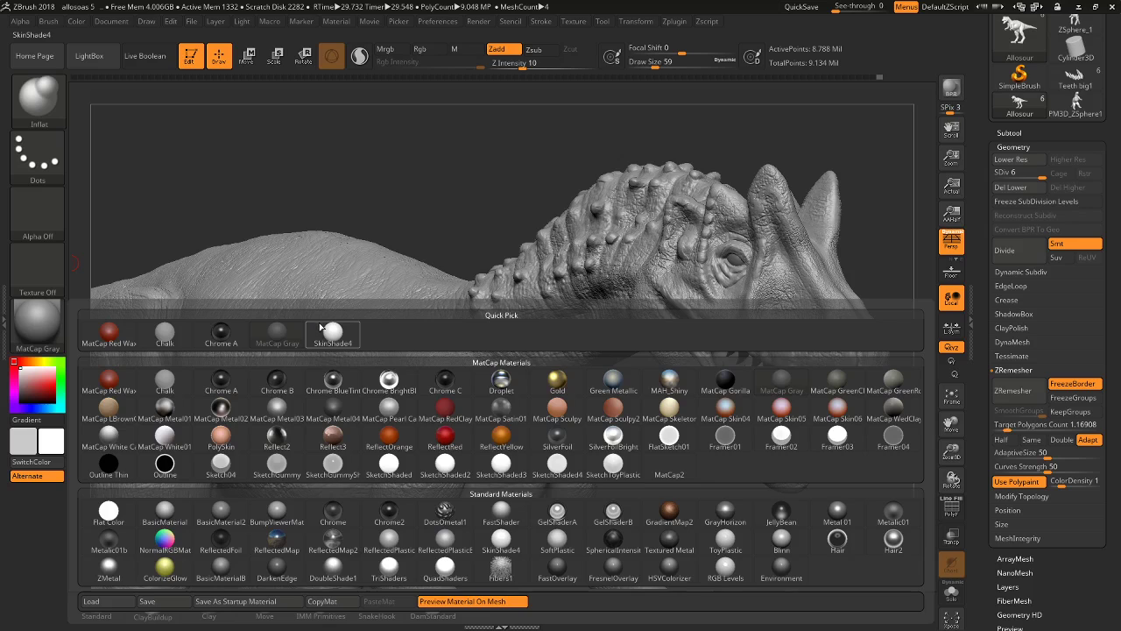
click(392, 412)
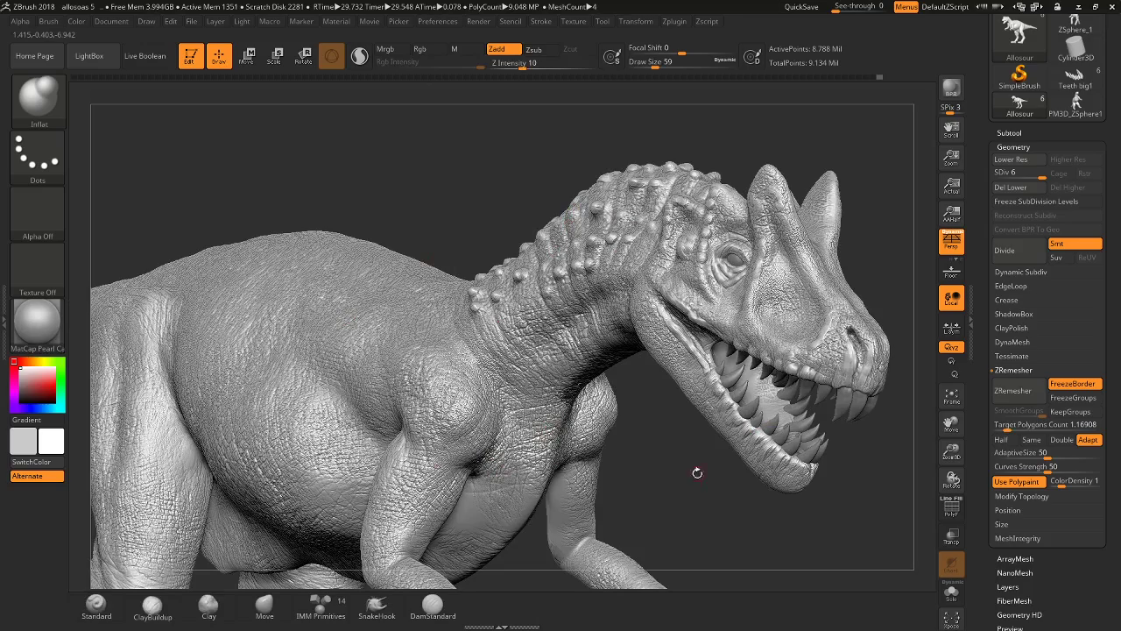
mouse_move(700, 467)
mouse_down()
mouse_move(719, 476)
mouse_move(650, 486)
mouse_move(774, 451)
mouse_up()
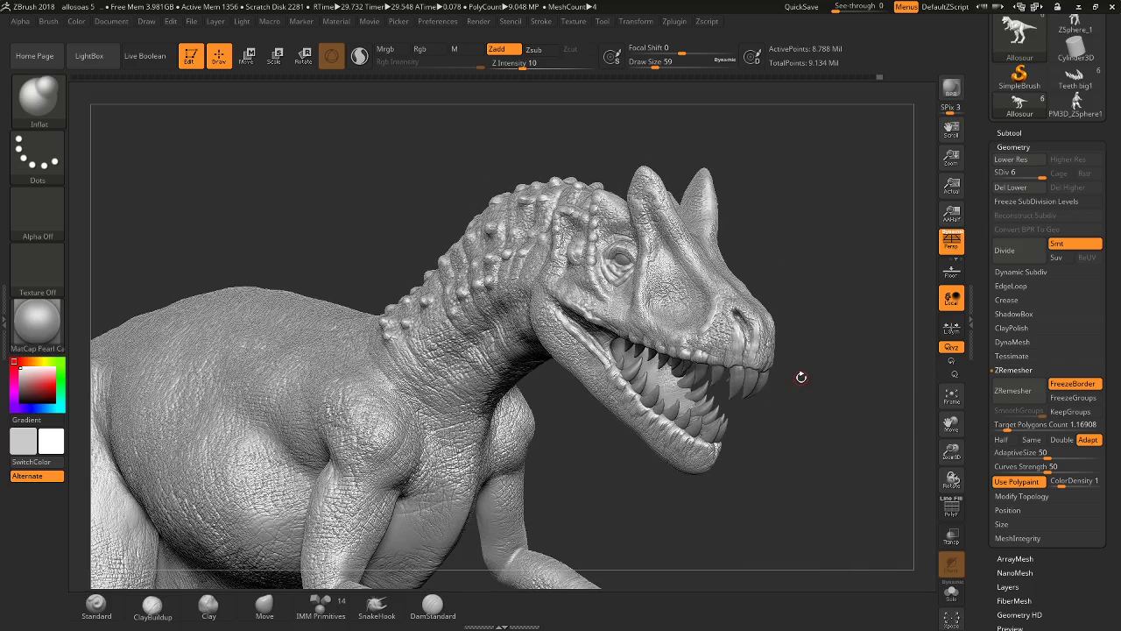
click(1012, 132)
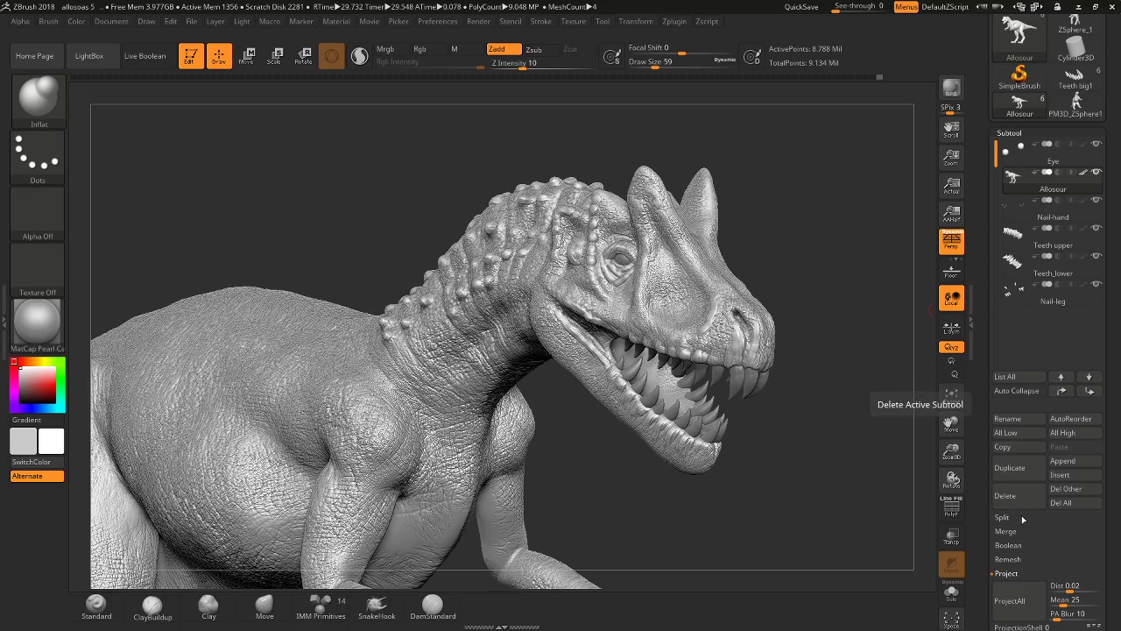
Append a Sphere3D subtool (PM3D_Sphere3D1), select it and frame the dinosaur at a three-quarter angle.
click(1084, 465)
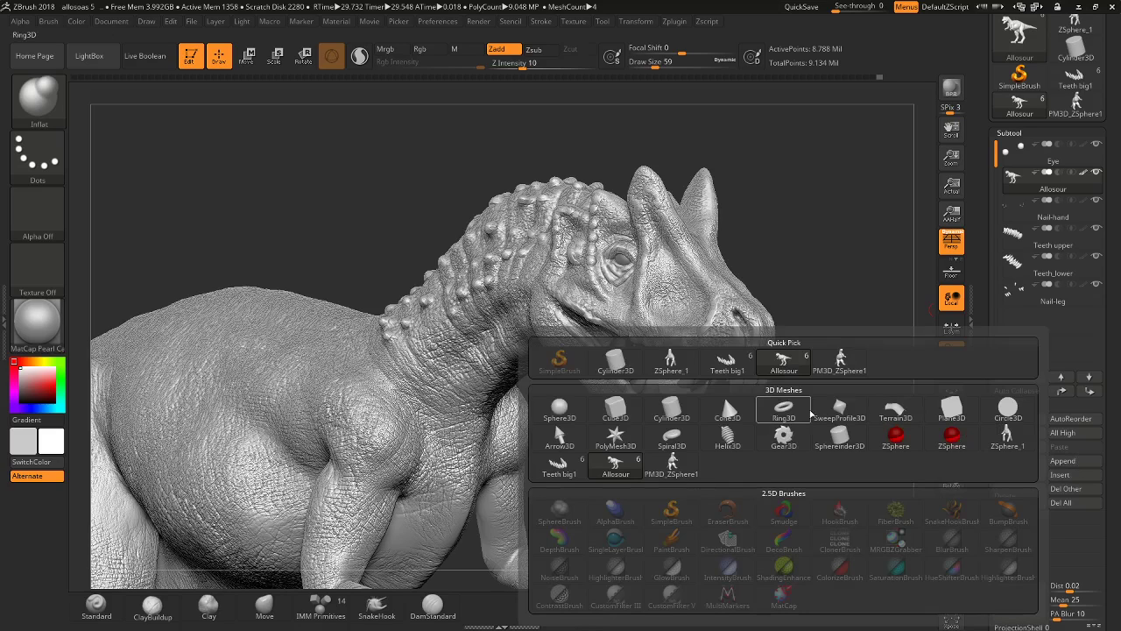
click(560, 418)
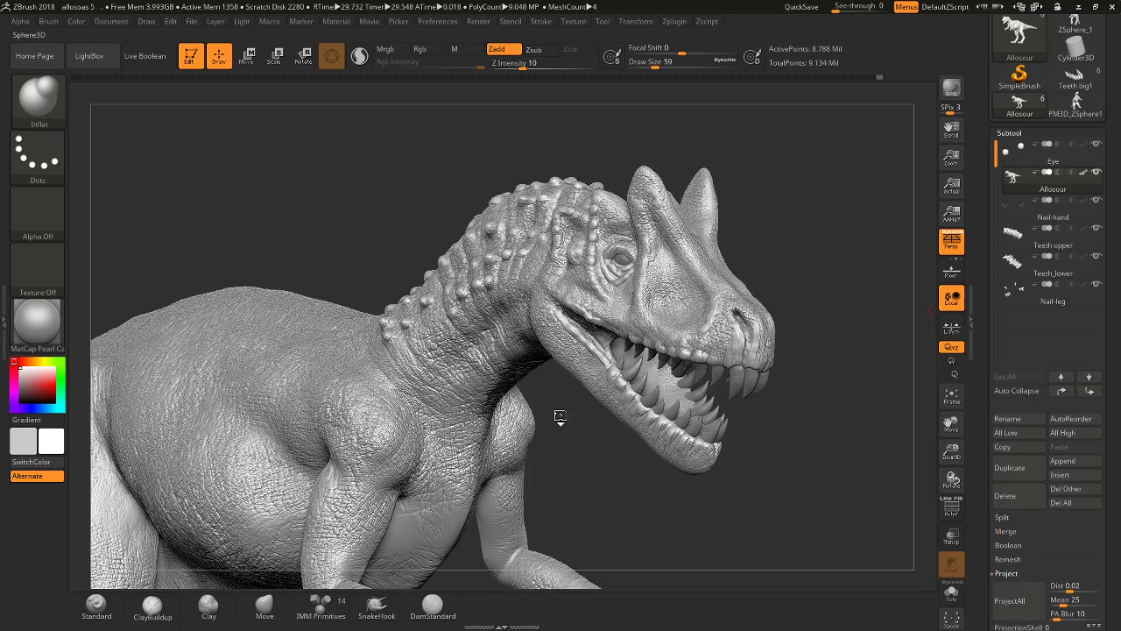
click(1016, 326)
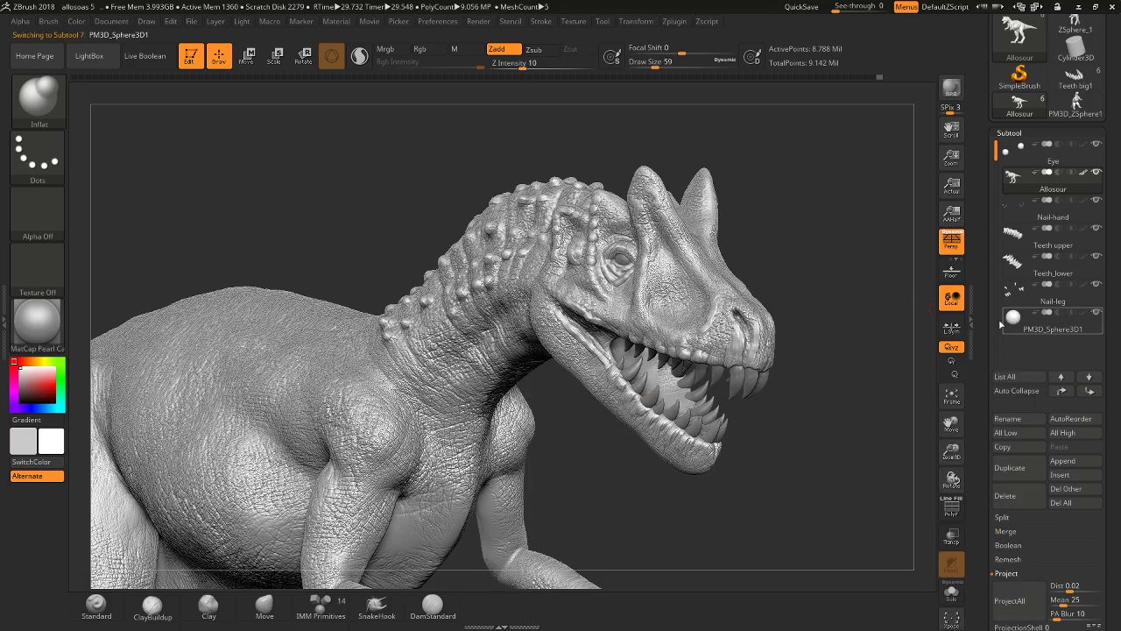
key(f)
drag(785, 371, 703, 369)
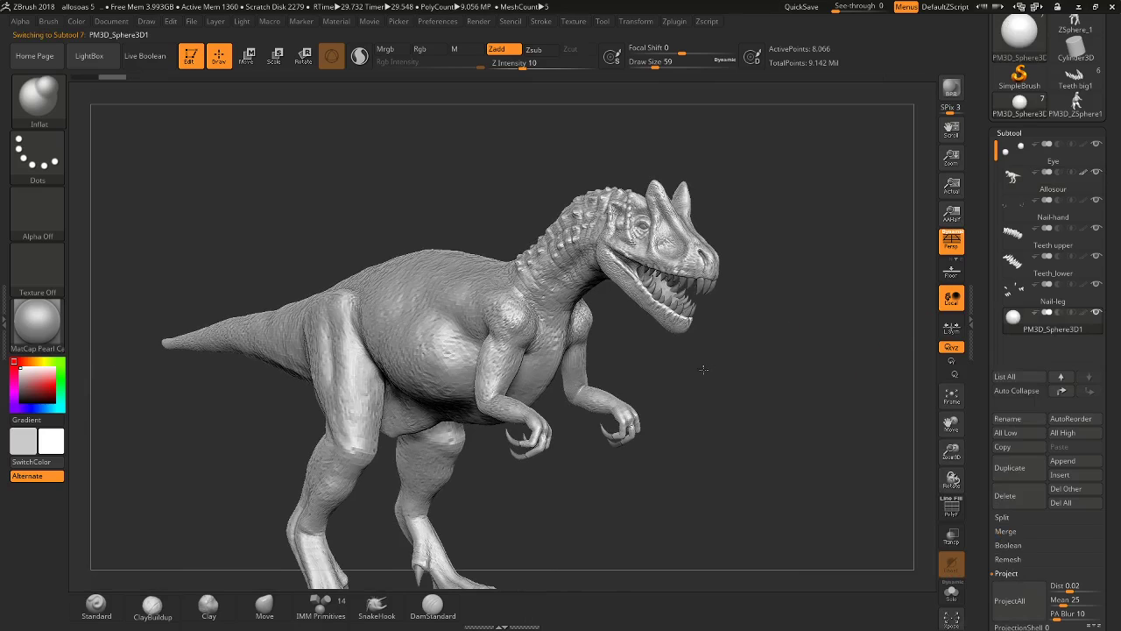
Use the Move gizmo to bring the sphere from the hip into the jaw and shrink it.
key(w)
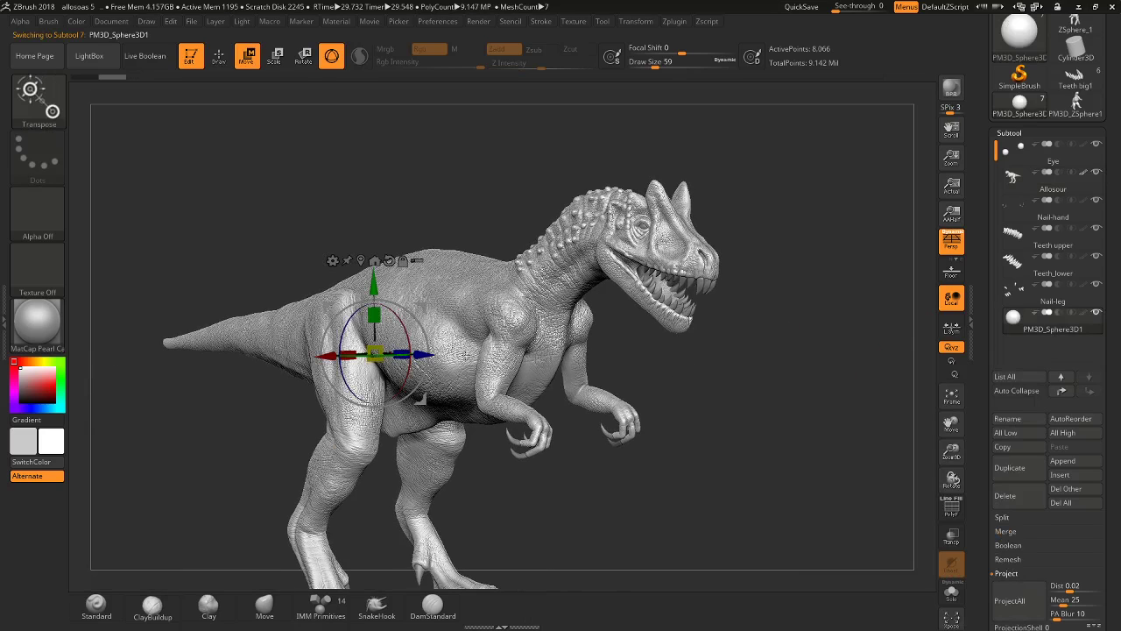
mouse_move(374, 354)
mouse_down()
mouse_move(657, 363)
mouse_move(656, 254)
mouse_up()
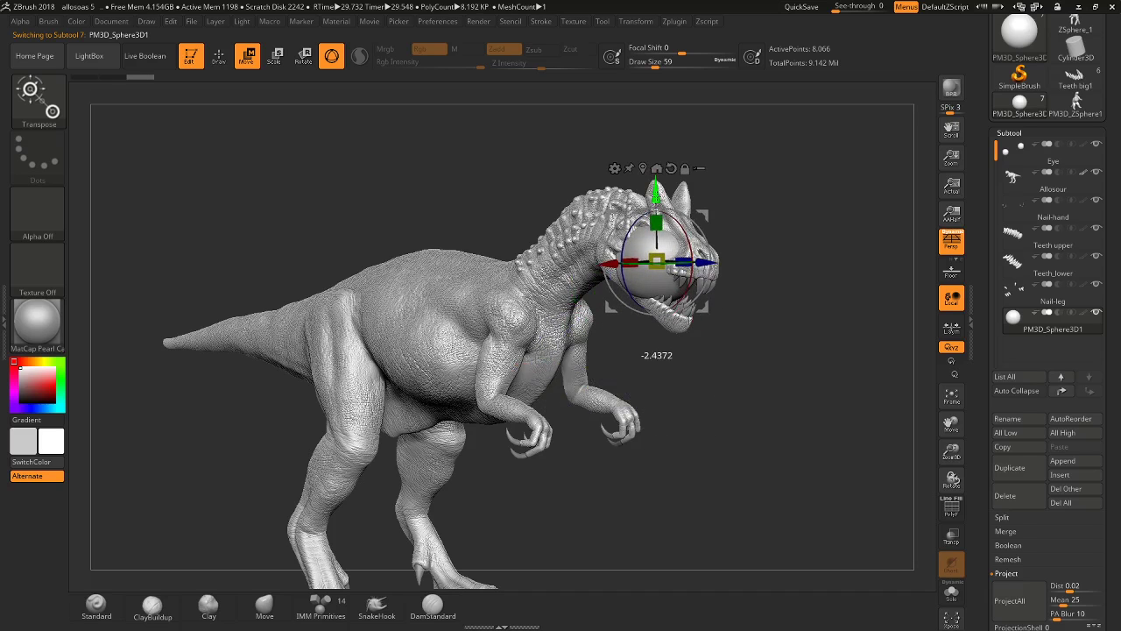
drag(570, 324, 840, 326)
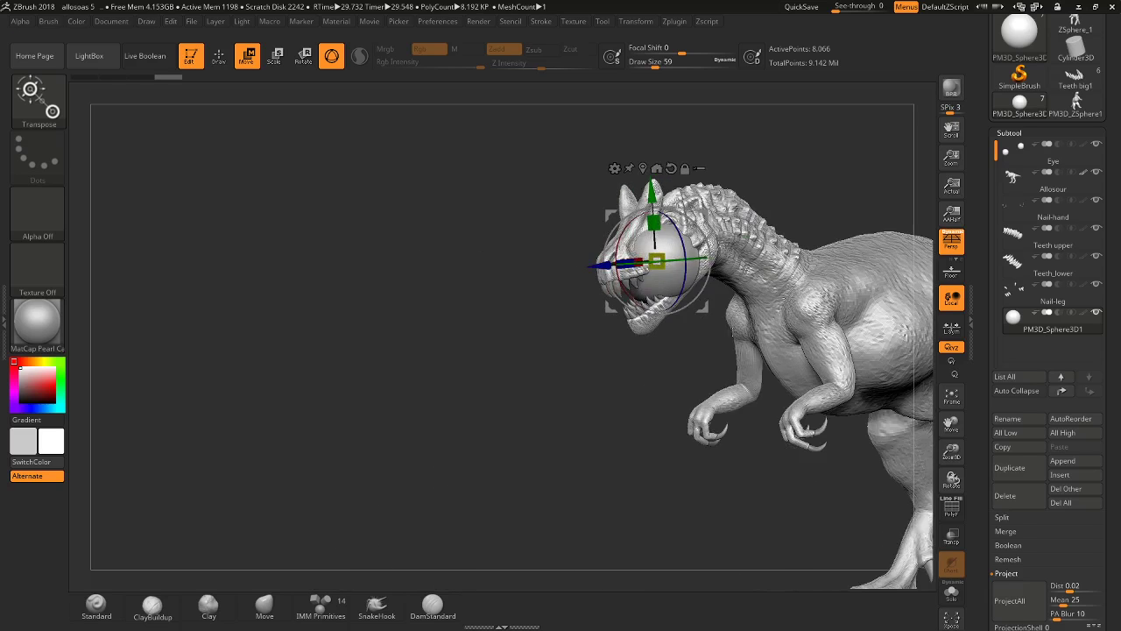
mouse_move(657, 257)
mouse_down()
mouse_move(631, 343)
mouse_move(659, 317)
mouse_up()
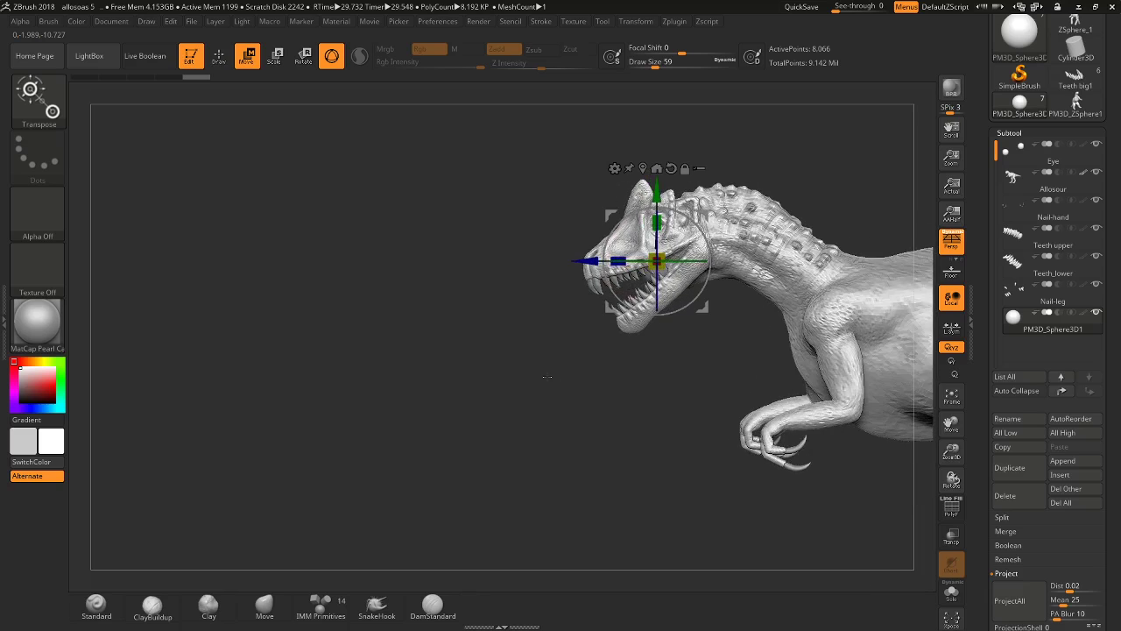
drag(618, 261, 638, 274)
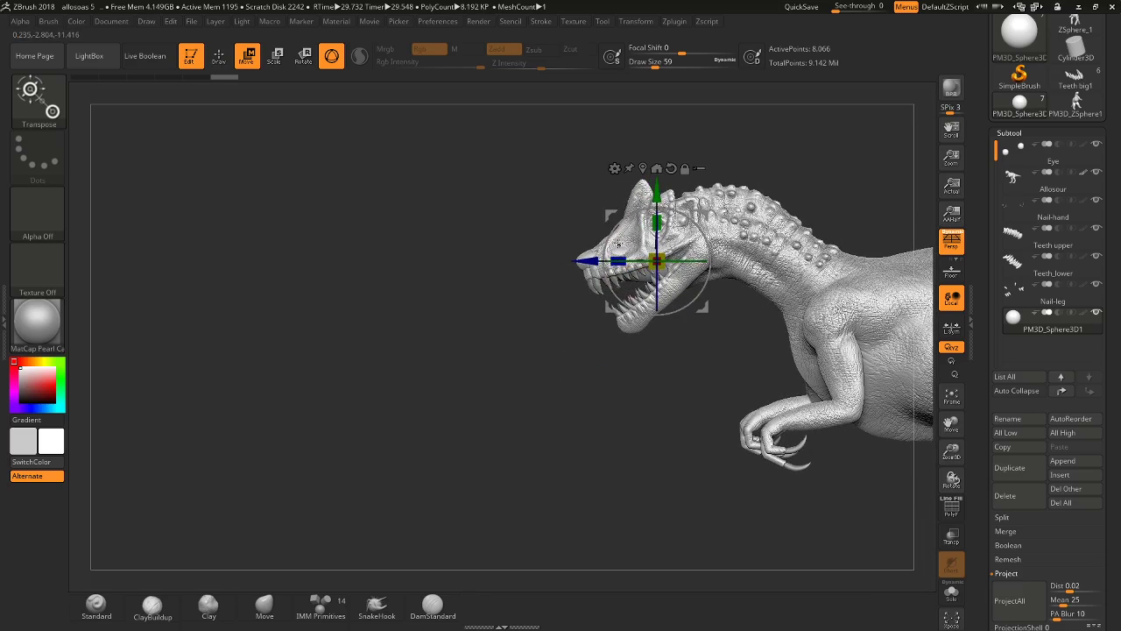
Tilt the sphere with the jaw and stretch it into a long, flat tongue shape.
mouse_move(607, 245)
mouse_down()
mouse_move(592, 282)
mouse_move(602, 312)
mouse_up()
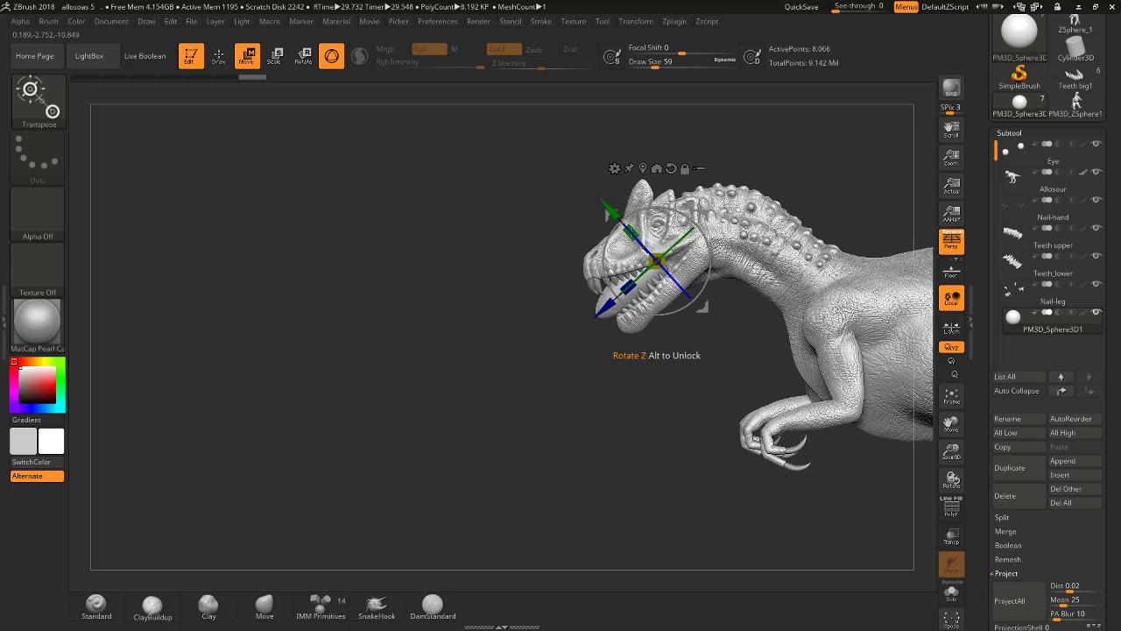
drag(632, 233, 650, 248)
drag(620, 392, 771, 394)
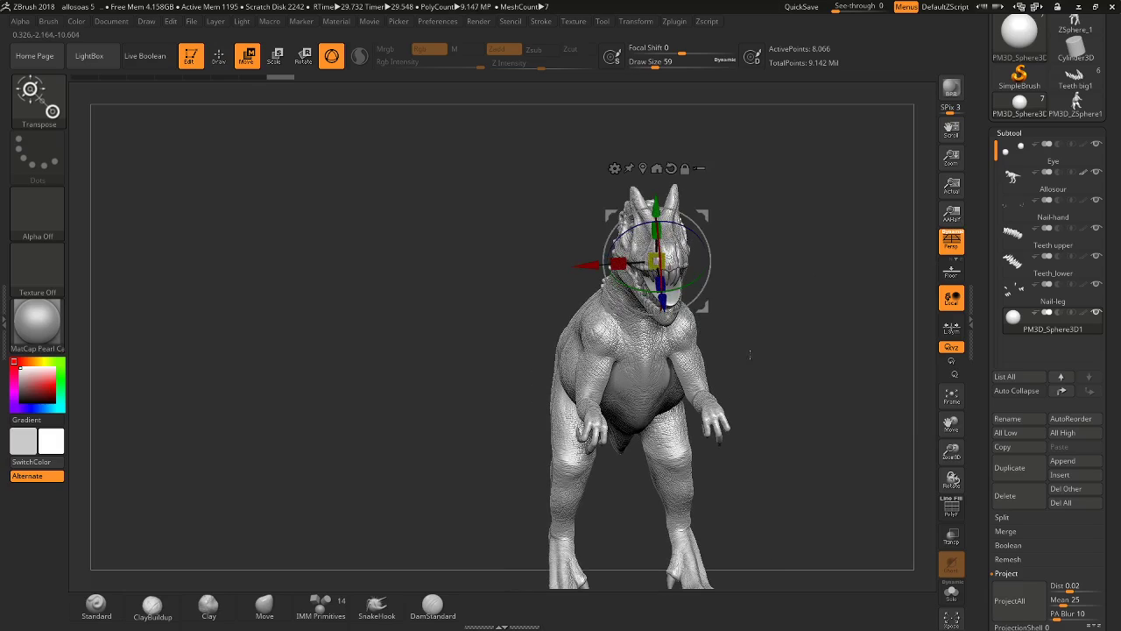
mouse_move(764, 314)
alt+mouse_down()
mouse_move(813, 335)
mouse_move(741, 376)
mouse_move(918, 420)
alt+mouse_up()
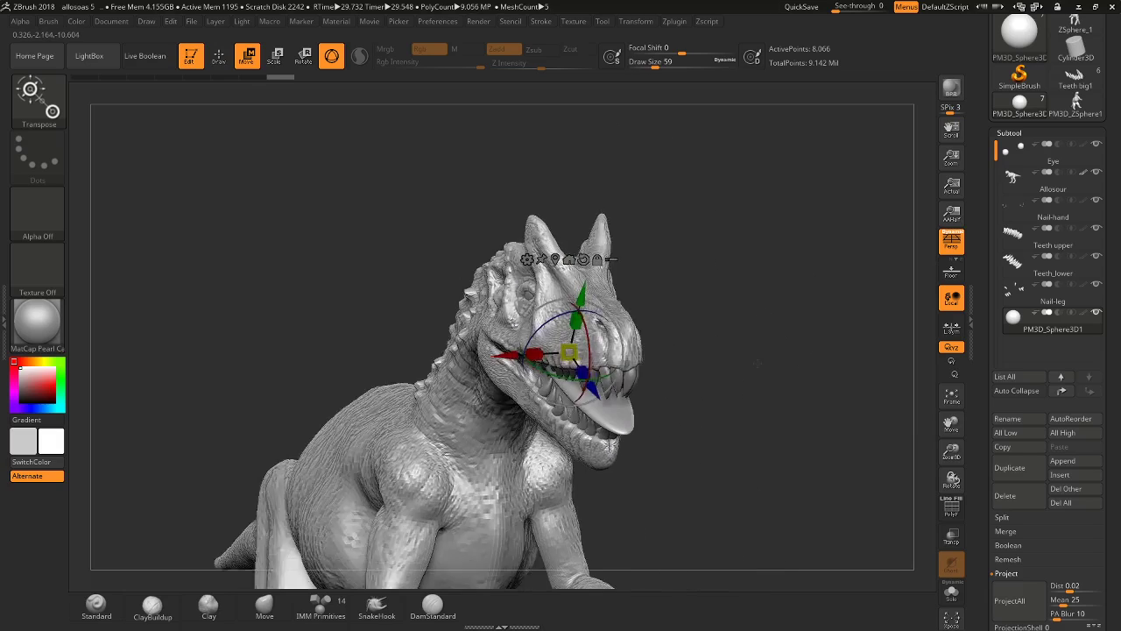
Toggle Solo and enable Transp/Ghost so the tongue shows through, zoomed in on the head.
click(955, 593)
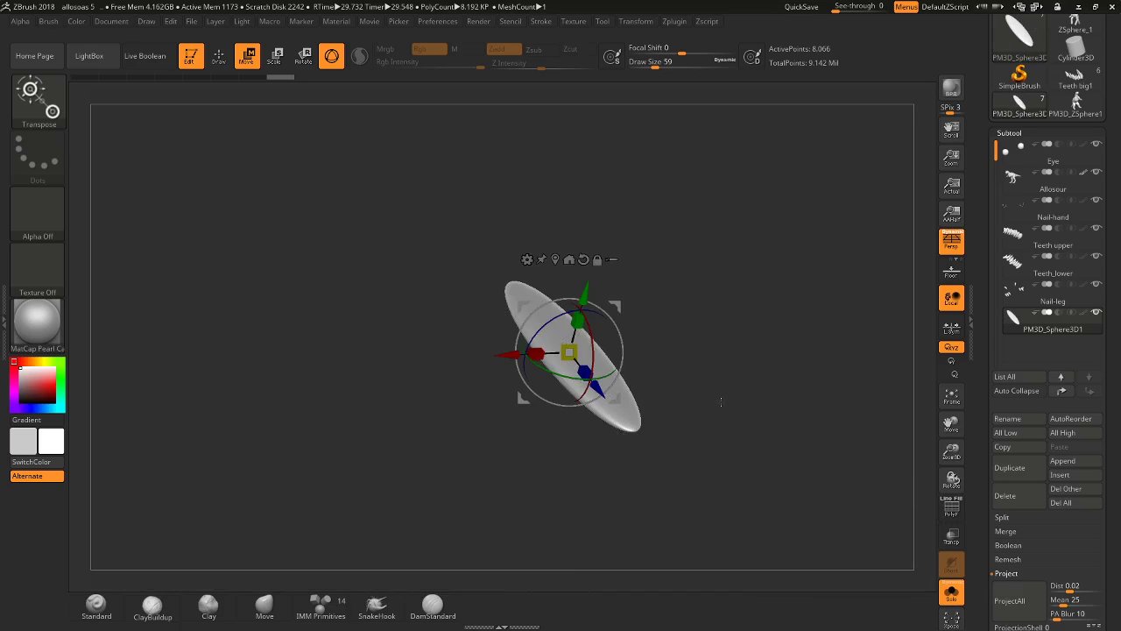
click(952, 536)
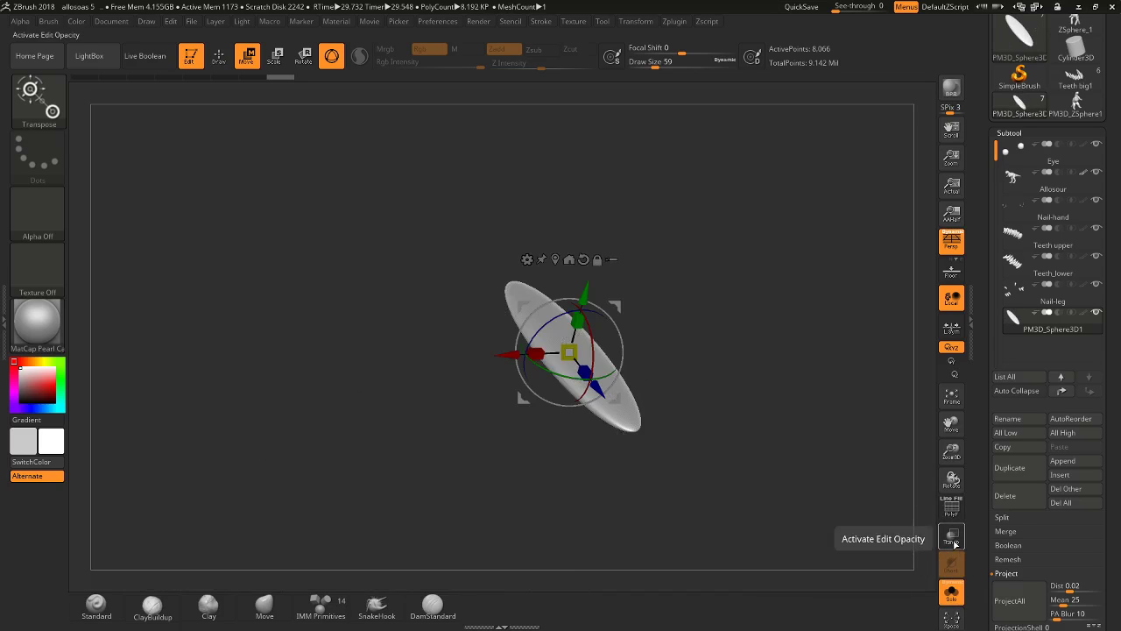
click(952, 593)
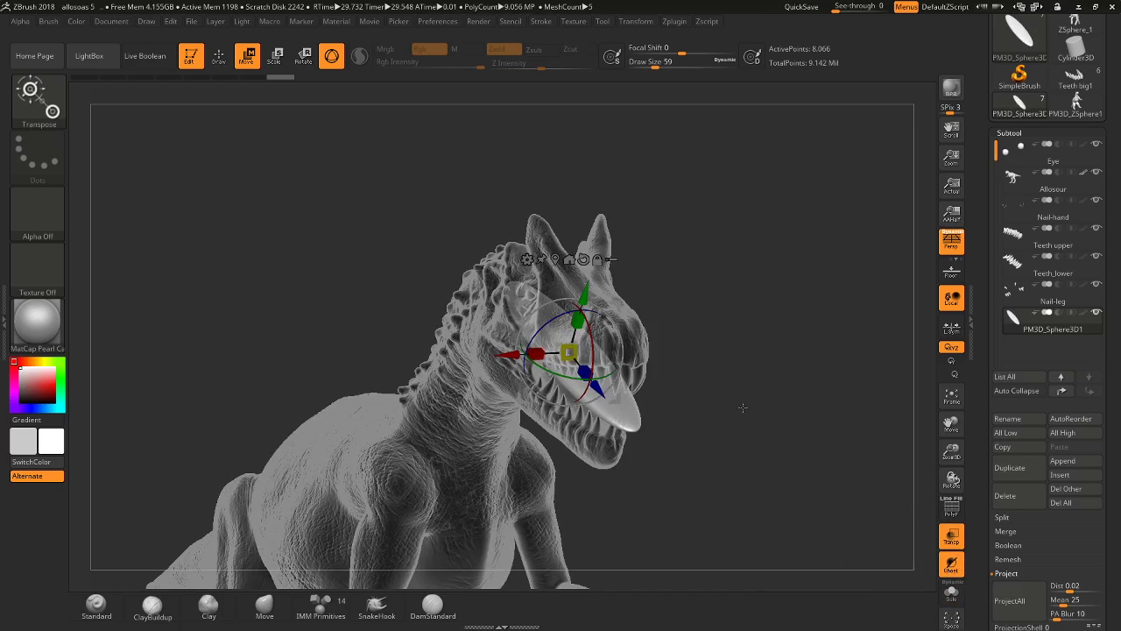
mouse_move(741, 403)
mouse_down()
mouse_move(772, 410)
mouse_move(688, 409)
mouse_move(724, 408)
mouse_move(727, 431)
mouse_up()
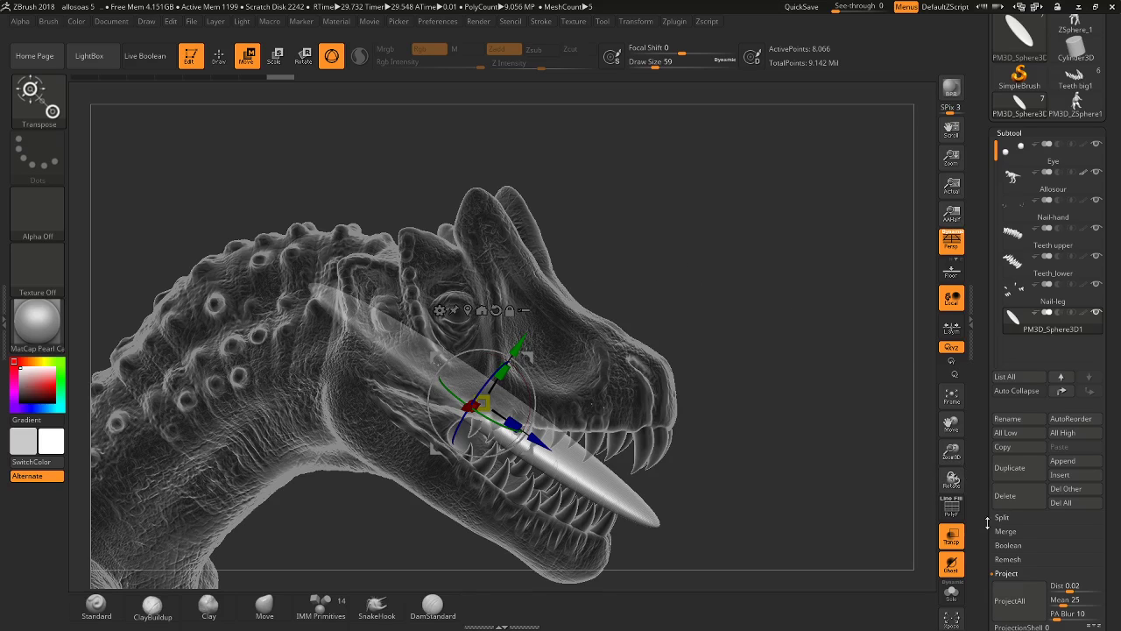
mouse_move(717, 294)
right_down()
mouse_move(755, 200)
mouse_move(492, 299)
right_up()
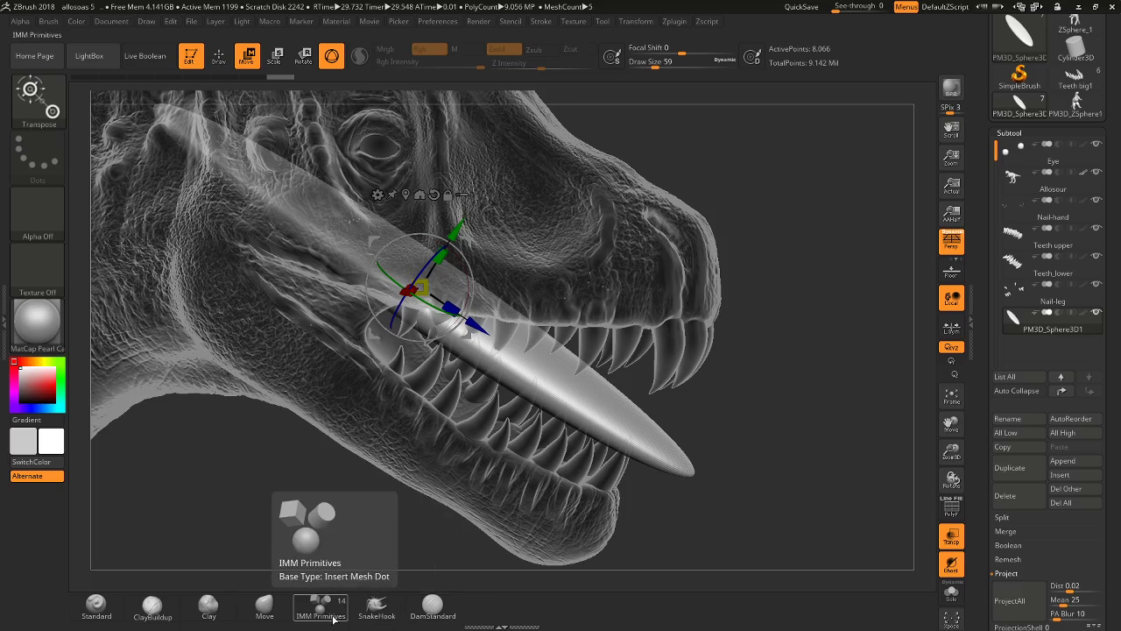
Pick the Move brush at draw size 344 and pull the tongue tip back to shorten it.
click(264, 604)
key(space)
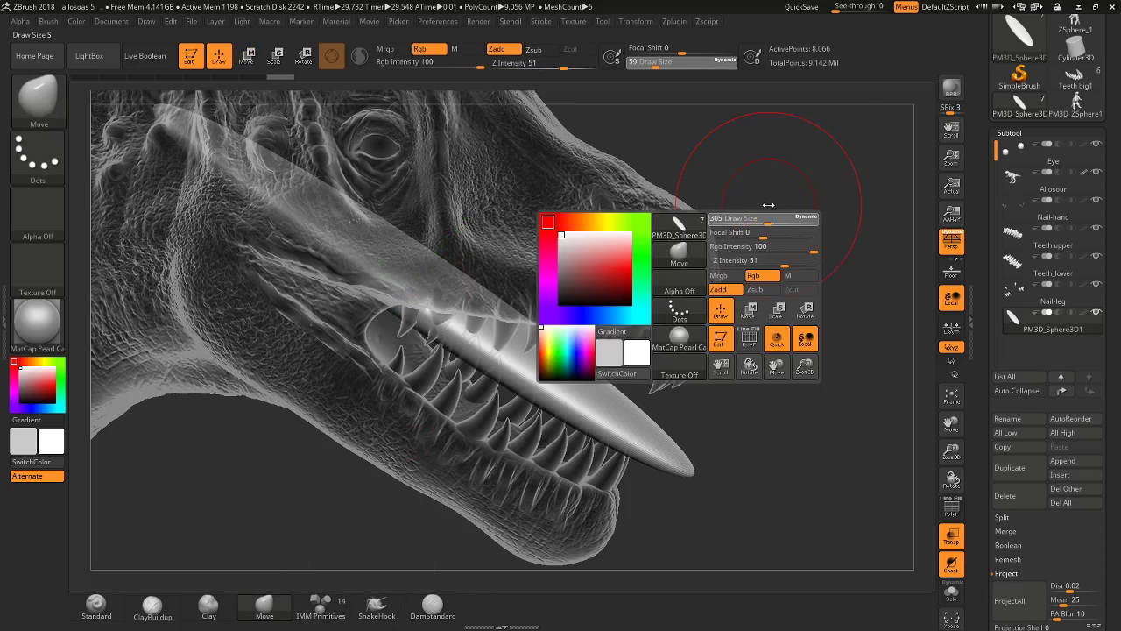
mouse_move(776, 220)
mouse_down()
mouse_move(658, 339)
mouse_move(746, 375)
mouse_move(660, 405)
mouse_move(526, 407)
mouse_up()
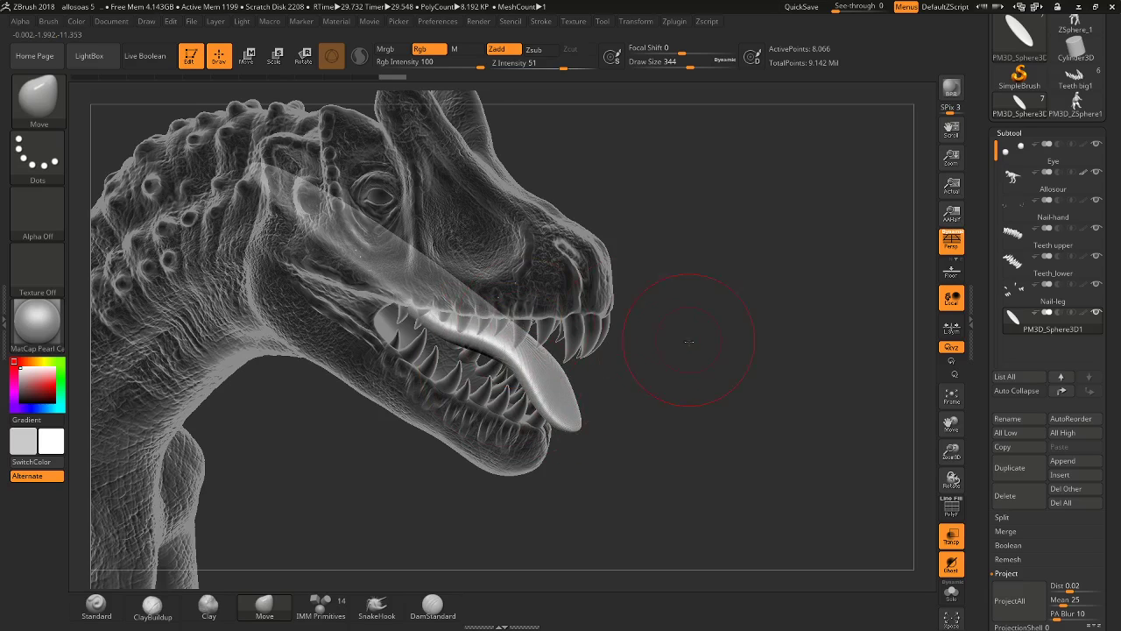
mouse_move(675, 350)
mouse_down()
mouse_move(611, 323)
mouse_move(568, 357)
mouse_up()
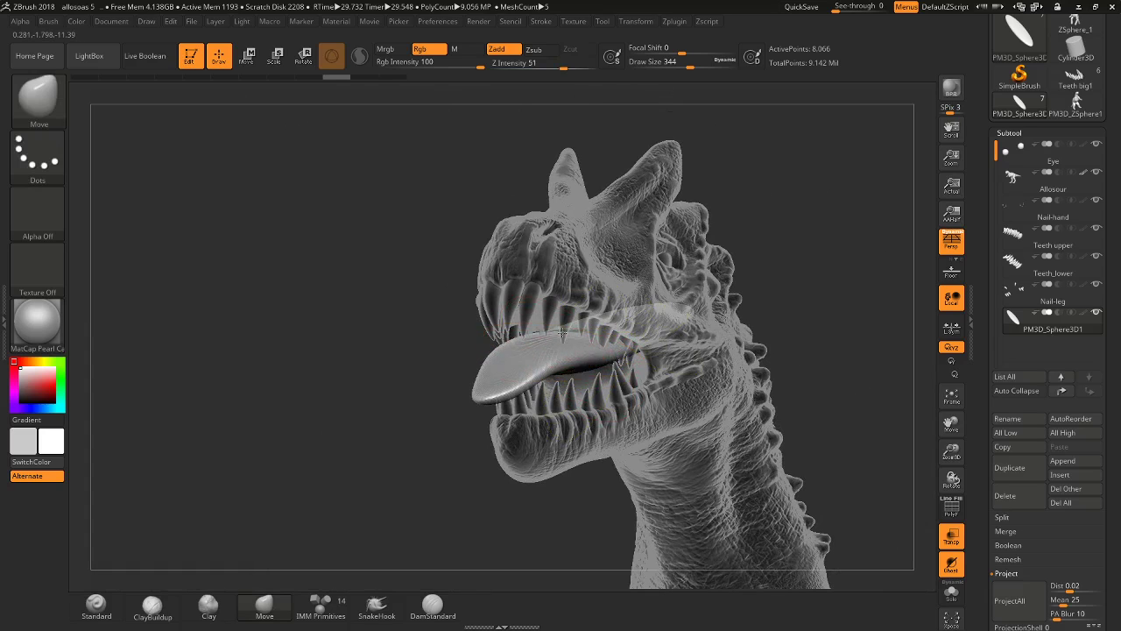
mouse_move(533, 506)
mouse_down()
mouse_move(495, 508)
mouse_move(521, 500)
mouse_up()
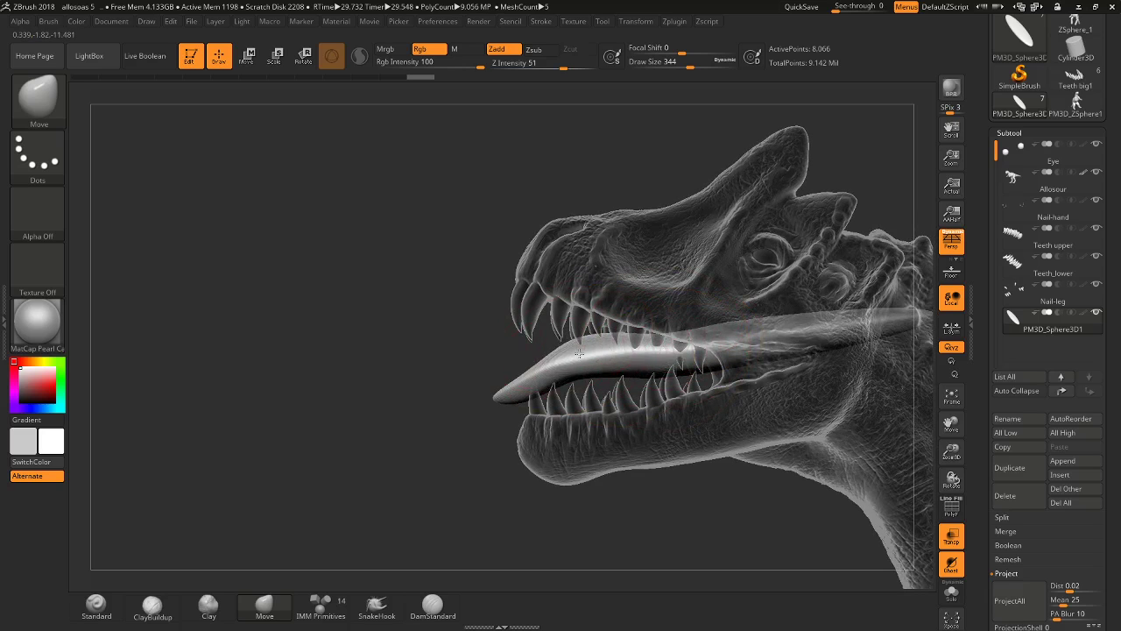
mouse_move(493, 391)
mouse_down()
mouse_move(530, 381)
mouse_move(534, 459)
mouse_up()
With a much larger brush, reshape the tongue to lie along the lower jaw.
mouse_move(603, 380)
mouse_down()
mouse_move(650, 332)
mouse_move(634, 337)
mouse_move(660, 280)
mouse_move(602, 310)
mouse_up()
key(space)
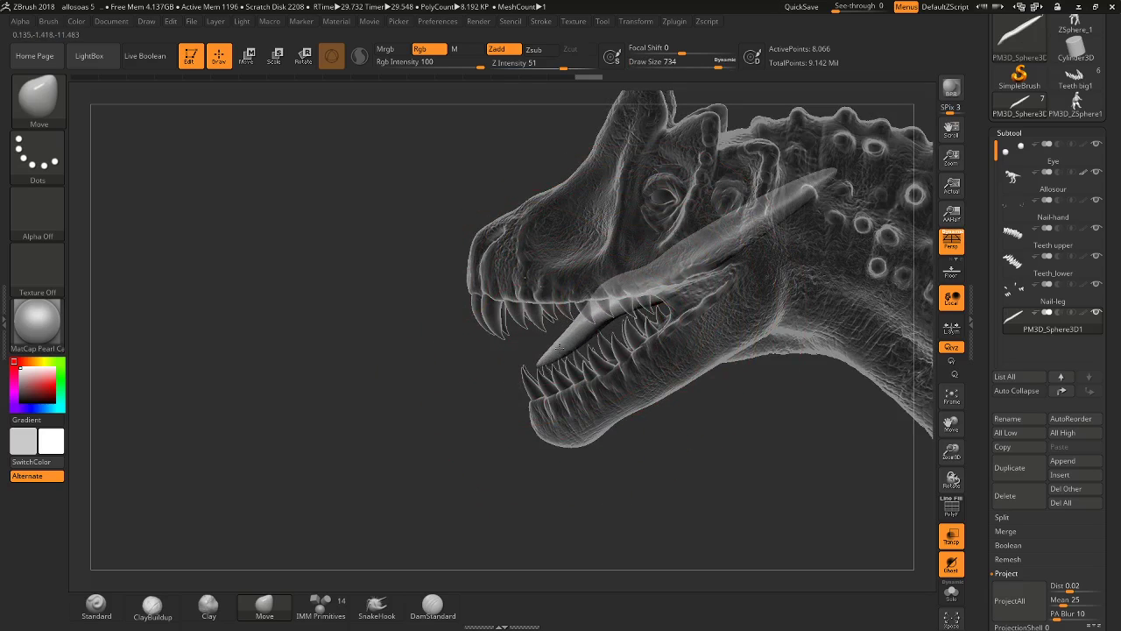
drag(566, 344, 591, 339)
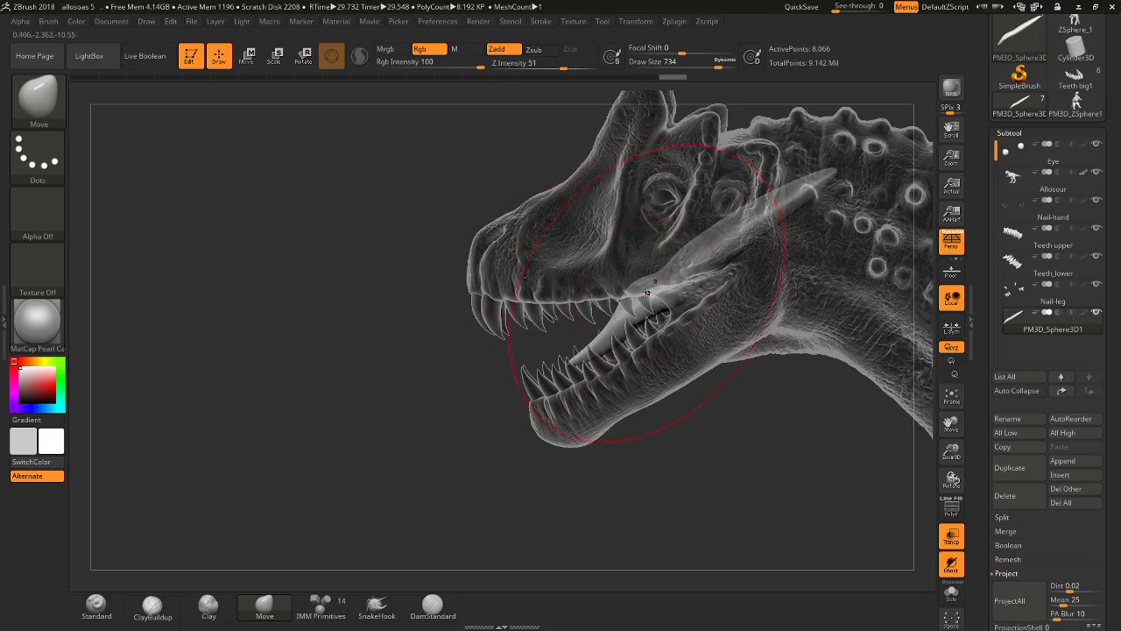
drag(595, 479, 711, 324)
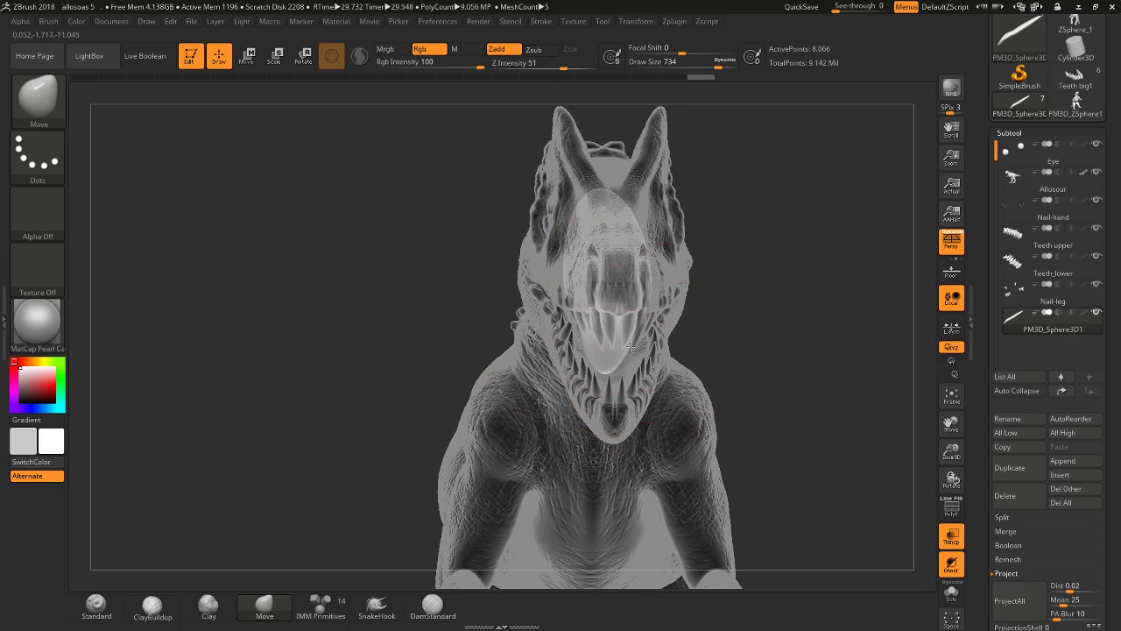
drag(629, 348, 620, 371)
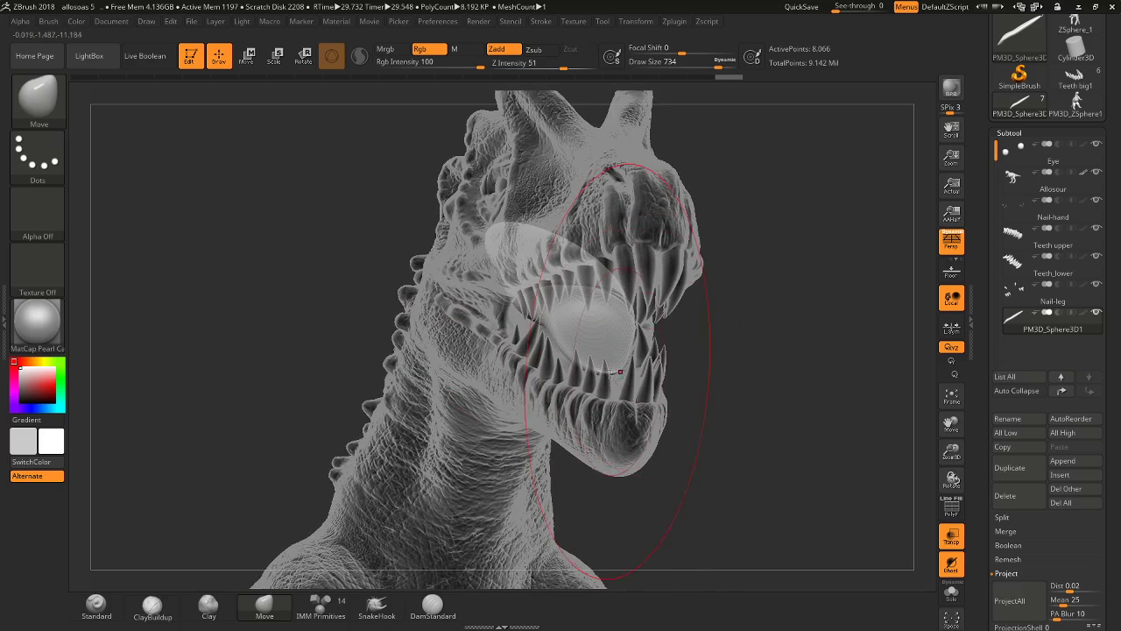
Smooth the tongue, then at brush size 550 fit it along the lower teeth and up toward the throat.
key(shift)
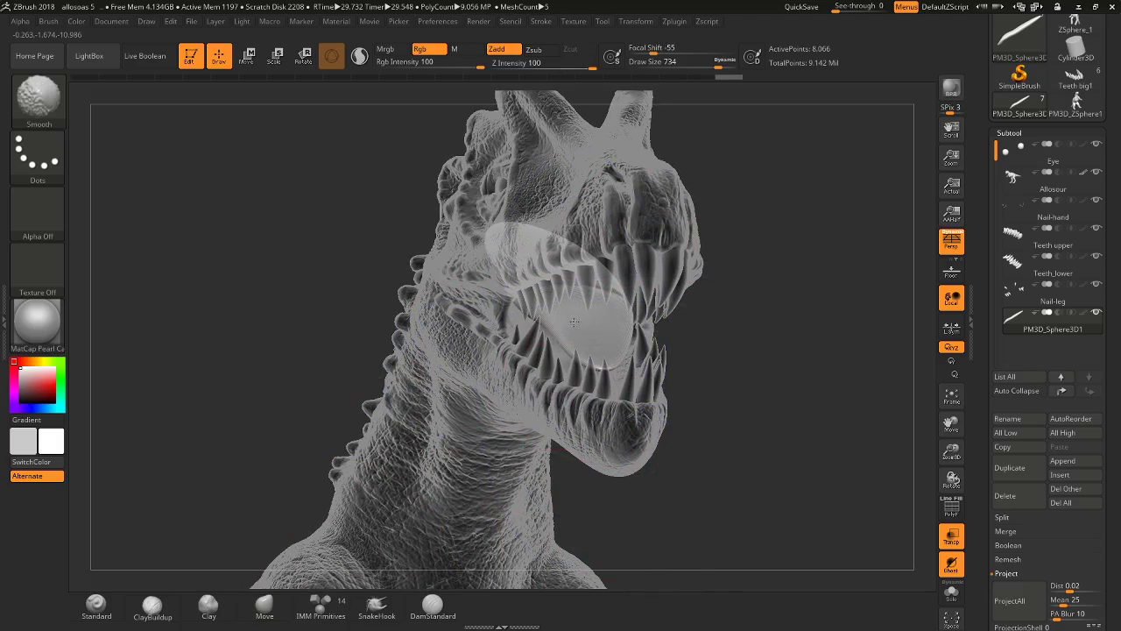
mouse_move(574, 323)
shift+mouse_down()
mouse_move(559, 297)
mouse_move(808, 299)
mouse_move(585, 430)
mouse_move(556, 426)
mouse_move(571, 444)
shift+mouse_up()
key(space)
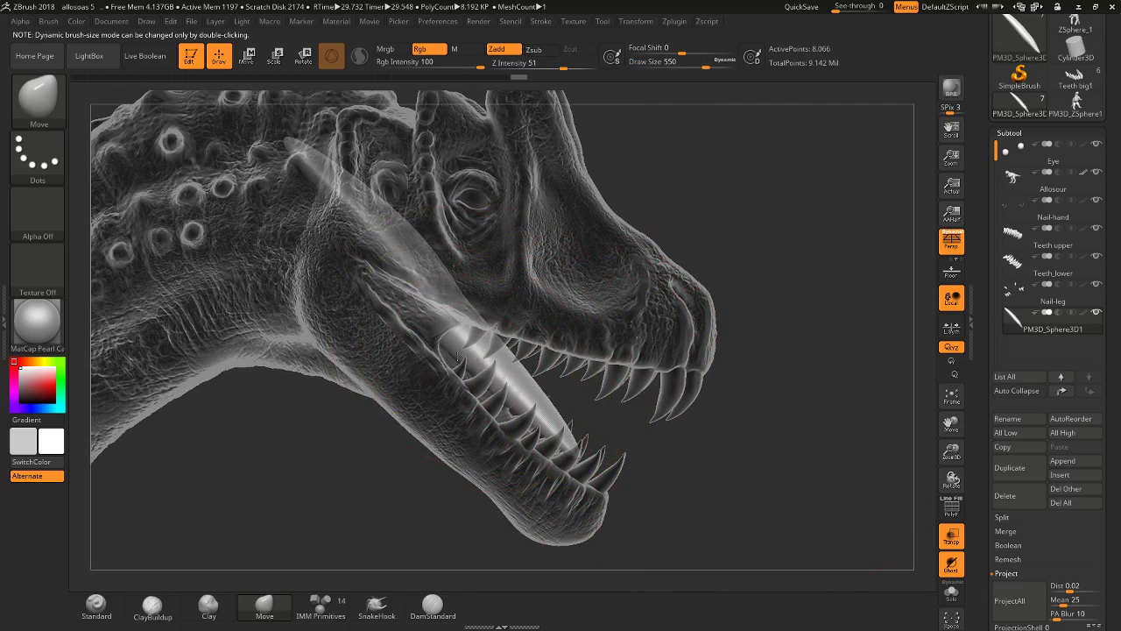
drag(477, 372, 490, 364)
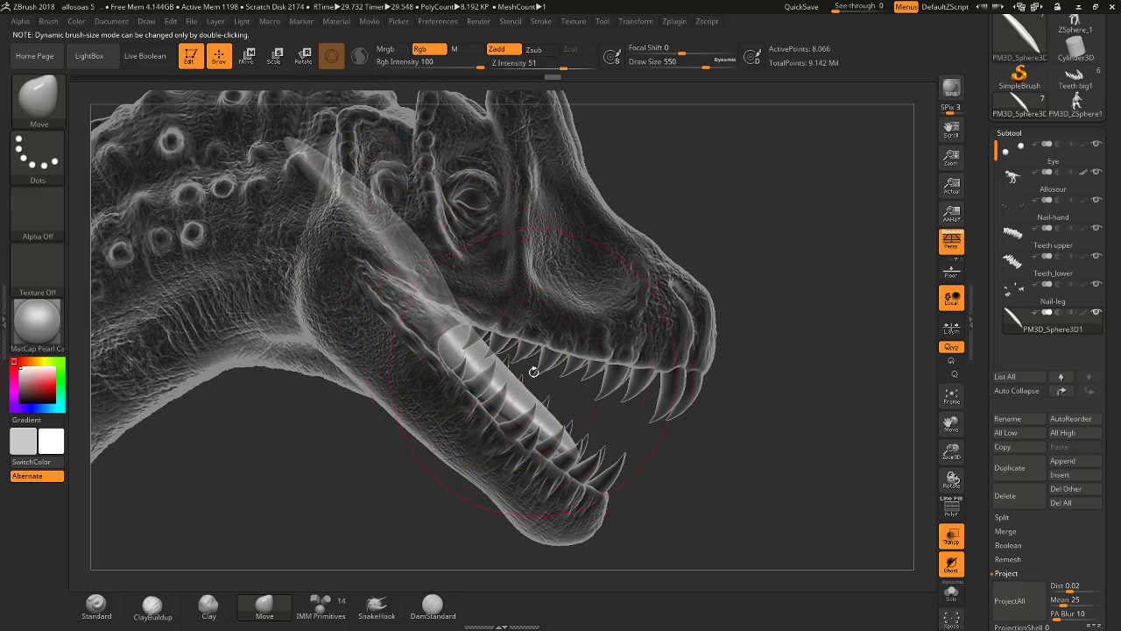
mouse_move(576, 418)
mouse_down()
mouse_move(585, 437)
mouse_move(578, 411)
mouse_up()
drag(422, 263, 375, 222)
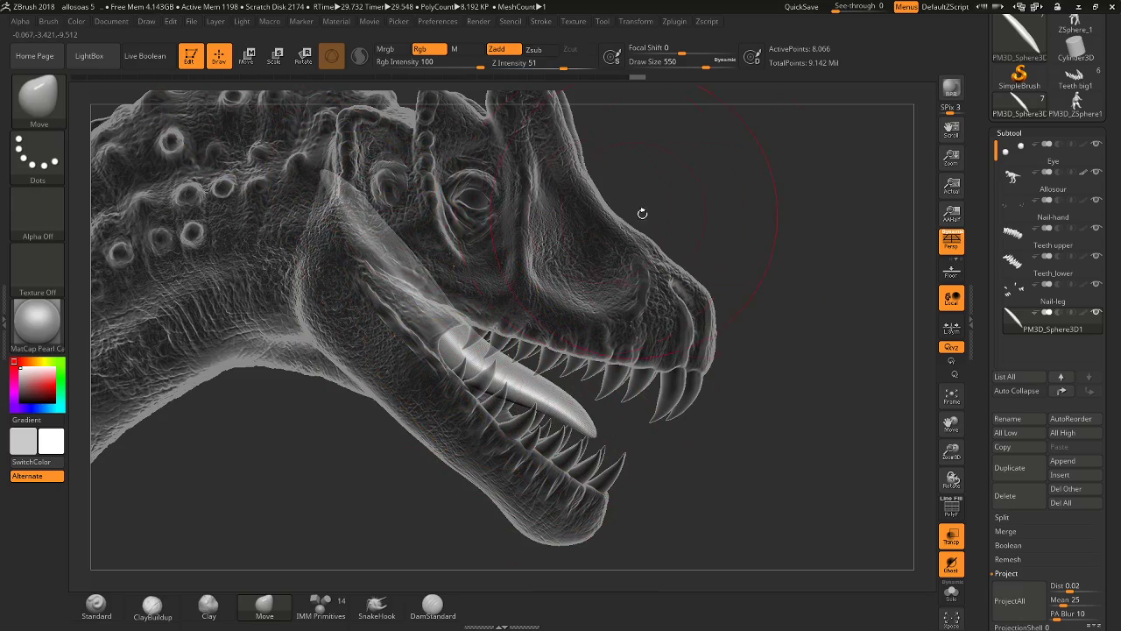
mouse_move(643, 214)
mouse_down()
mouse_move(692, 170)
mouse_move(629, 298)
mouse_move(603, 284)
mouse_move(211, 282)
mouse_up()
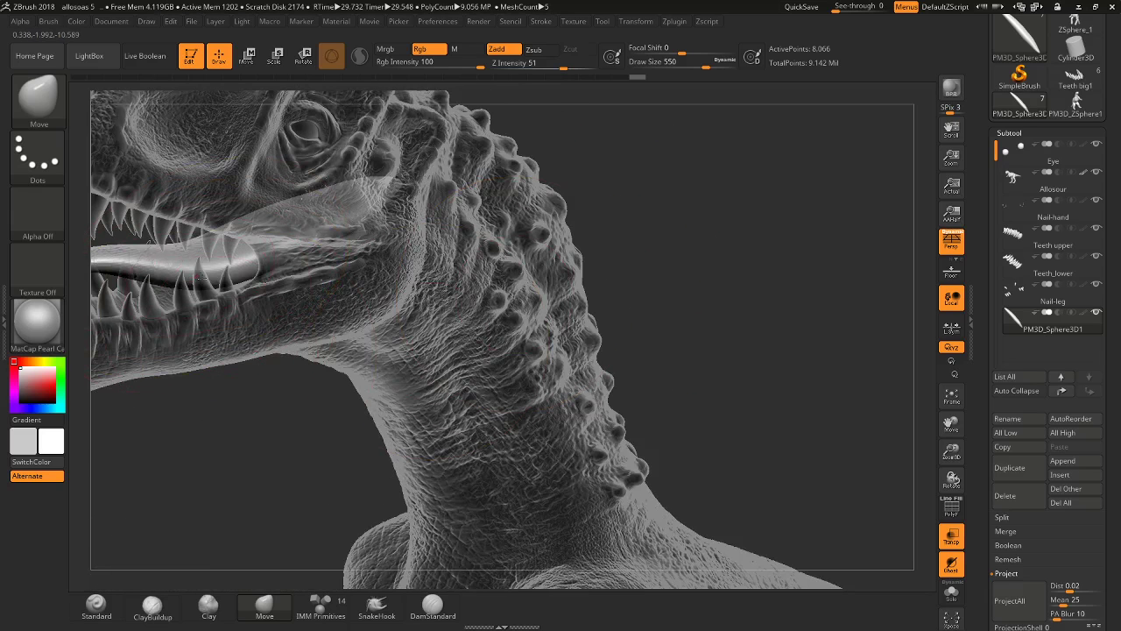
mouse_move(248, 413)
mouse_down()
mouse_move(269, 300)
mouse_move(308, 311)
mouse_up()
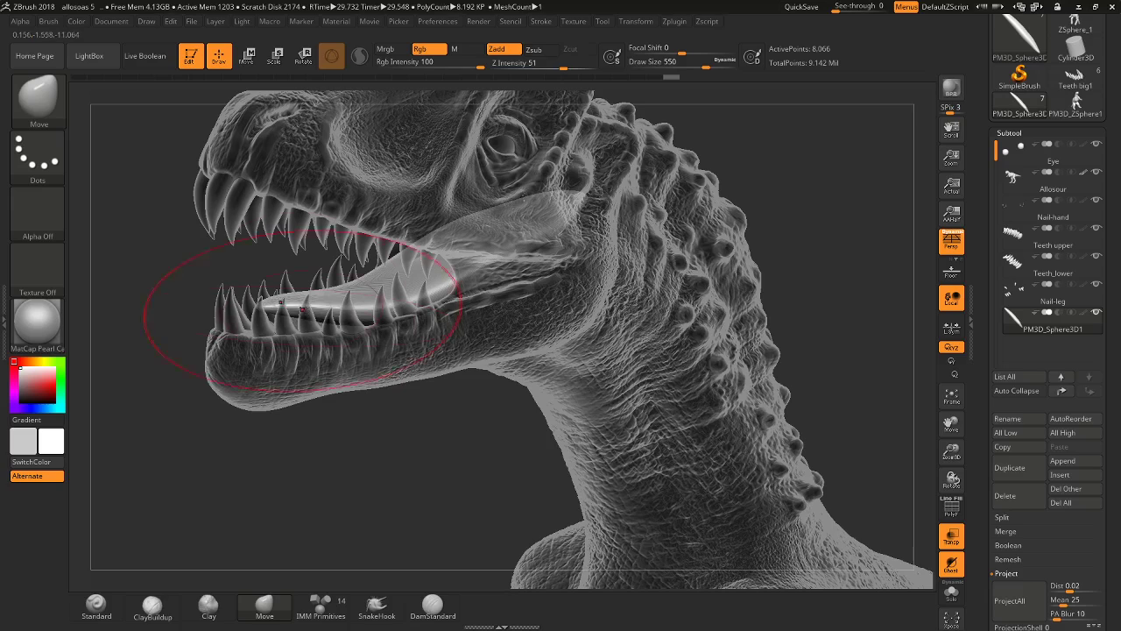
drag(332, 422, 332, 462)
mouse_move(399, 462)
mouse_down()
mouse_move(469, 380)
mouse_move(663, 383)
mouse_move(585, 366)
mouse_move(640, 335)
mouse_move(876, 488)
mouse_up()
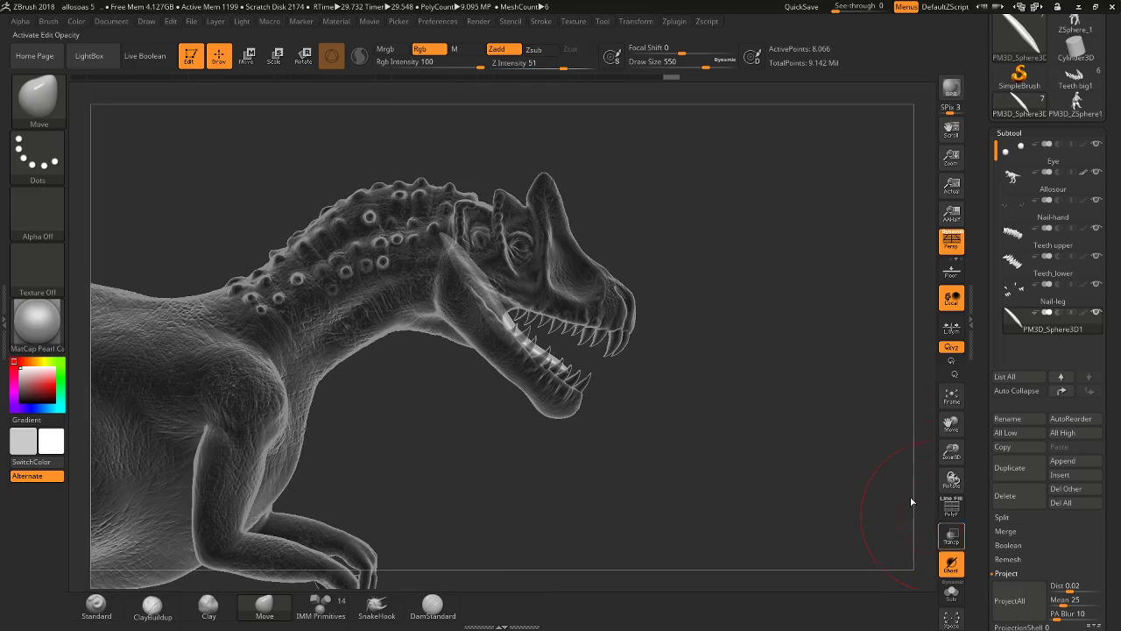
Make the model solid, orbit to a close side view of the head, and BPR-render with shadows.
click(951, 534)
drag(715, 251, 701, 235)
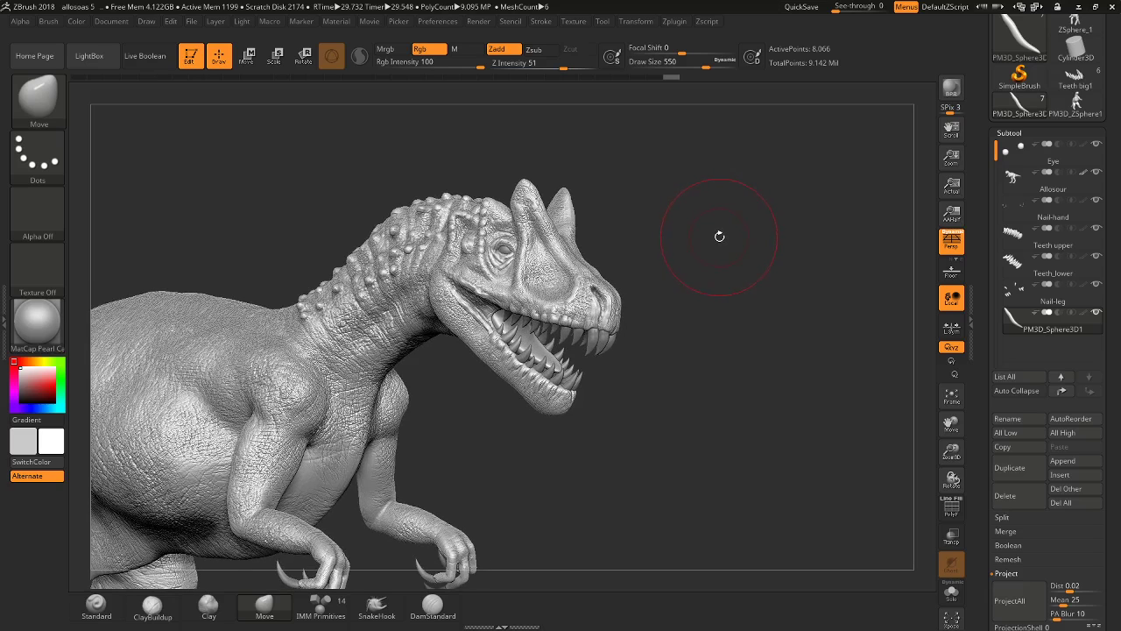
drag(722, 239, 796, 205)
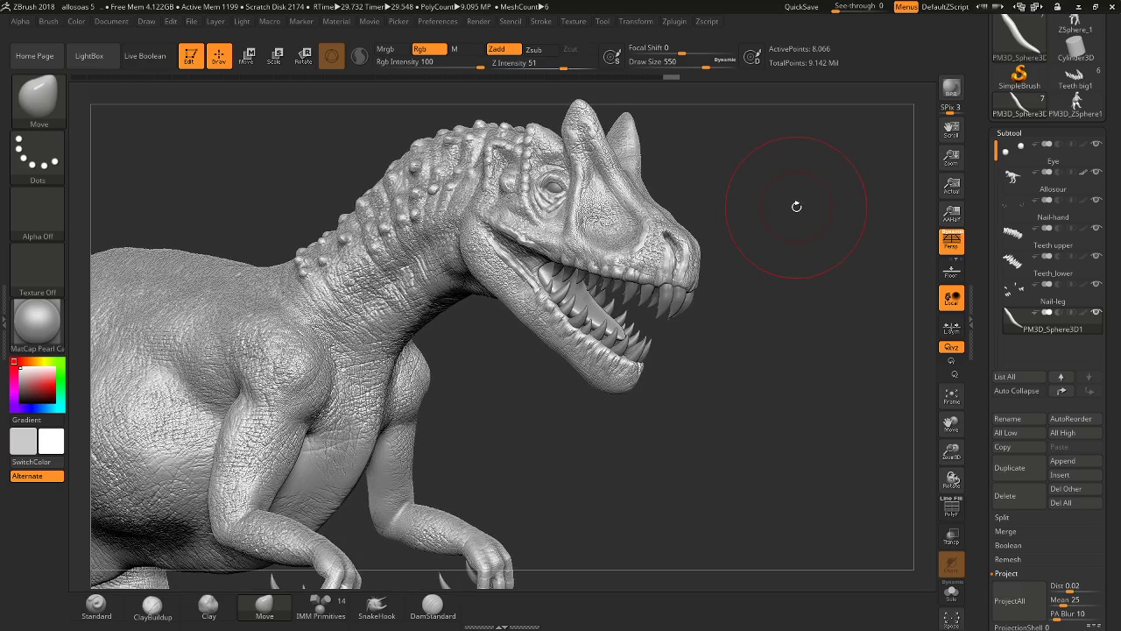
click(951, 88)
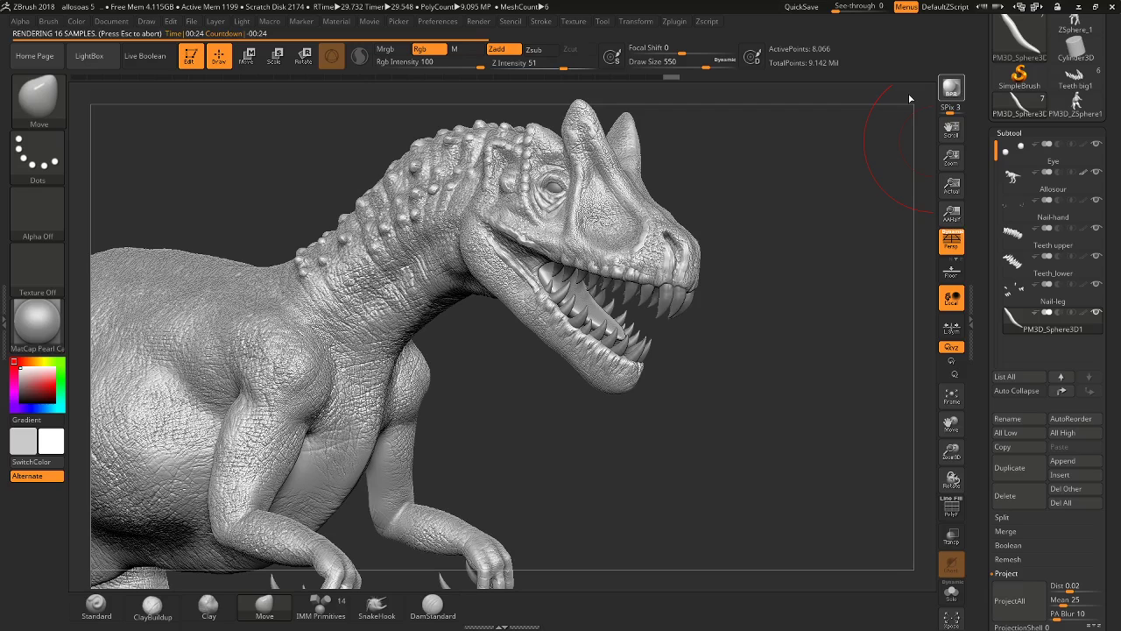
Abort the BPR render, drop a subdivision level, and orbit to look into the open mouth.
key(Escape)
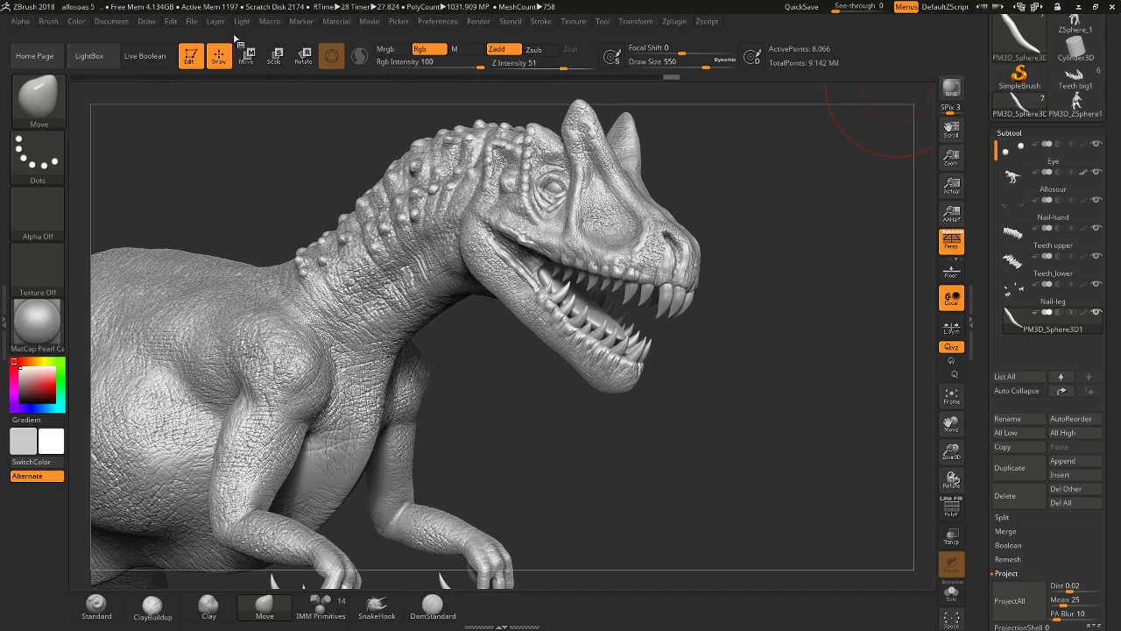
click(107, 22)
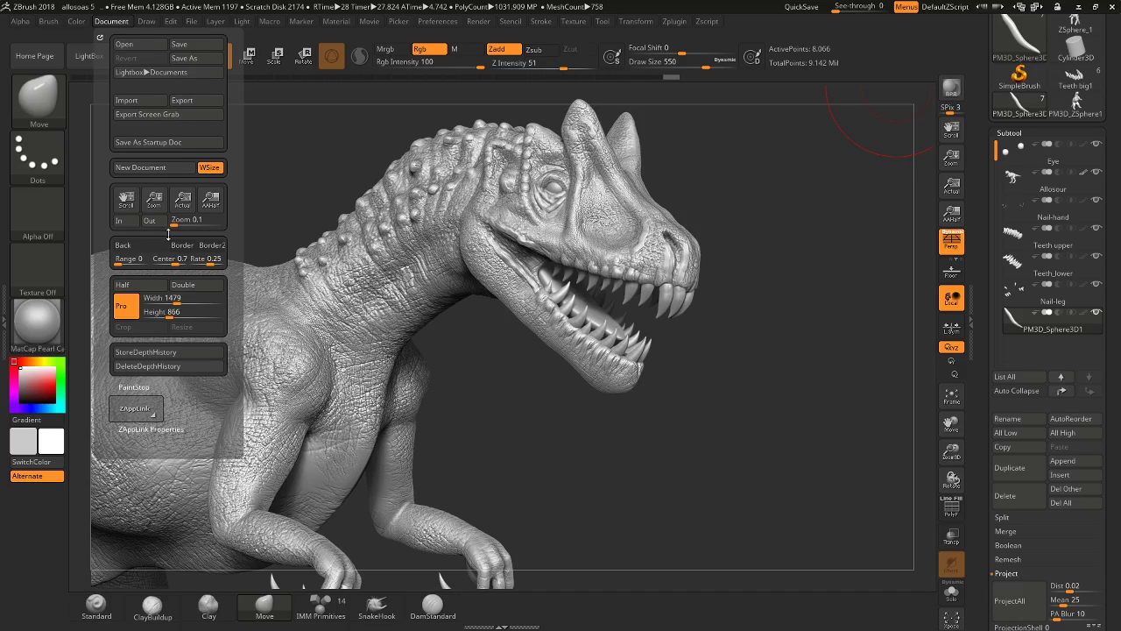
key(shift+d)
mouse_move(691, 330)
mouse_down()
mouse_move(629, 300)
mouse_move(759, 288)
mouse_move(733, 320)
mouse_up()
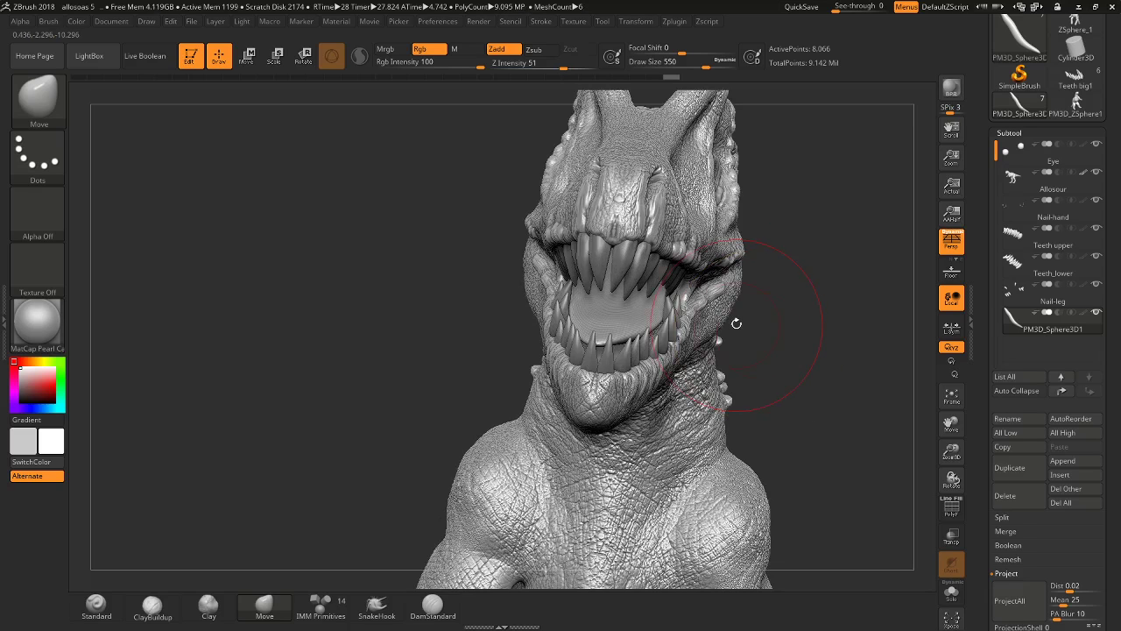
Scale the mouth interior down to about 0.8, check it from several angles, and switch to the Standard brush.
key(e)
drag(588, 249, 596, 251)
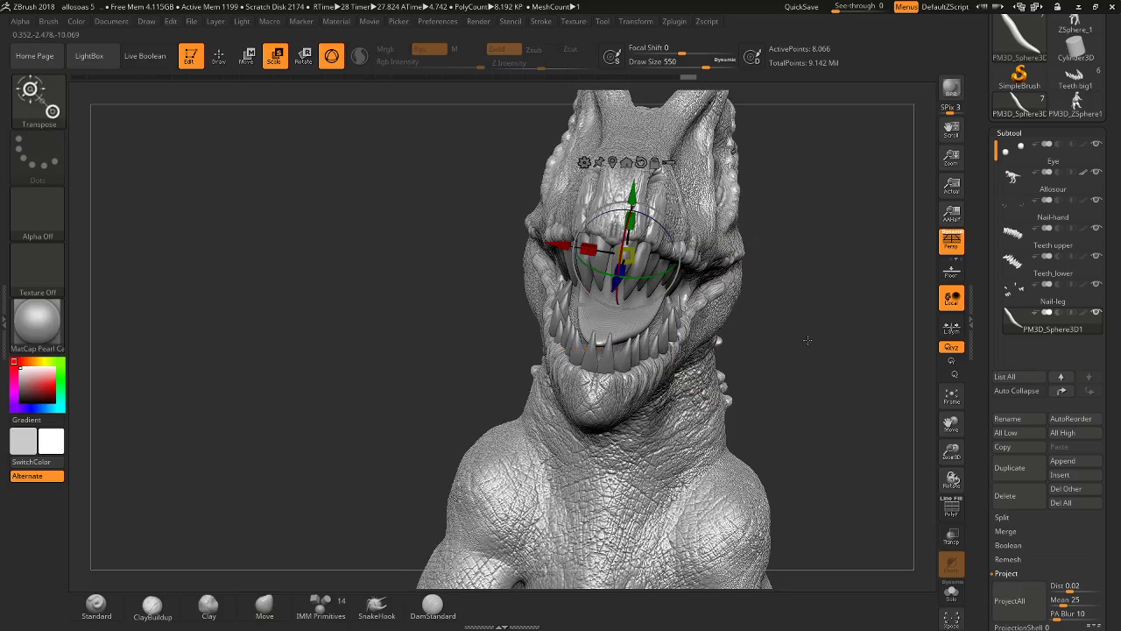
mouse_move(807, 339)
mouse_down()
mouse_move(832, 329)
mouse_move(853, 379)
mouse_move(876, 377)
mouse_up()
mouse_move(704, 211)
mouse_down()
mouse_move(721, 445)
mouse_move(647, 419)
mouse_up()
drag(839, 233, 764, 351)
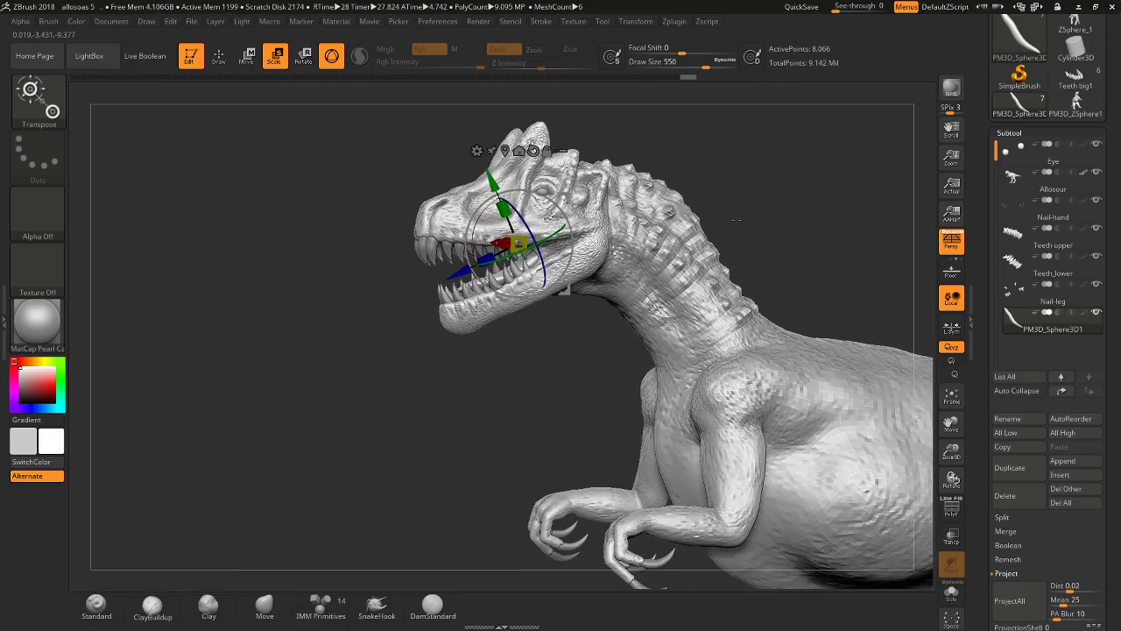
drag(697, 216, 718, 212)
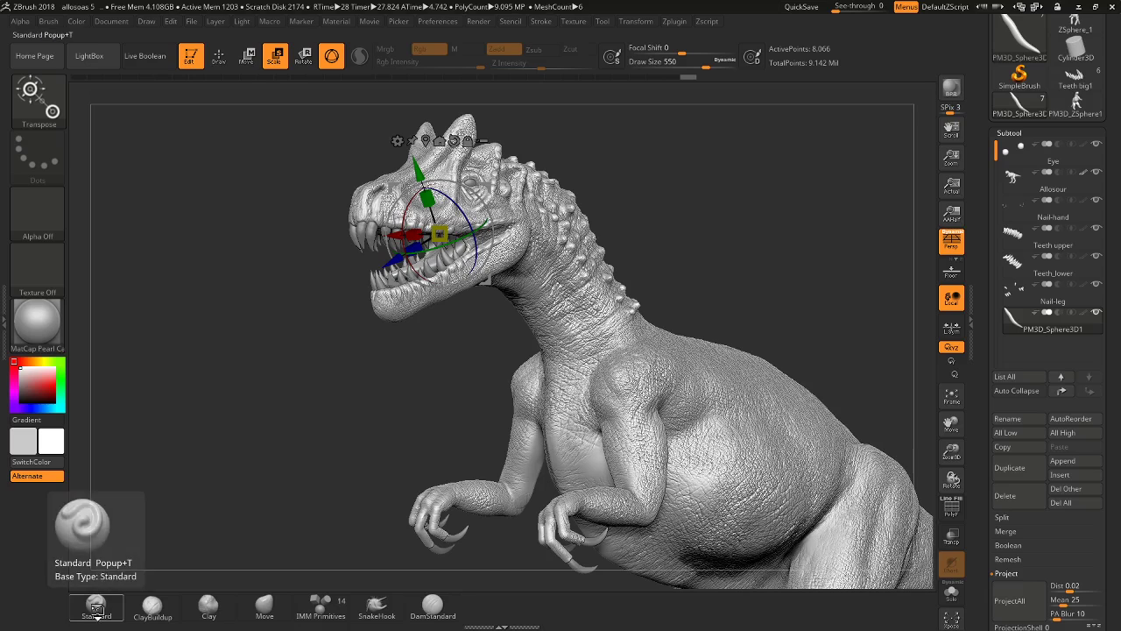
click(97, 605)
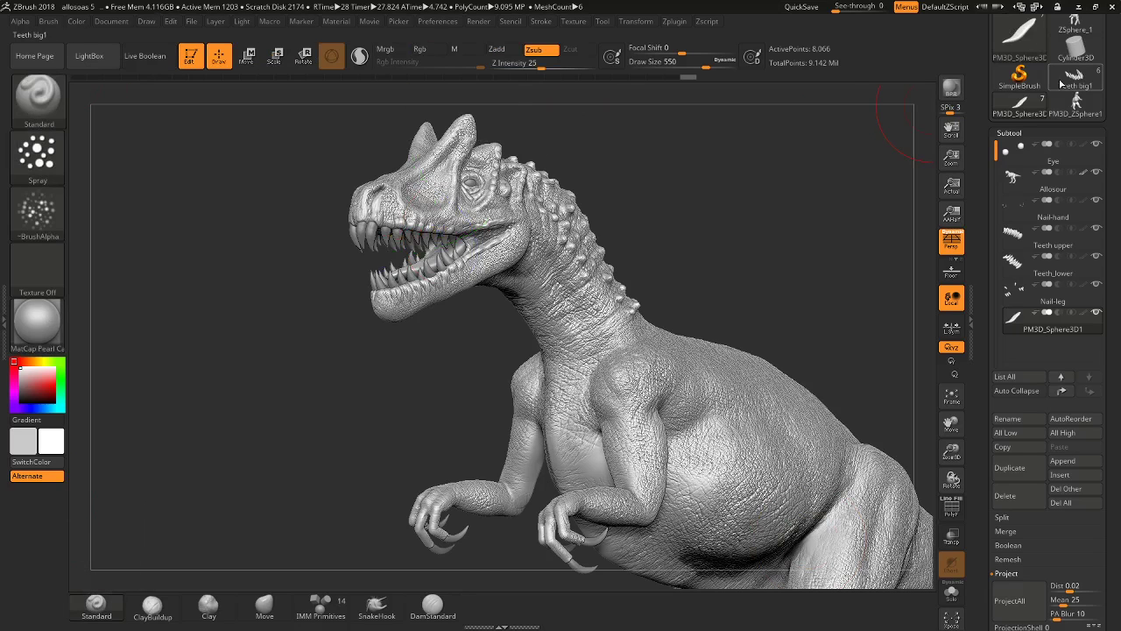
BPR-render the head and upper body in three-quarter view with shadows, then open the Document menu.
click(952, 98)
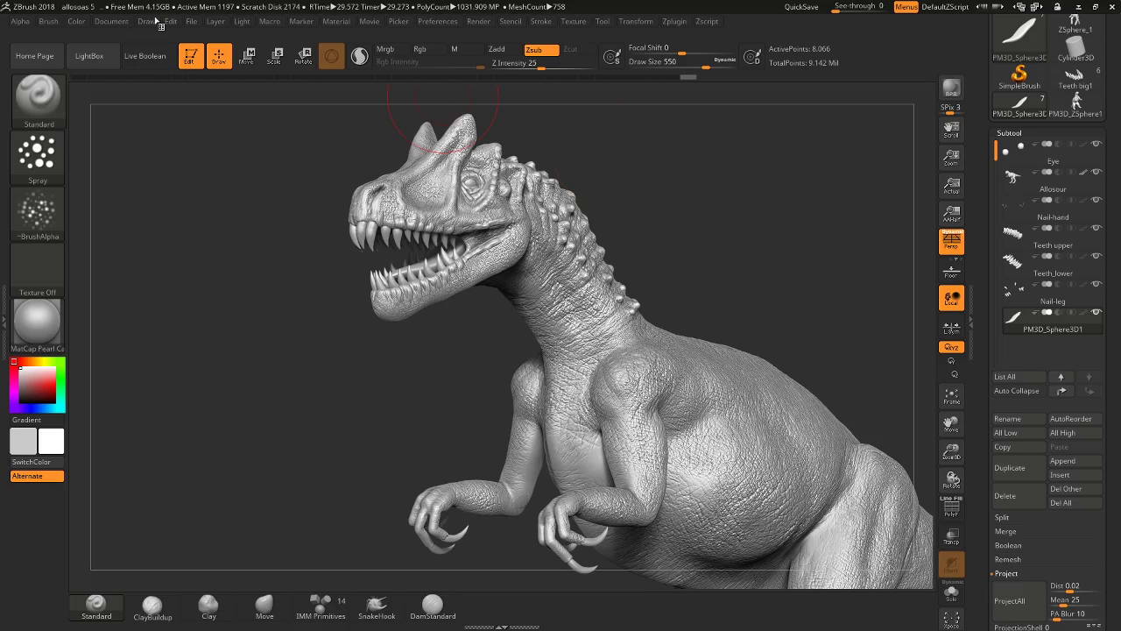
click(119, 24)
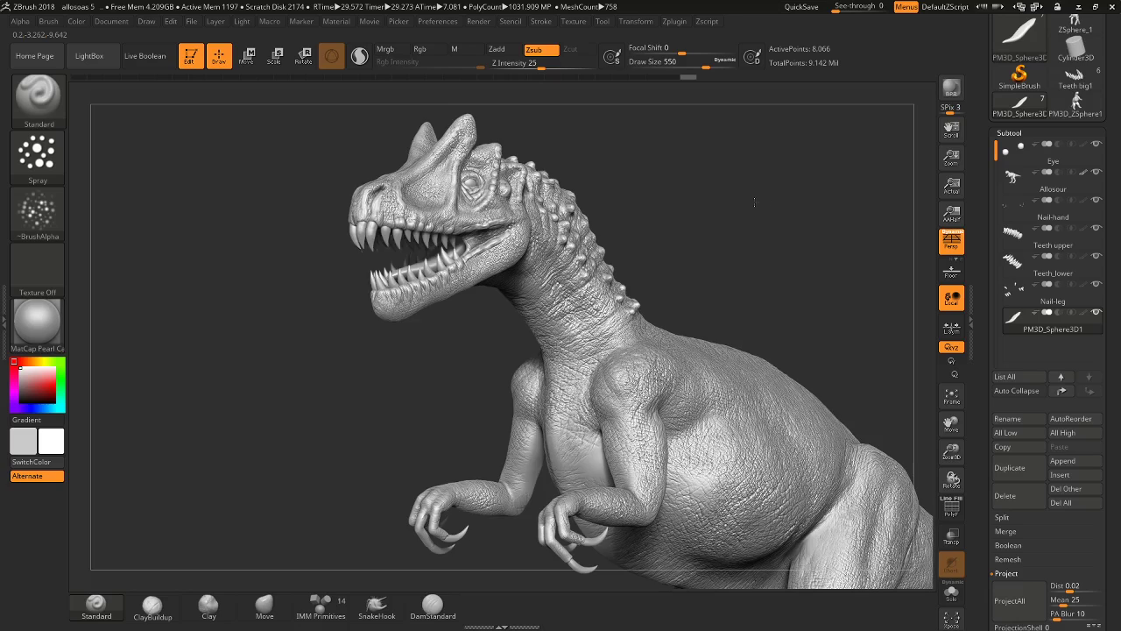
Zoom out to frame the whole body and tail, BPR-render it, and open the Document menu.
mouse_move(753, 202)
alt+mouse_down()
mouse_move(688, 222)
mouse_move(621, 170)
mouse_move(600, 194)
mouse_move(533, 368)
mouse_move(574, 379)
mouse_move(663, 330)
mouse_move(686, 383)
mouse_move(761, 358)
mouse_move(767, 333)
mouse_move(708, 354)
mouse_move(633, 425)
mouse_move(615, 421)
mouse_move(721, 376)
mouse_move(687, 415)
mouse_move(687, 399)
mouse_move(753, 407)
mouse_move(761, 386)
mouse_move(752, 380)
alt+mouse_up()
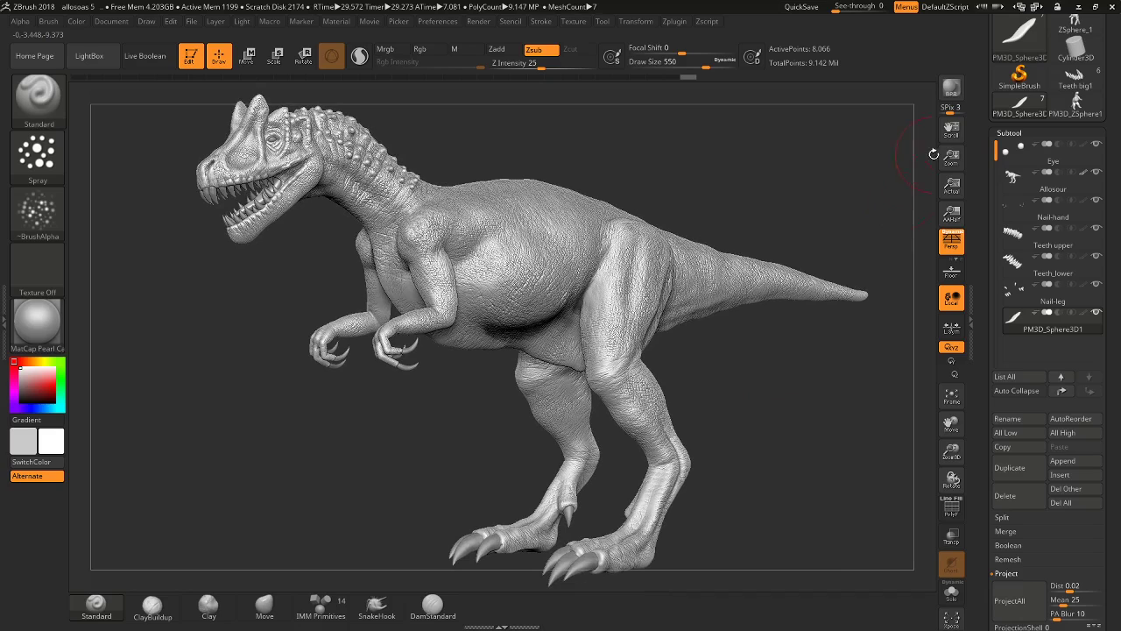
click(947, 92)
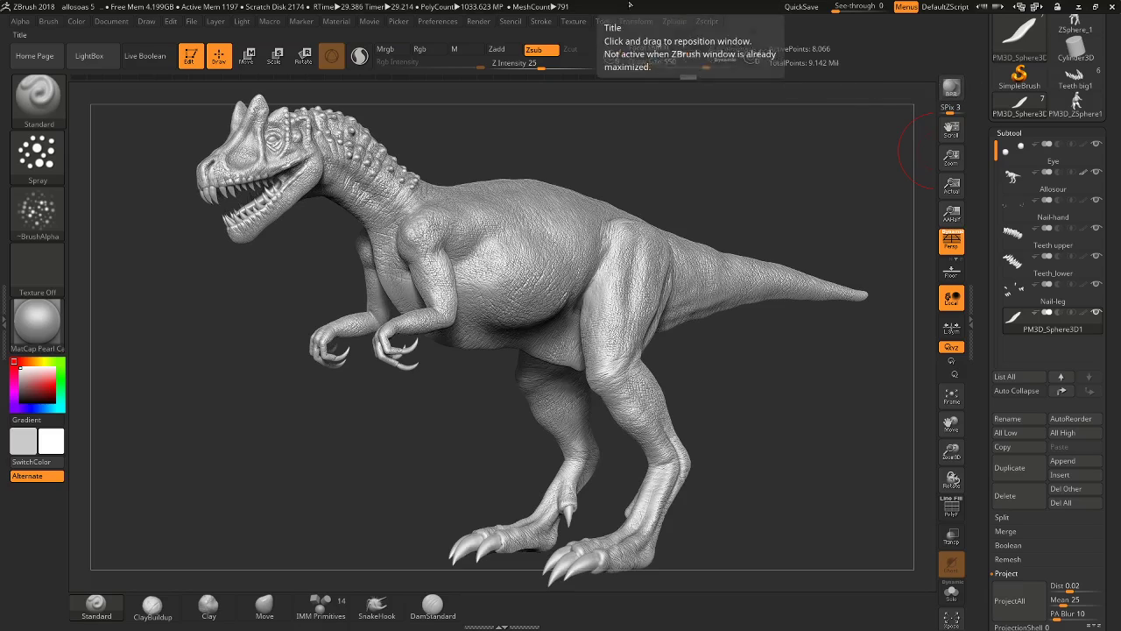
click(110, 22)
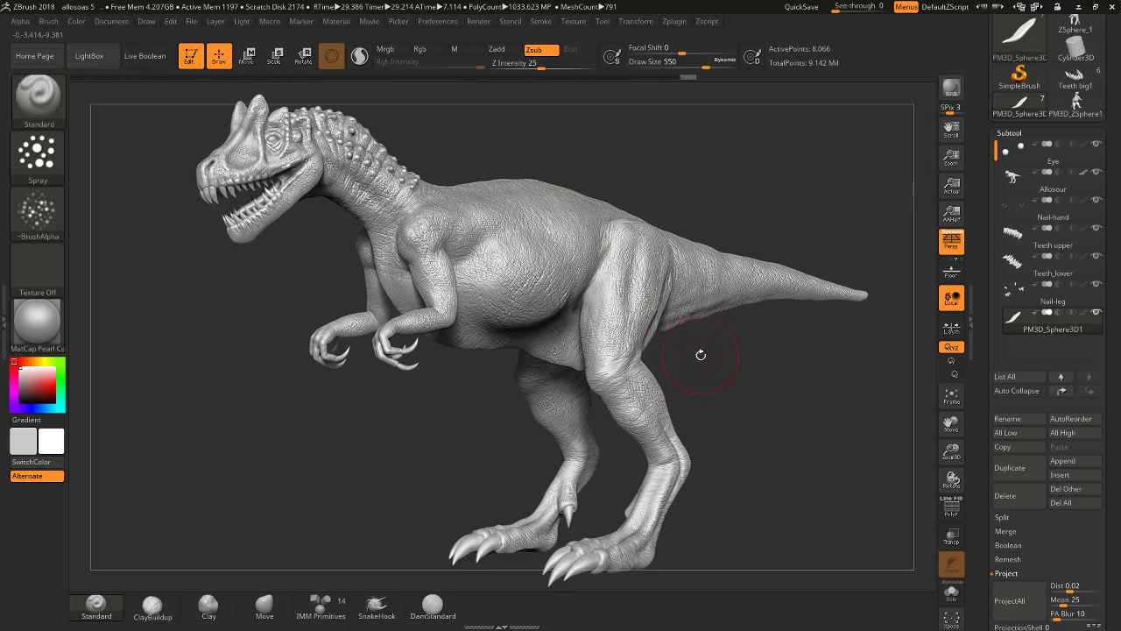
Orbit to a rear three-quarter view with the tail stretching left and BPR-render it.
mouse_move(388, 395)
mouse_down()
mouse_move(370, 412)
mouse_move(638, 353)
mouse_move(646, 320)
mouse_move(653, 333)
mouse_up()
mouse_move(671, 296)
mouse_down()
mouse_move(651, 357)
mouse_move(639, 305)
mouse_move(676, 317)
mouse_move(632, 325)
mouse_move(721, 327)
mouse_move(694, 331)
mouse_move(897, 329)
mouse_move(874, 338)
mouse_move(877, 352)
mouse_move(799, 335)
mouse_move(868, 328)
mouse_up()
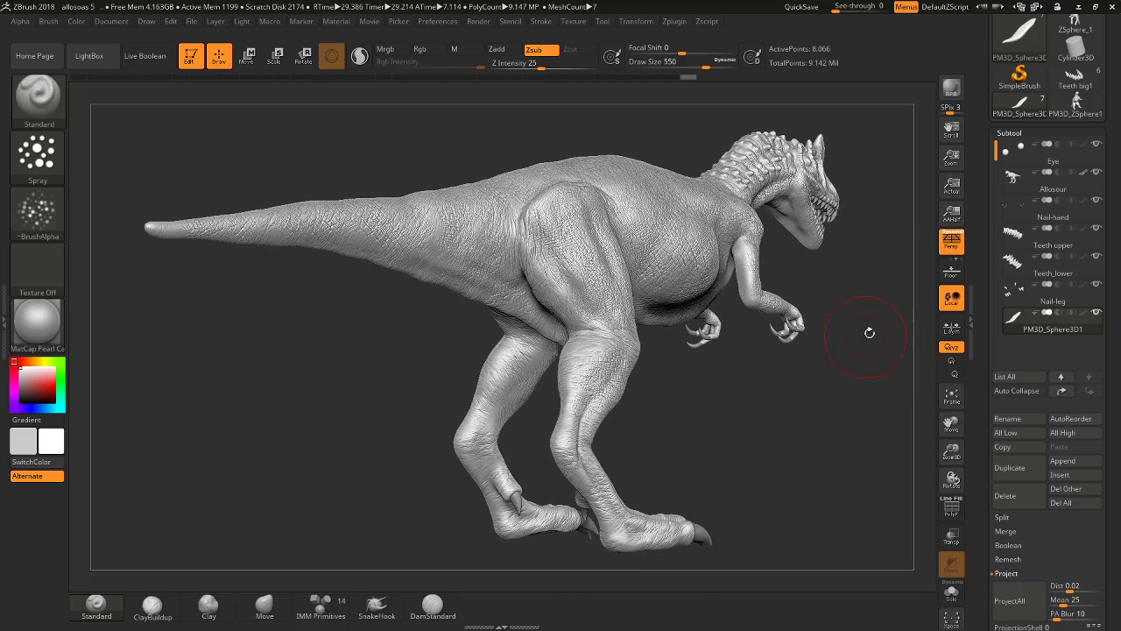
click(951, 88)
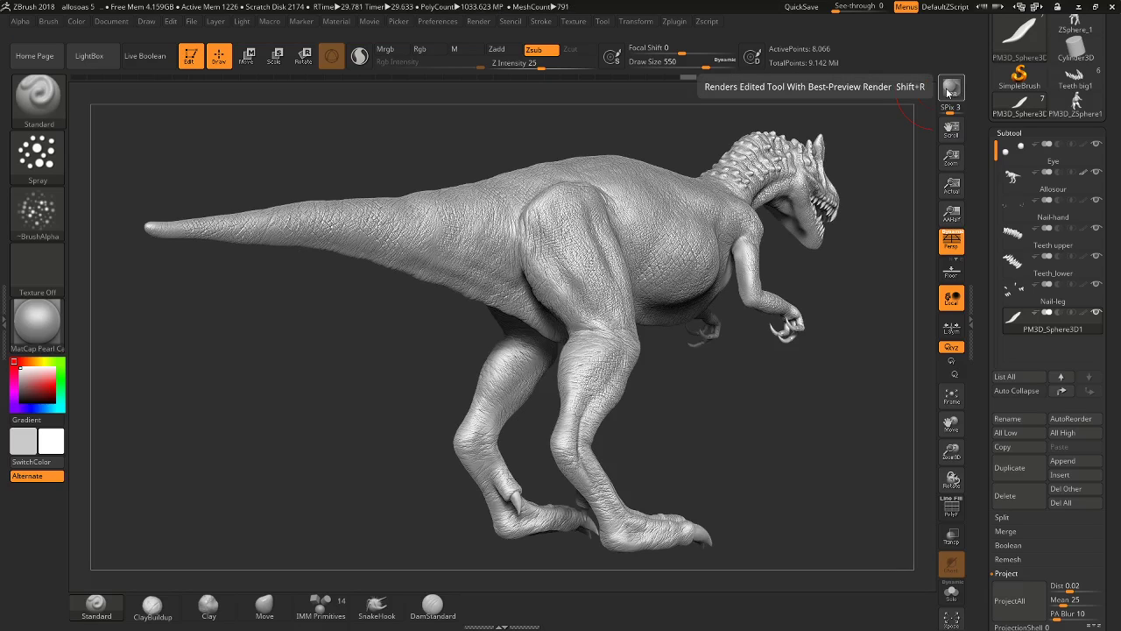
click(112, 22)
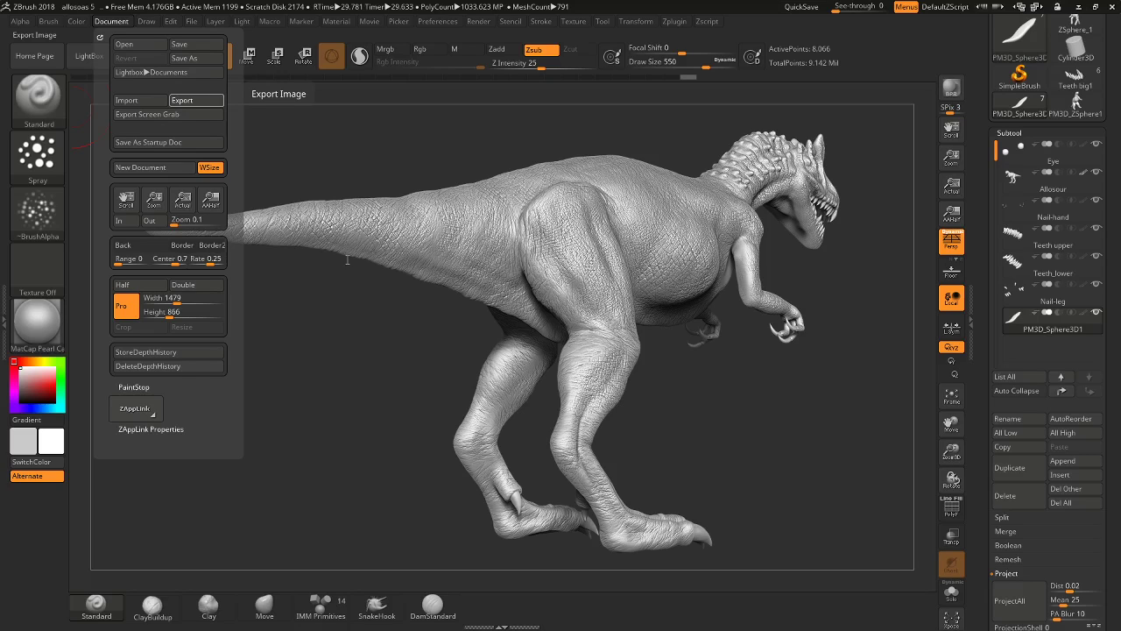
click(464, 297)
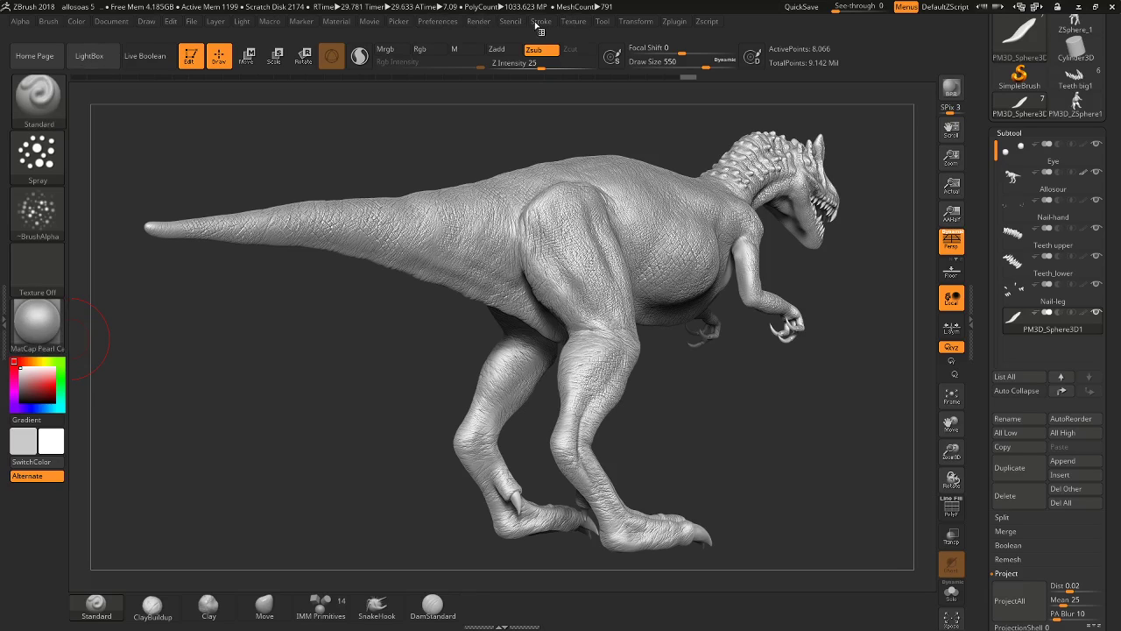
Enable WaxPreview in the Render Properties.
click(480, 19)
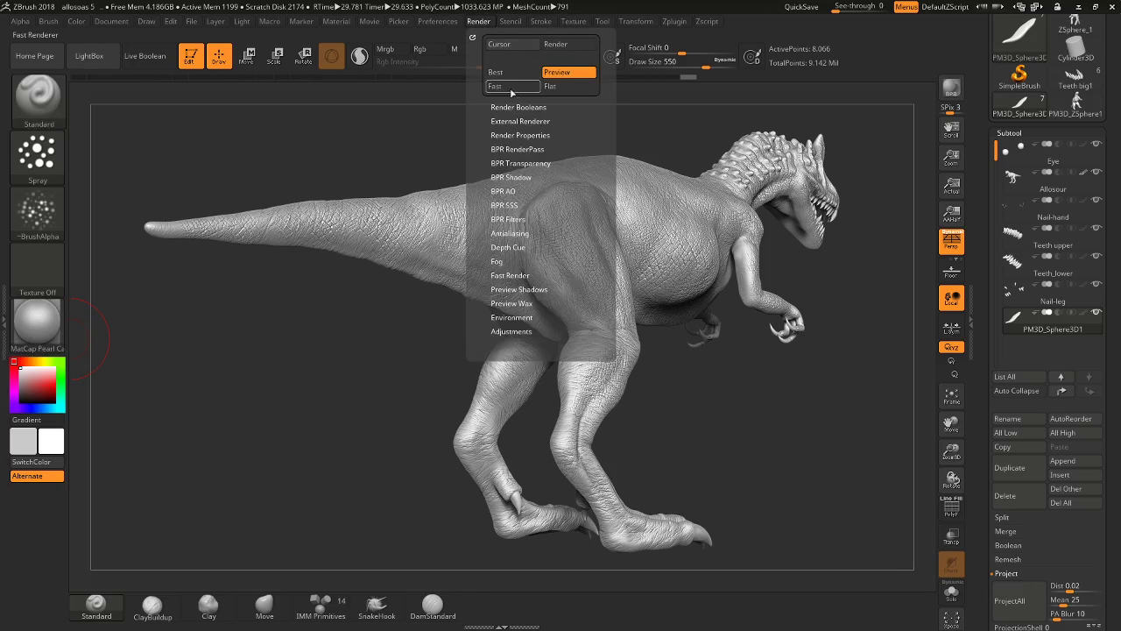
click(523, 135)
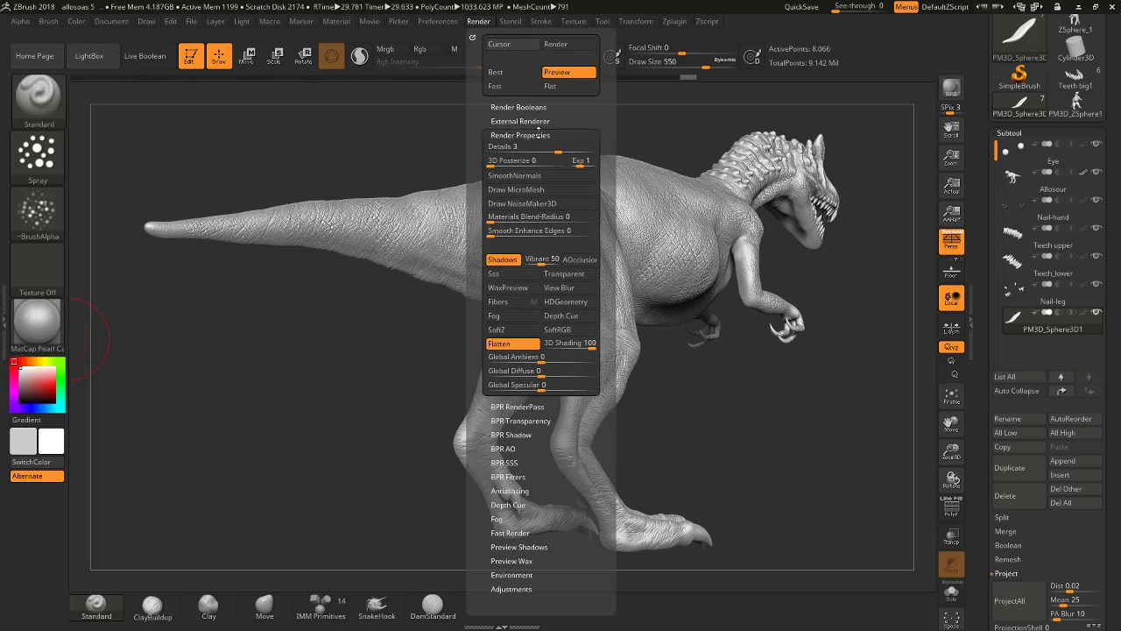
click(512, 287)
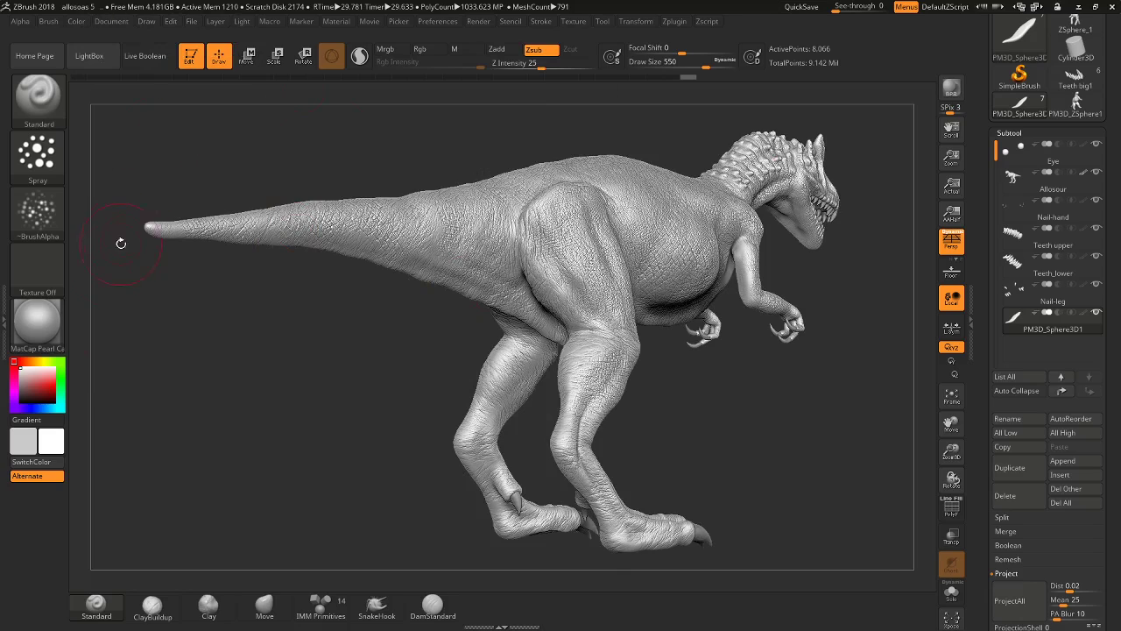
Raise the material's Wax Modifiers Strength to about 17.
click(338, 22)
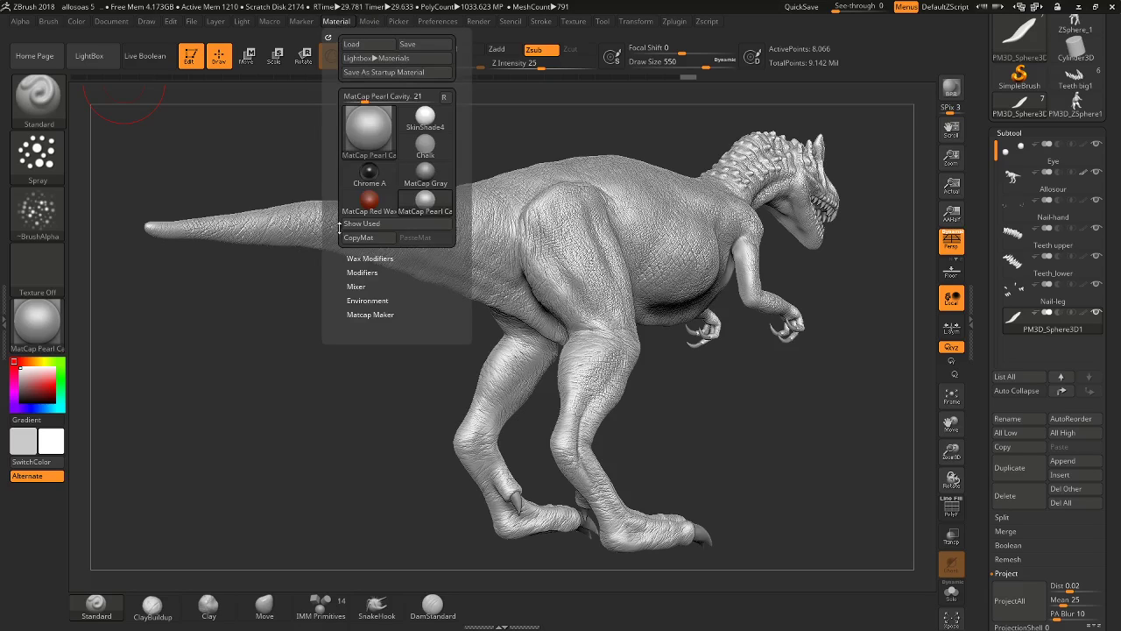
click(370, 259)
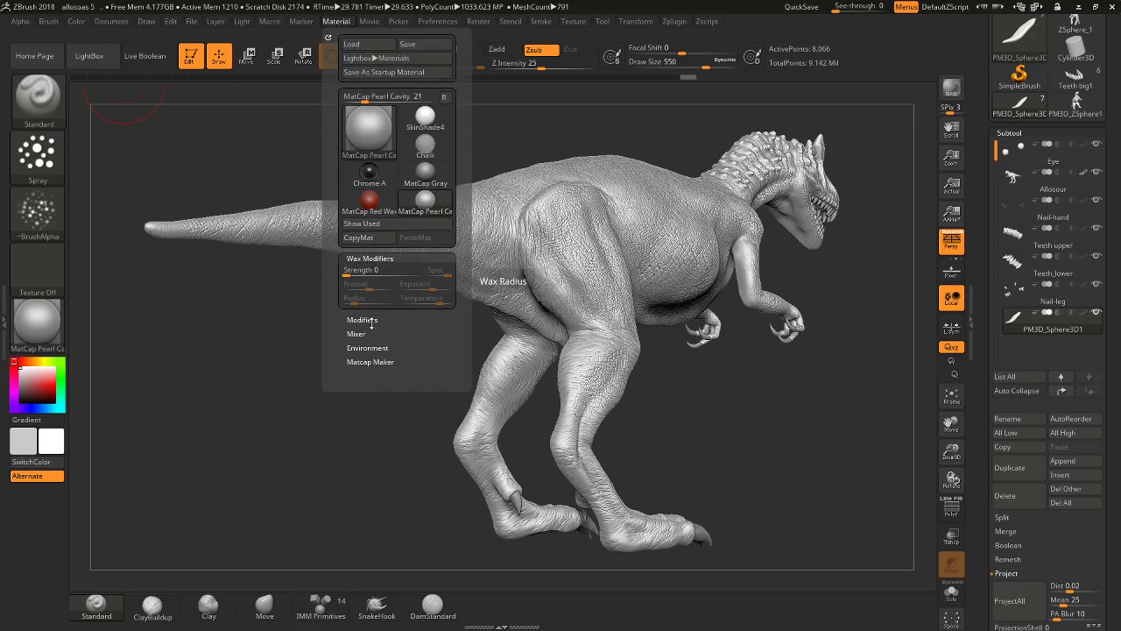
drag(343, 272, 359, 275)
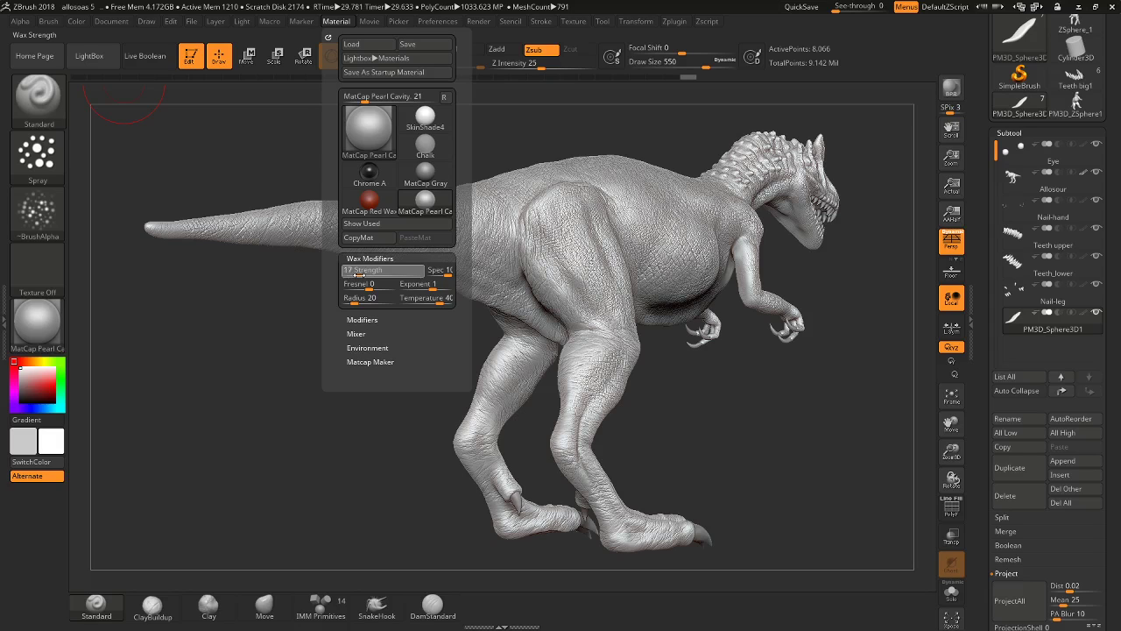
click(362, 317)
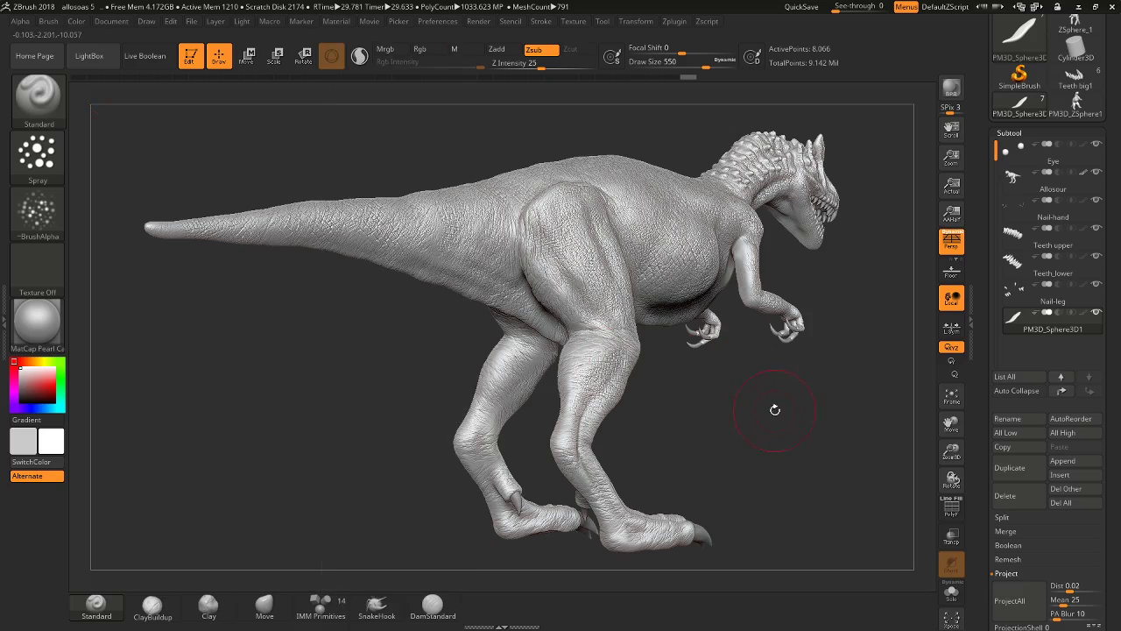
BPR-render a more side-on view with shadows, then save the Allosaurus project with Ctrl+S.
mouse_move(776, 408)
mouse_down()
mouse_move(720, 409)
mouse_move(699, 188)
mouse_move(685, 210)
mouse_move(683, 193)
mouse_up()
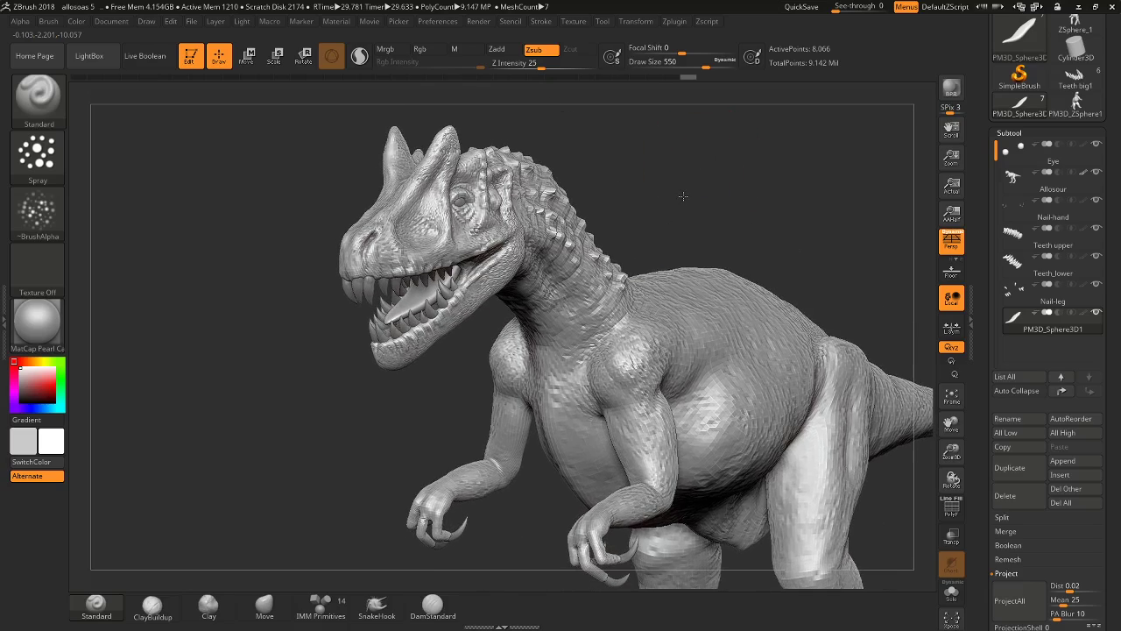
click(951, 88)
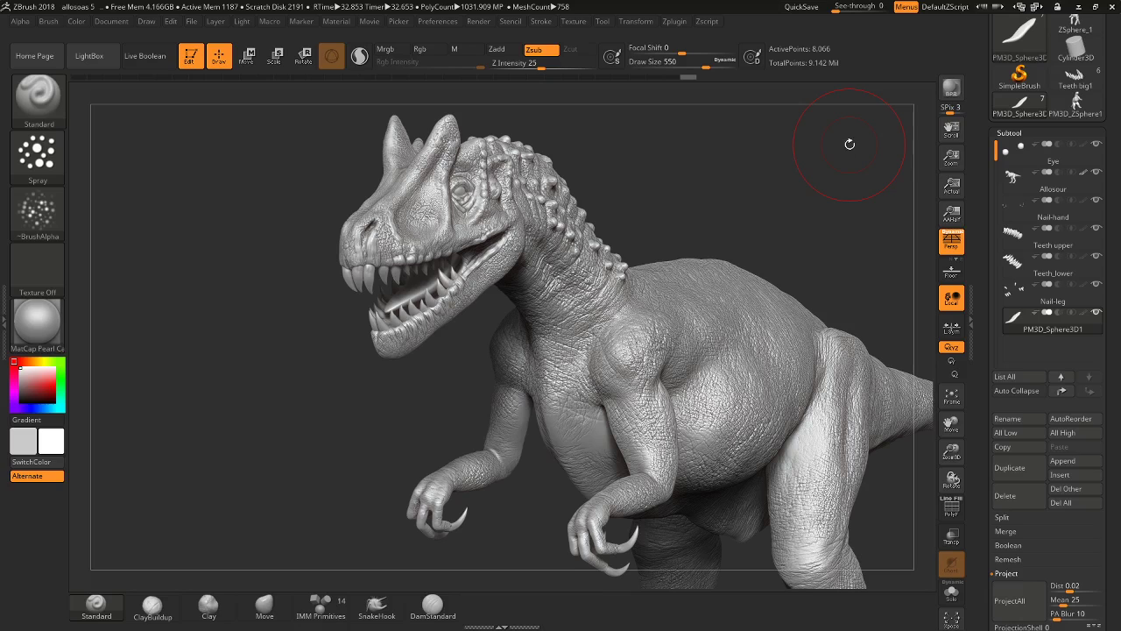
click(117, 23)
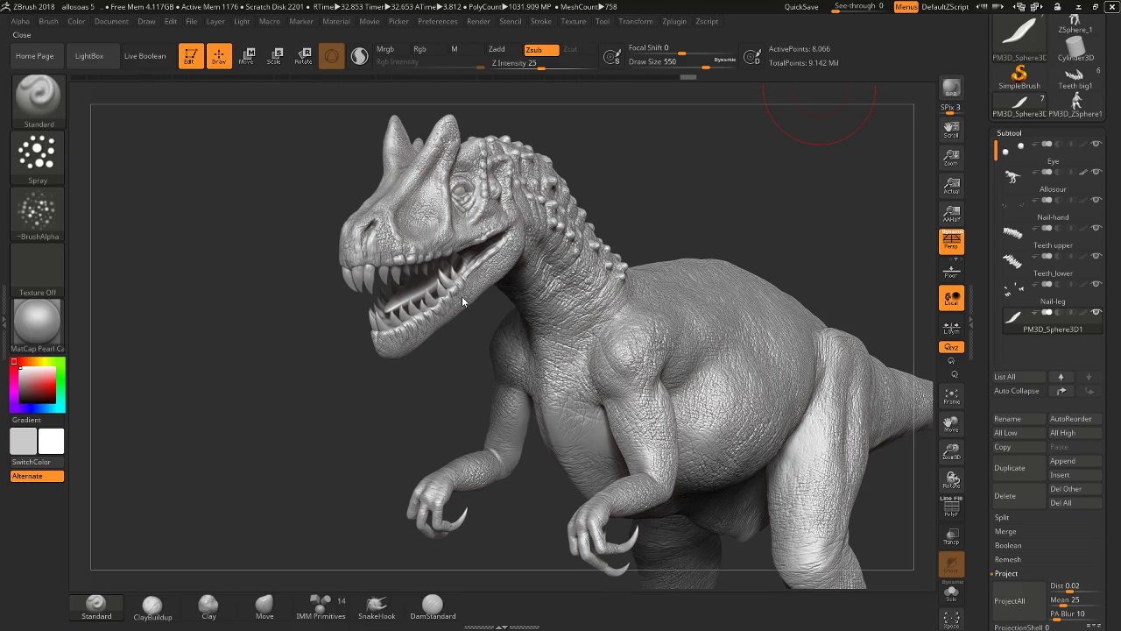
key(ctrl+s)
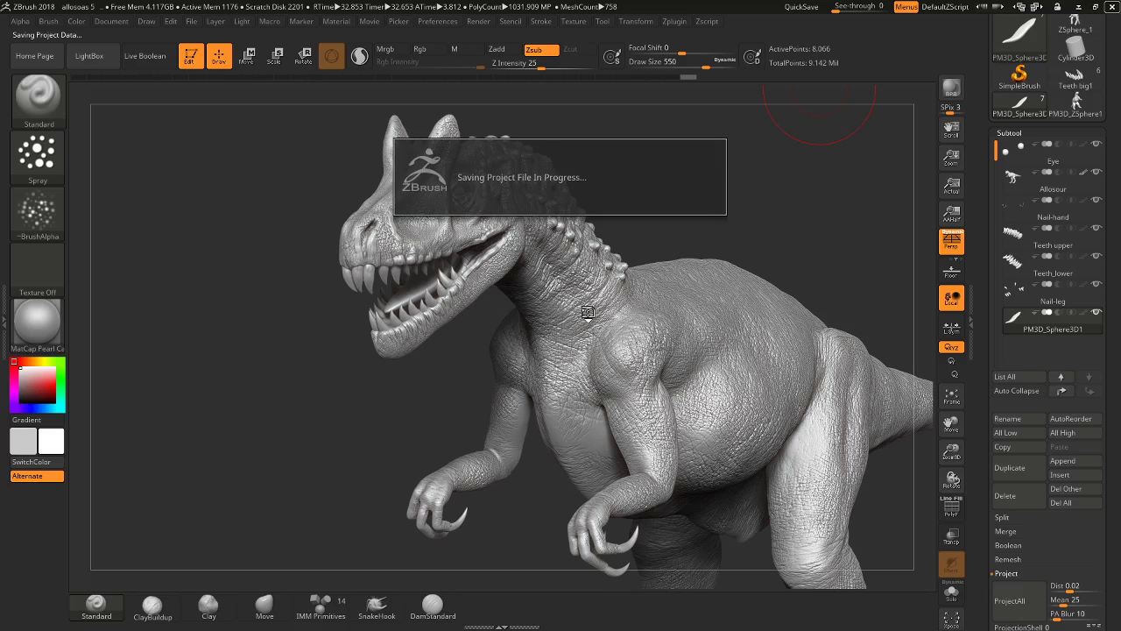